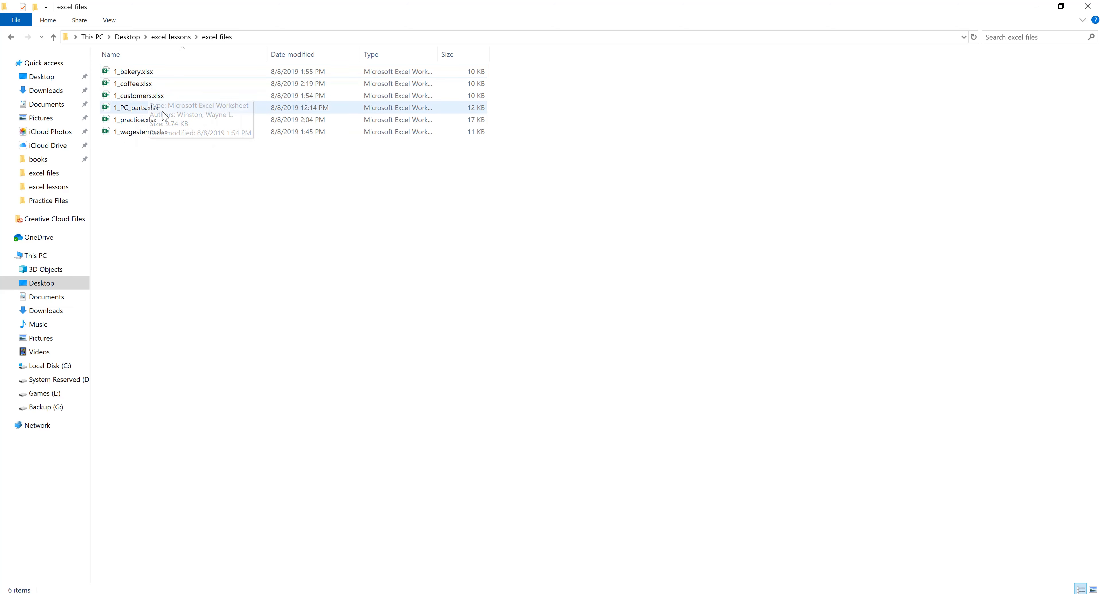
- Open the 1_wagestemp.xlsx workbook from the excel files folder
{"action": "double_click", "coordinate": [152, 132]}
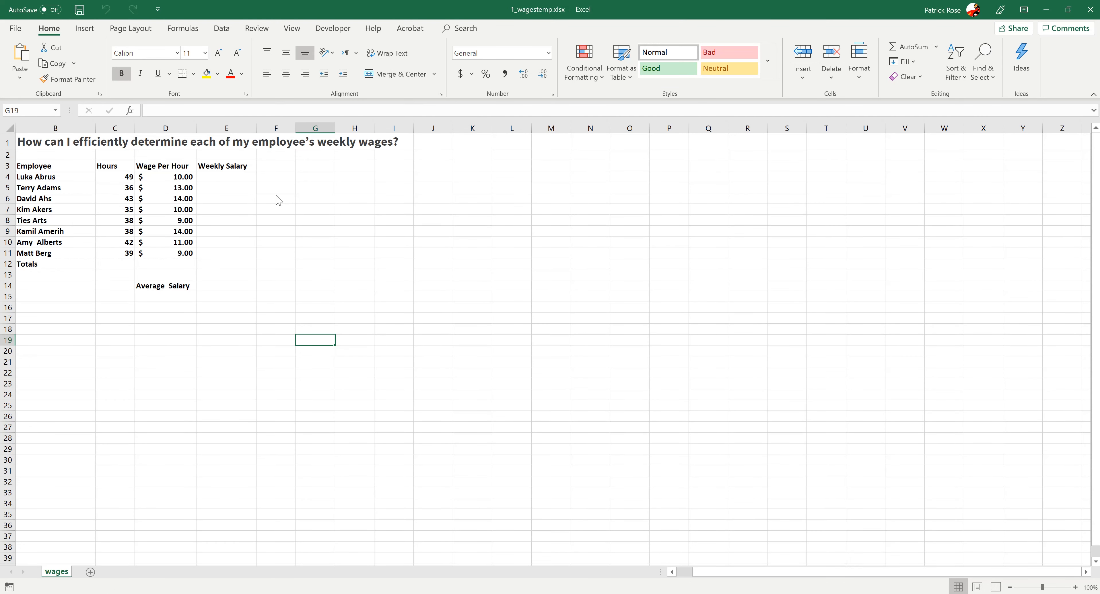
{"action": "left_click", "coordinate": [233, 338]}
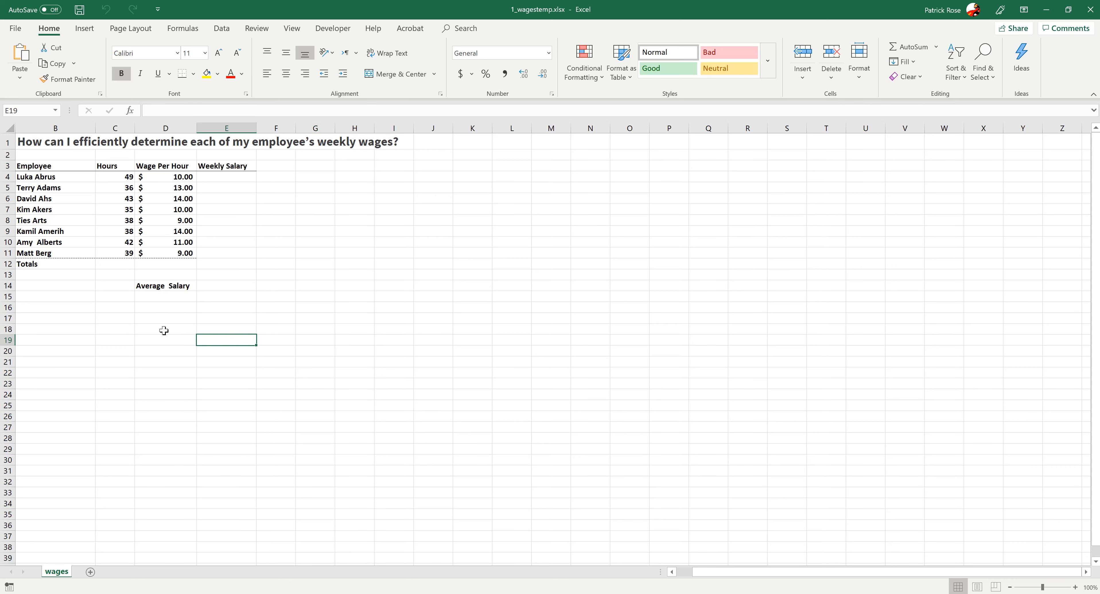
{"action": "left_click", "coordinate": [159, 306]}
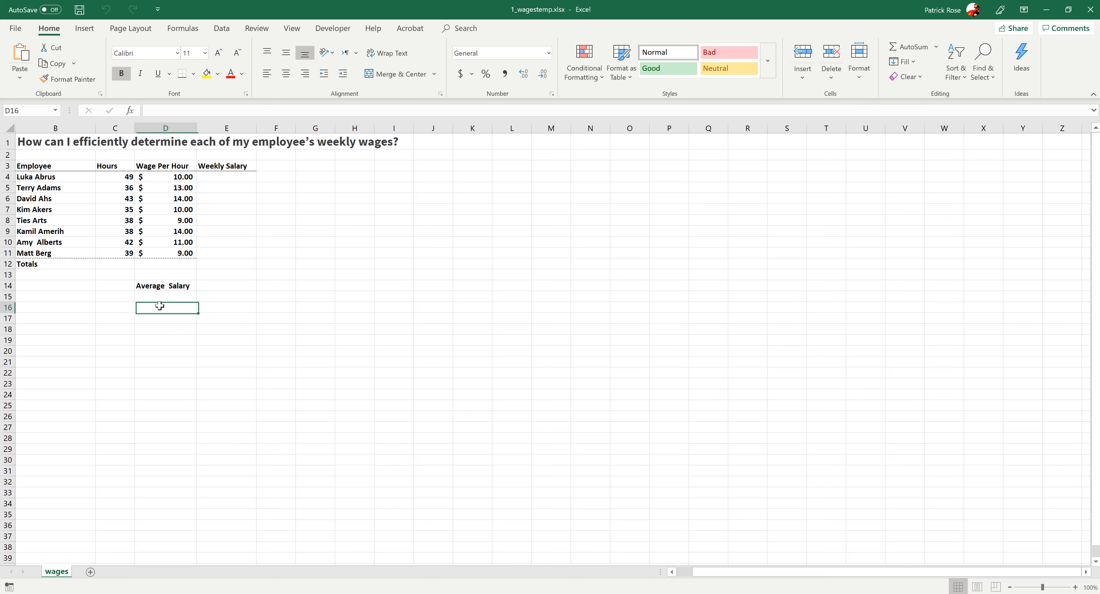
{"action": "left_click", "coordinate": [306, 265]}
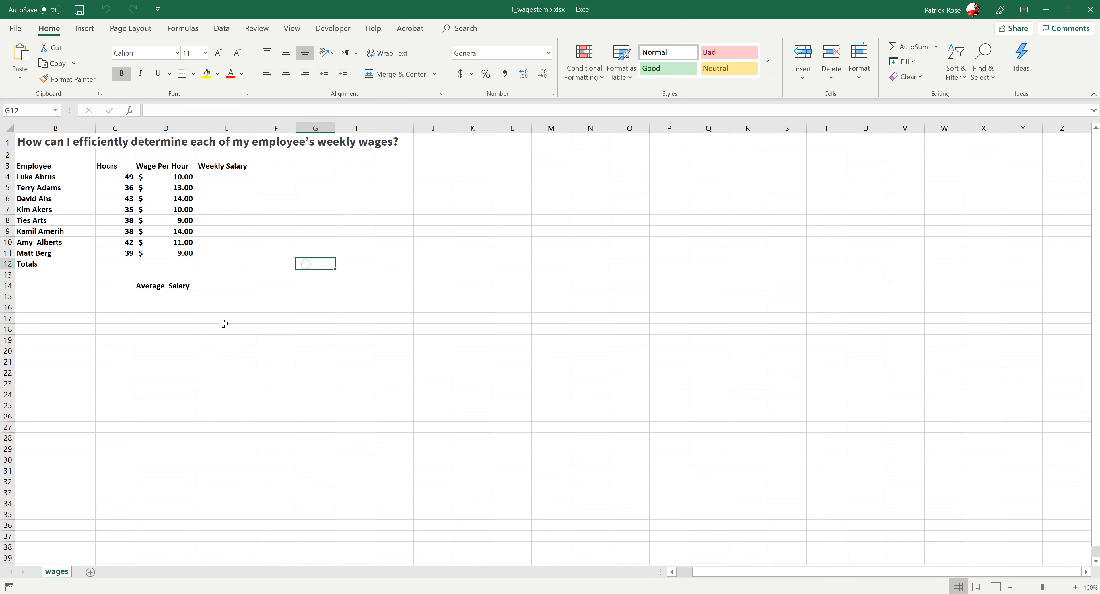
{"action": "left_click", "coordinate": [64, 308]}
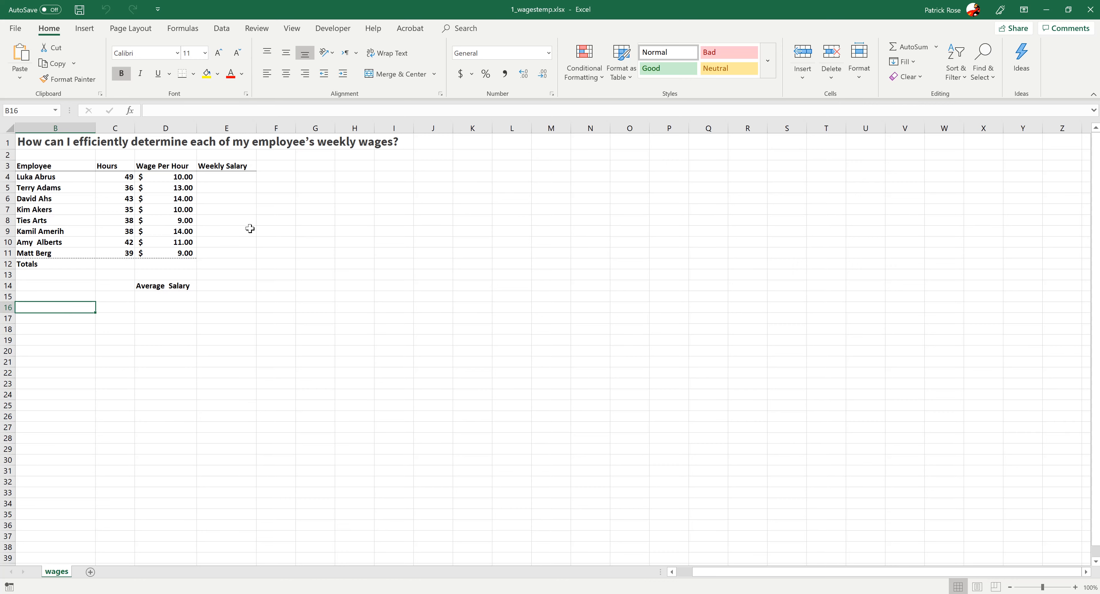
{"action": "left_click", "coordinate": [280, 175]}
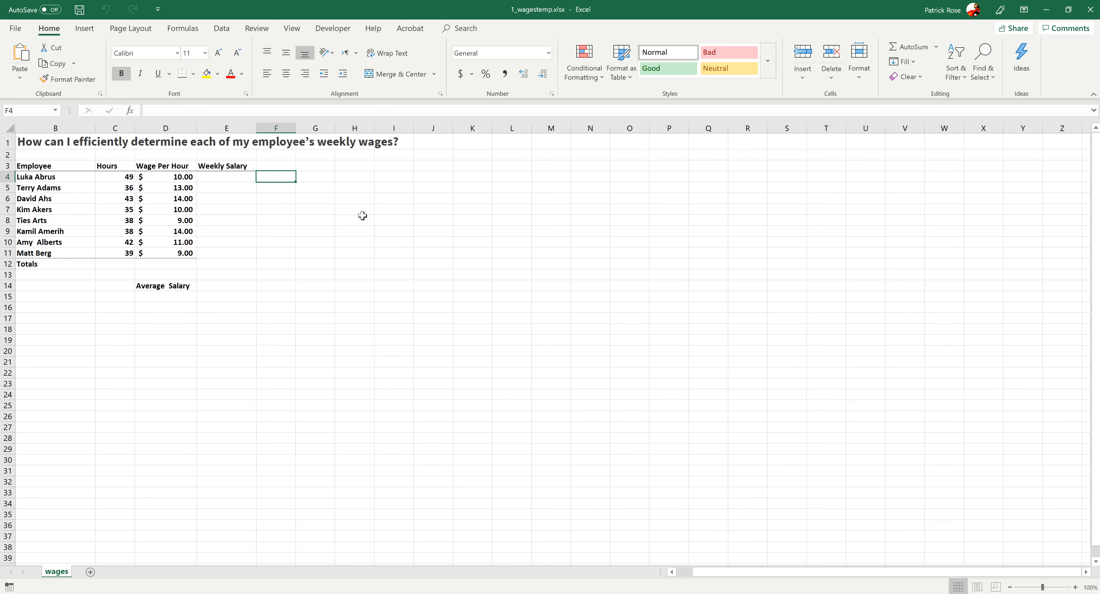
- Enter the formula =C4*D4 in E4 to compute the first employee's weekly salary
{"action": "left_click", "coordinate": [218, 178]}
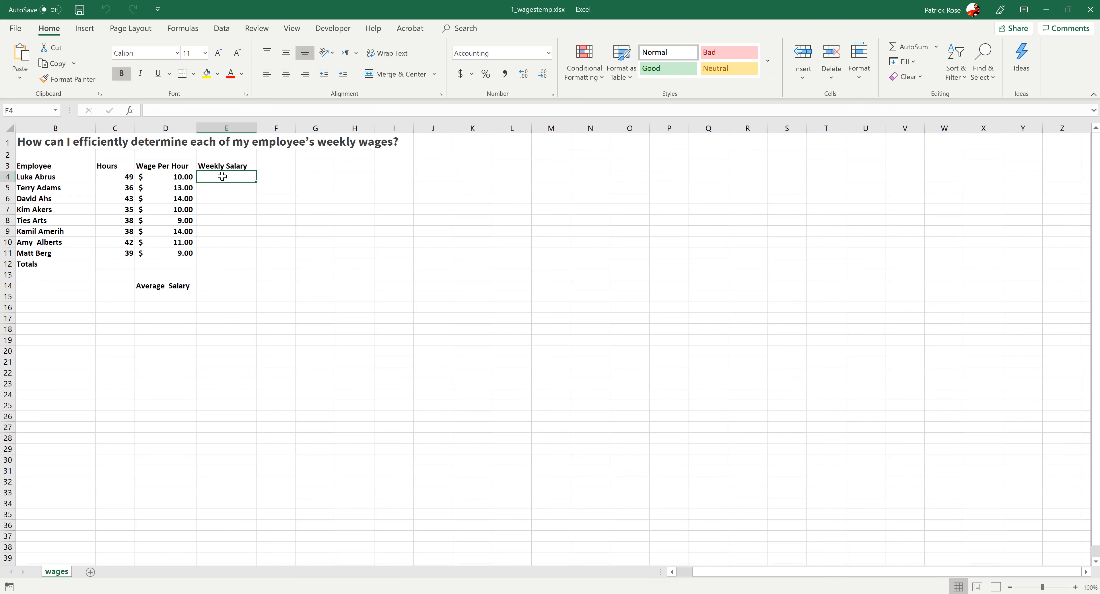
{"action": "type", "text": "="}
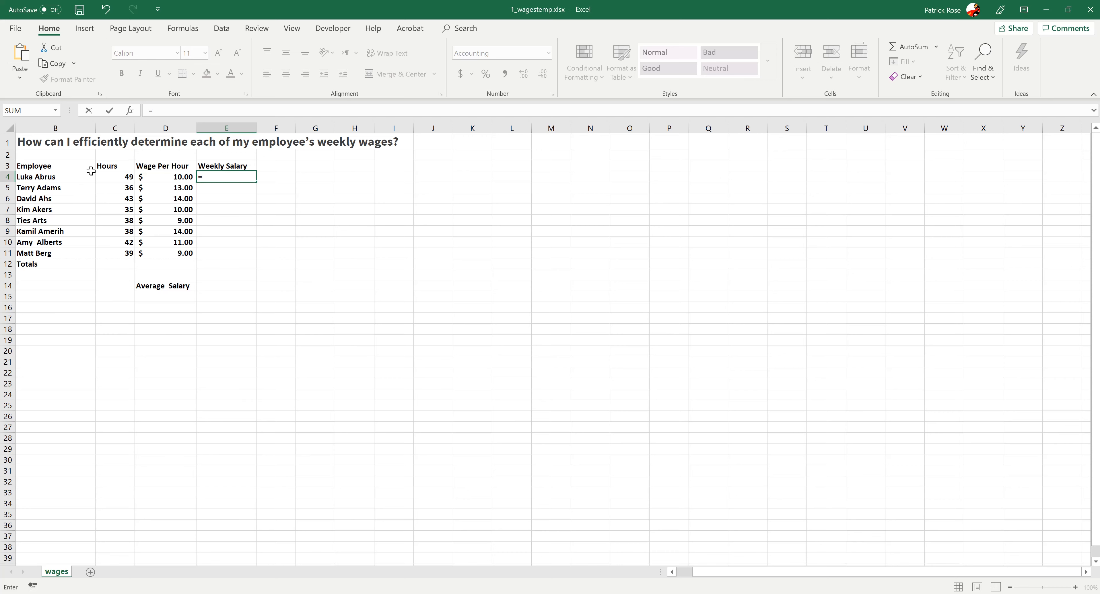
{"action": "left_click", "coordinate": [109, 174]}
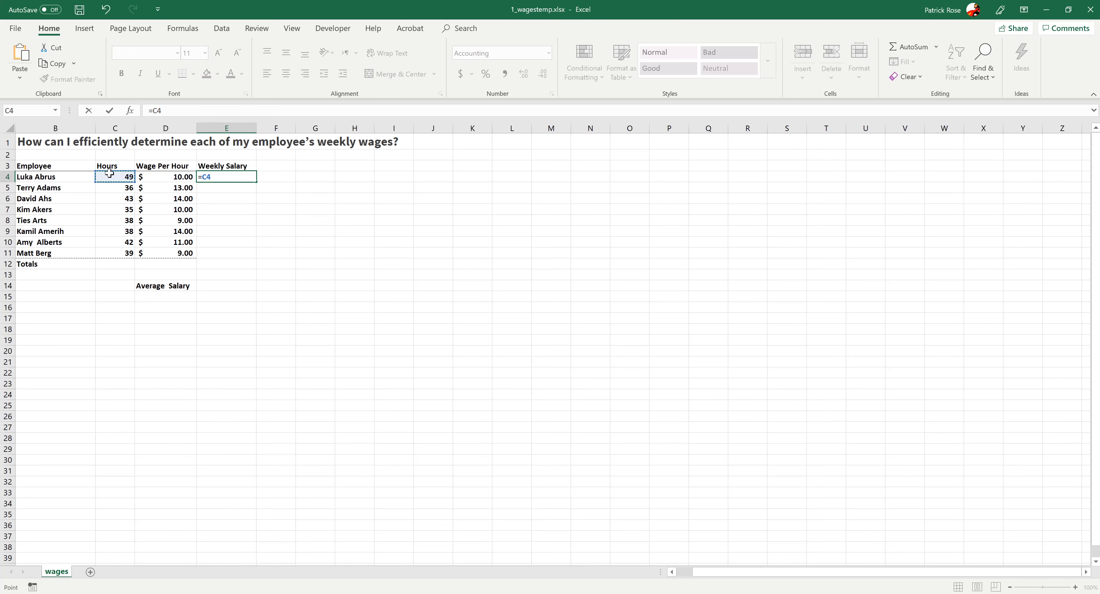
{"action": "type", "text": "*"}
{"action": "left_click", "coordinate": [158, 176]}
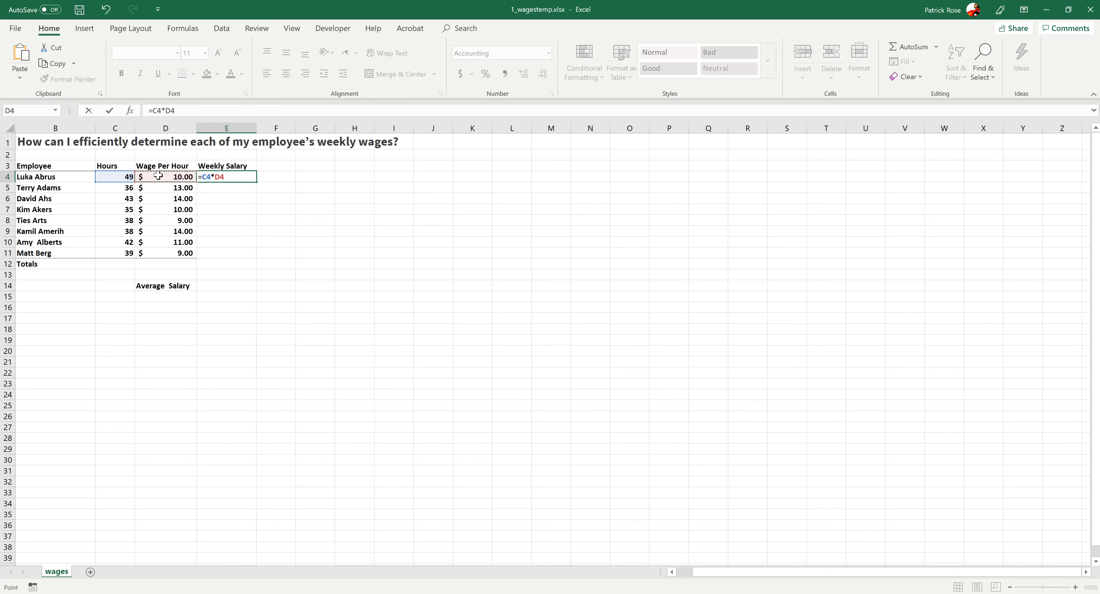
{"action": "key", "text": "Return"}
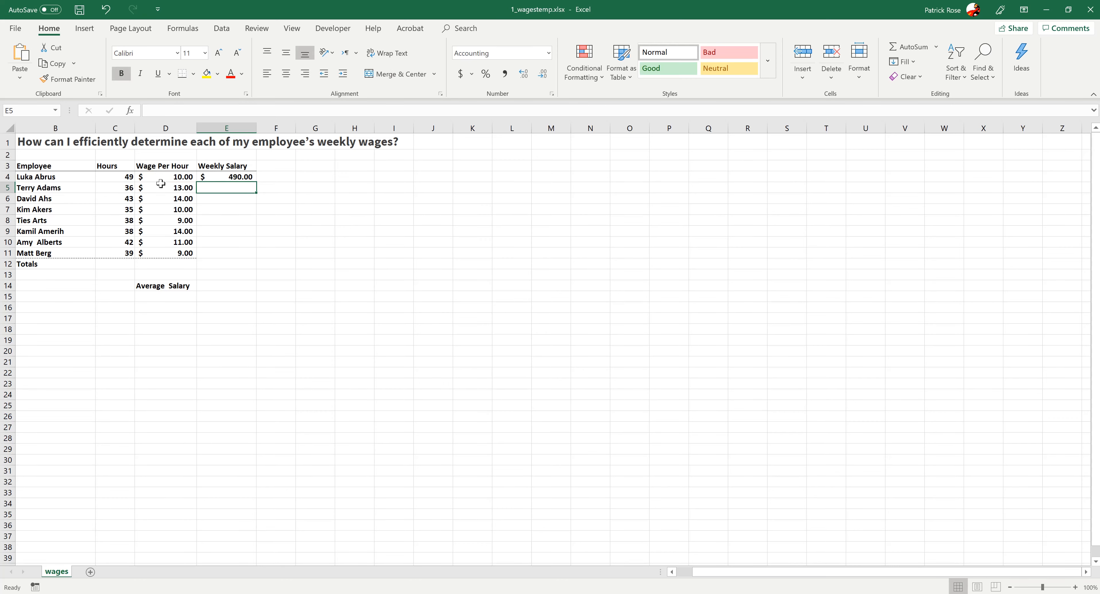
- Fill the weekly salary formula down from E4 to E11
{"action": "left_click", "coordinate": [206, 177]}
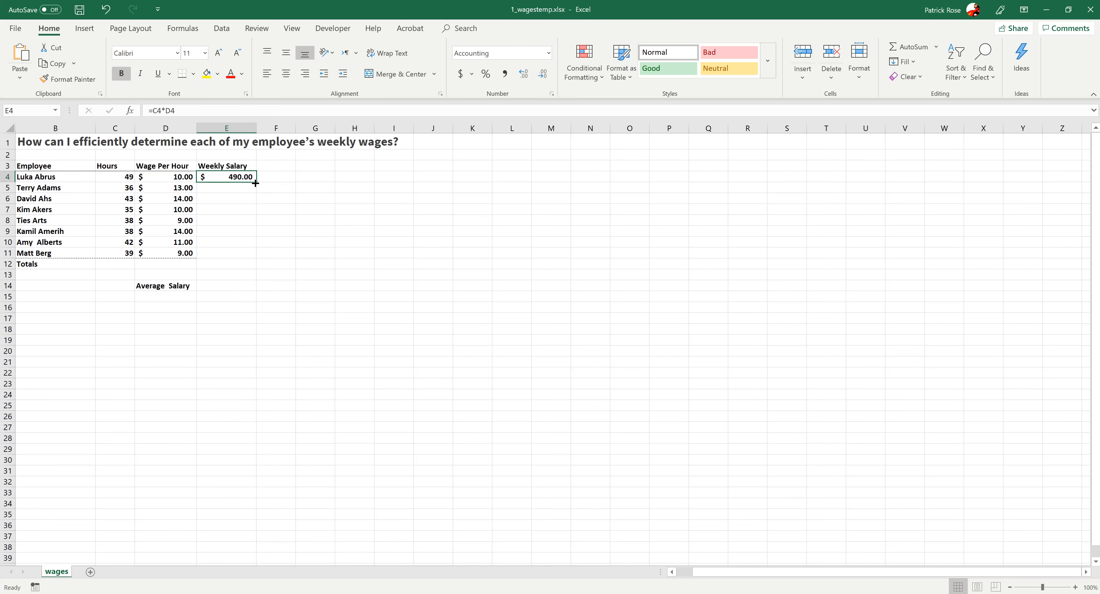
{"action": "left_click_drag", "start_coordinate": [257, 181], "coordinate": [244, 262]}
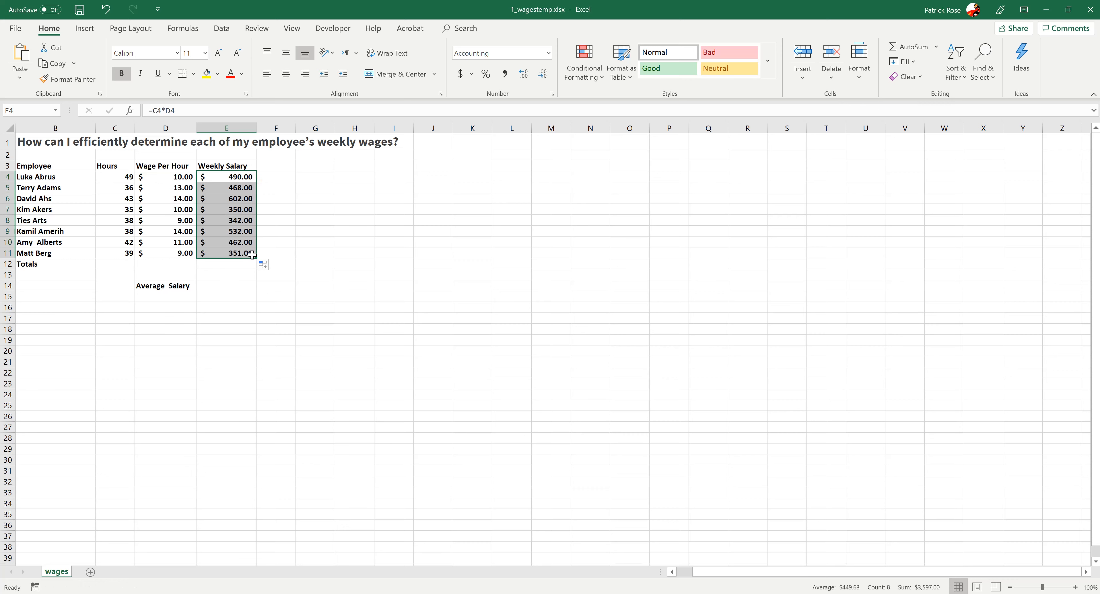
{"action": "left_click", "coordinate": [231, 254]}
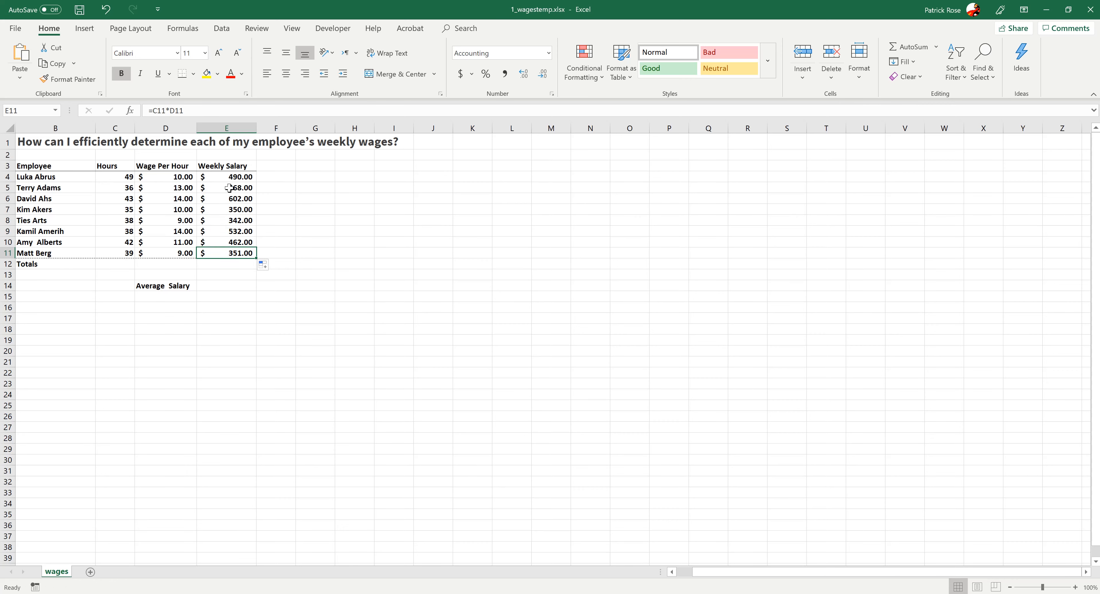
- Insert an AutoSum of the weekly salaries in E14 next to Average Salary
{"action": "left_click", "coordinate": [223, 286]}
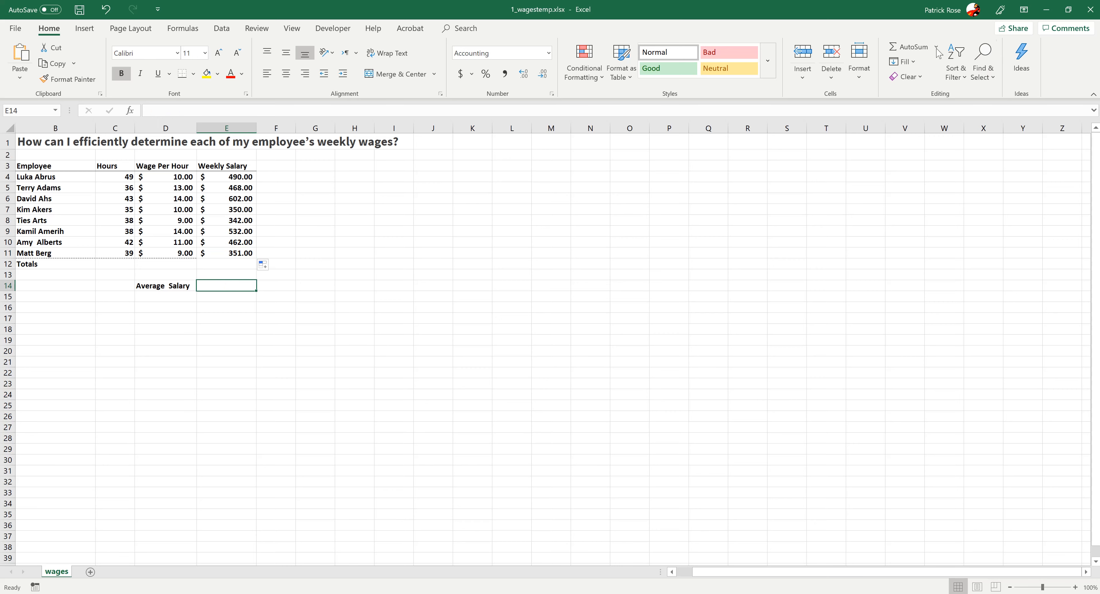
{"action": "left_click", "coordinate": [916, 46]}
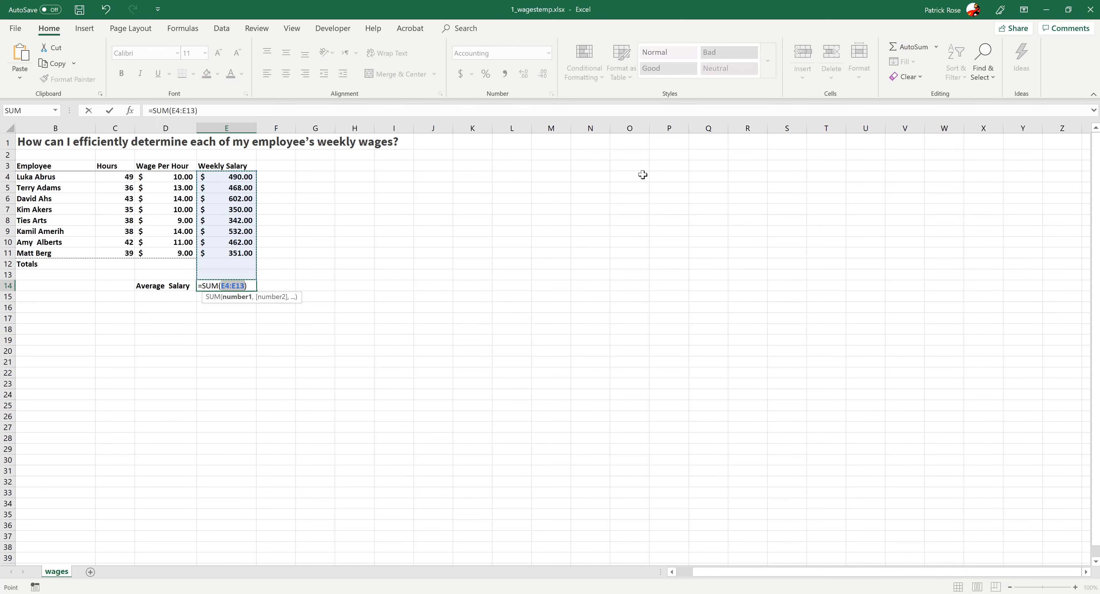
{"action": "key", "text": "Return"}
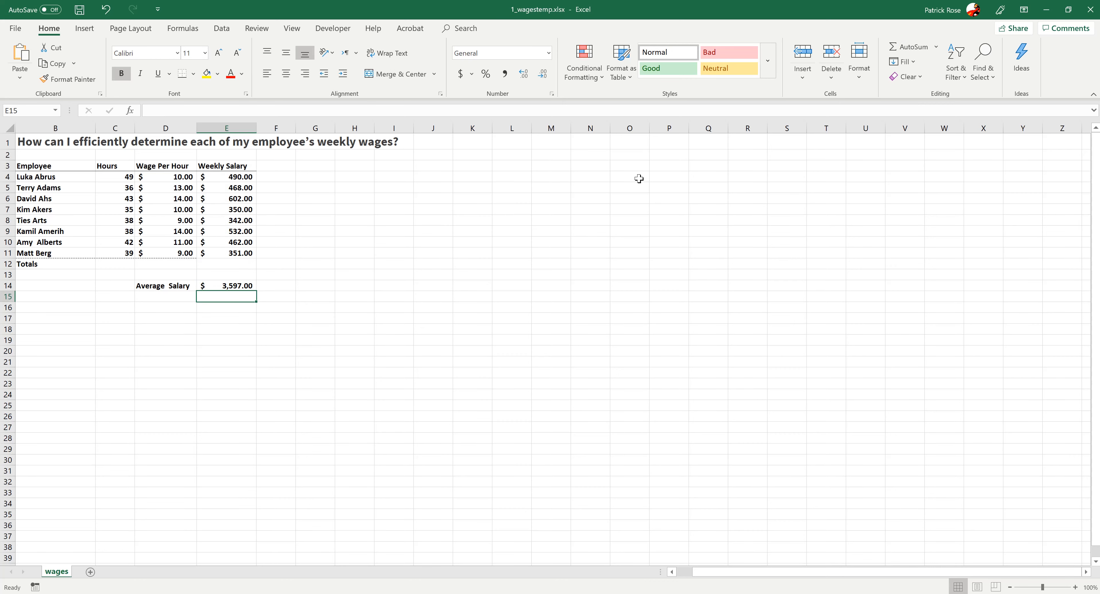
{"action": "left_click", "coordinate": [222, 284]}
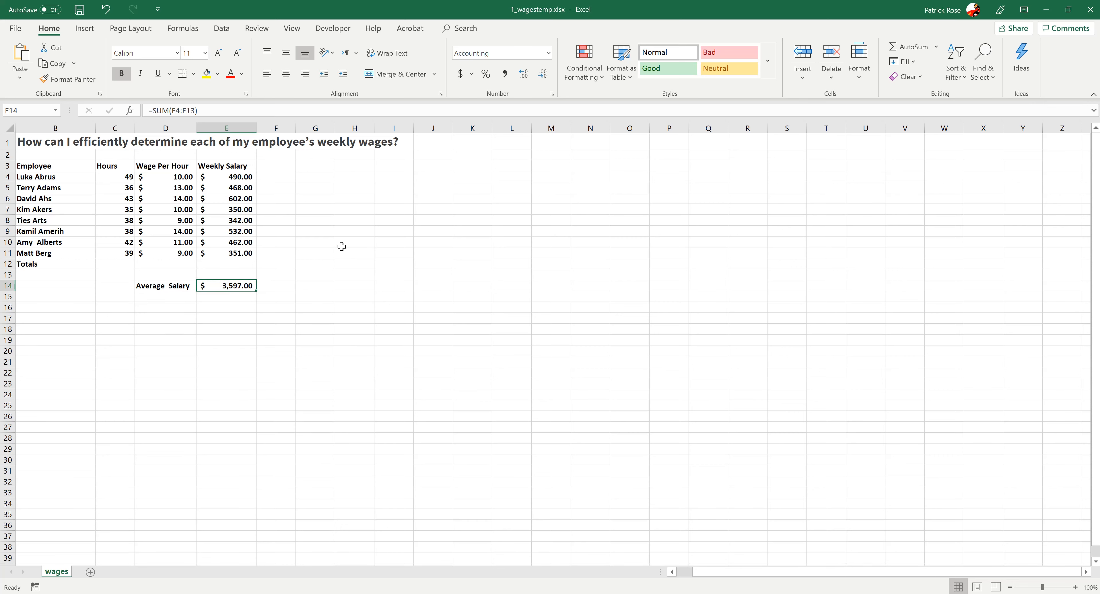
{"action": "left_click", "coordinate": [193, 307]}
{"action": "left_click", "coordinate": [164, 284]}
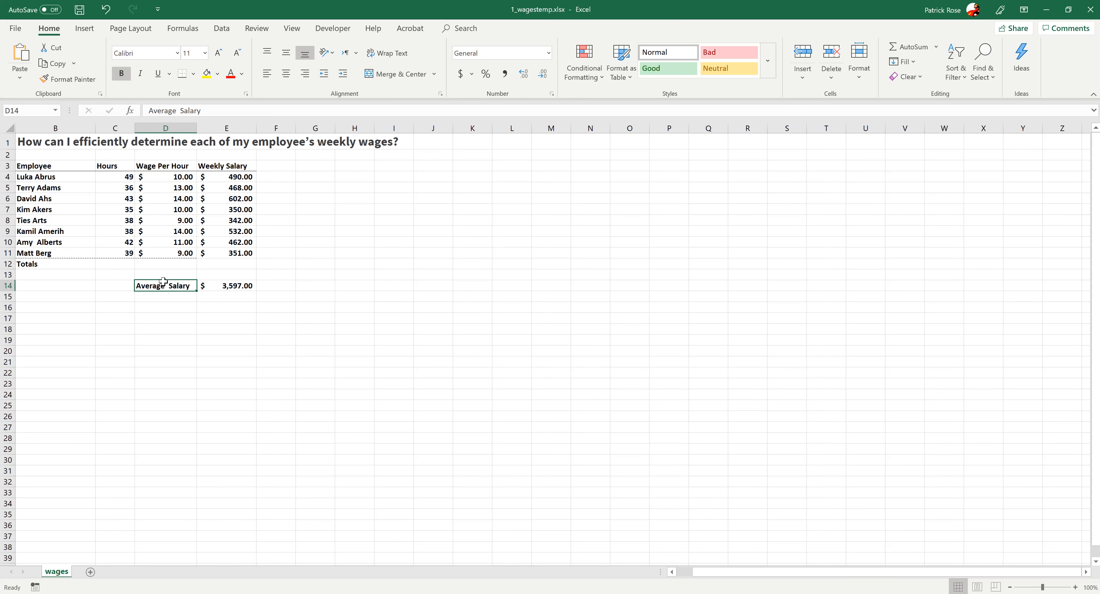
{"action": "left_click", "coordinate": [217, 286]}
{"action": "left_click", "coordinate": [159, 286]}
{"action": "left_click", "coordinate": [218, 284]}
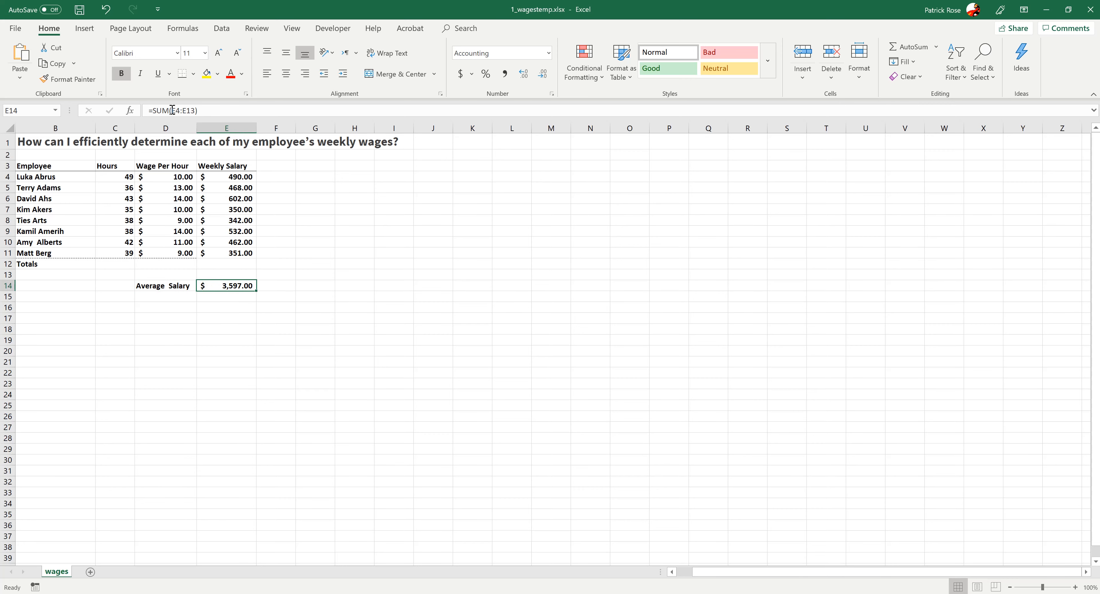
- Replace SUM with AVG in the E14 formula to average the weekly salaries
{"action": "left_click_drag", "start_coordinate": [169, 108], "coordinate": [153, 108]}
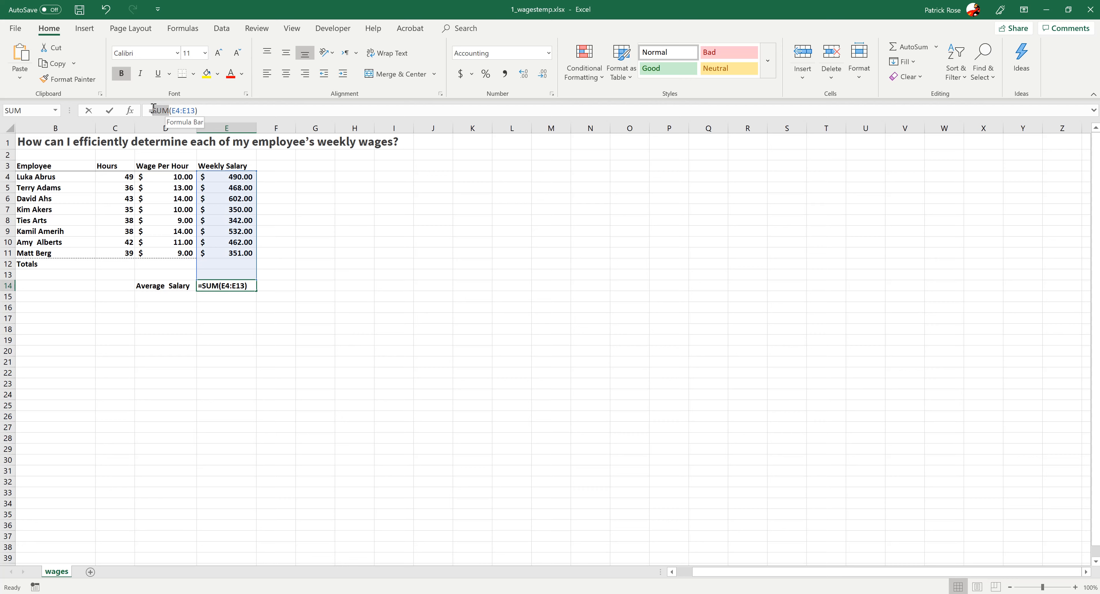
{"action": "type", "text": "AVG"}
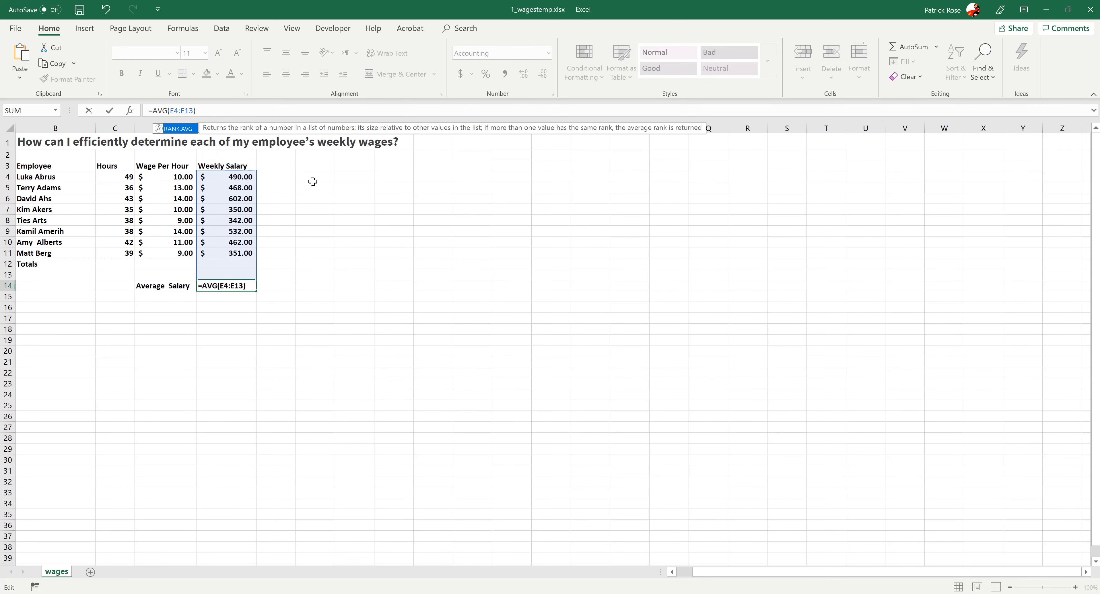
{"action": "key", "text": "Return"}
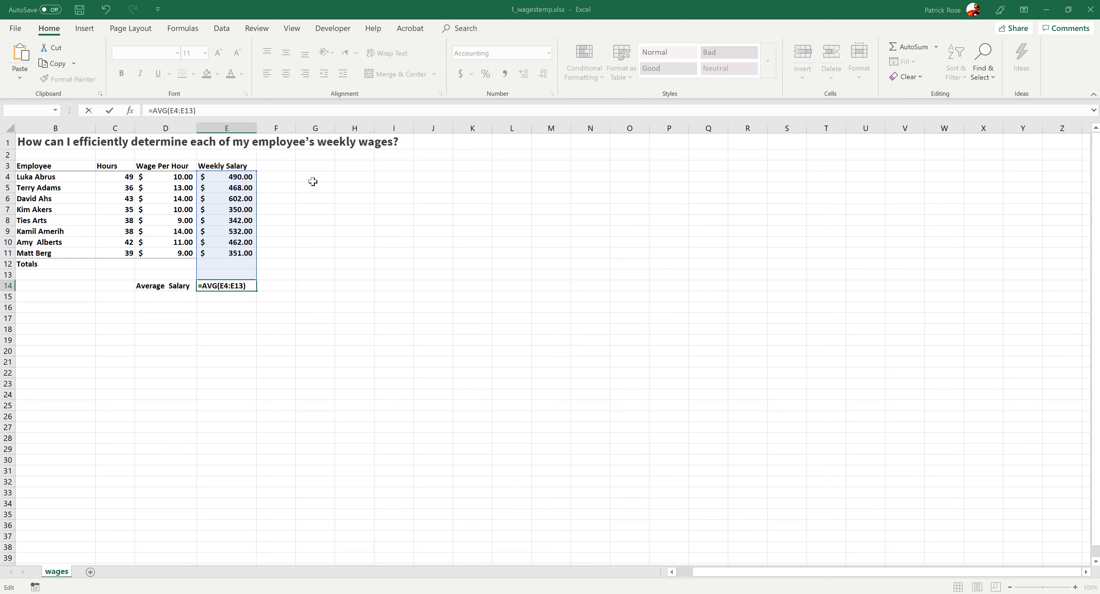
{"action": "left_click", "coordinate": [537, 349]}
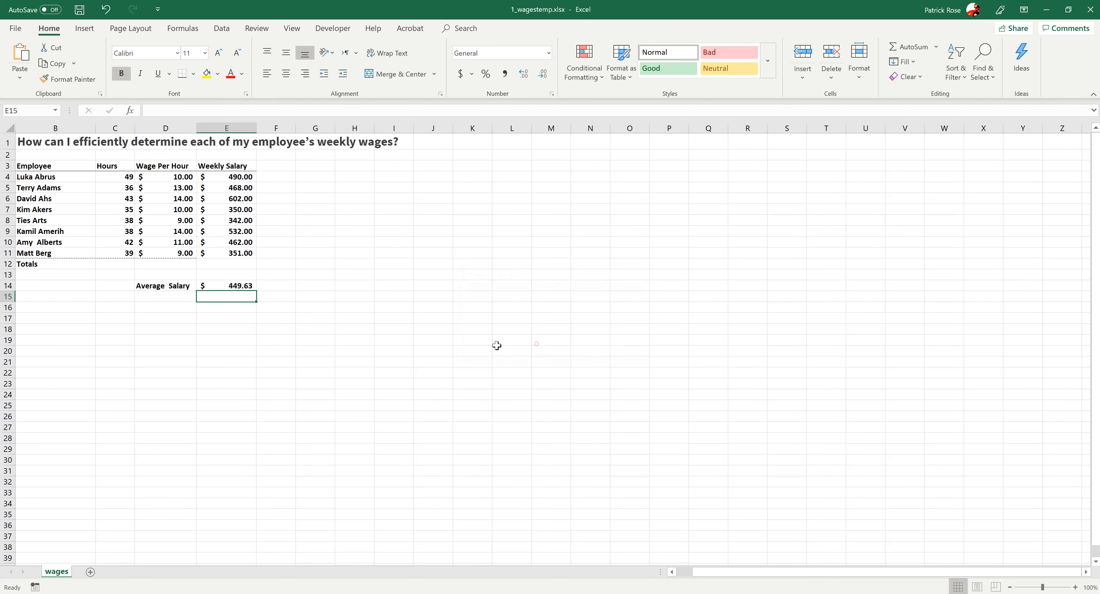
- Clear the average formula from E14
{"action": "left_click", "coordinate": [298, 338]}
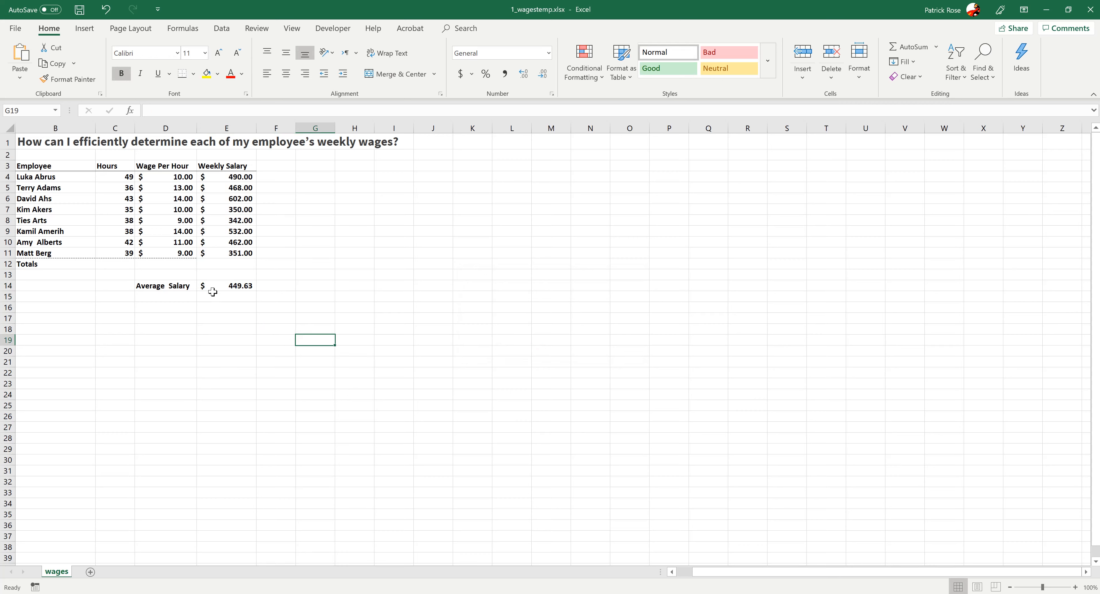
{"action": "left_click", "coordinate": [216, 284]}
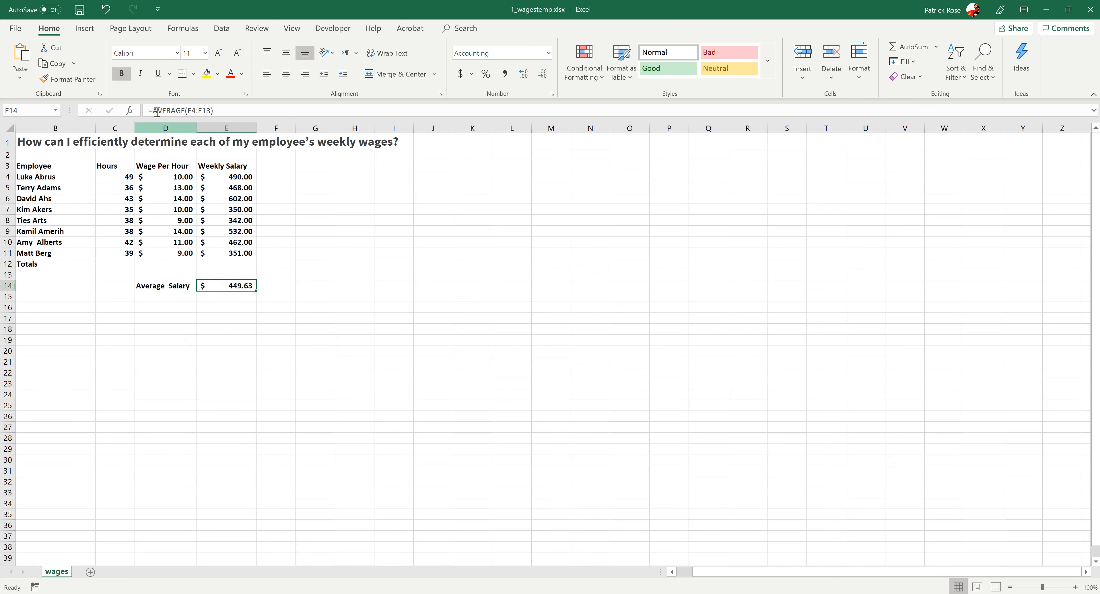
{"action": "left_click_drag", "start_coordinate": [152, 110], "coordinate": [184, 110]}
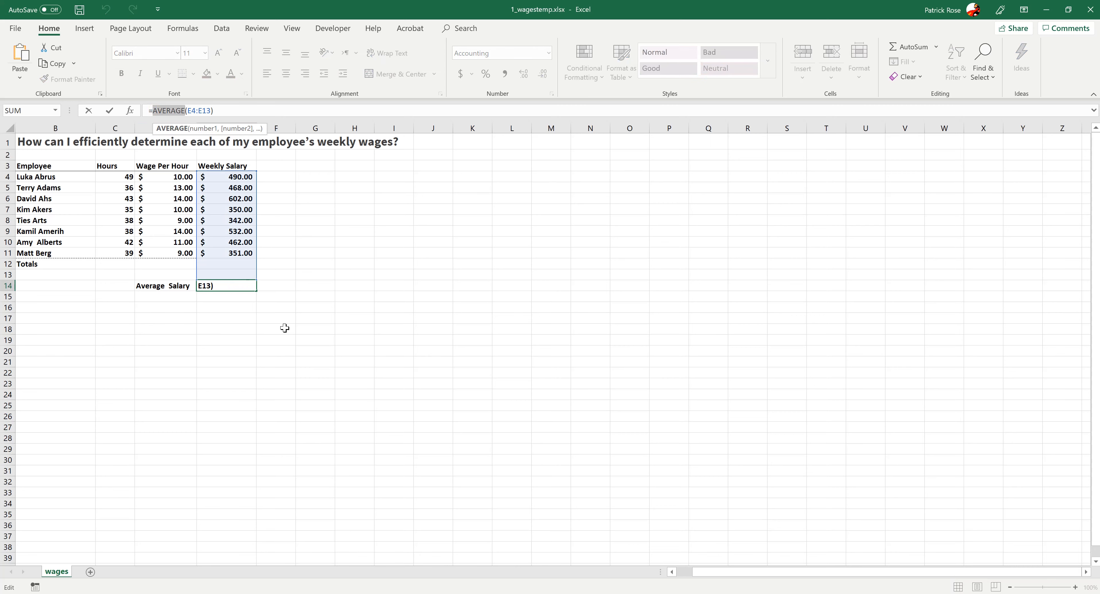
{"action": "key", "text": "Tab"}
{"action": "left_click", "coordinate": [249, 327]}
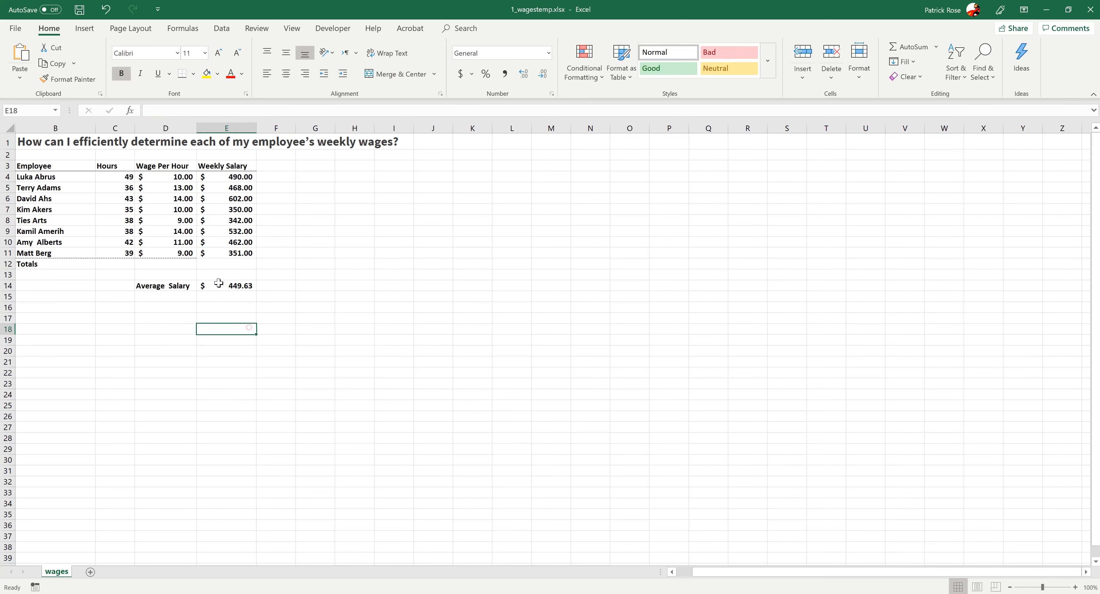
{"action": "left_click", "coordinate": [219, 283]}
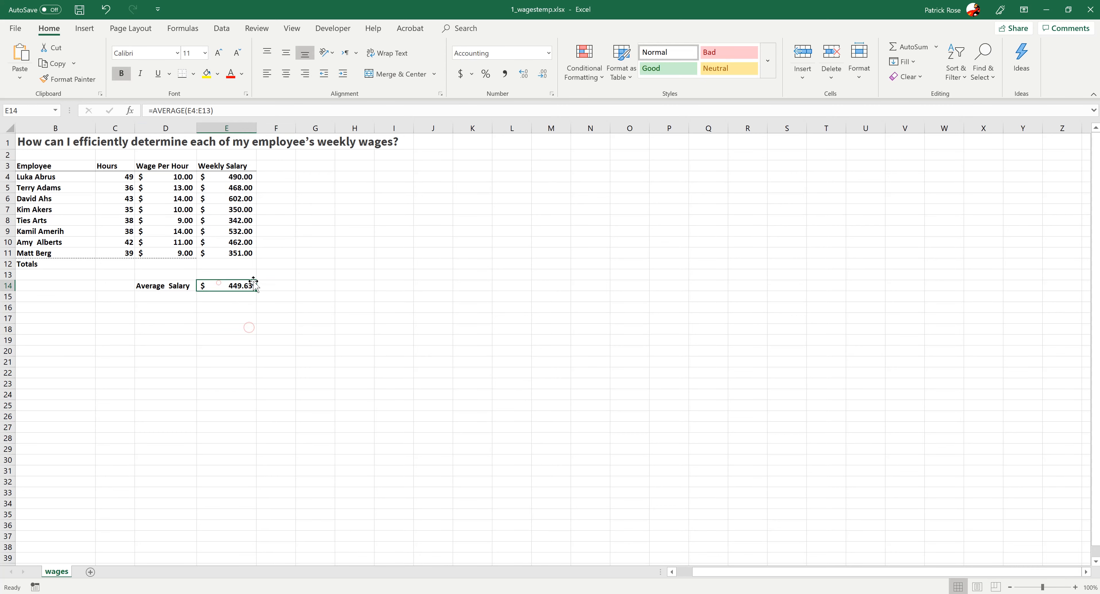
{"action": "left_click", "coordinate": [201, 338]}
{"action": "left_click", "coordinate": [223, 283]}
{"action": "key", "text": "BackSpace"}
{"action": "left_click", "coordinate": [249, 375]}
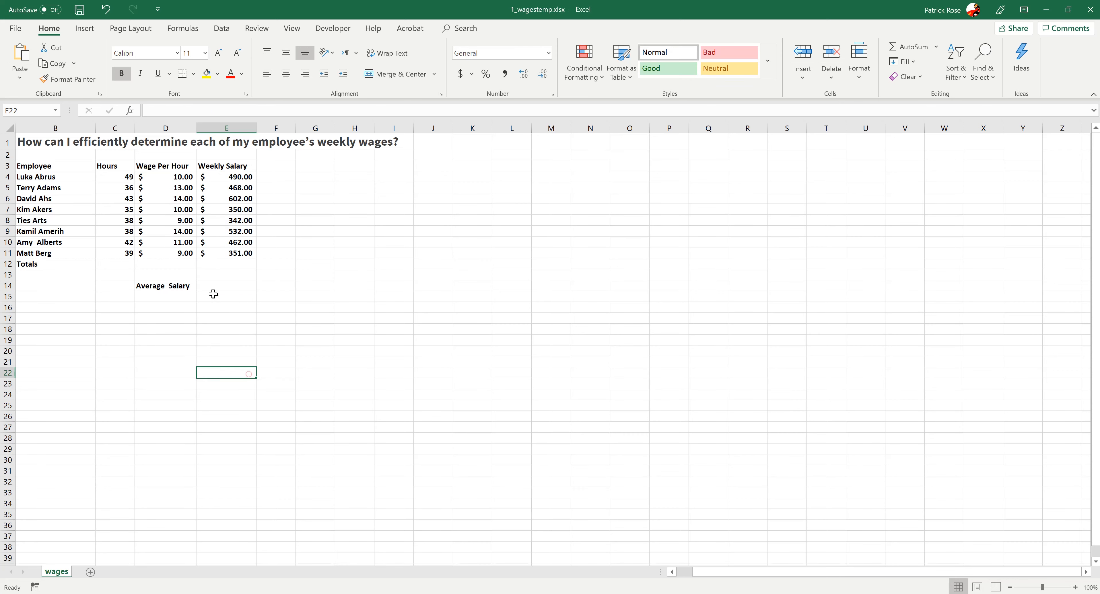
- Try to enter an AVERAGE formula in E14 by typing =av and picking AVERAGE from the suggestions
{"action": "left_click", "coordinate": [209, 282]}
{"action": "type", "text": "="}
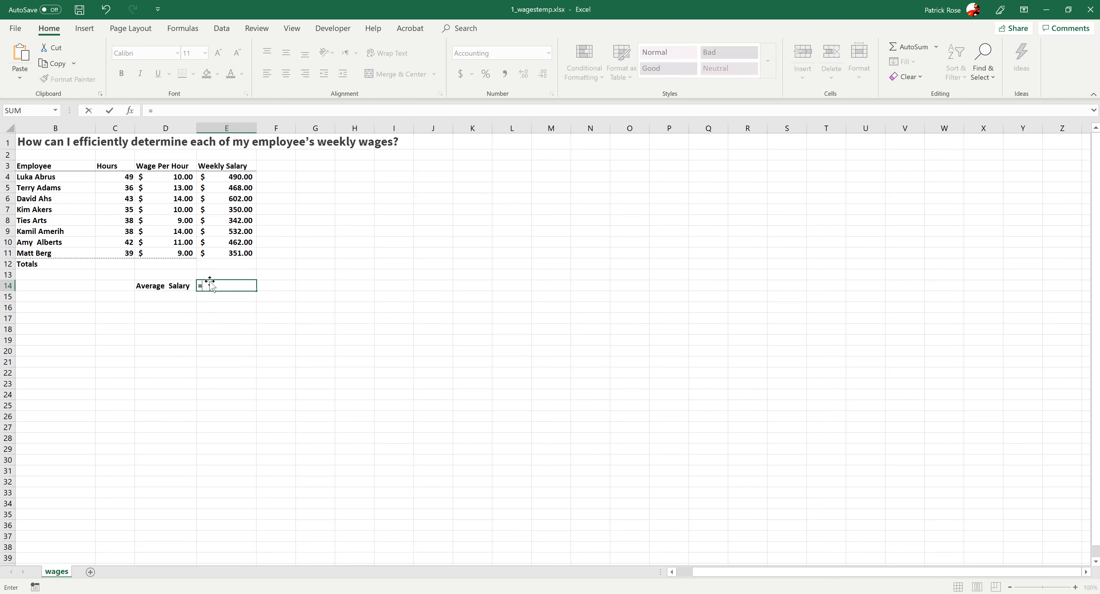
{"action": "type", "text": "a"}
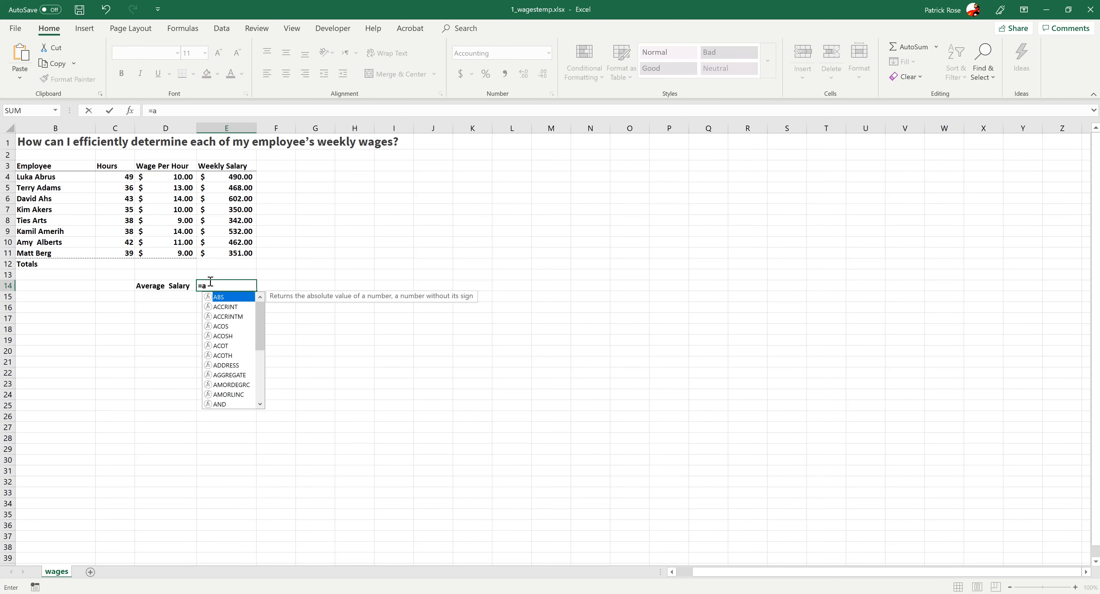
{"action": "type", "text": "v"}
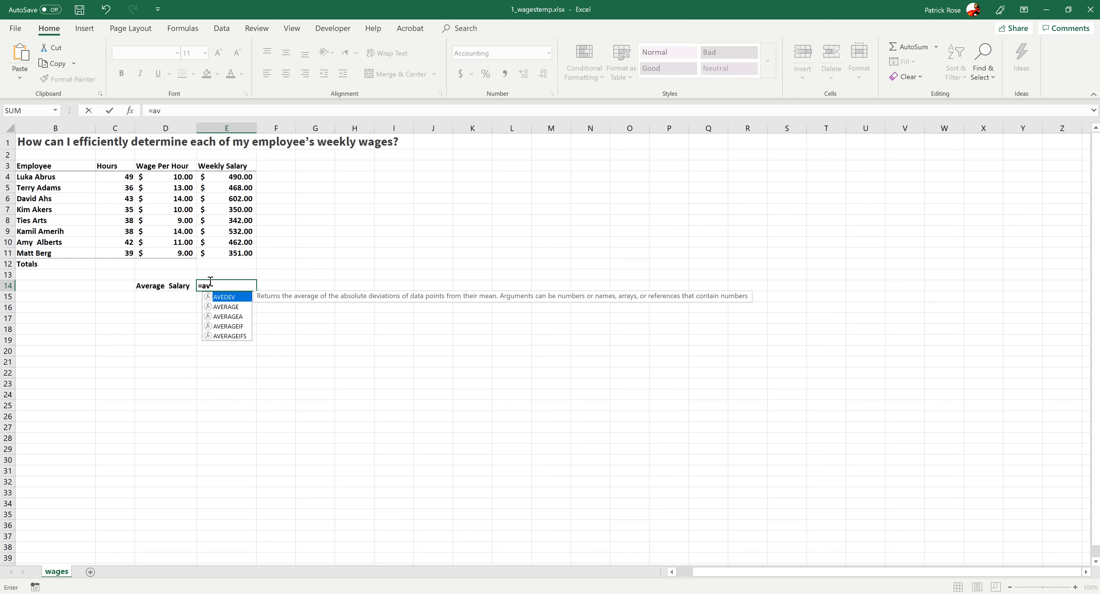
{"action": "key", "text": "Down"}
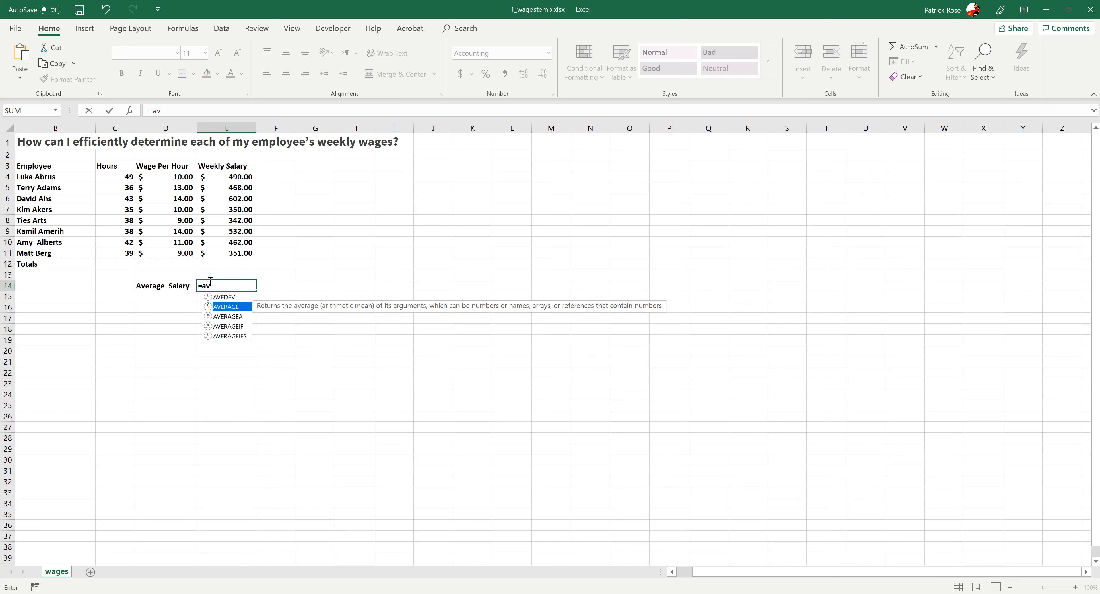
{"action": "key", "text": "Return"}
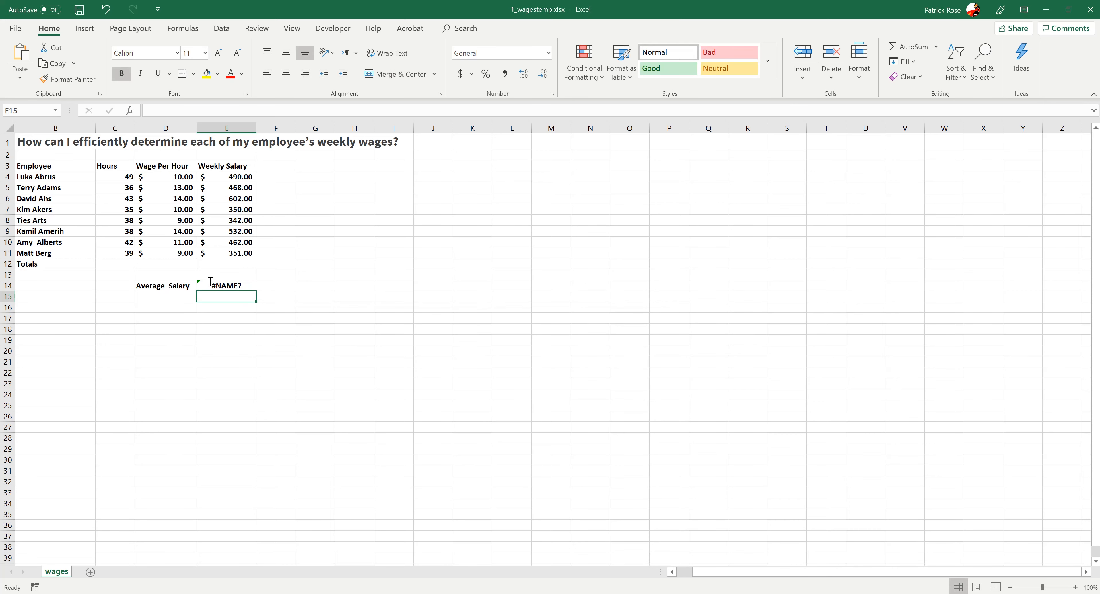
- Enter an AVERAGE formula in E14, picking AVERAGE from the suggestions and selecting the weekly salaries E4:E11 as its range
{"action": "left_click", "coordinate": [217, 286]}
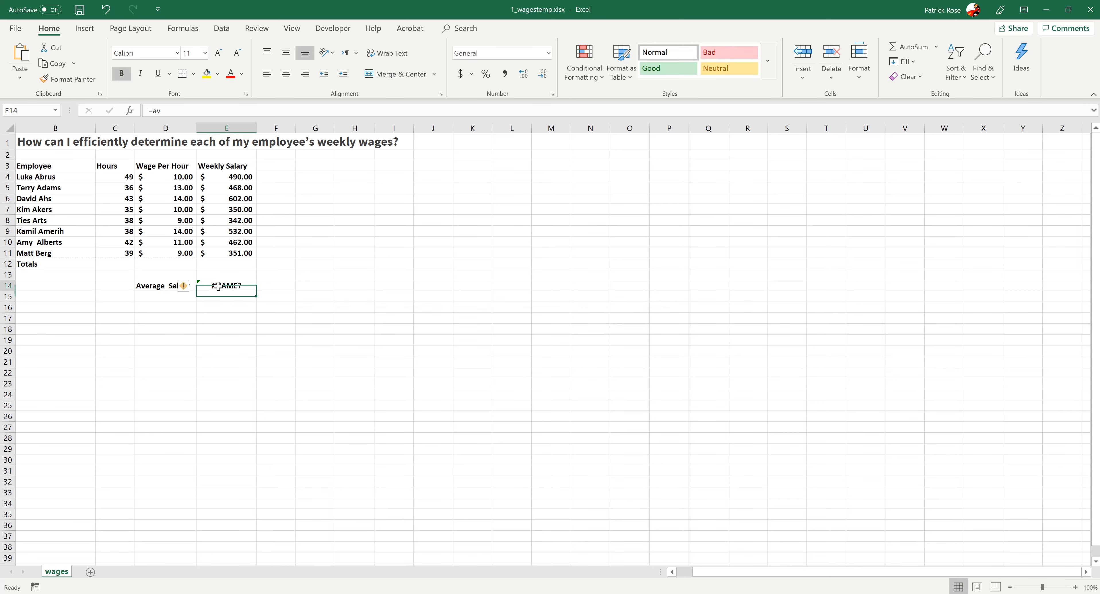
{"action": "left_click", "coordinate": [201, 340]}
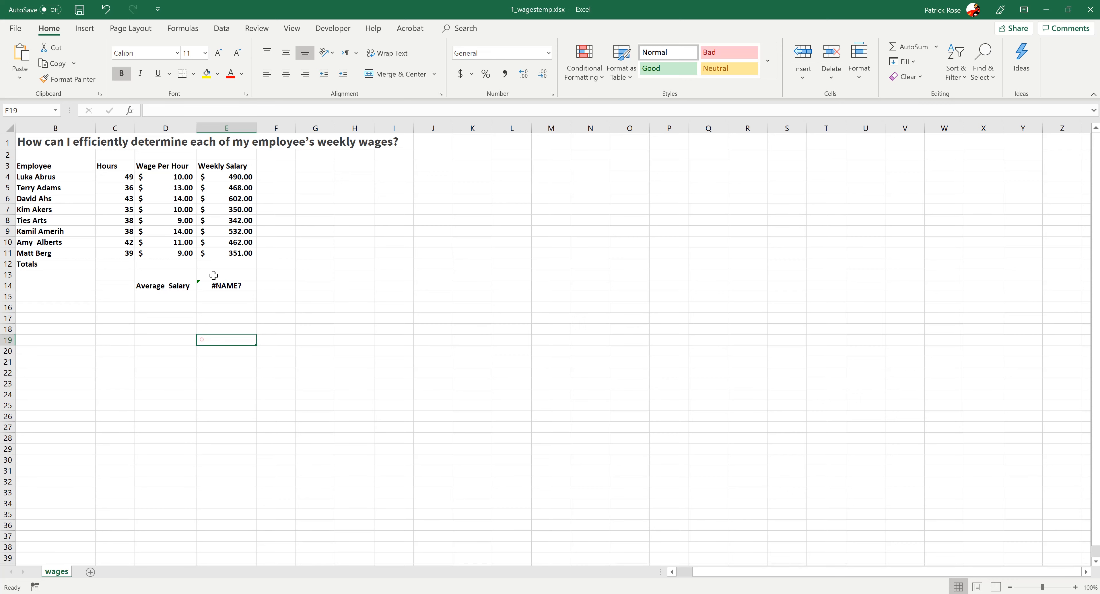
{"action": "left_click", "coordinate": [208, 285]}
{"action": "type", "text": "=ac"}
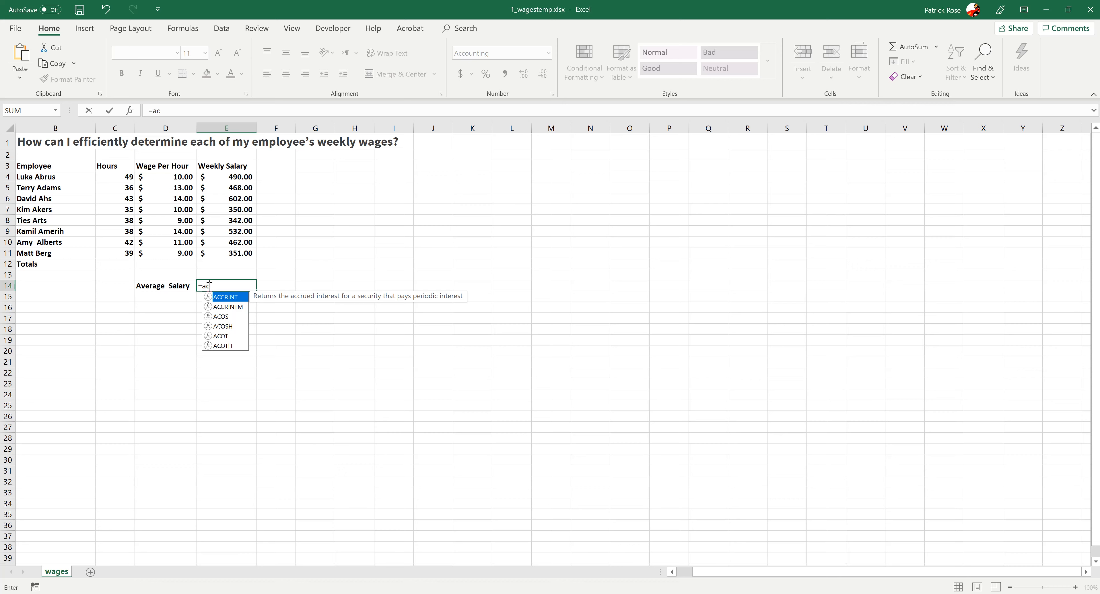
{"action": "key", "text": "BackSpace"}
{"action": "type", "text": "v"}
{"action": "left_click", "coordinate": [230, 307]}
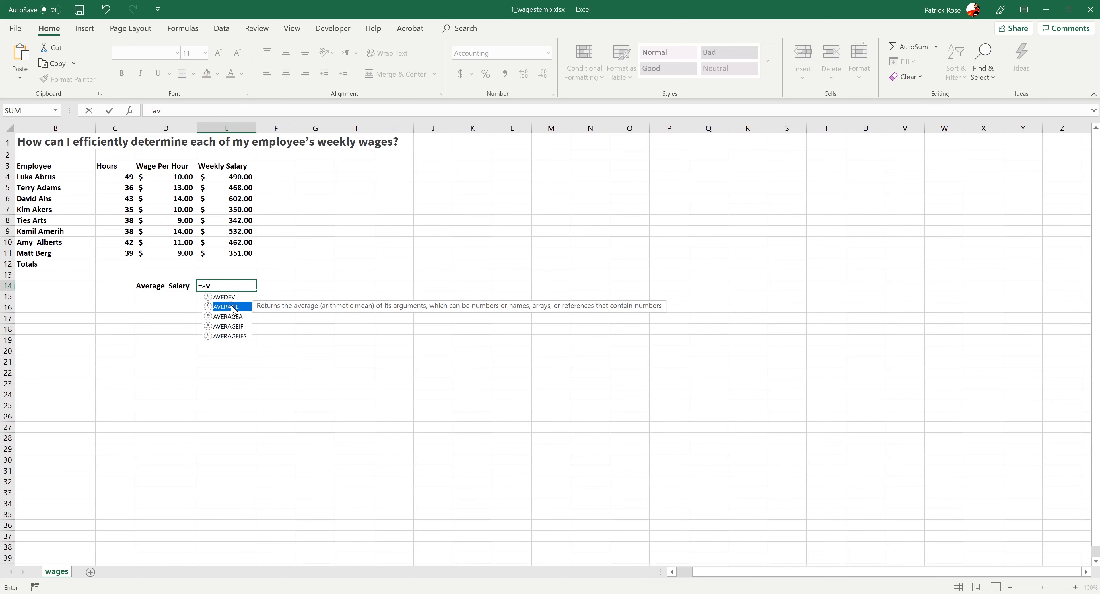
{"action": "double_click", "coordinate": [230, 306]}
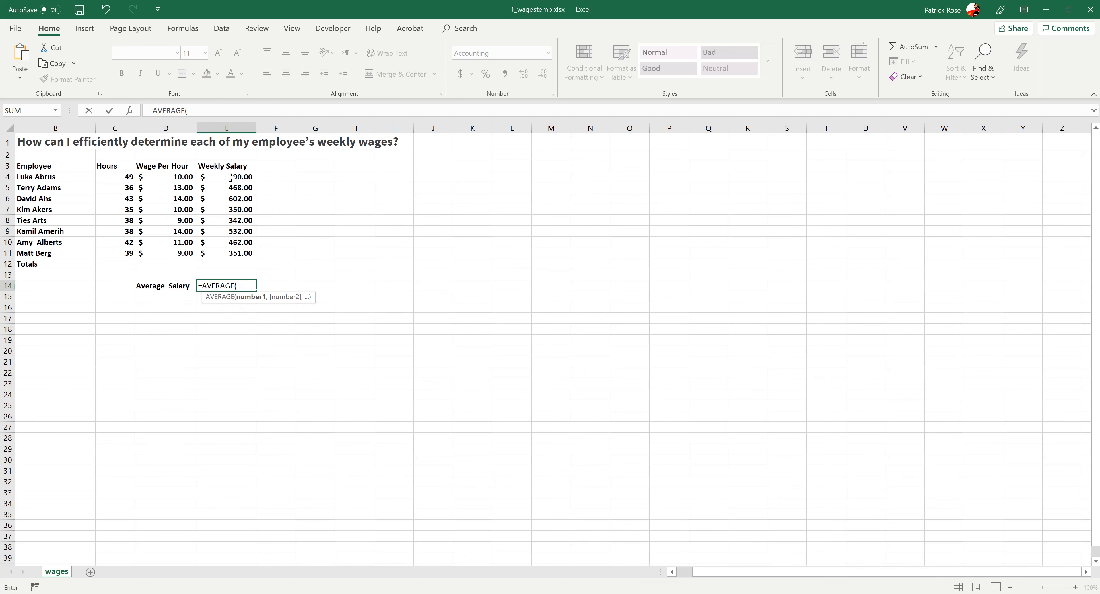
{"action": "left_click", "coordinate": [230, 177]}
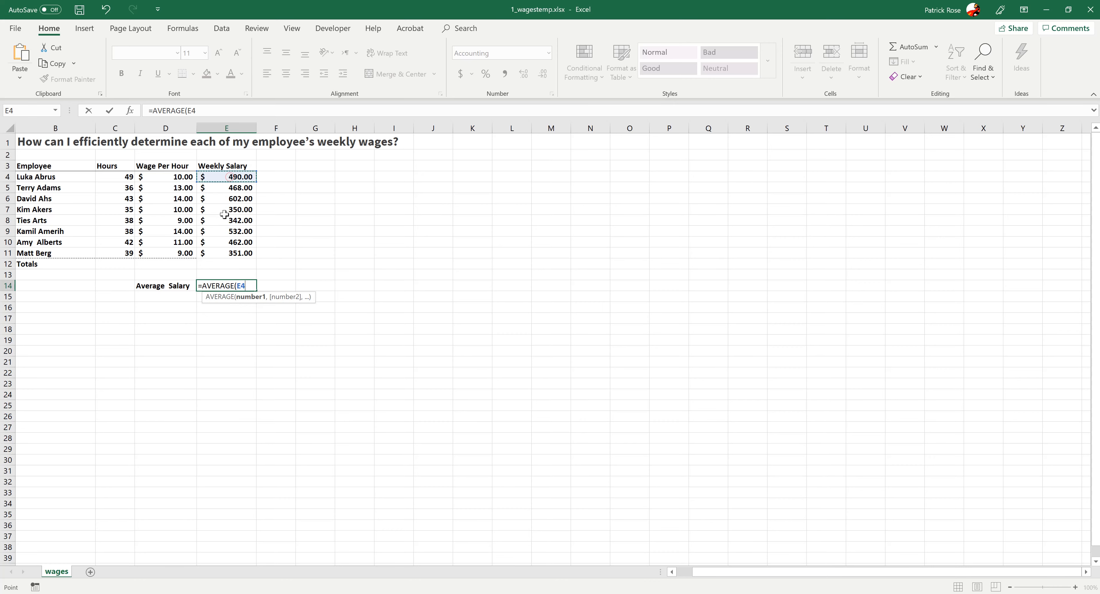
{"action": "left_click", "coordinate": [224, 253], "text": "shift"}
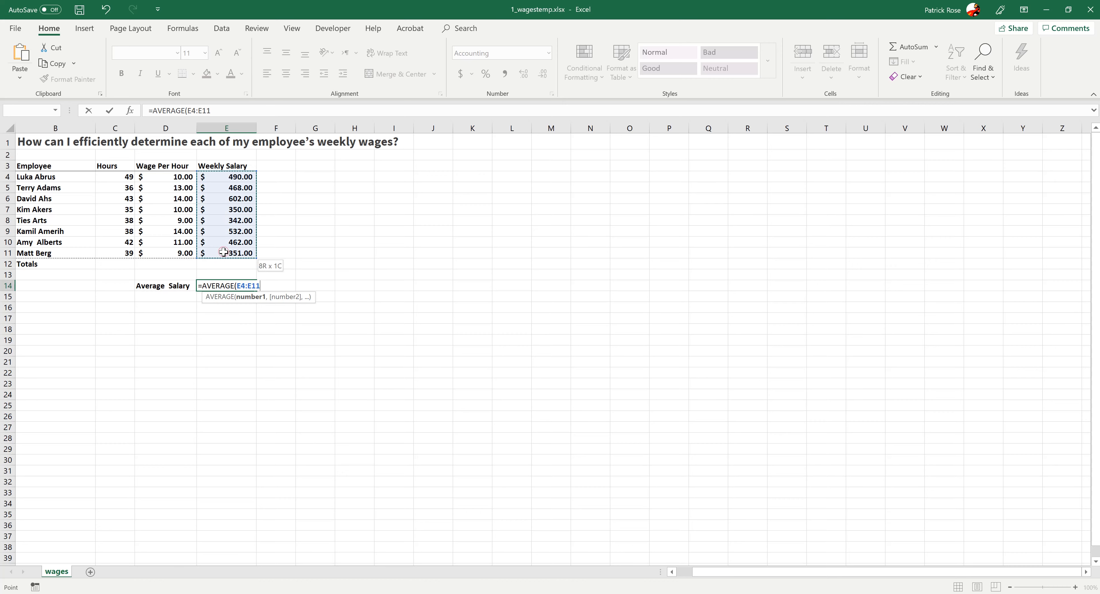
{"action": "key", "text": "Return"}
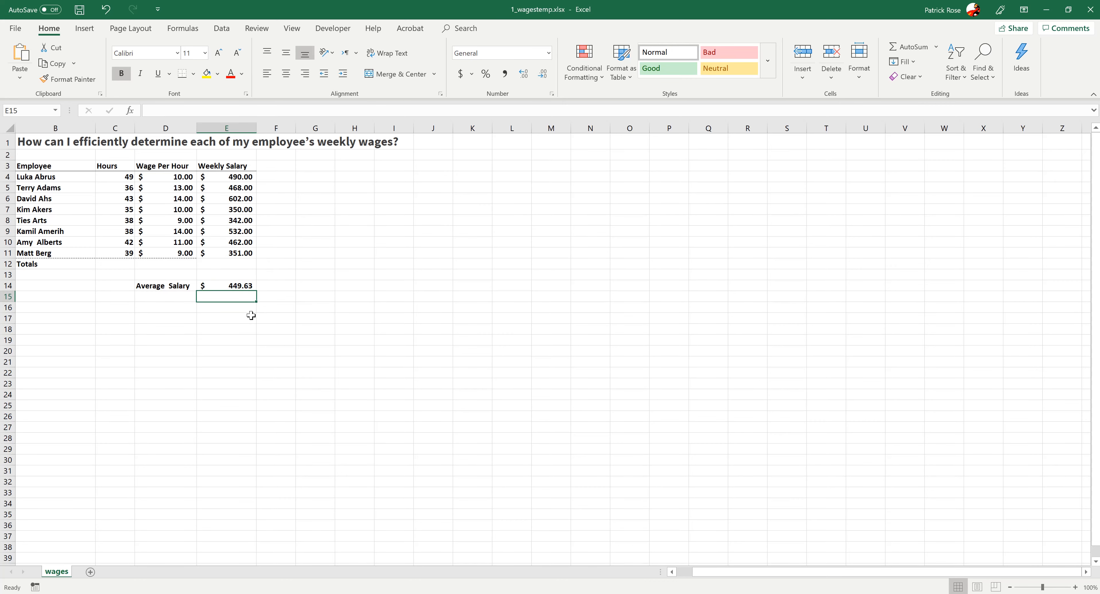
- Retype the E14 formula as =AVERAGE(E4:E11), choosing AVERAGE from the suggestions and typing the range by hand
{"action": "left_click", "coordinate": [231, 285]}
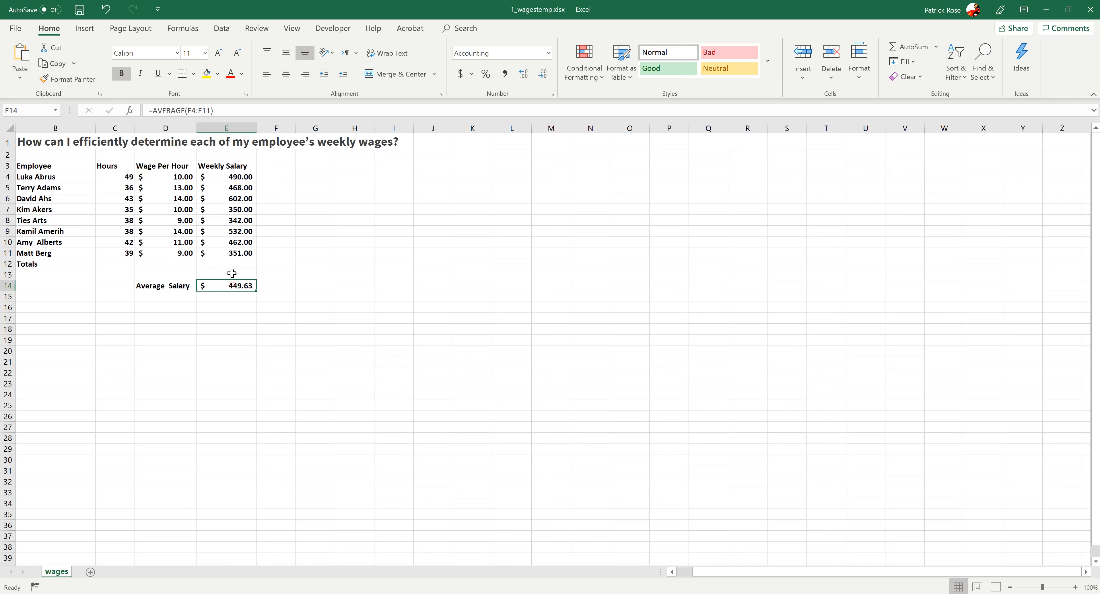
{"action": "left_click", "coordinate": [227, 176]}
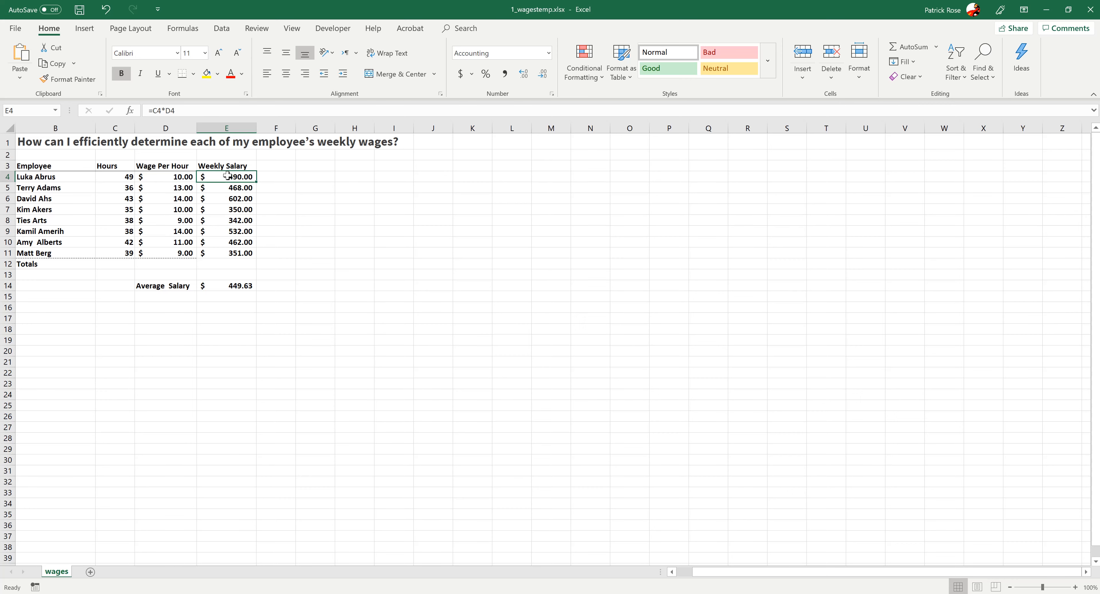
{"action": "double_click", "coordinate": [223, 285]}
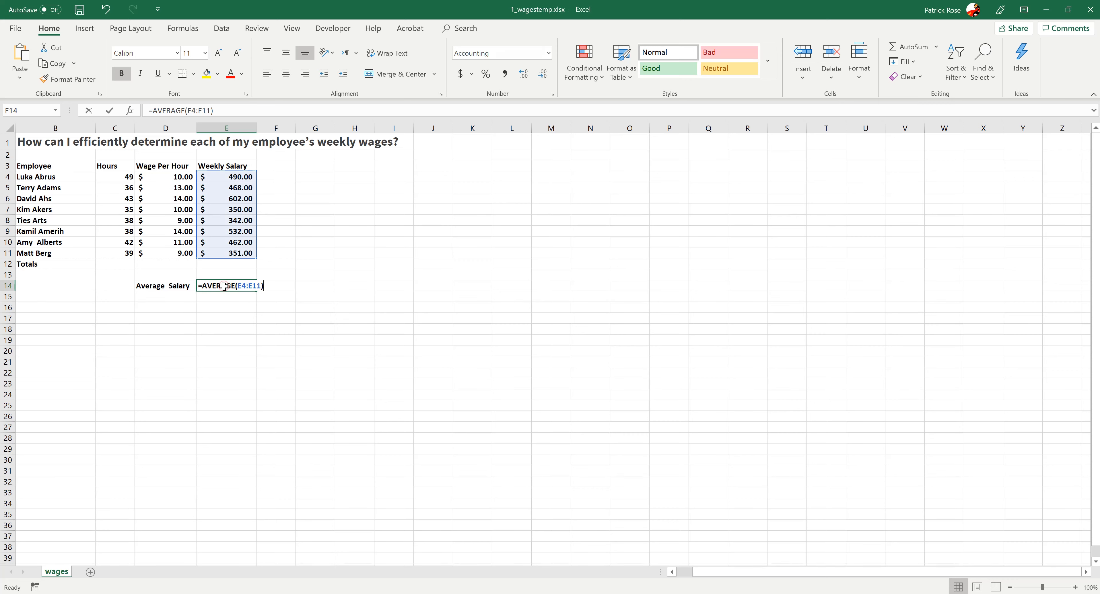
{"action": "key", "text": "BackSpace"}
{"action": "type", "text": "="}
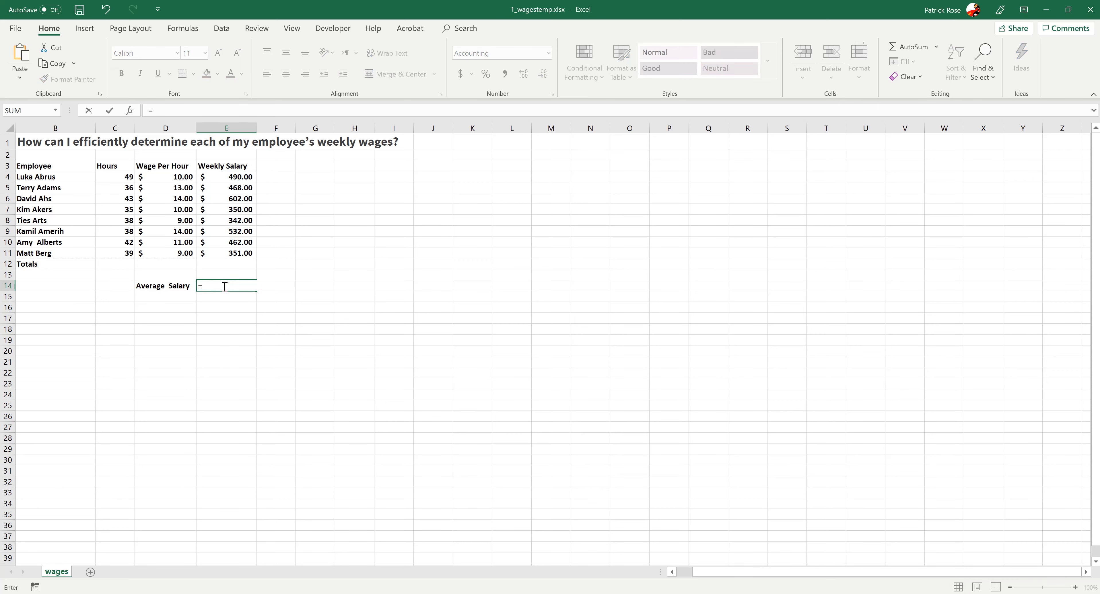
{"action": "type", "text": "av"}
{"action": "left_click", "coordinate": [233, 308]}
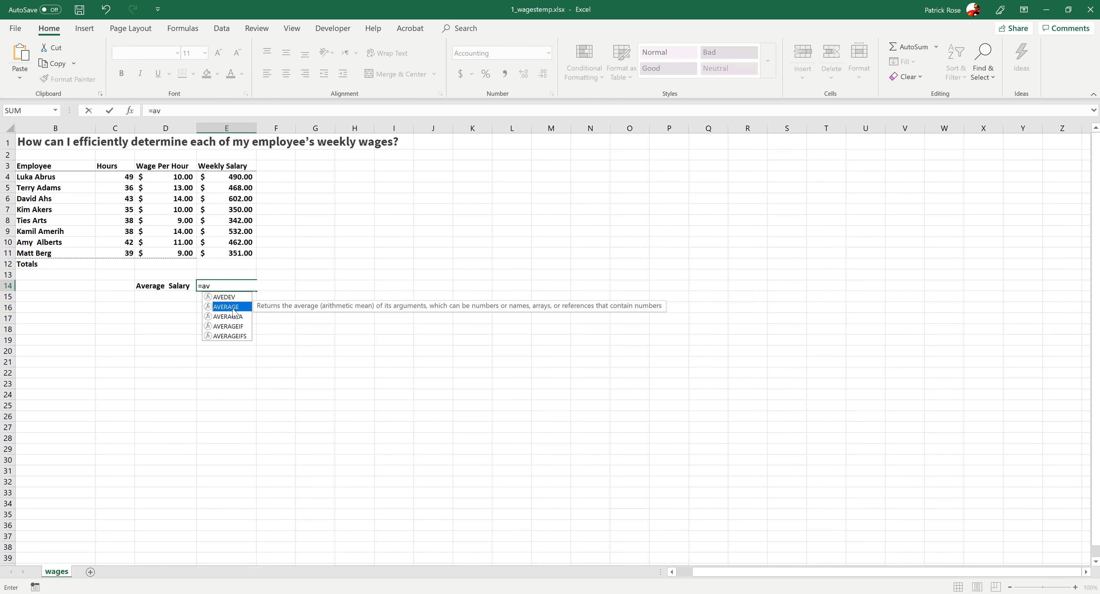
{"action": "key", "text": "Tab"}
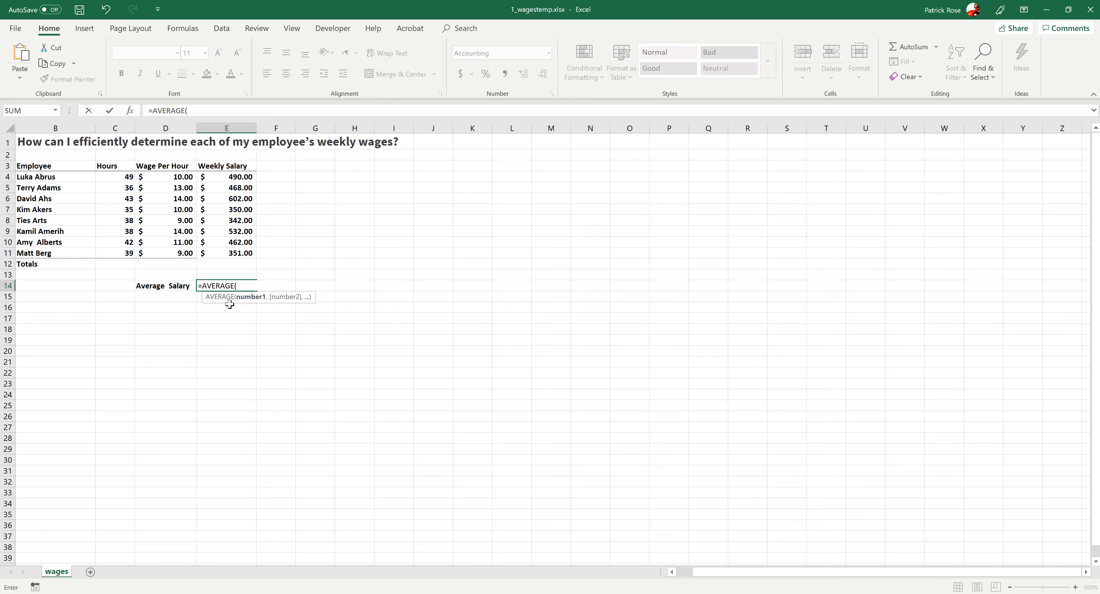
{"action": "type", "text": "E4:"}
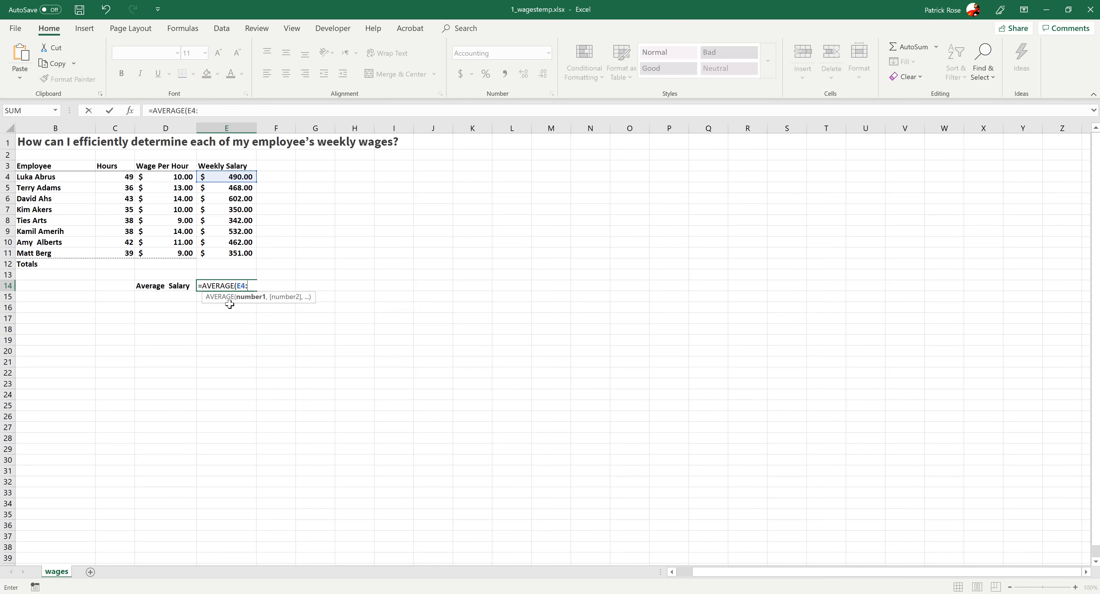
{"action": "type", "text": "E11"}
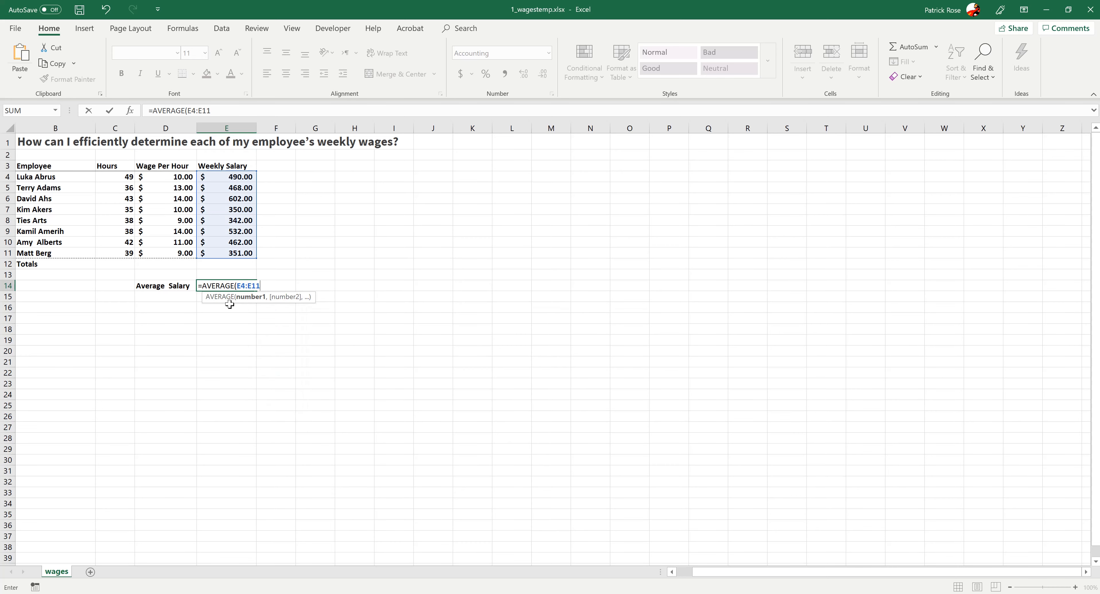
{"action": "type", "text": ")"}
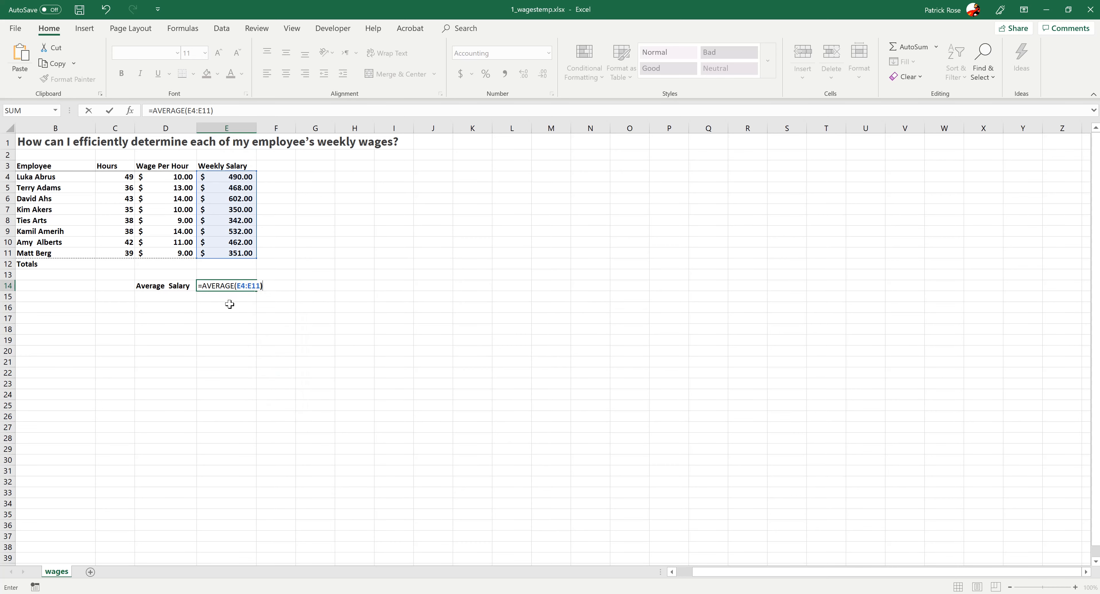
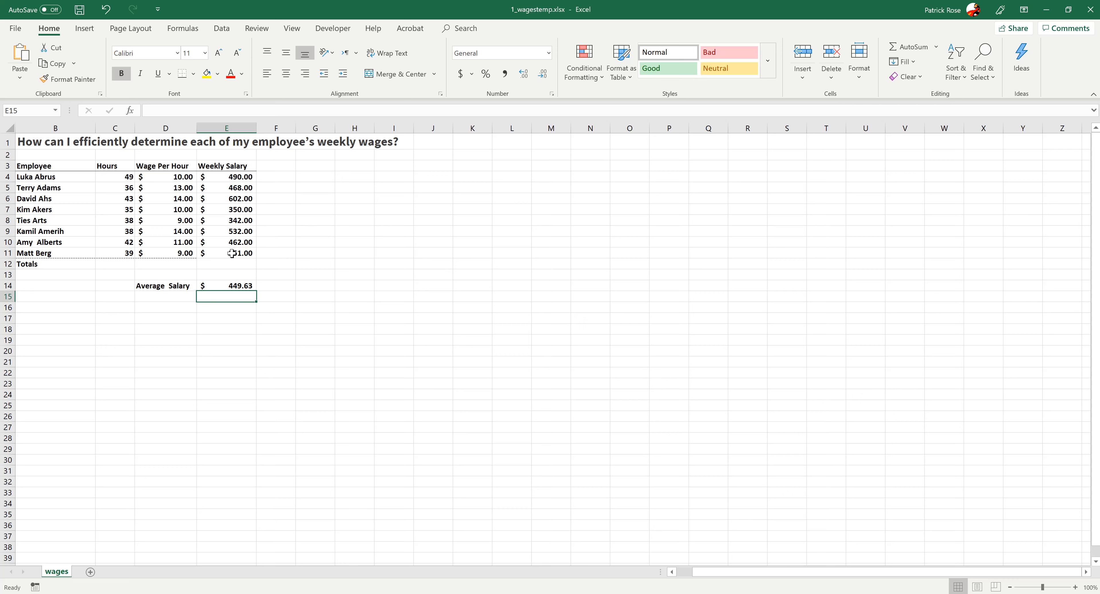
- Close the wages workbook without saving changes and open 1_bakery.xlsx from the excel files folder
{"action": "left_click", "coordinate": [1091, 10]}
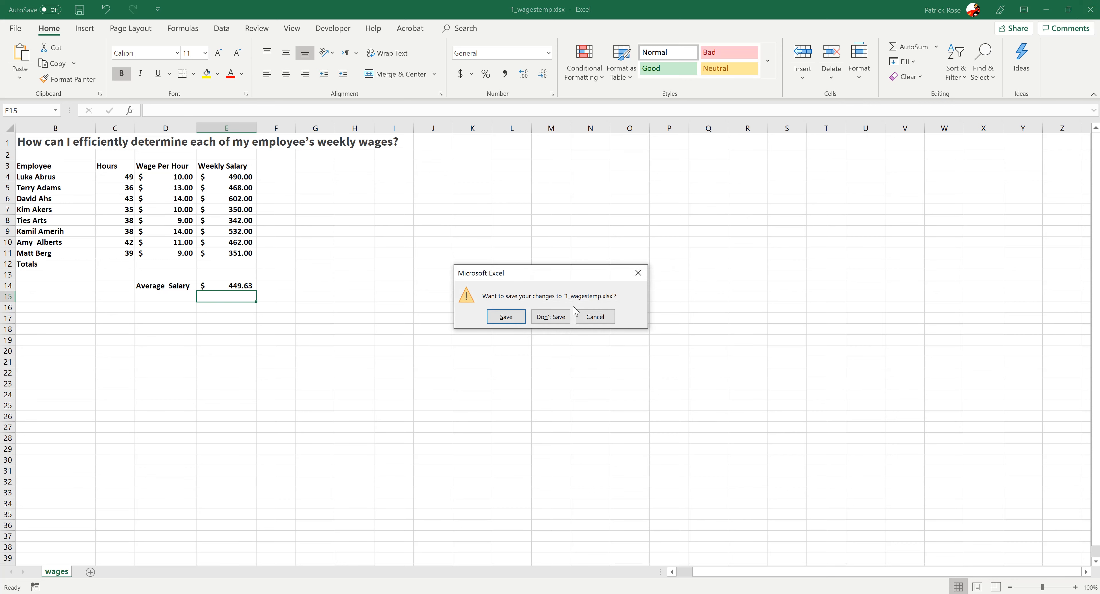
{"action": "left_click", "coordinate": [551, 316]}
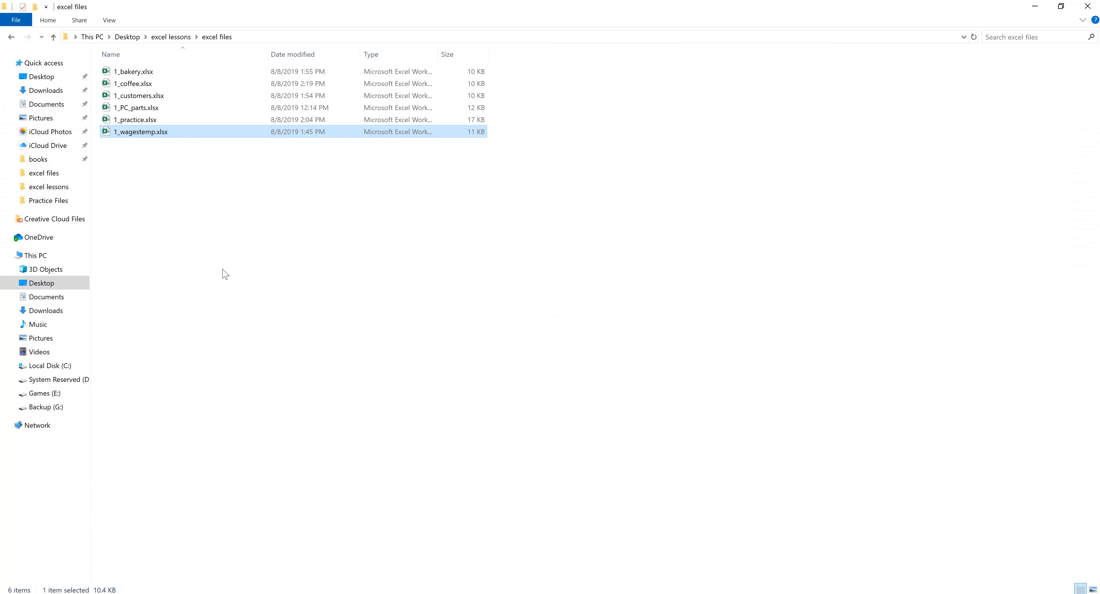
{"action": "left_click", "coordinate": [172, 206]}
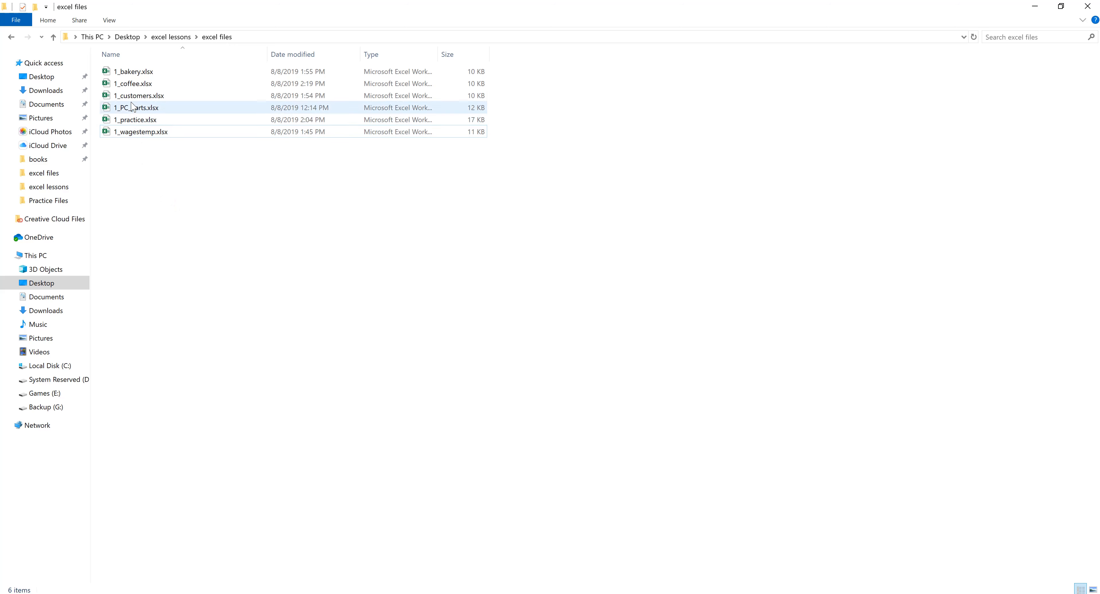
{"action": "double_click", "coordinate": [128, 72]}
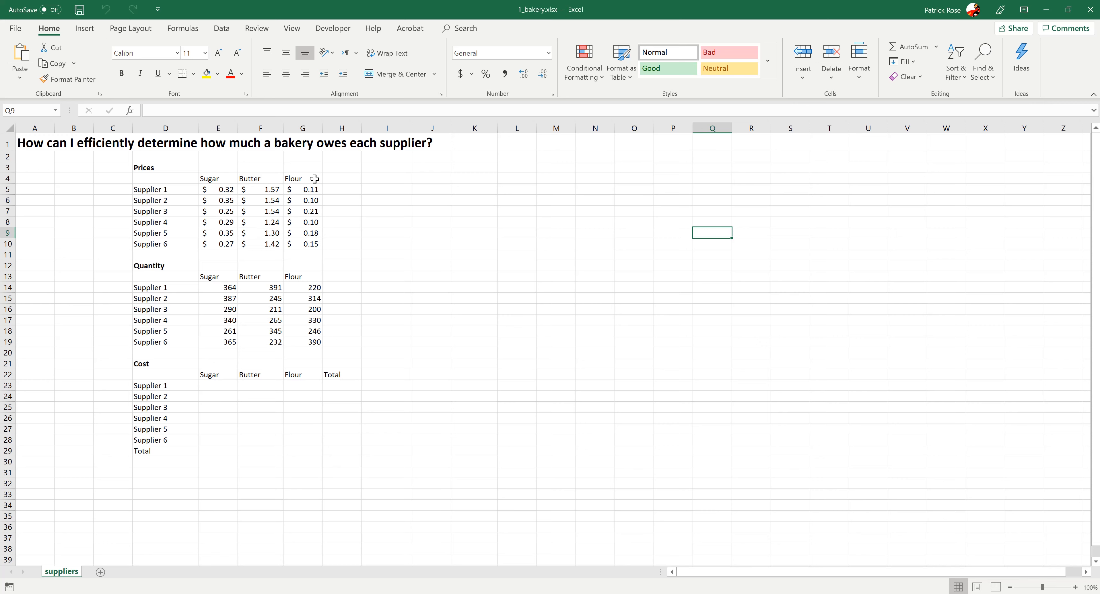
- Examine the supplier Prices and Quantity tables by selecting their ranges and individual cells
{"action": "left_click_drag", "start_coordinate": [221, 175], "coordinate": [301, 182]}
{"action": "left_click_drag", "start_coordinate": [184, 192], "coordinate": [180, 240]}
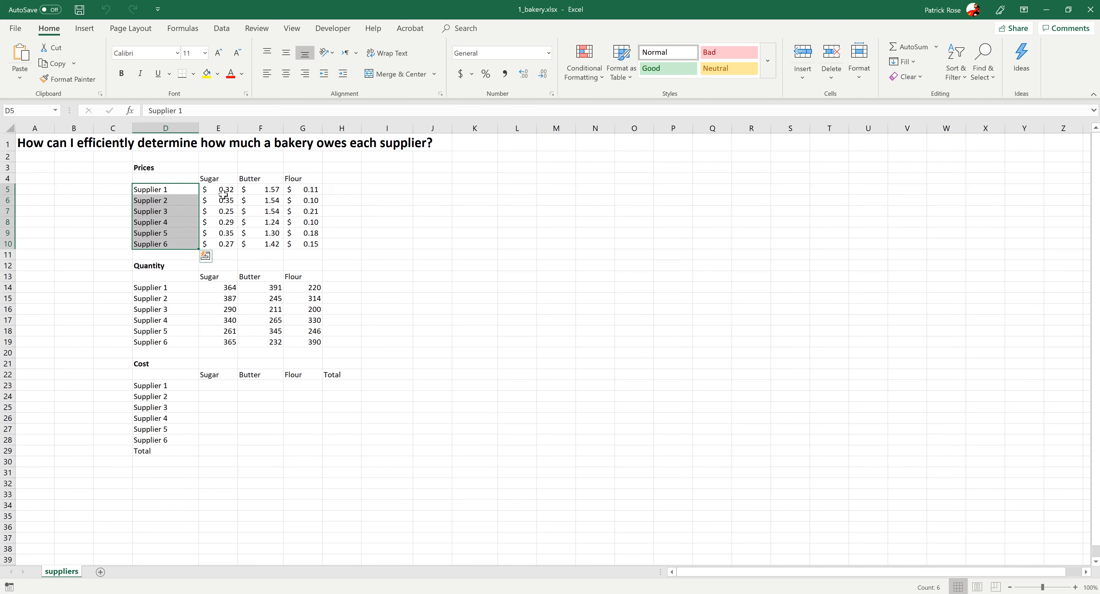
{"action": "left_click_drag", "start_coordinate": [214, 191], "coordinate": [289, 246]}
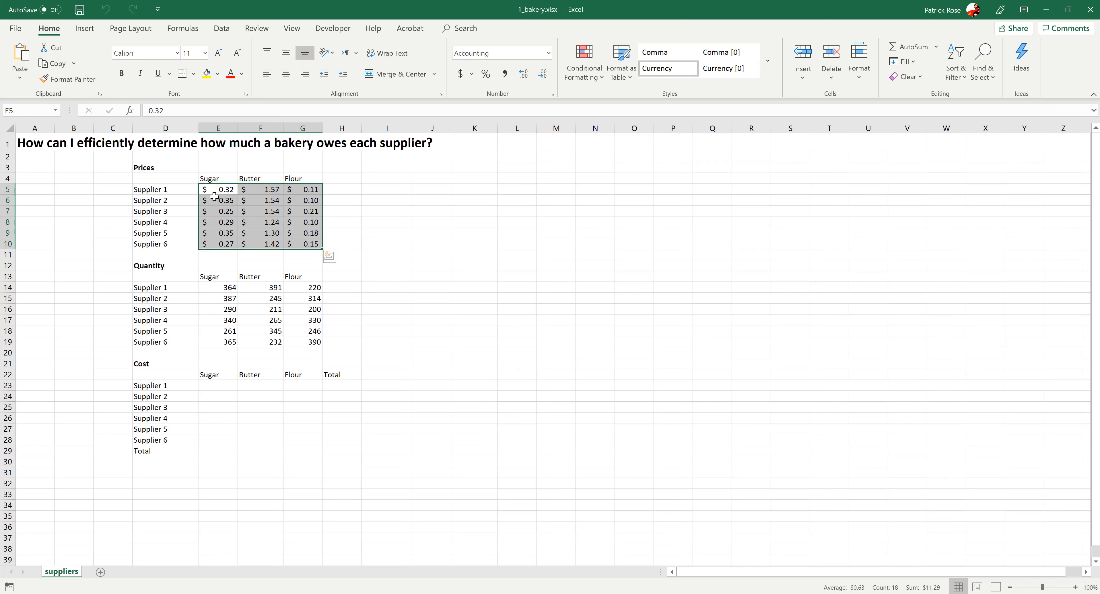
{"action": "left_click", "coordinate": [171, 188]}
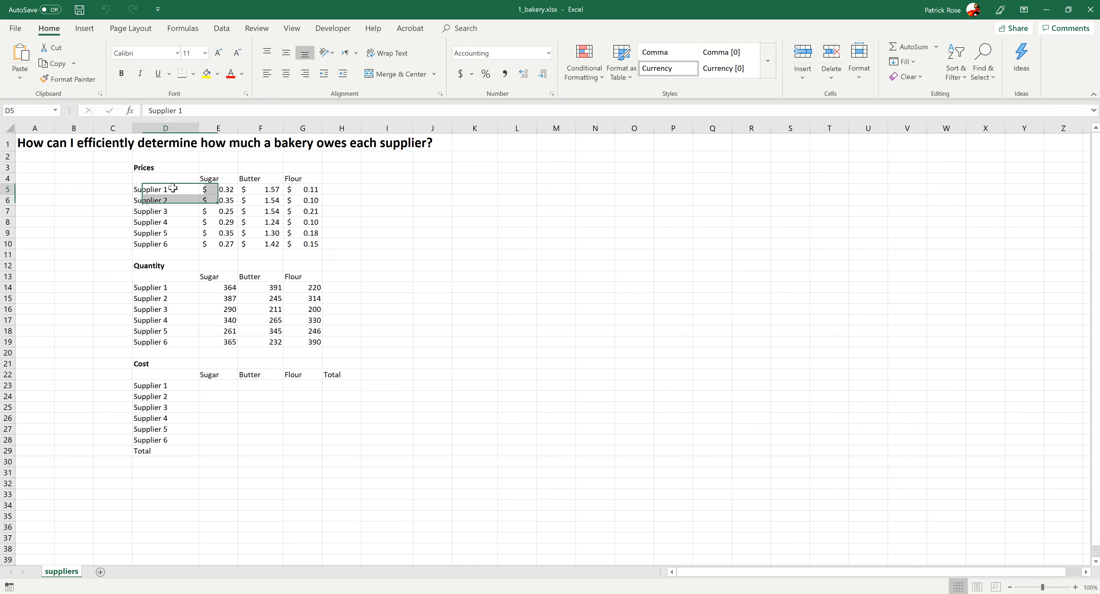
{"action": "left_click", "coordinate": [214, 191]}
{"action": "left_click", "coordinate": [260, 192]}
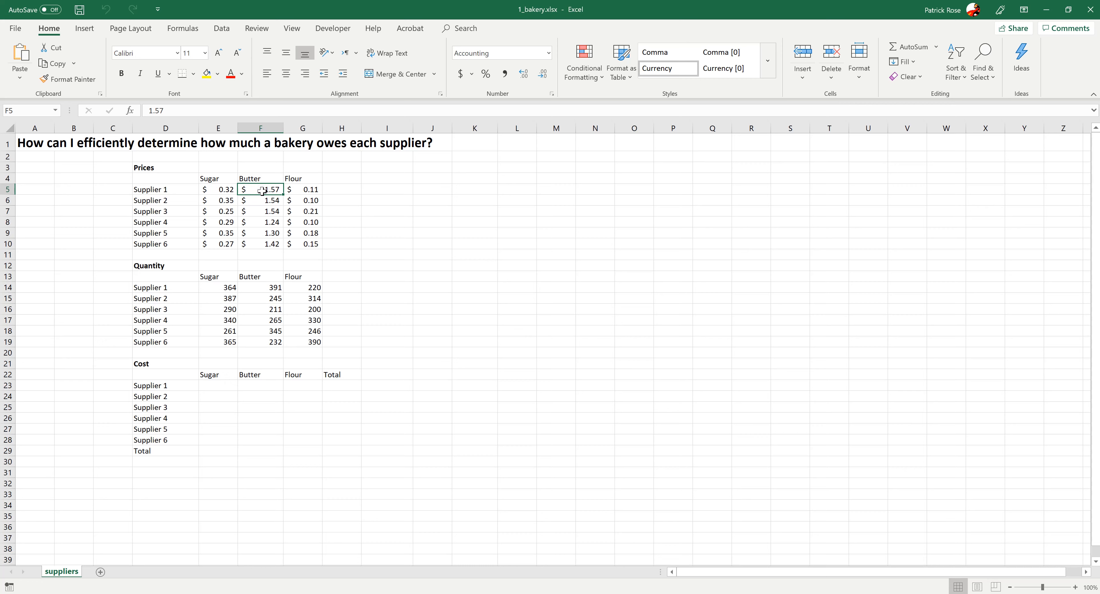
{"action": "left_click", "coordinate": [316, 190]}
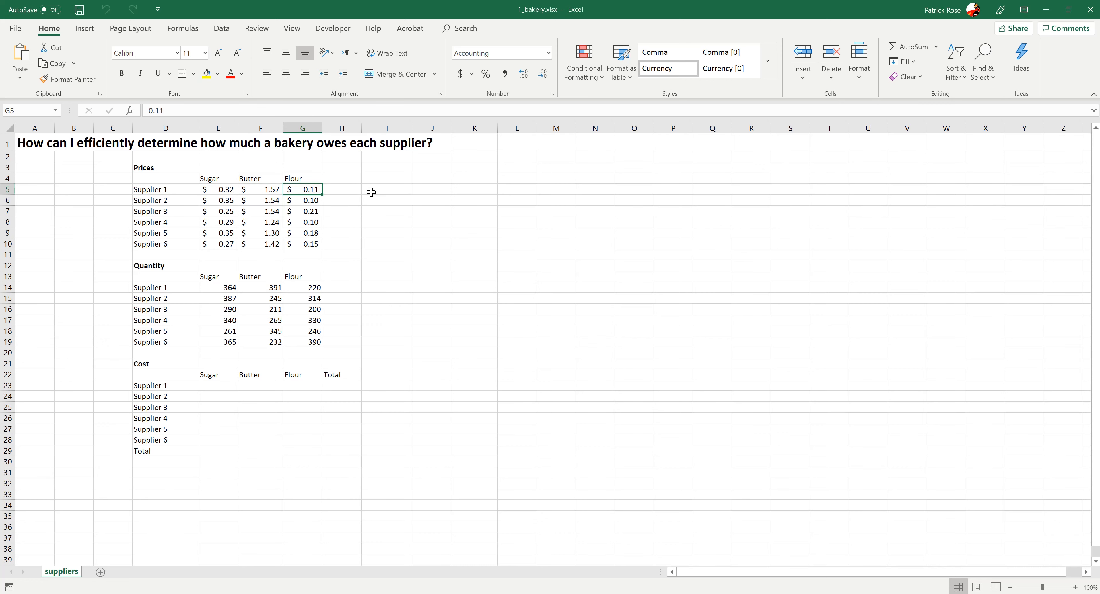
{"action": "left_click_drag", "start_coordinate": [155, 267], "coordinate": [302, 341]}
{"action": "left_click", "coordinate": [368, 340]}
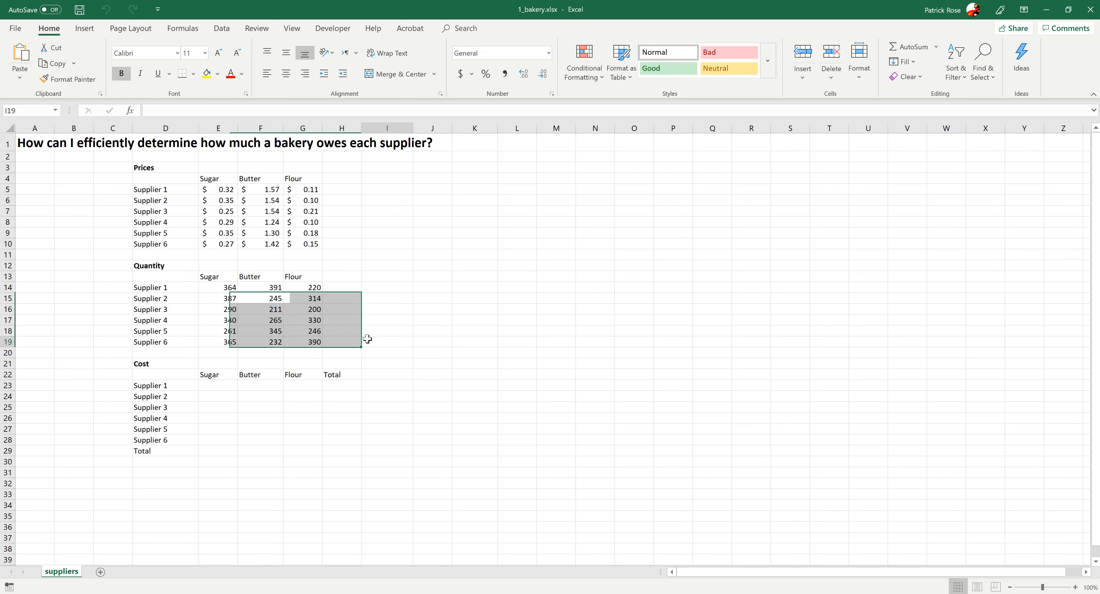
{"action": "left_click", "coordinate": [210, 285]}
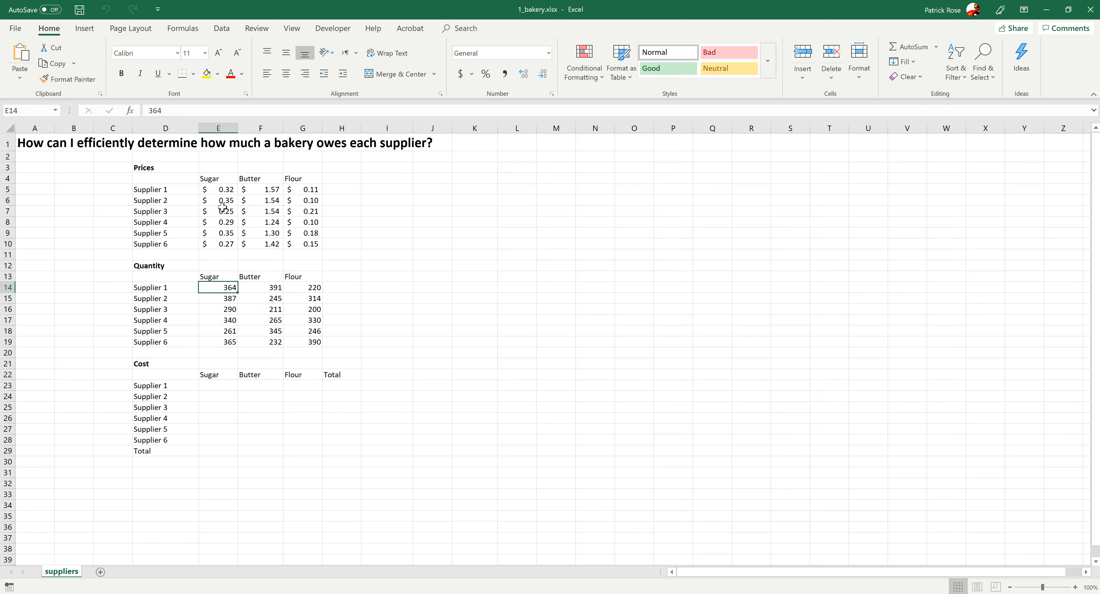
{"action": "left_click", "coordinate": [221, 187]}
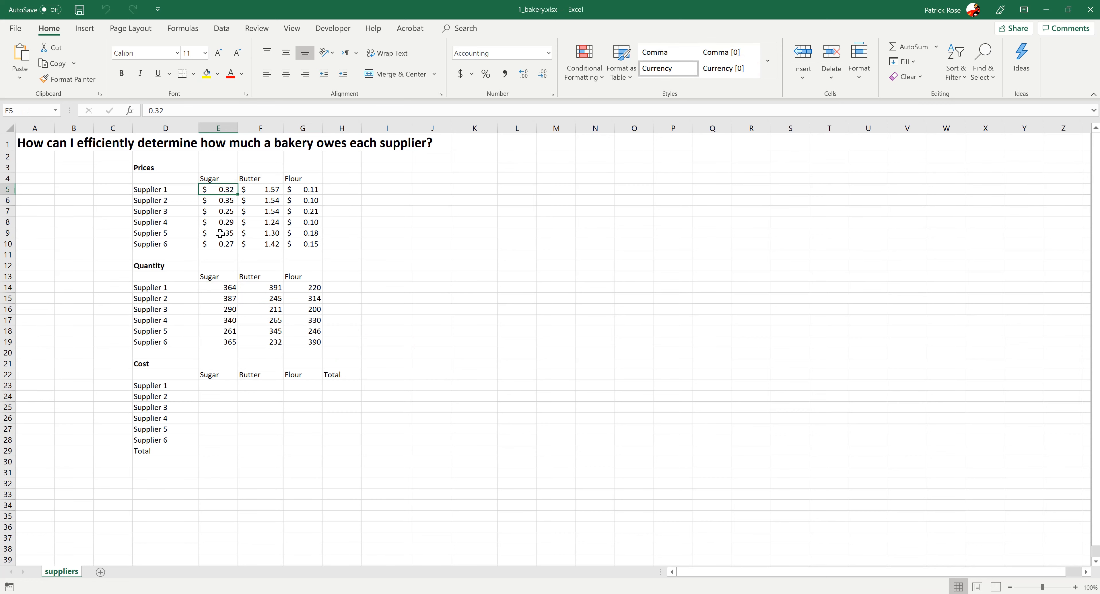
{"action": "left_click", "coordinate": [216, 299]}
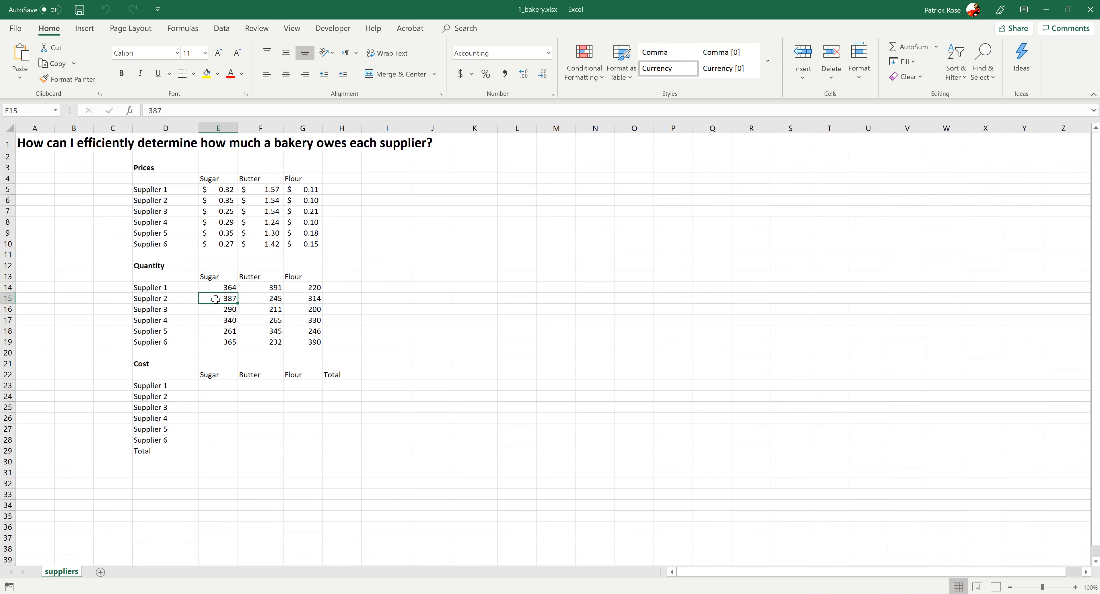
{"action": "left_click", "coordinate": [207, 203]}
{"action": "left_click", "coordinate": [255, 259]}
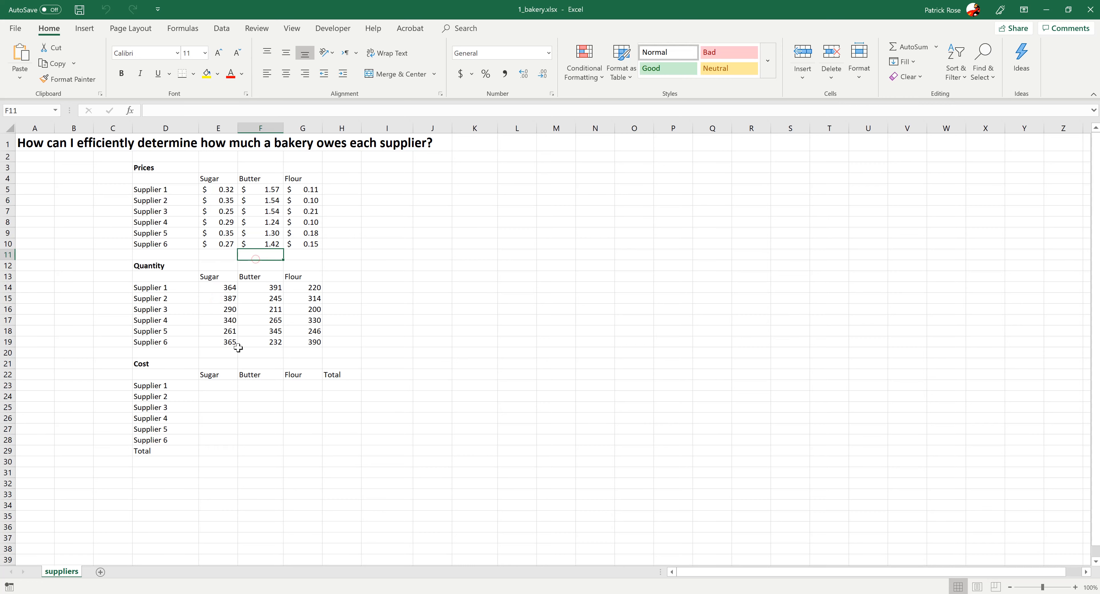
- Enter the formula =E5*E14 in E23 to compute Supplier 1's sugar cost
{"action": "left_click", "coordinate": [220, 385]}
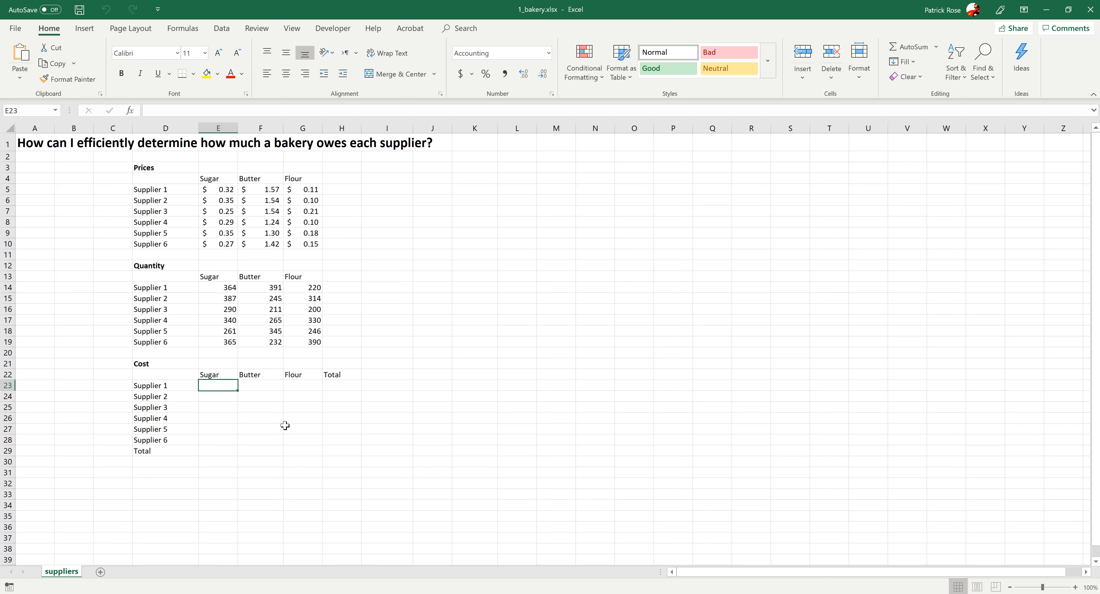
{"action": "type", "text": "="}
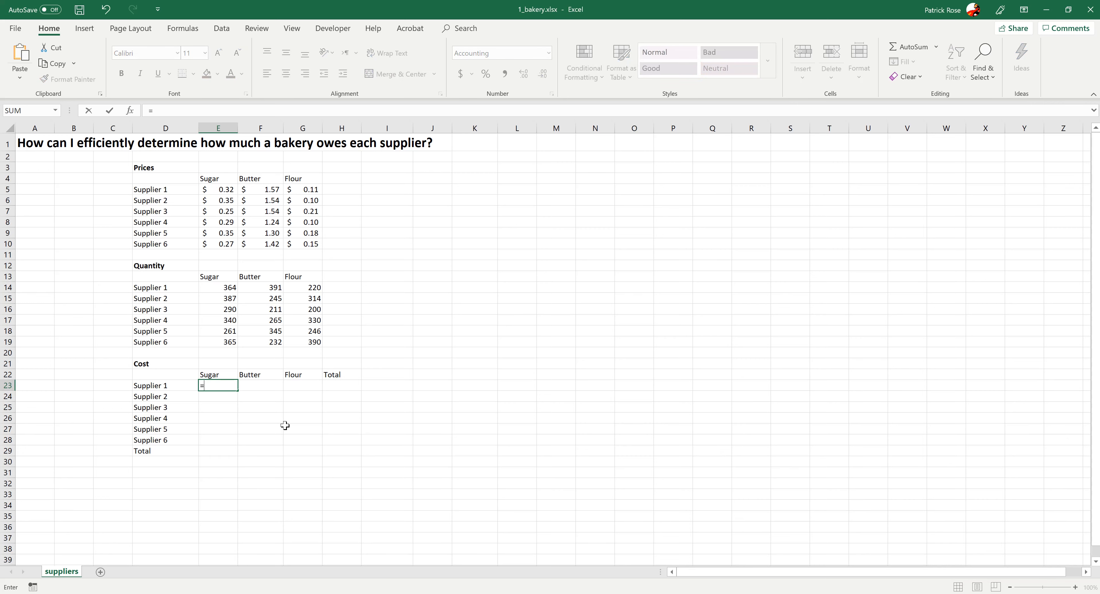
{"action": "left_click", "coordinate": [217, 191]}
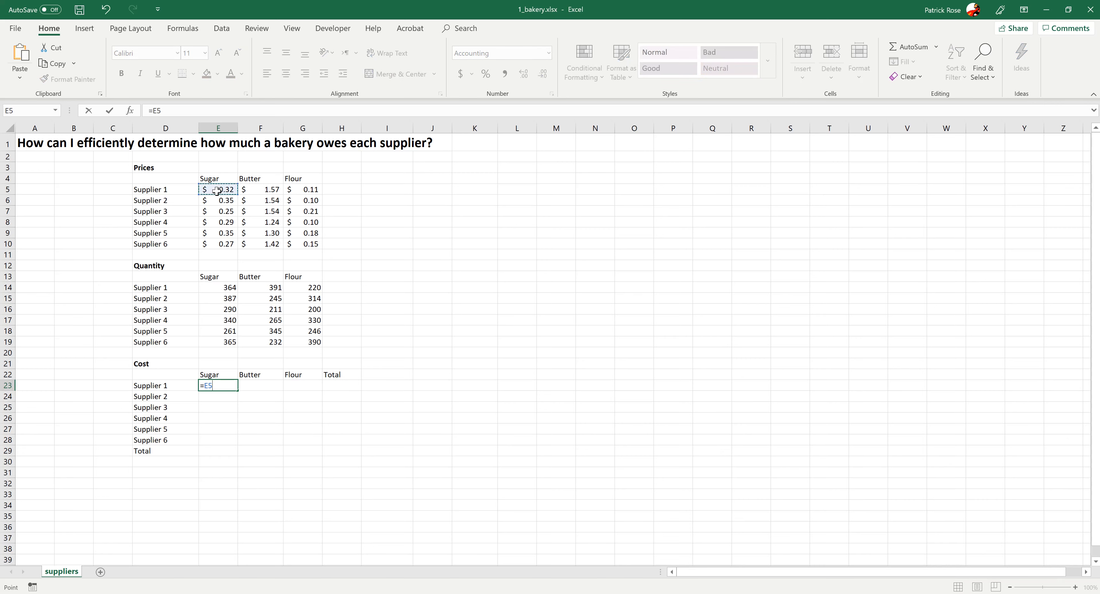
{"action": "type", "text": "*"}
{"action": "left_click", "coordinate": [220, 286]}
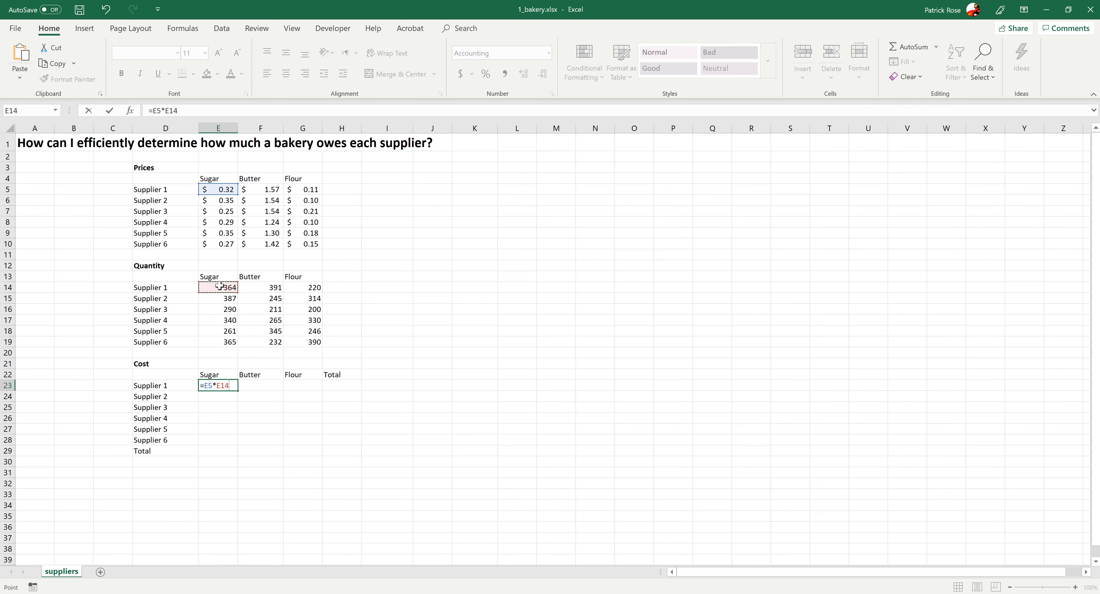
{"action": "key", "text": "Return"}
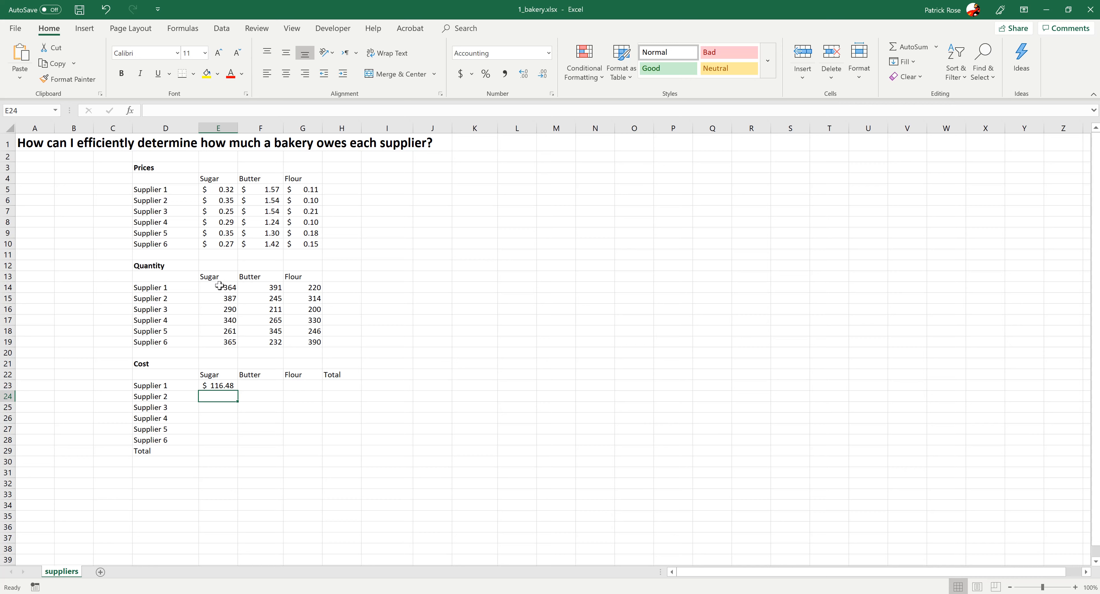
- Fill the E23 formula across row 23 and clear the copy that landed in the Total cell H23
{"action": "left_click", "coordinate": [226, 386]}
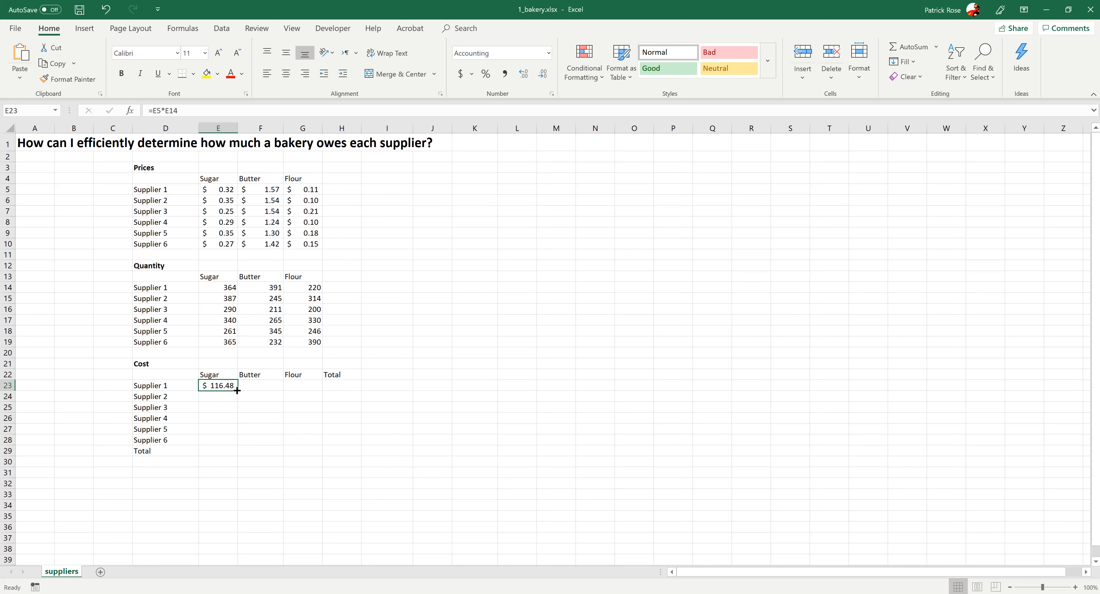
{"action": "left_click_drag", "start_coordinate": [237, 390], "coordinate": [346, 391]}
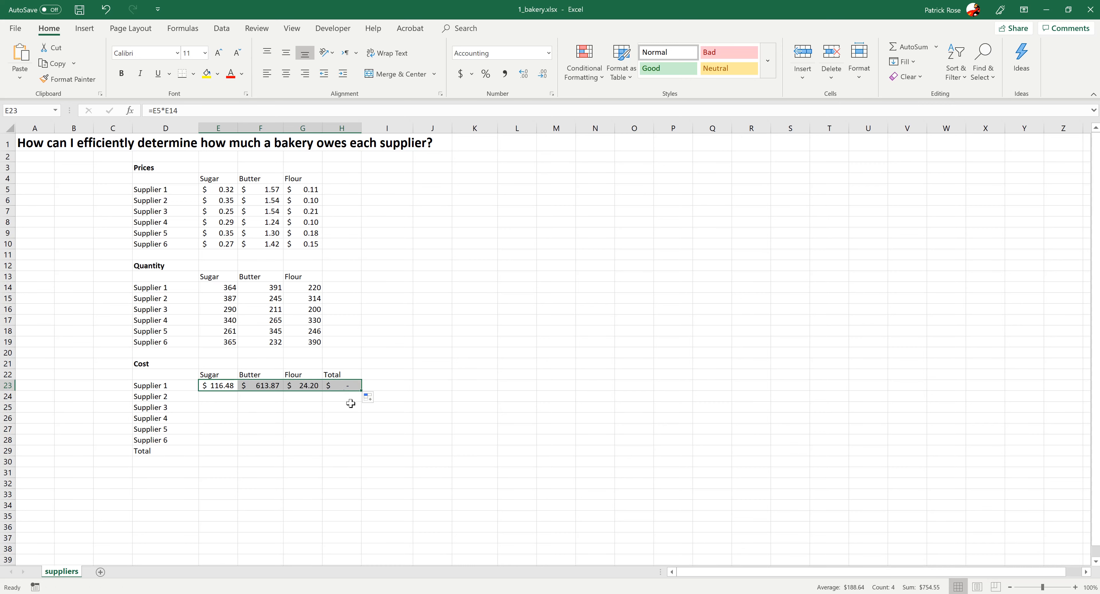
{"action": "left_click", "coordinate": [343, 387]}
{"action": "key", "text": "BackSpace"}
{"action": "left_click", "coordinate": [328, 447]}
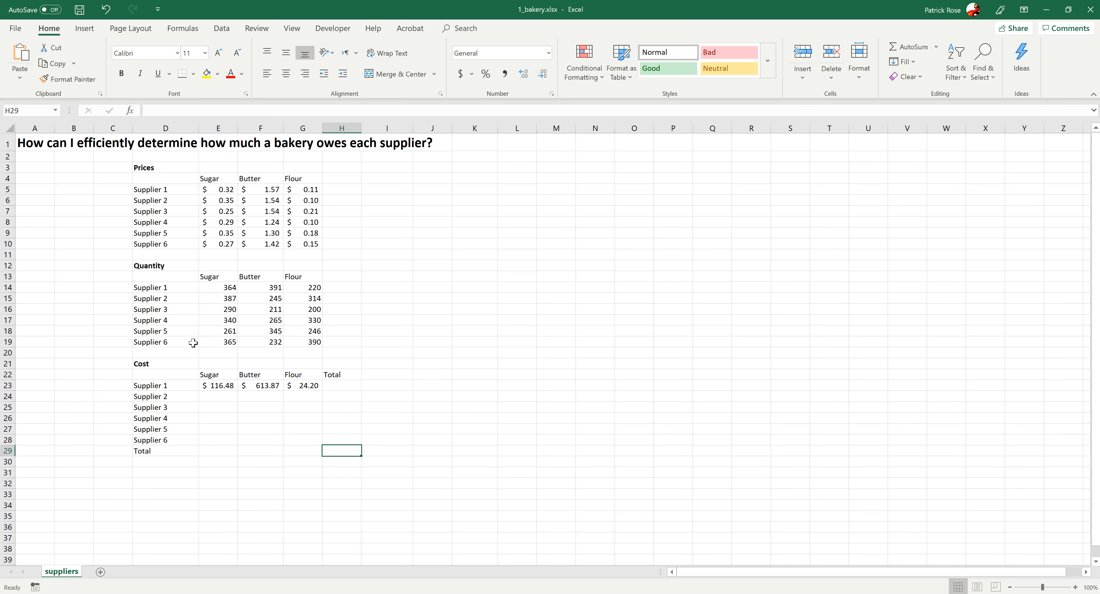
- Clear the copied cost formulas from the Butter and Flour cells F23 and G23
{"action": "left_click", "coordinate": [215, 385]}
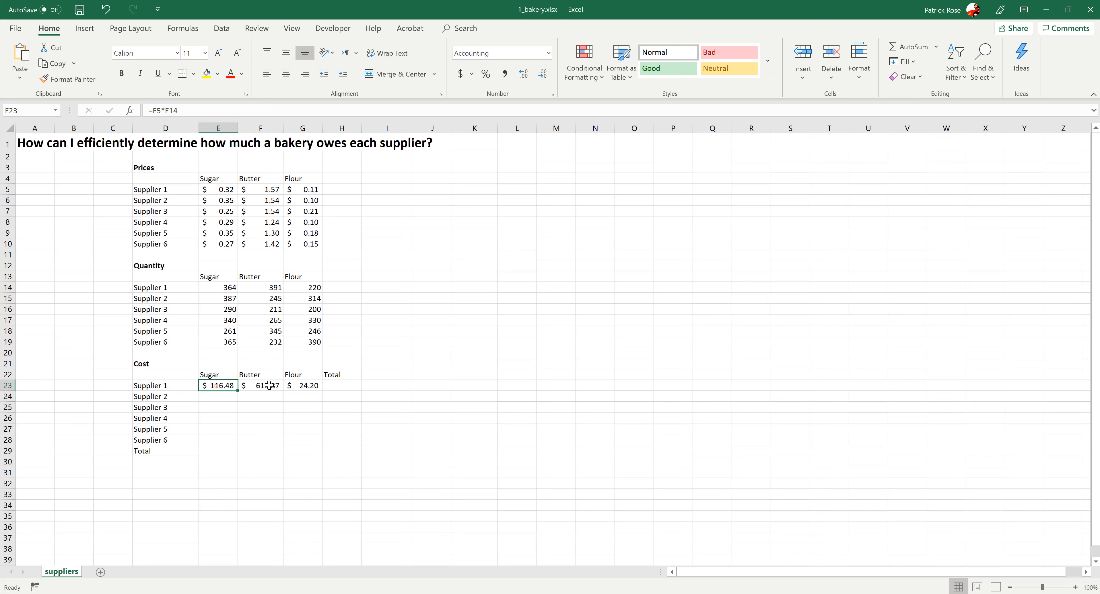
{"action": "left_click", "coordinate": [265, 385]}
{"action": "left_click", "coordinate": [299, 386]}
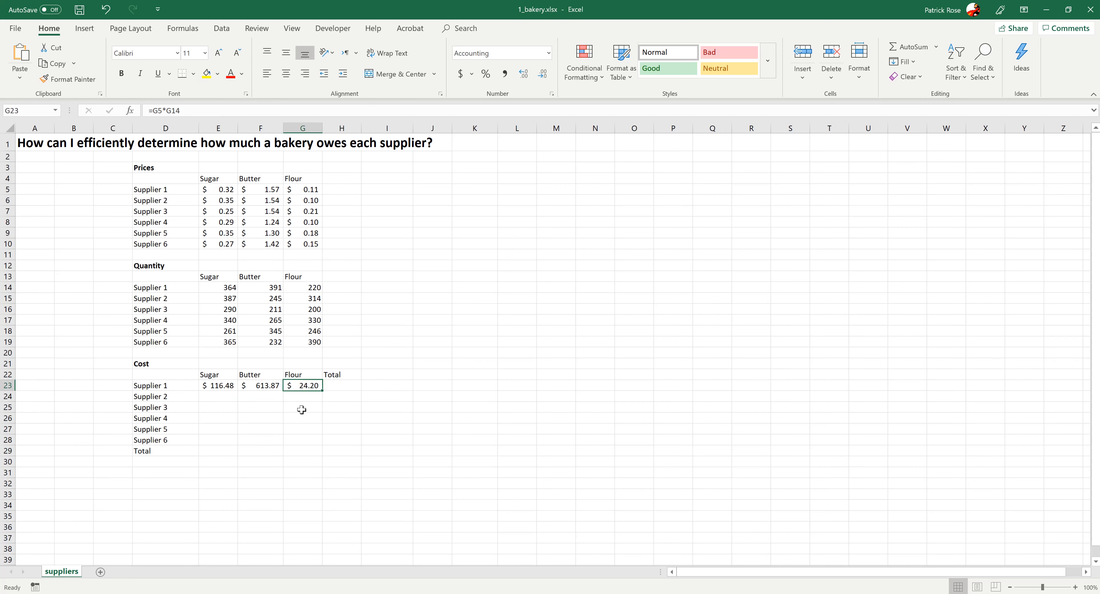
{"action": "key", "text": "BackSpace"}
{"action": "left_click", "coordinate": [252, 385]}
{"action": "key", "text": "BackSpace"}
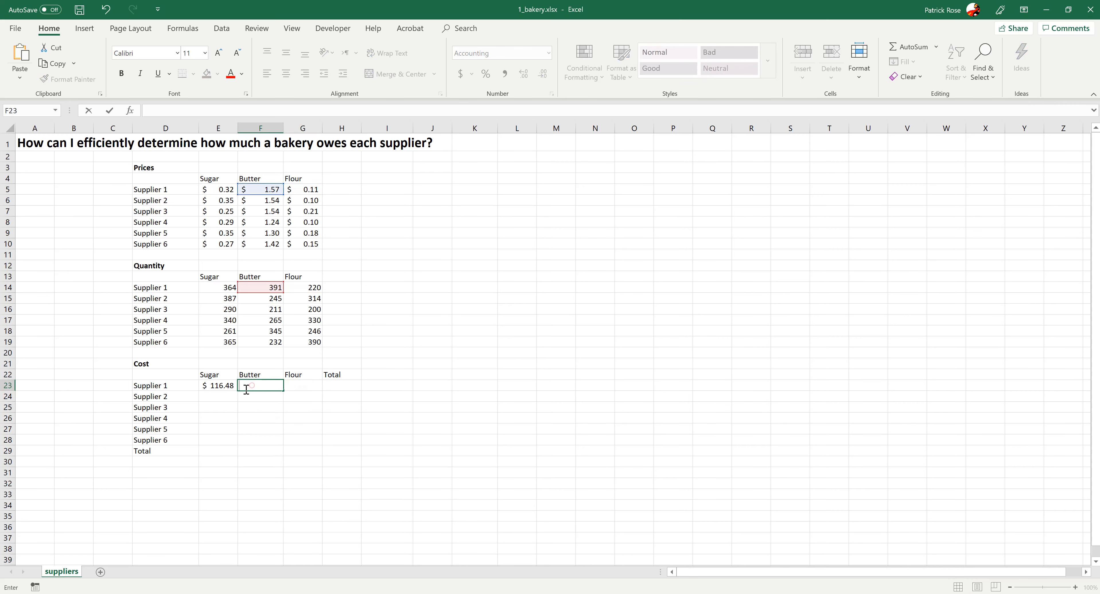
{"action": "left_click", "coordinate": [219, 386]}
- Fill the Supplier 1 cost formula across to G23 and then down through Supplier 6 in row 28
{"action": "left_click_drag", "start_coordinate": [237, 391], "coordinate": [314, 414]}
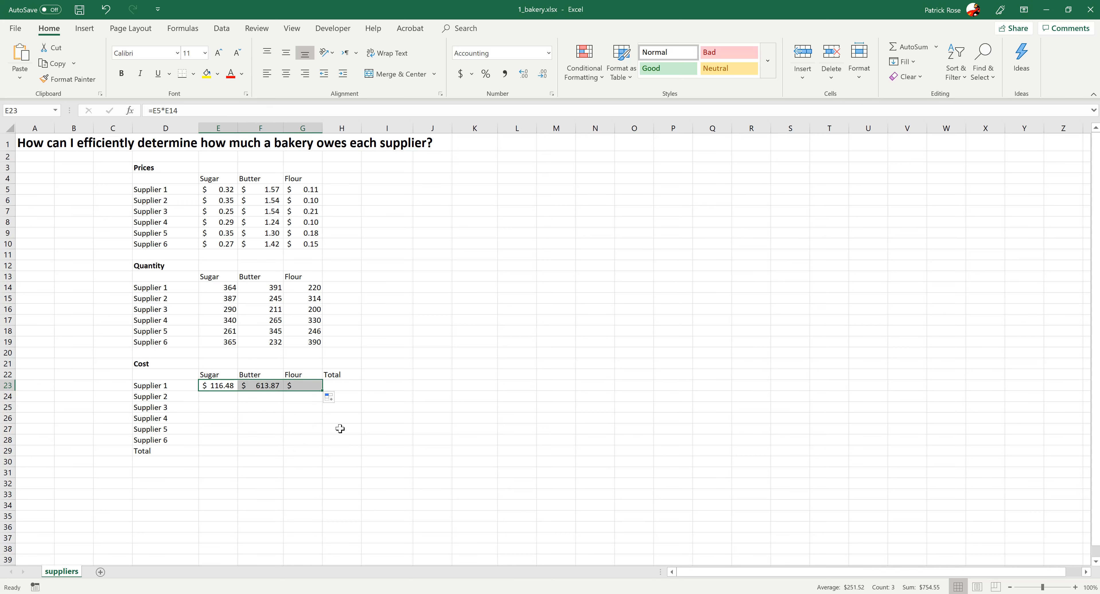
{"action": "left_click", "coordinate": [371, 423]}
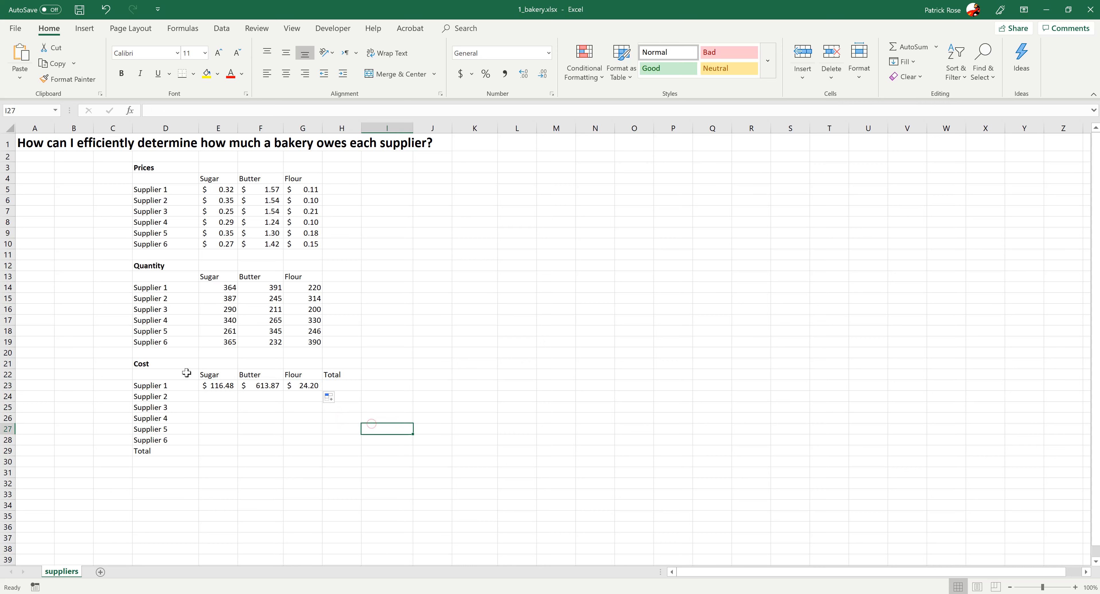
{"action": "left_click_drag", "start_coordinate": [216, 383], "coordinate": [316, 446]}
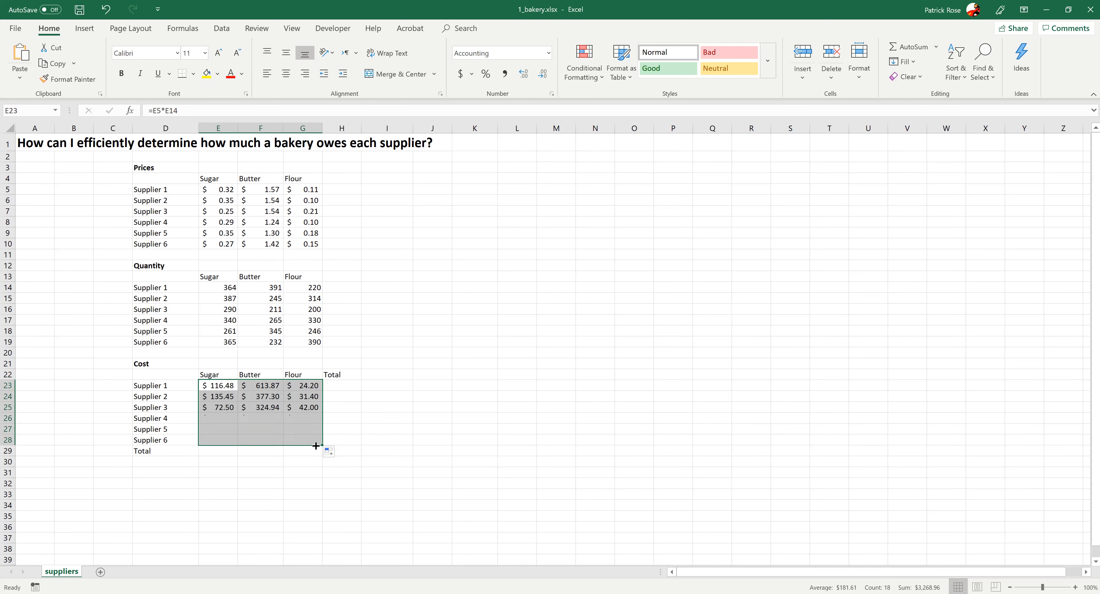
{"action": "left_click", "coordinate": [417, 442]}
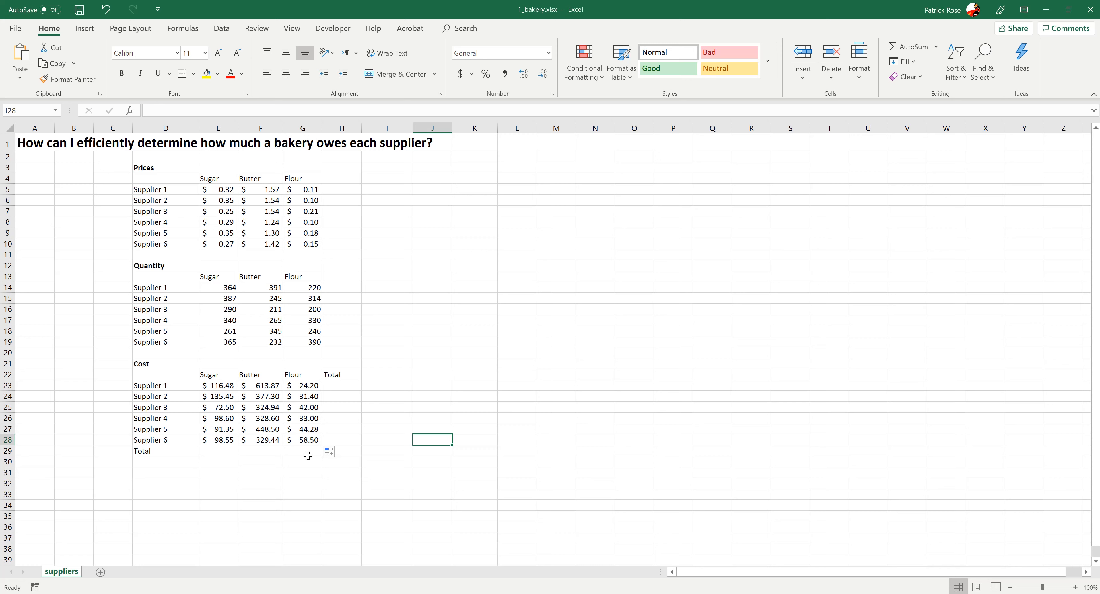
- Total the Sugar costs in E29 with an AutoSum formula over E23:E28
{"action": "left_click", "coordinate": [210, 449]}
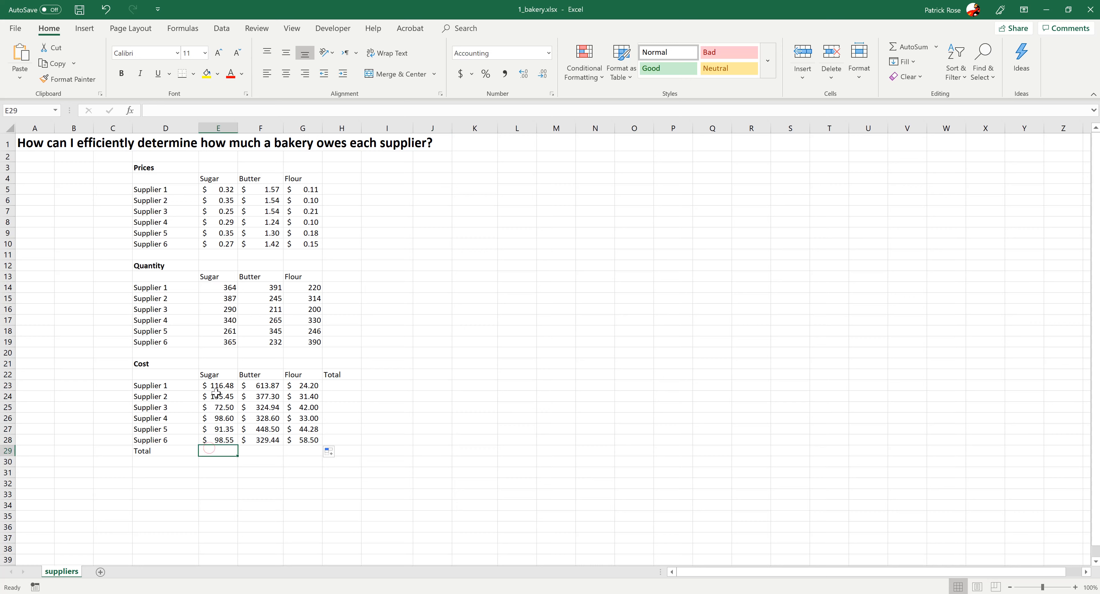
{"action": "left_click_drag", "start_coordinate": [218, 386], "coordinate": [210, 439]}
{"action": "left_click", "coordinate": [256, 387]}
{"action": "left_click_drag", "start_coordinate": [256, 386], "coordinate": [256, 440]}
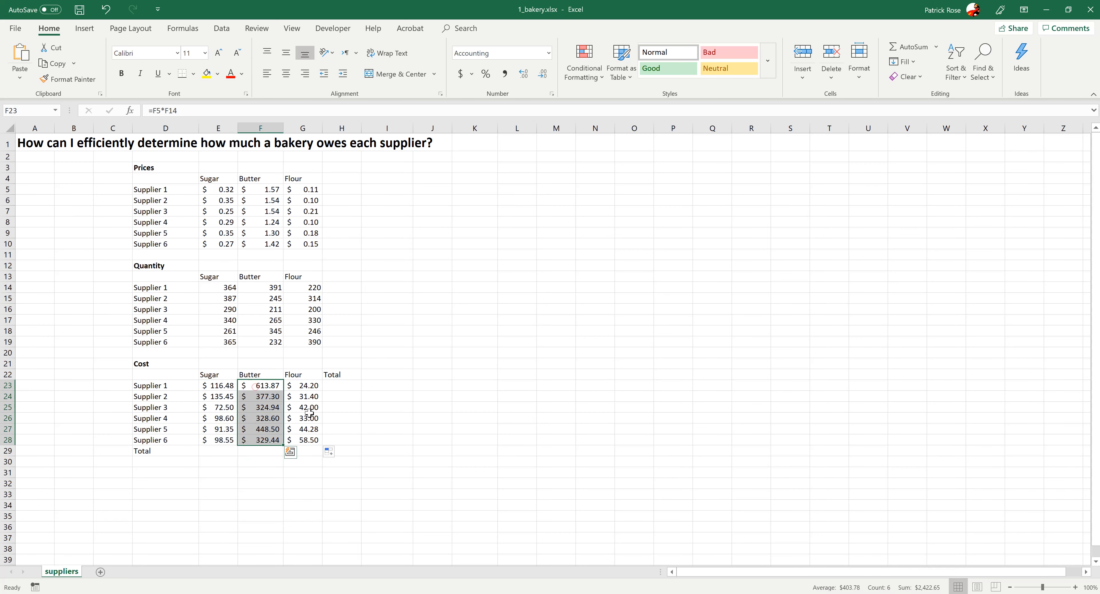
{"action": "left_click_drag", "start_coordinate": [304, 386], "coordinate": [302, 435]}
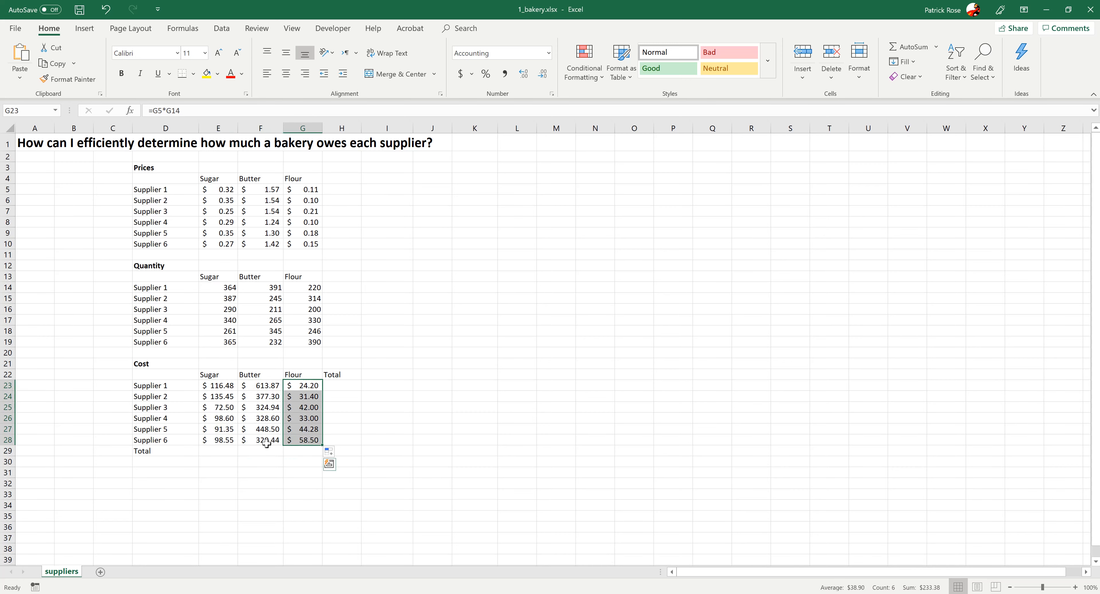
{"action": "left_click", "coordinate": [223, 454]}
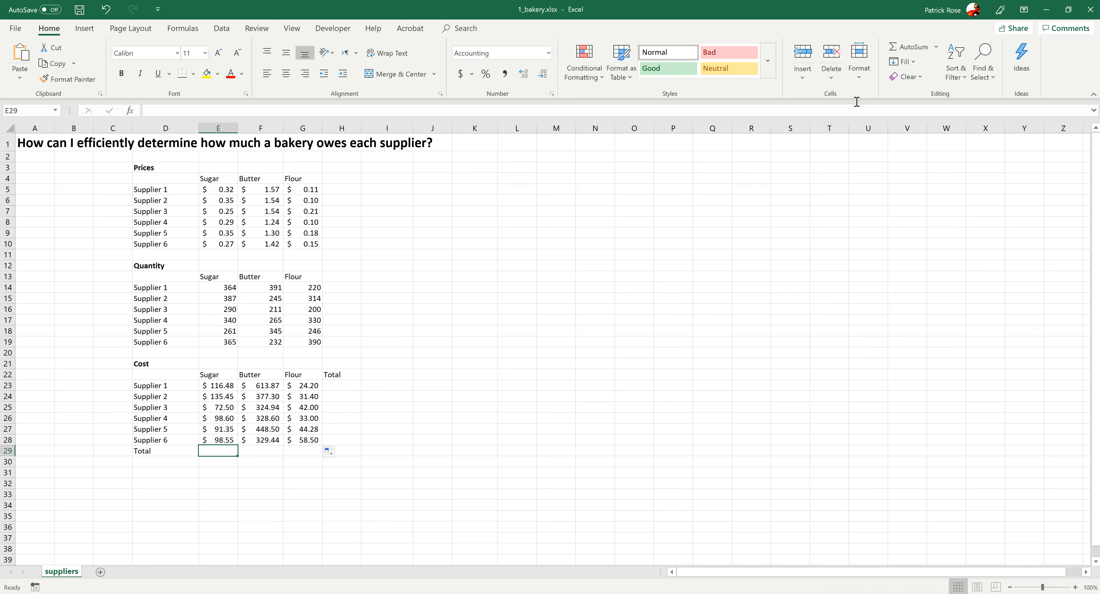
{"action": "left_click", "coordinate": [901, 49]}
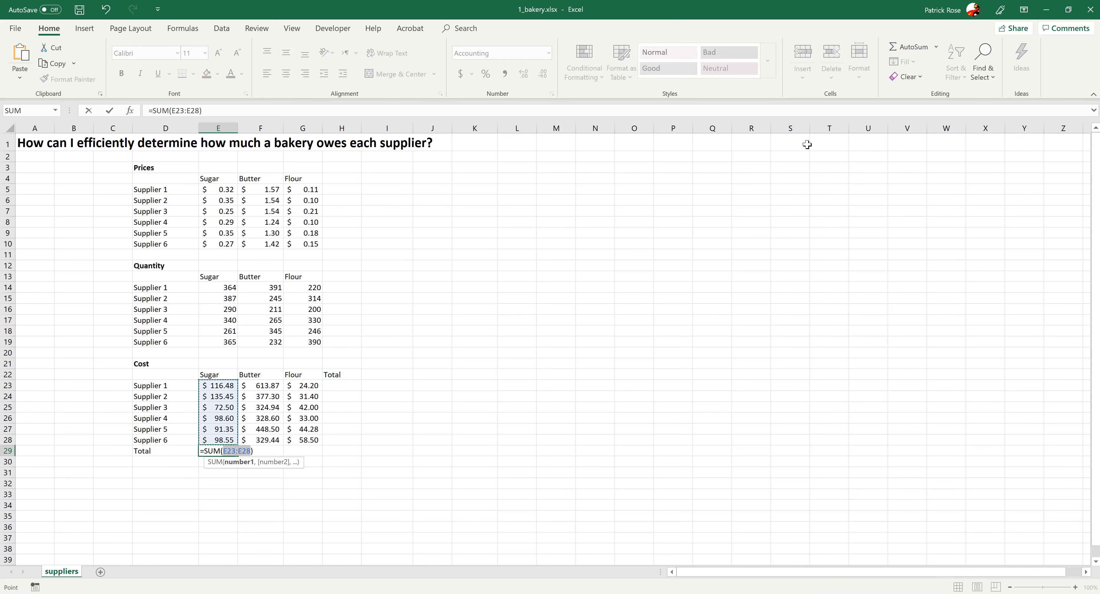
{"action": "key", "text": "Return"}
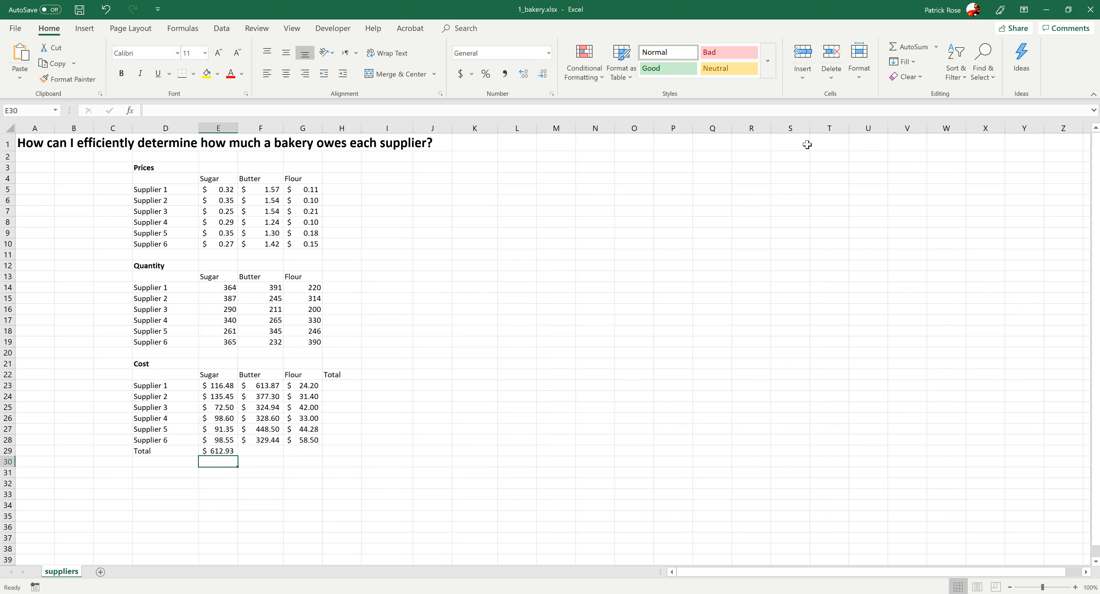
- Fill the Sugar total formula from E29 across row 29 to the Butter and Flour columns
{"action": "left_click", "coordinate": [217, 450]}
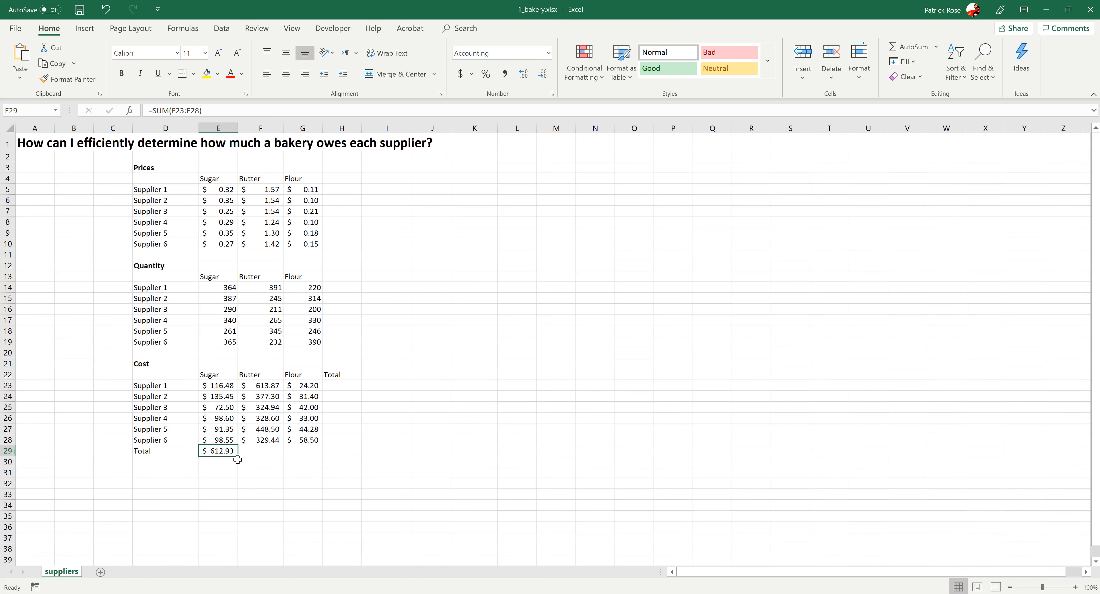
{"action": "left_click_drag", "start_coordinate": [237, 457], "coordinate": [318, 455]}
{"action": "left_click", "coordinate": [279, 452]}
{"action": "left_click", "coordinate": [291, 452]}
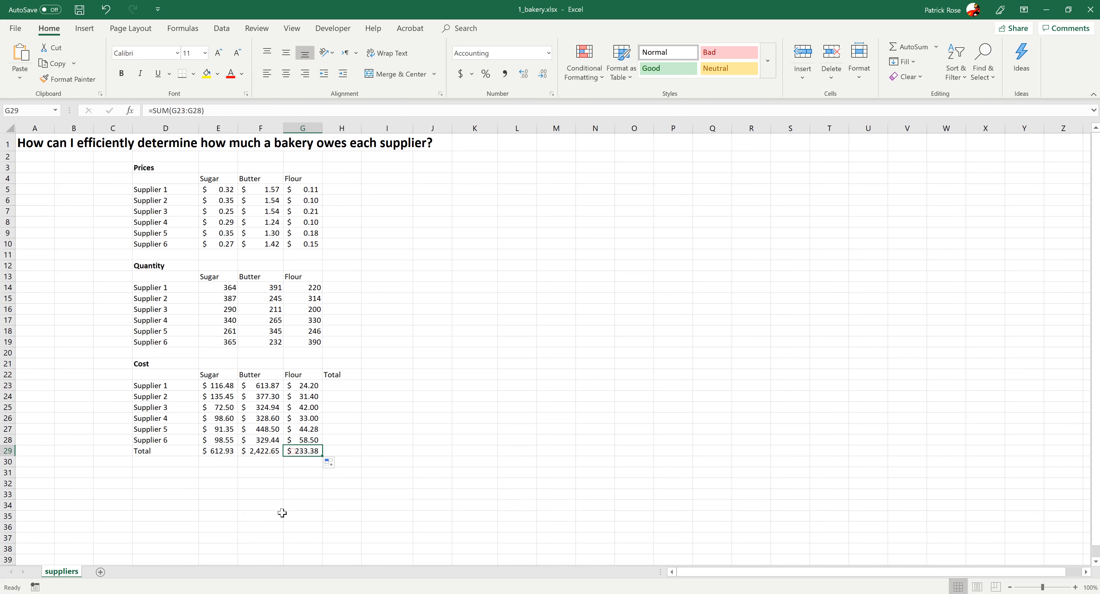
{"action": "left_click", "coordinate": [282, 513]}
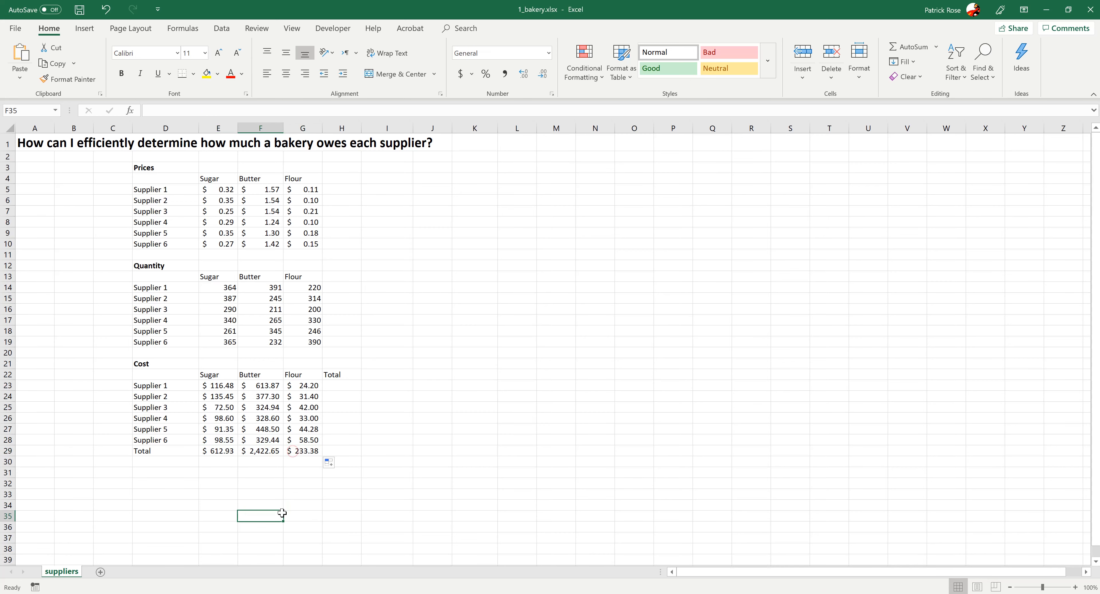
{"action": "left_click", "coordinate": [257, 452]}
{"action": "left_click", "coordinate": [212, 451]}
{"action": "left_click", "coordinate": [294, 451]}
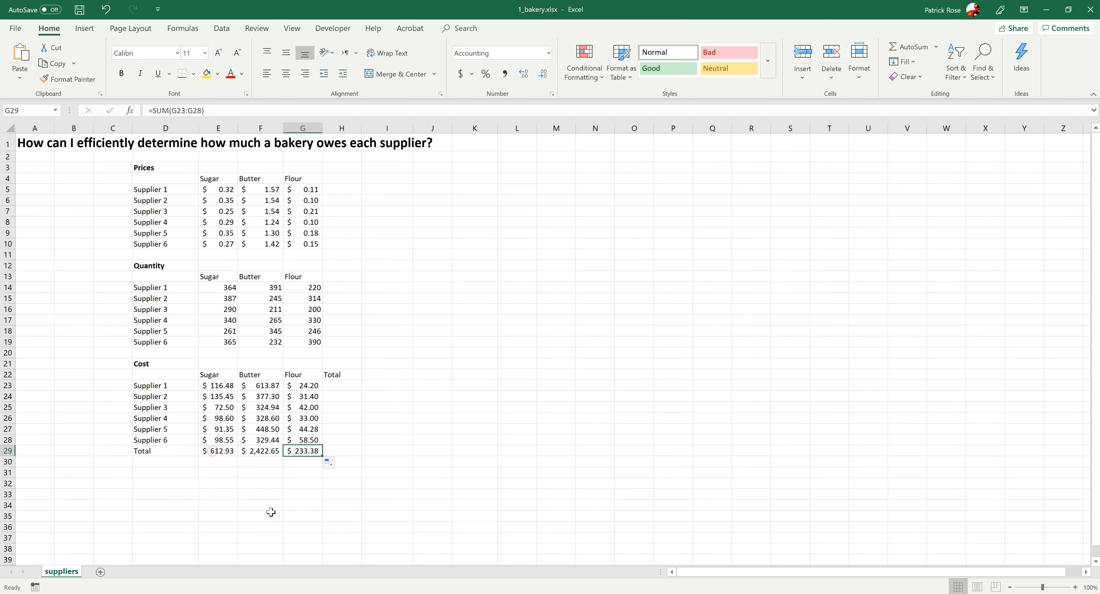
- Total Supplier 1's costs in H23 with AutoSum over E23:G23 and fill the formula down through H28
{"action": "left_click", "coordinate": [342, 386]}
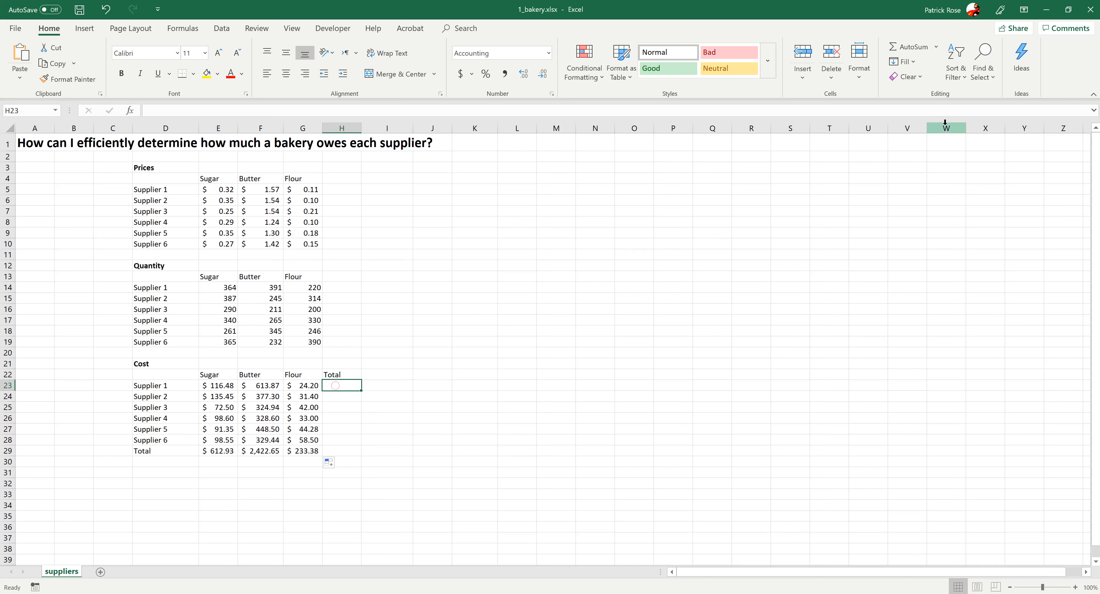
{"action": "left_click", "coordinate": [907, 47]}
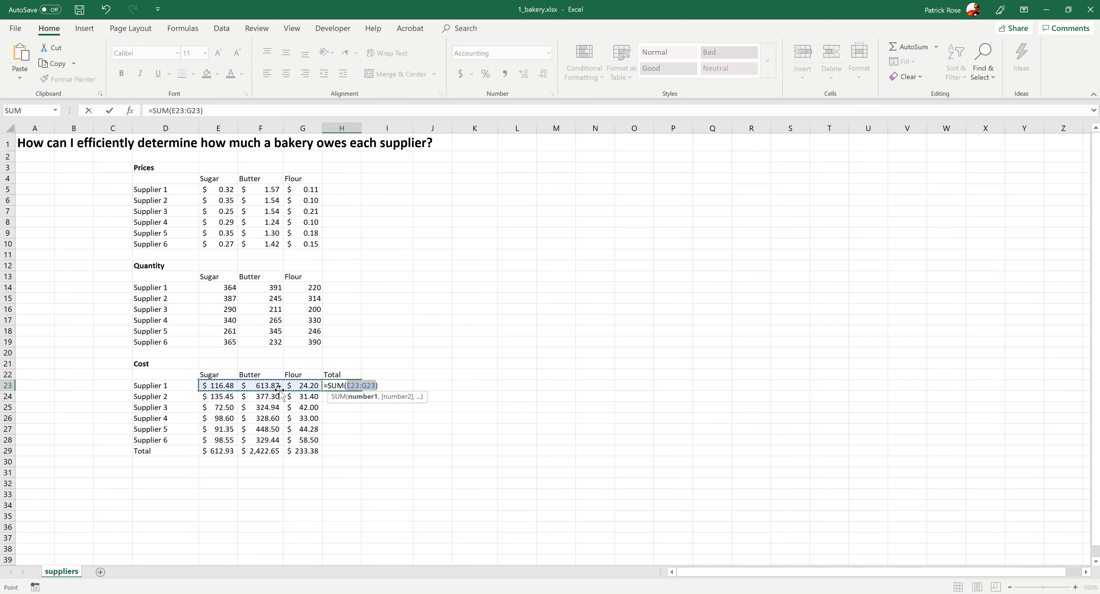
{"action": "key", "text": "Return"}
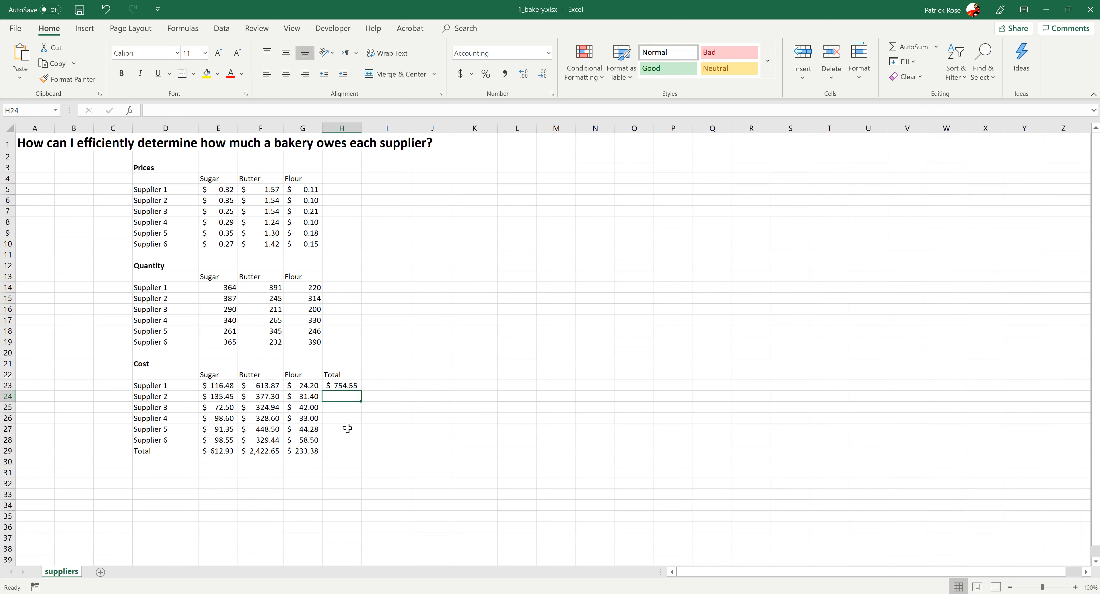
{"action": "left_click", "coordinate": [351, 386]}
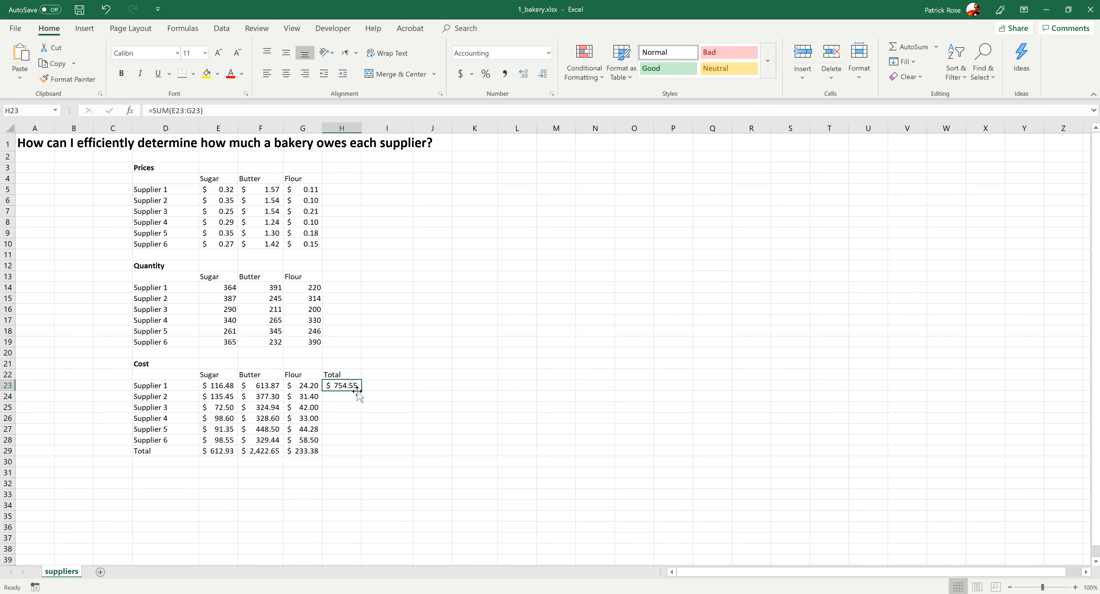
{"action": "left_click_drag", "start_coordinate": [361, 391], "coordinate": [363, 451]}
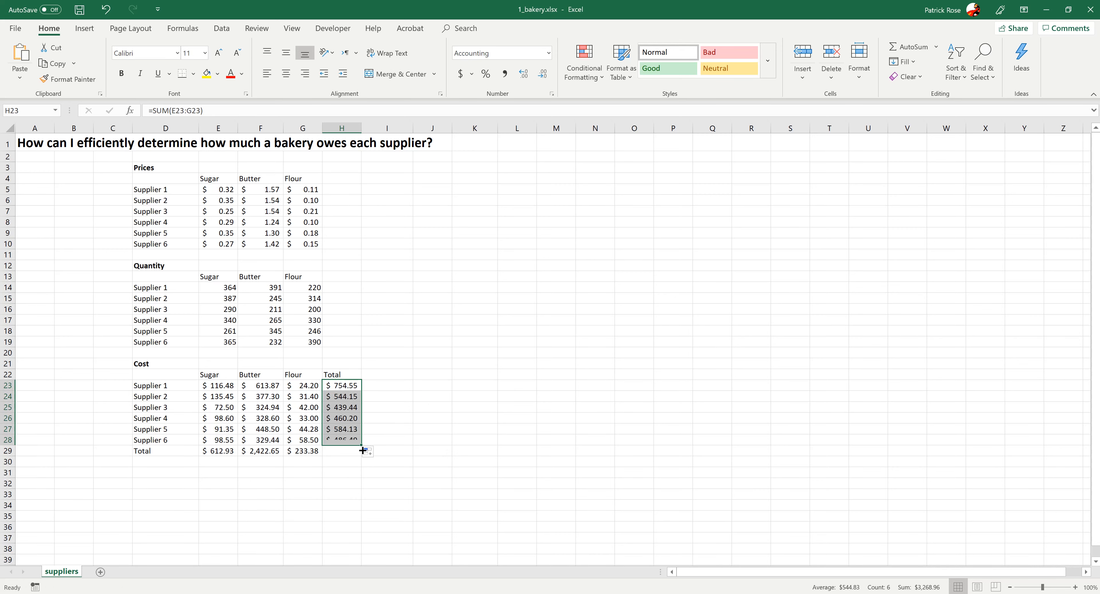
- Inspect the supplier total formulas in column H and the column totals in row 29
{"action": "left_click", "coordinate": [332, 496]}
{"action": "left_click", "coordinate": [339, 437]}
{"action": "left_click", "coordinate": [333, 387]}
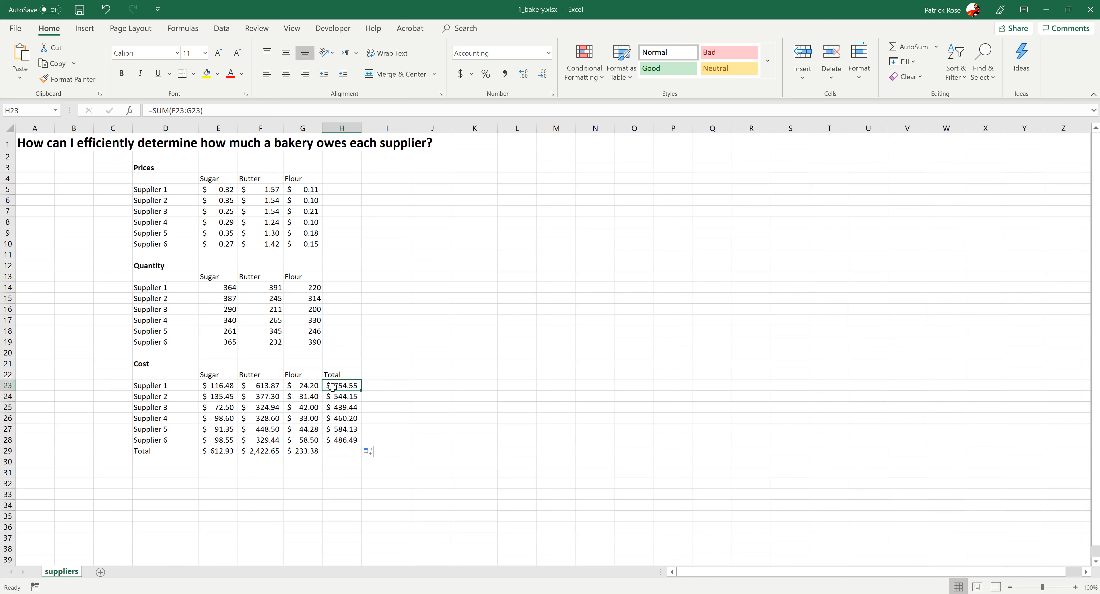
{"action": "left_click", "coordinate": [339, 402]}
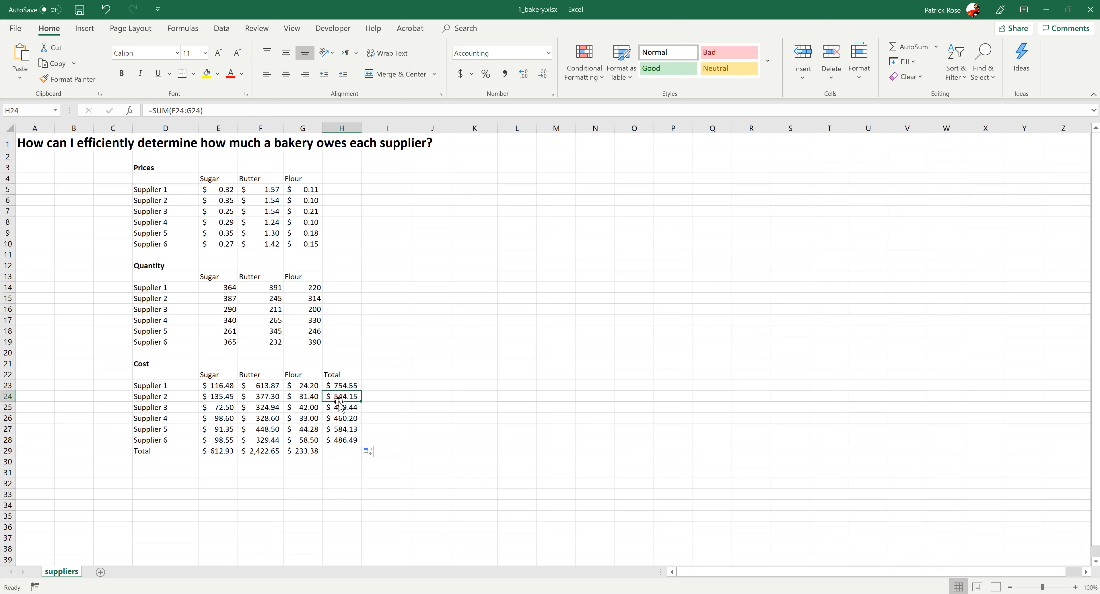
{"action": "left_click", "coordinate": [338, 407]}
{"action": "left_click", "coordinate": [344, 419]}
{"action": "left_click", "coordinate": [342, 430]}
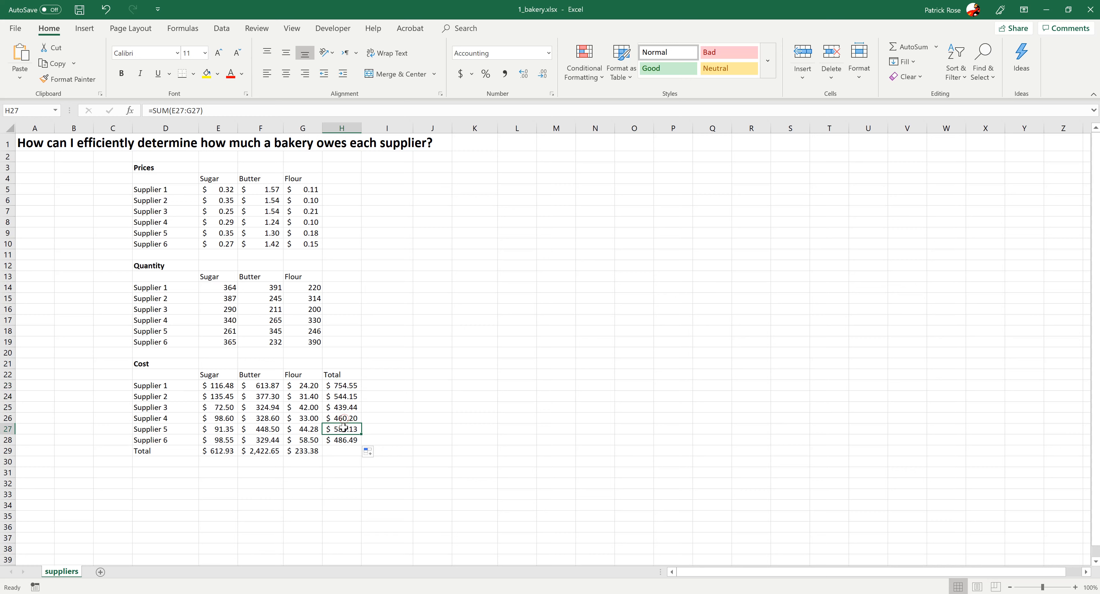
{"action": "left_click", "coordinate": [342, 440]}
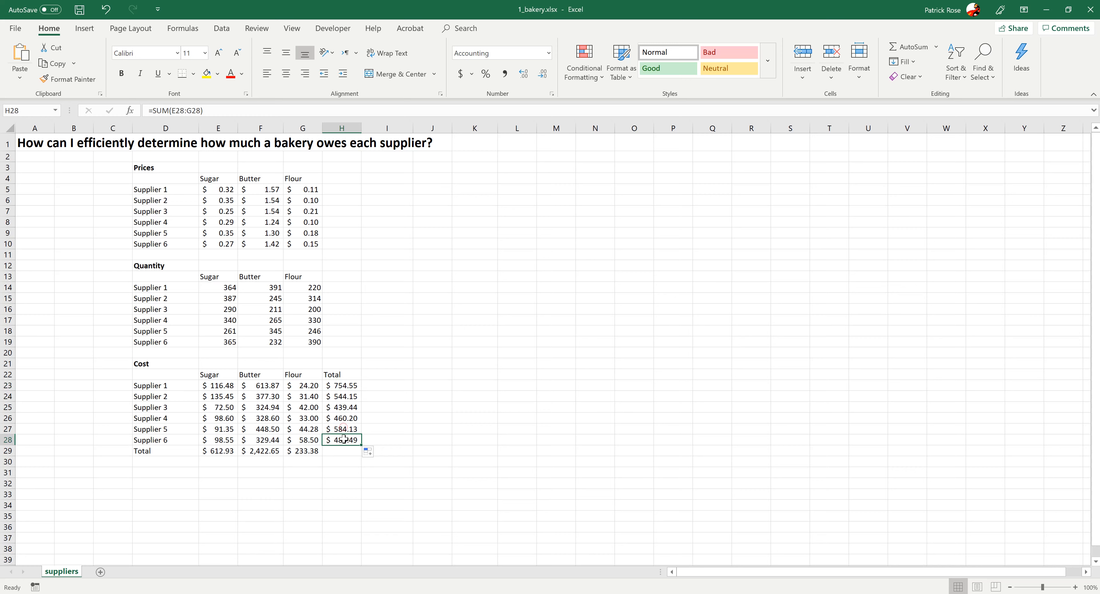
{"action": "left_click", "coordinate": [223, 454]}
{"action": "left_click", "coordinate": [254, 452]}
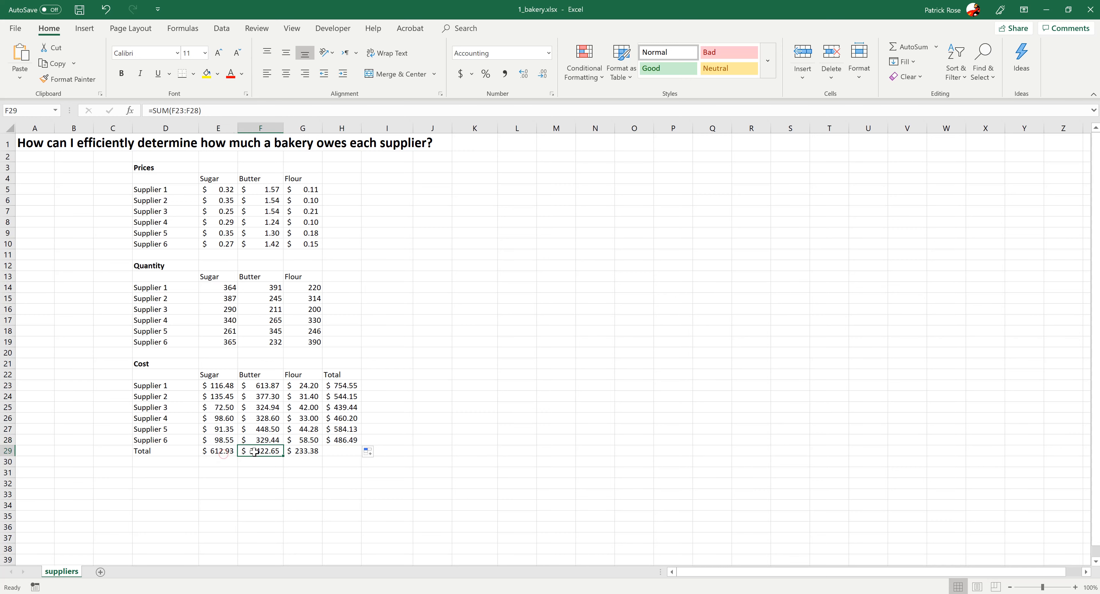
{"action": "left_click", "coordinate": [296, 451]}
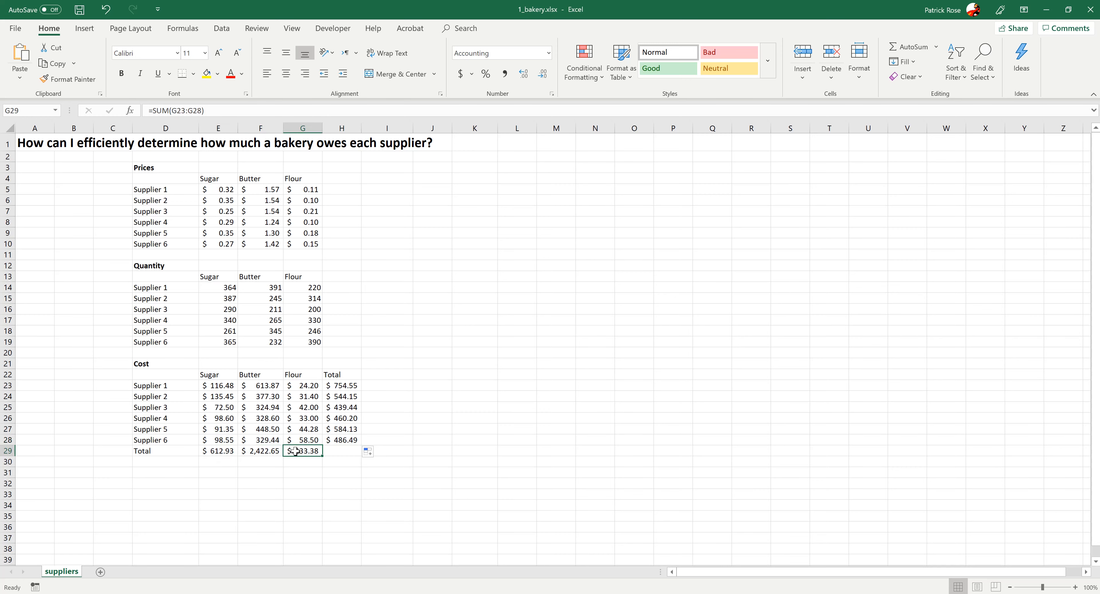
- Fill the Flour total formula from G29 into H29 to get the grand total
{"action": "left_click", "coordinate": [336, 453]}
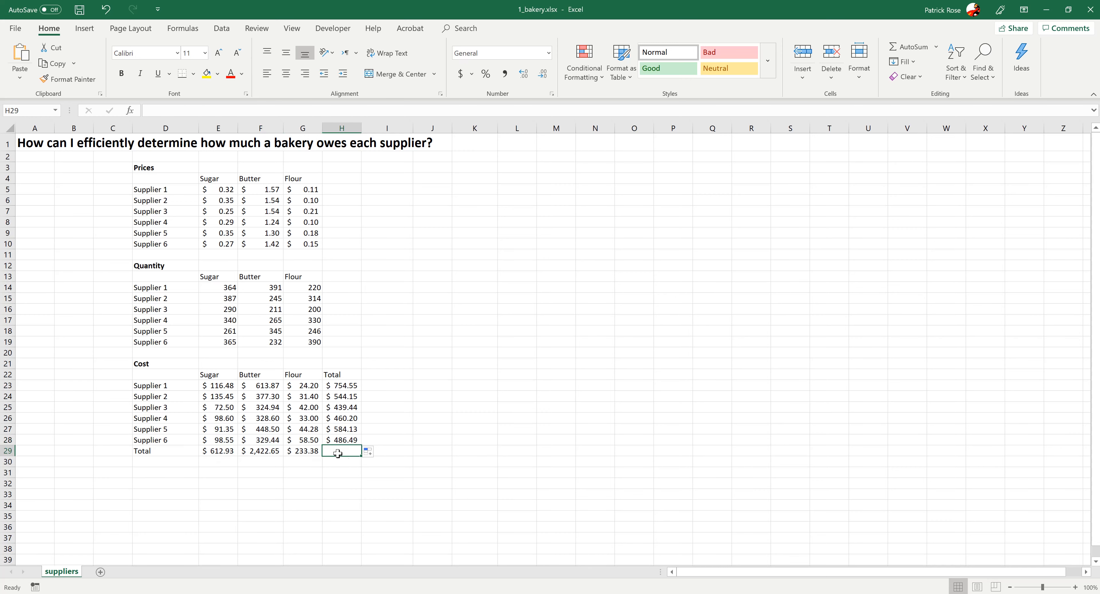
{"action": "left_click", "coordinate": [311, 451]}
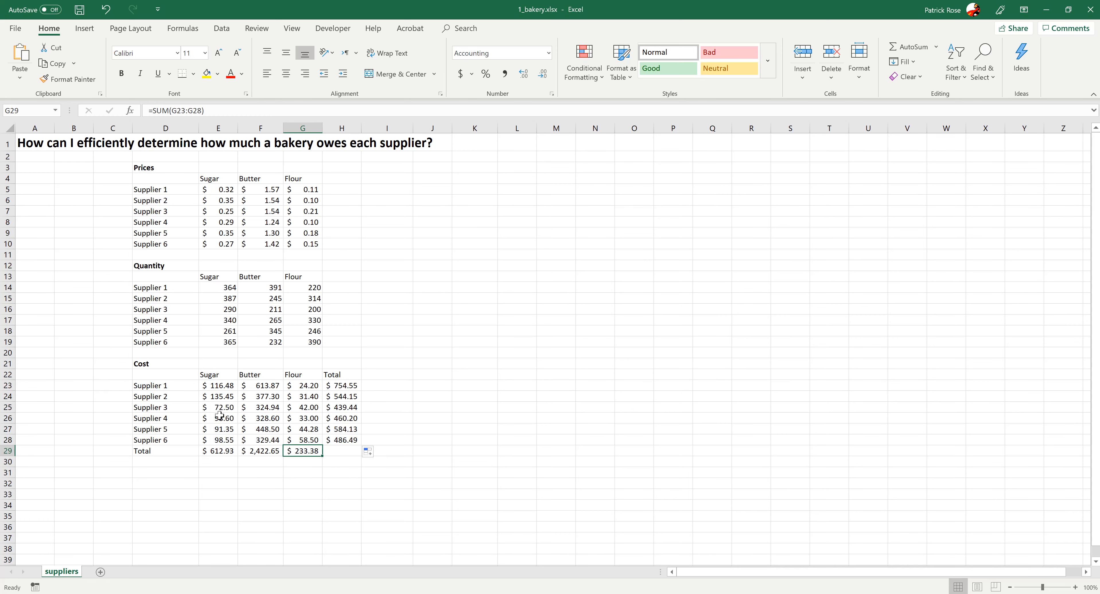
{"action": "left_click_drag", "start_coordinate": [322, 456], "coordinate": [350, 457]}
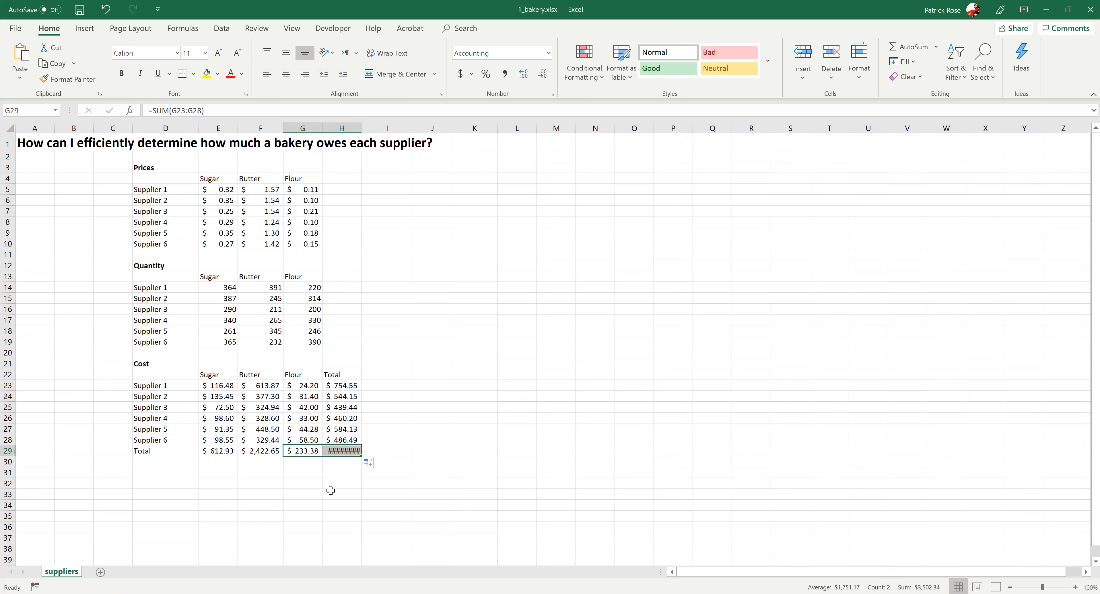
{"action": "left_click", "coordinate": [341, 454]}
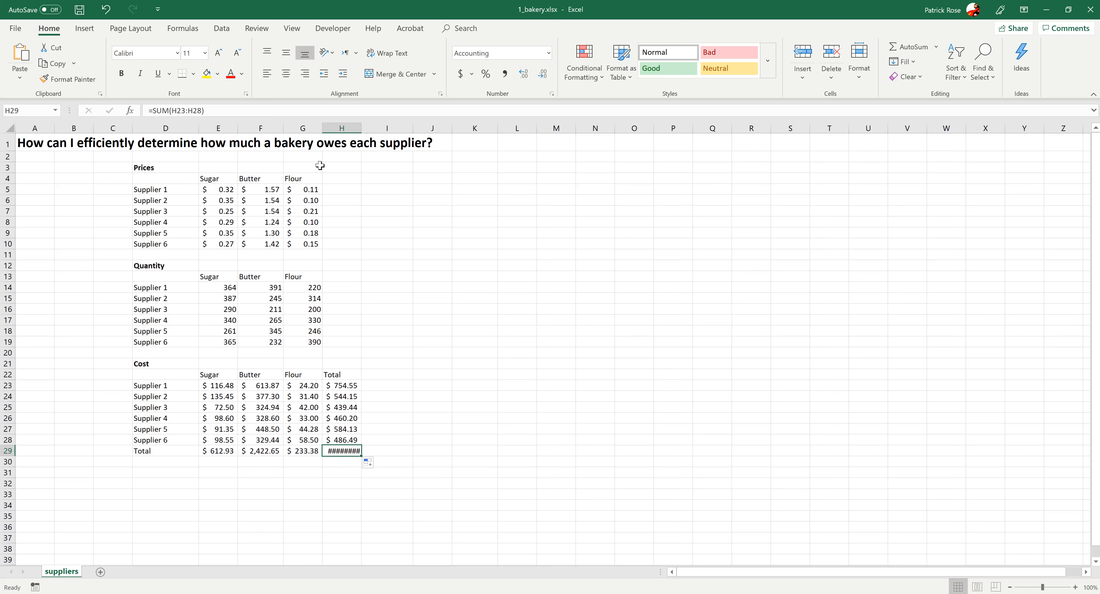
- Widen column H so the grand total fits
{"action": "left_click_drag", "start_coordinate": [361, 128], "coordinate": [374, 130]}
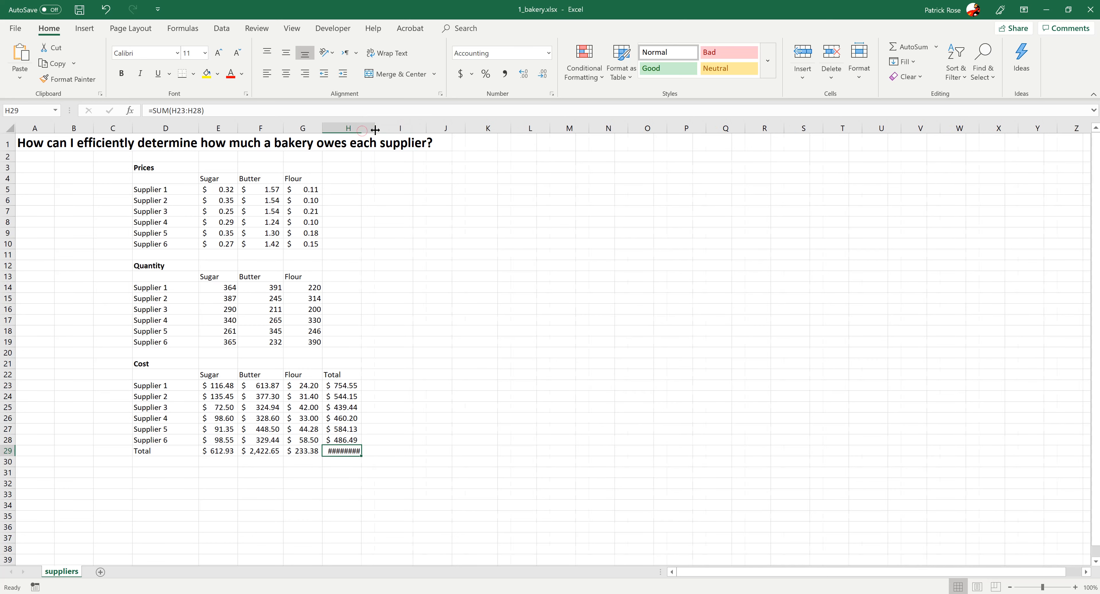
{"action": "left_click", "coordinate": [346, 477]}
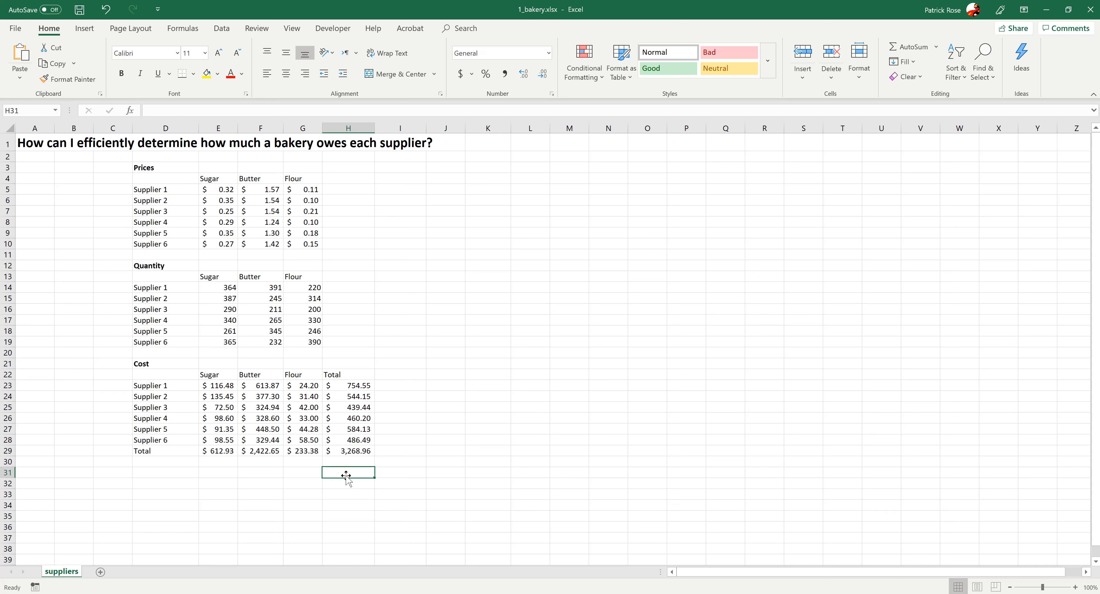
{"action": "left_click", "coordinate": [339, 450]}
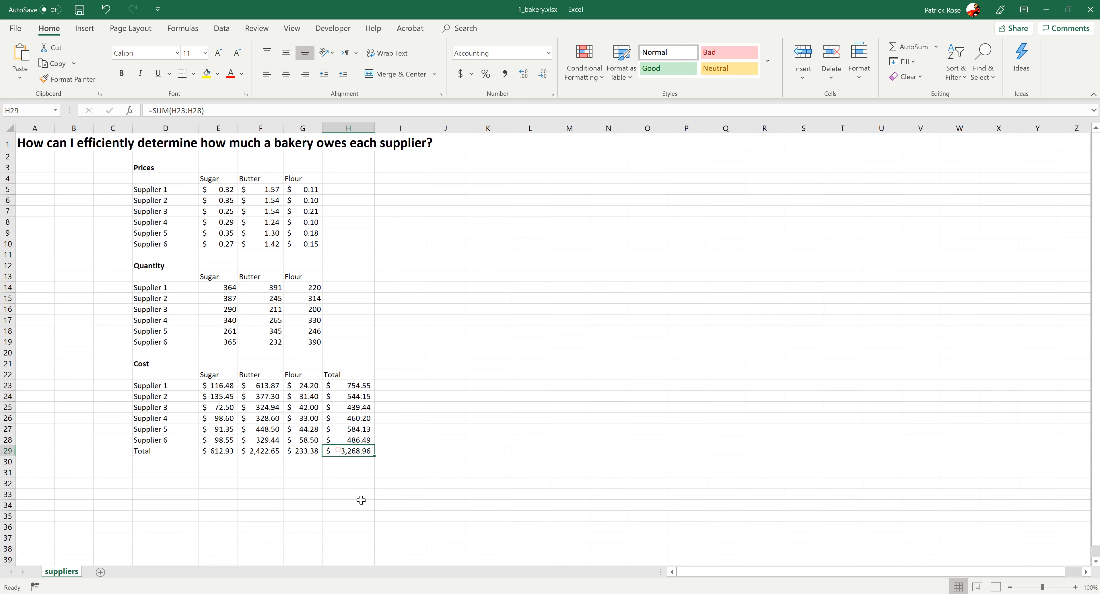
{"action": "left_click", "coordinate": [360, 503]}
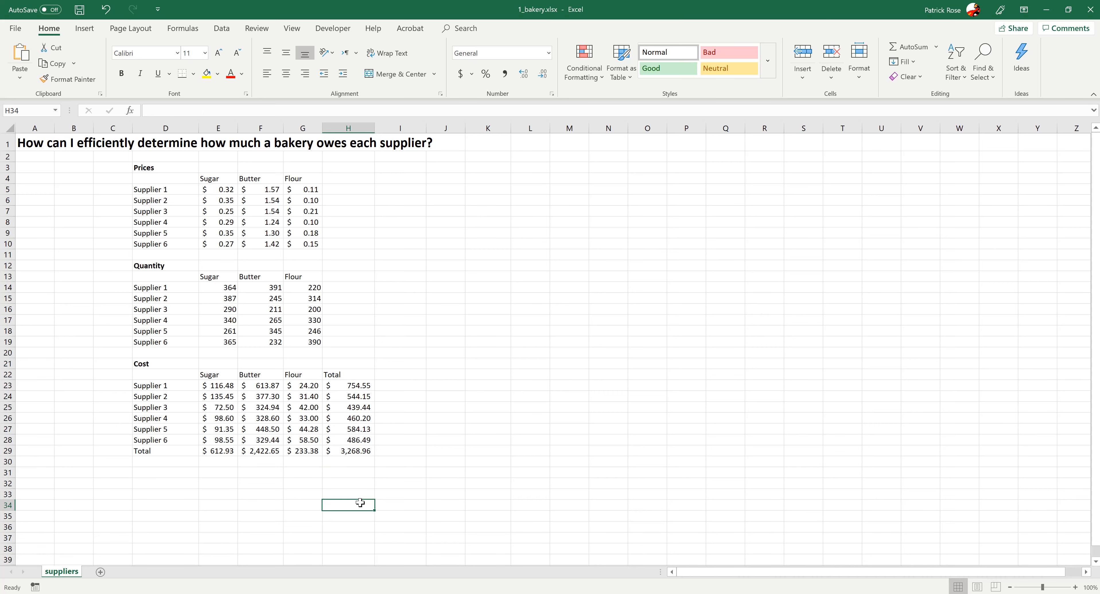
- Make the grand total in H29 bold
{"action": "left_click", "coordinate": [341, 451]}
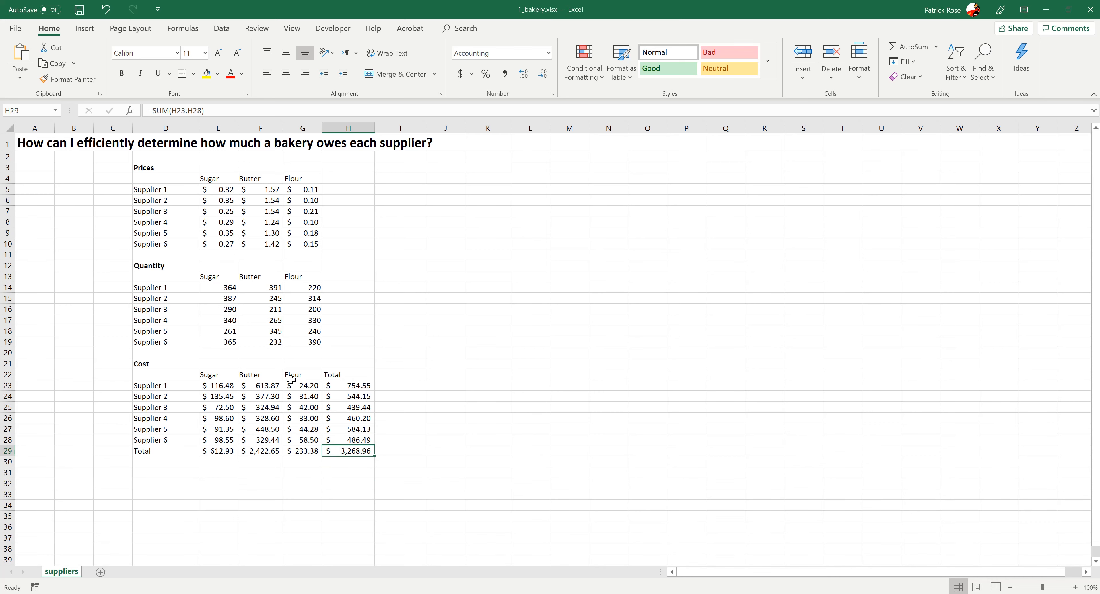
{"action": "left_click", "coordinate": [125, 77]}
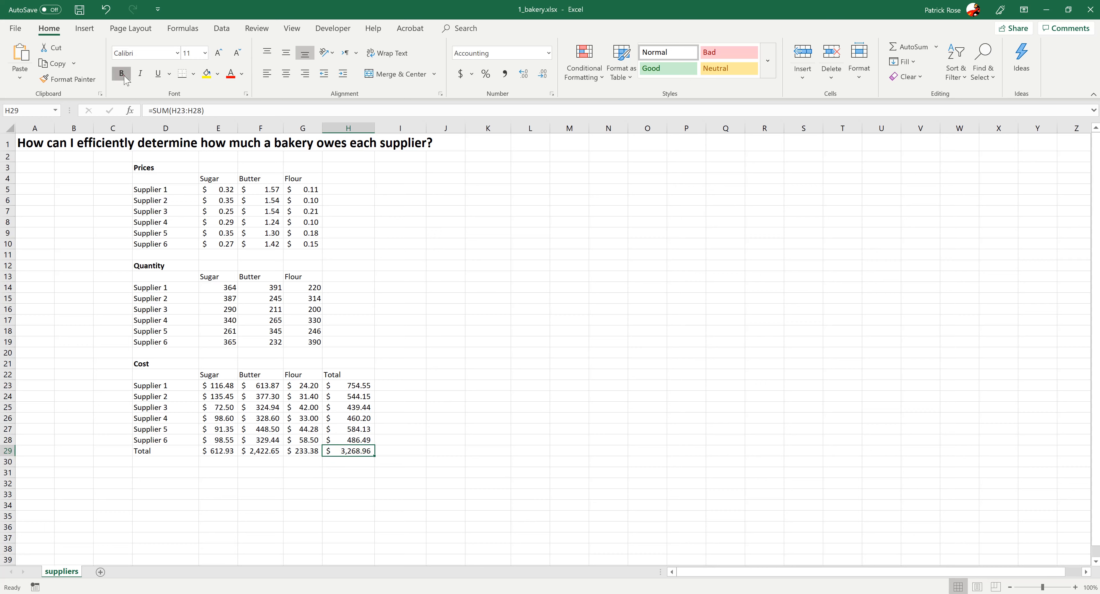
{"action": "left_click", "coordinate": [272, 492]}
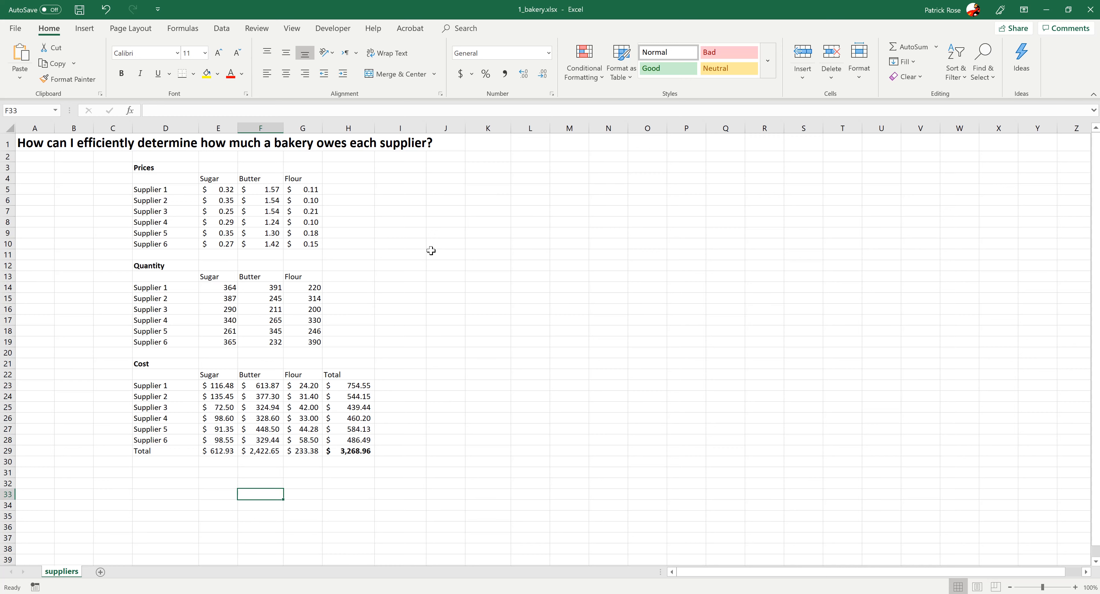
- Close the bakery workbook without saving the changes
{"action": "left_click", "coordinate": [397, 298]}
{"action": "left_click", "coordinate": [50, 265]}
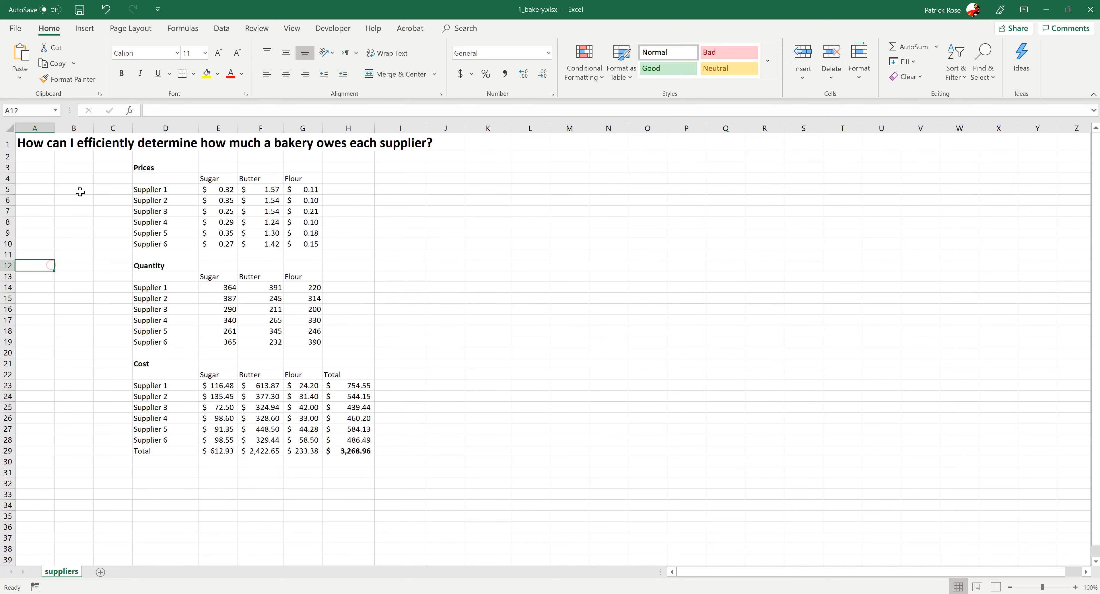
{"action": "left_click", "coordinate": [1091, 9]}
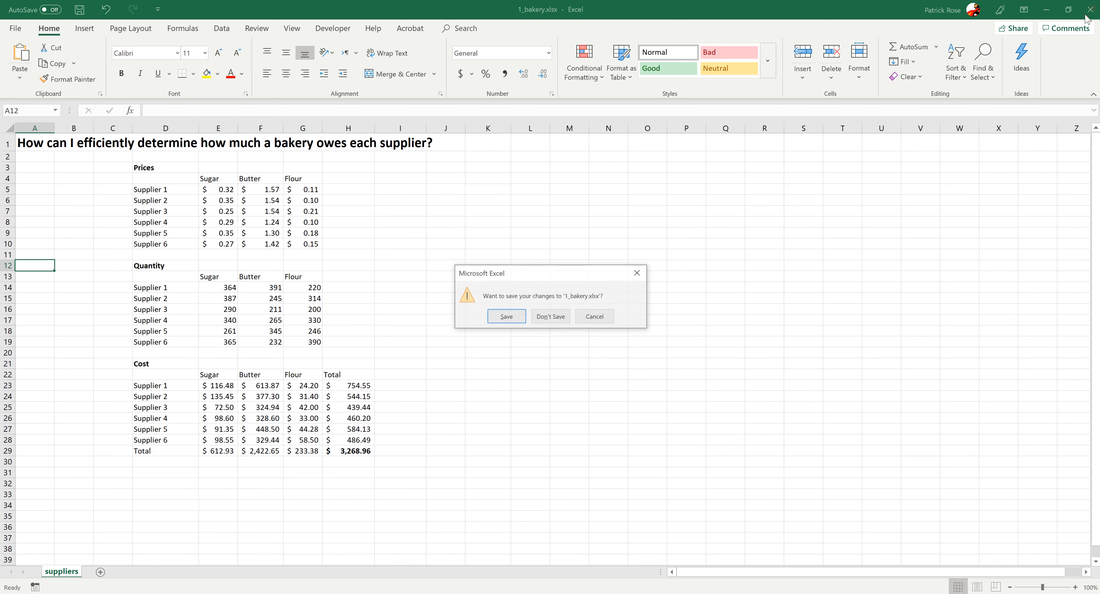
{"action": "left_click", "coordinate": [557, 318]}
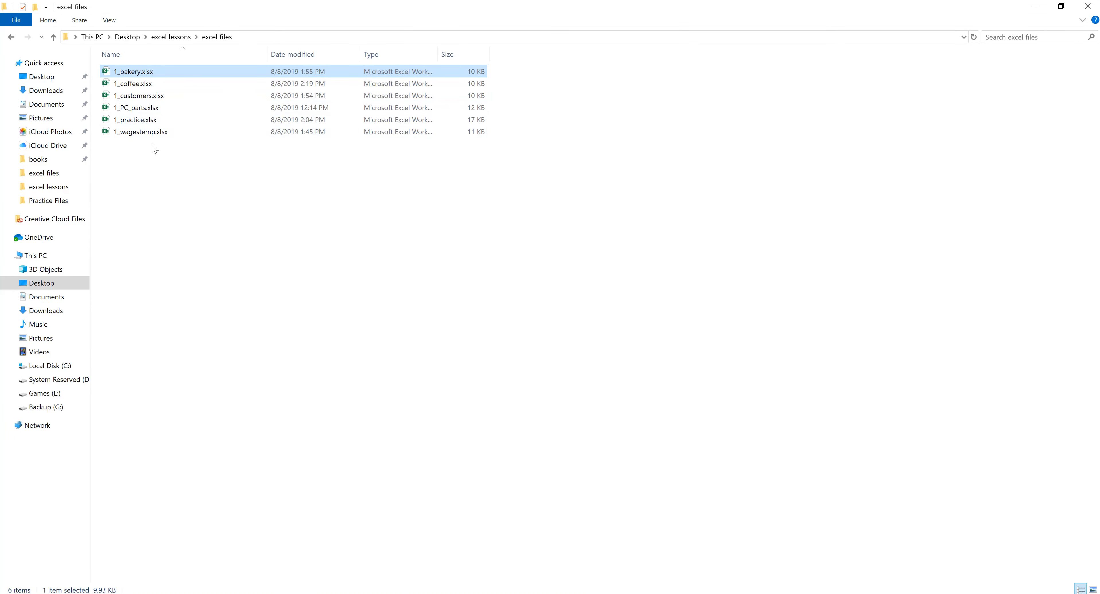
- Open 1_customers.xlsx from the excel files folder
{"action": "left_click", "coordinate": [153, 162]}
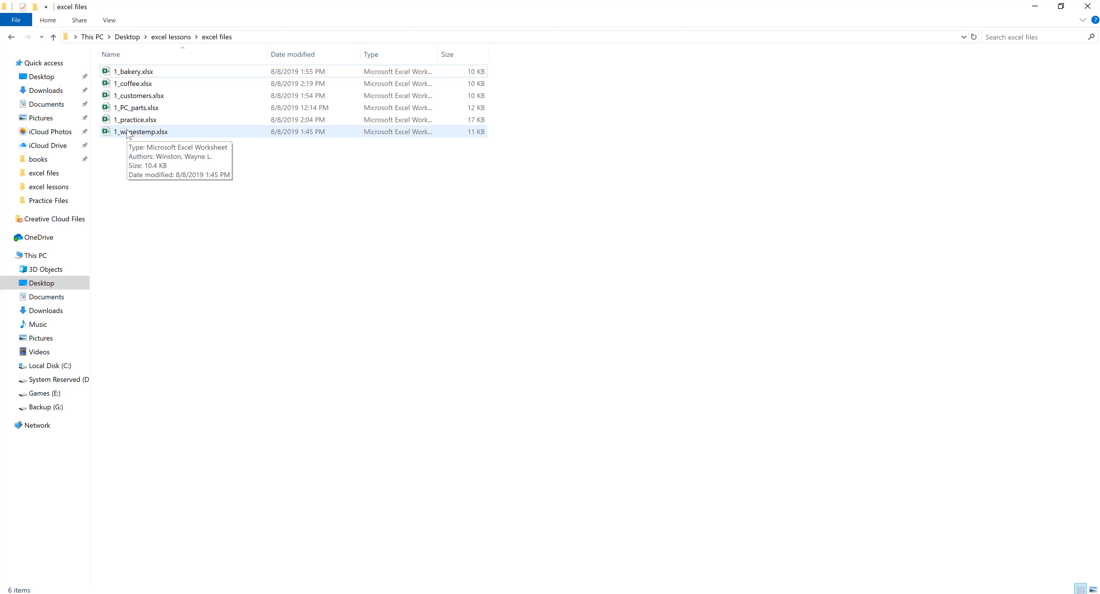
{"action": "left_click", "coordinate": [141, 85]}
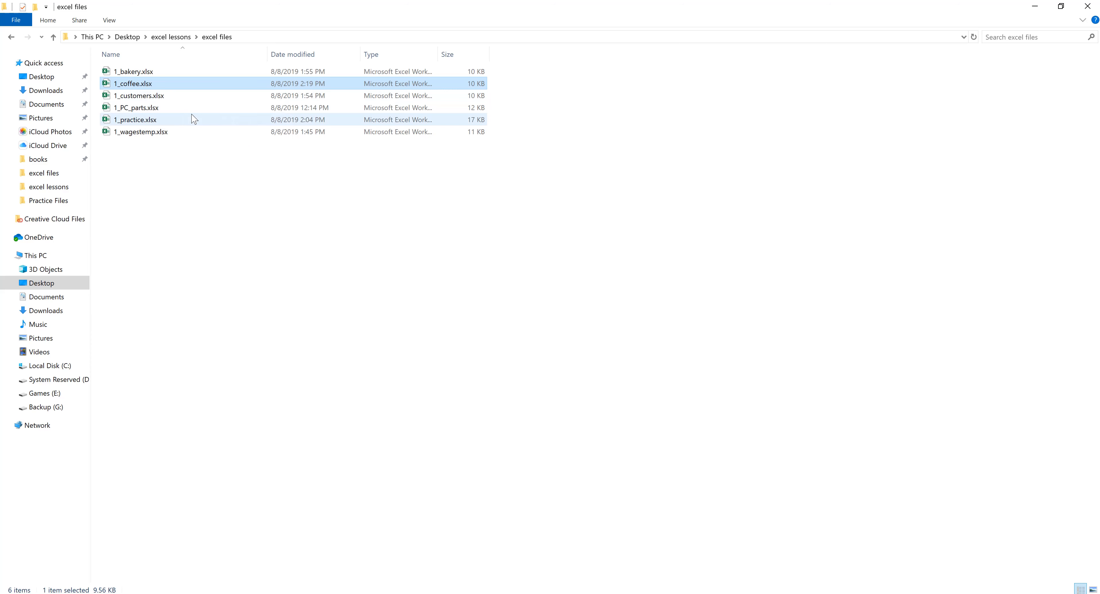
{"action": "left_click", "coordinate": [143, 96]}
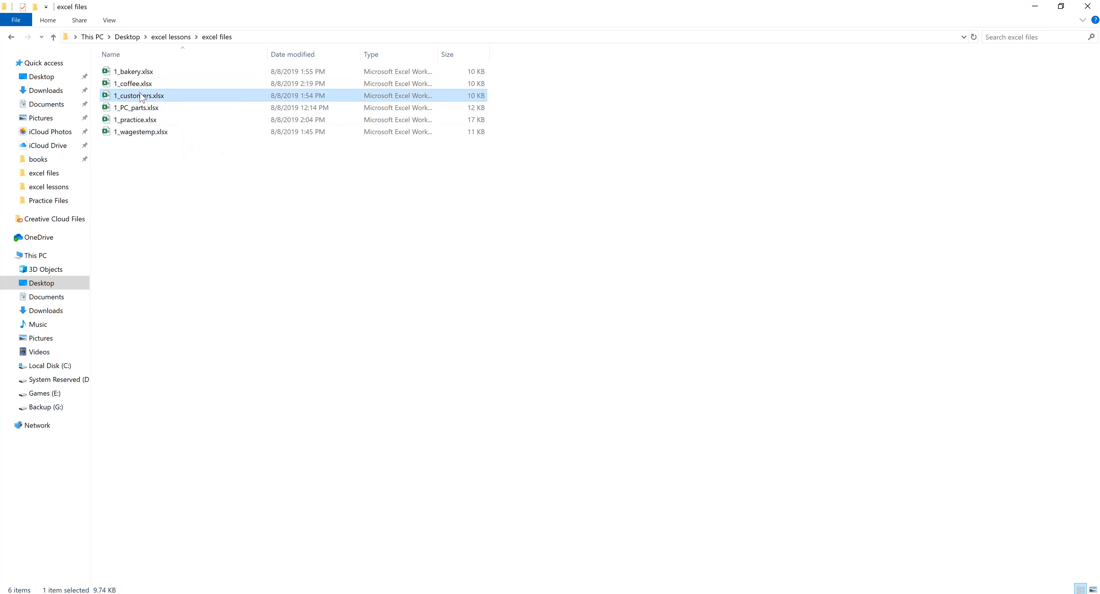
{"action": "double_click", "coordinate": [131, 98]}
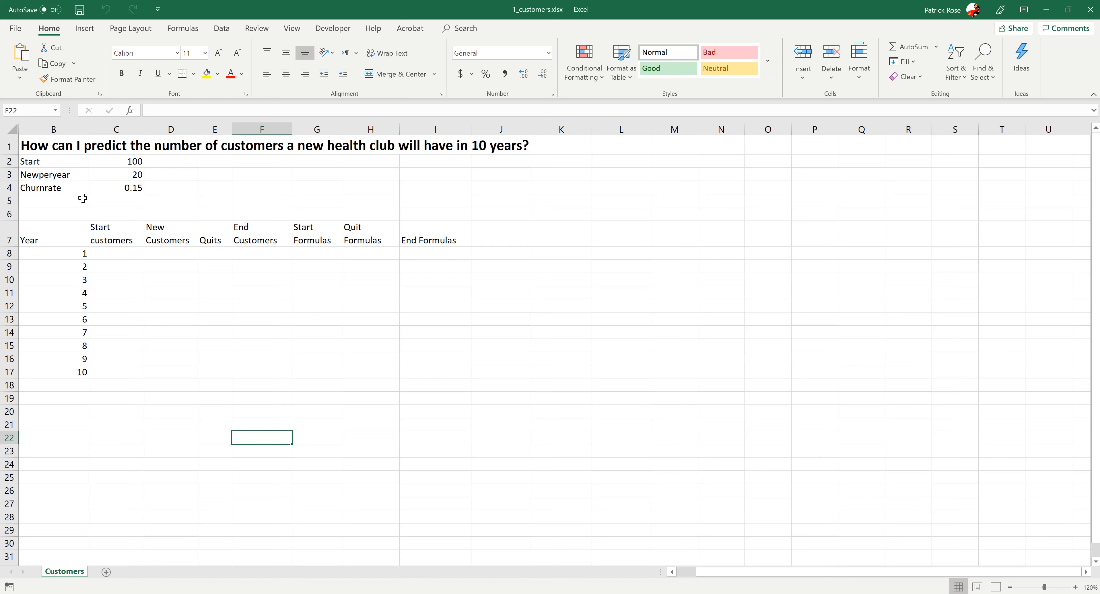
- Examine the Start, Newperyear and Churnrate input values in C2:C4
{"action": "left_click", "coordinate": [102, 160]}
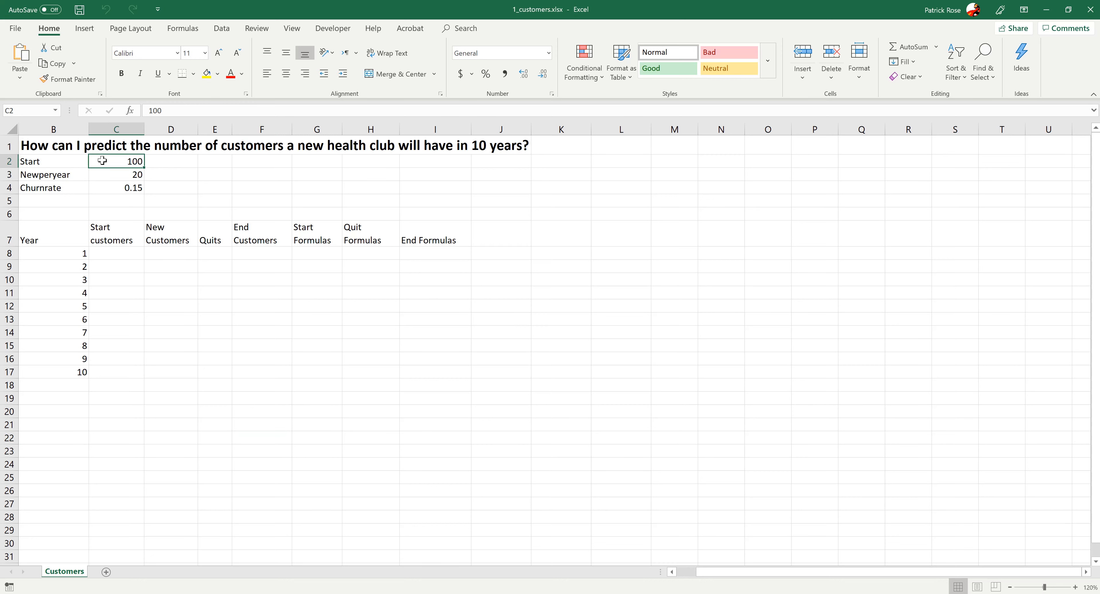
{"action": "left_click", "coordinate": [104, 175]}
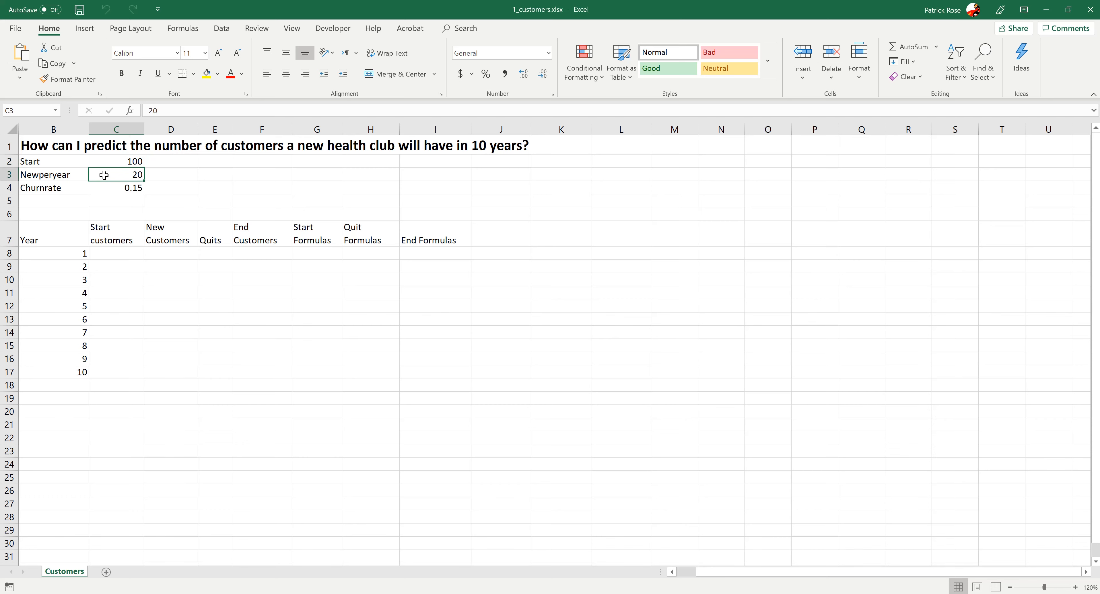
{"action": "left_click", "coordinate": [107, 189]}
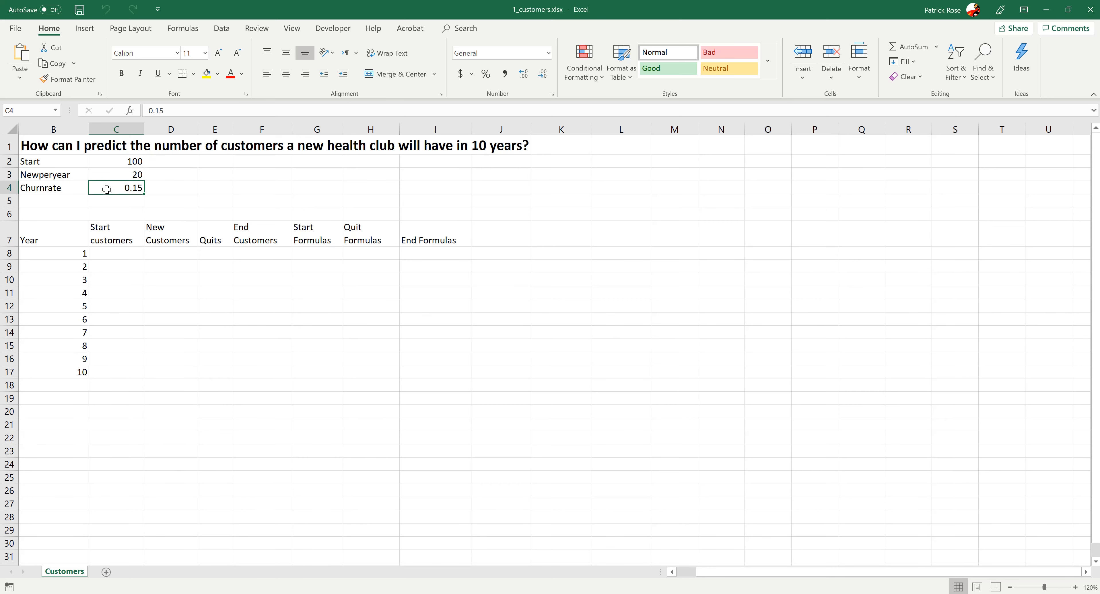
- Clear the Start Formulas, Quit Formulas and End Formulas headers from G7:I7
{"action": "left_click_drag", "start_coordinate": [315, 226], "coordinate": [424, 228]}
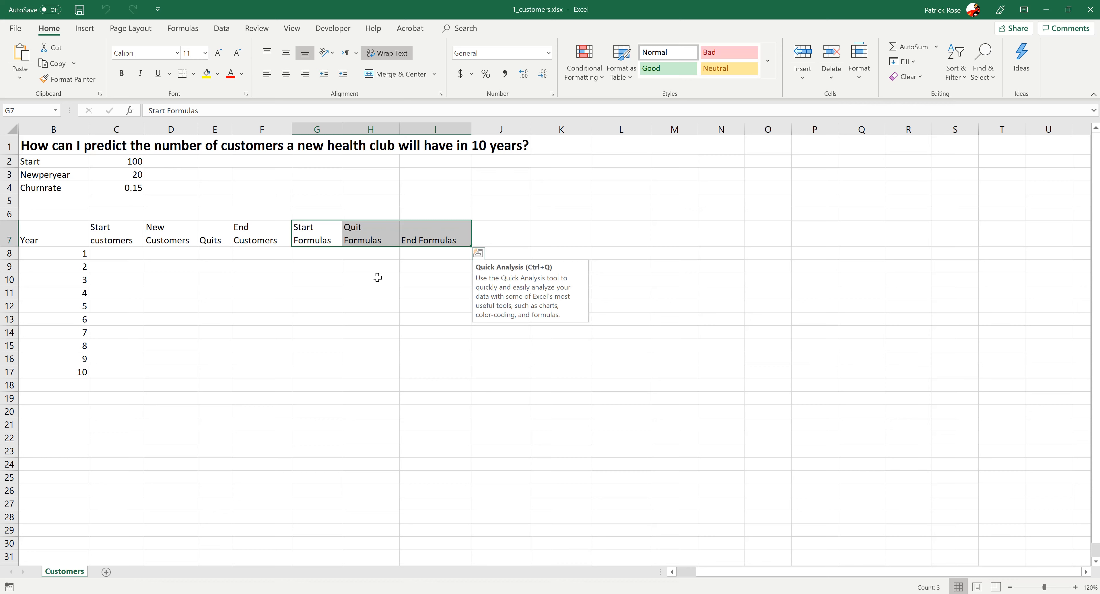
{"action": "key", "text": "Delete"}
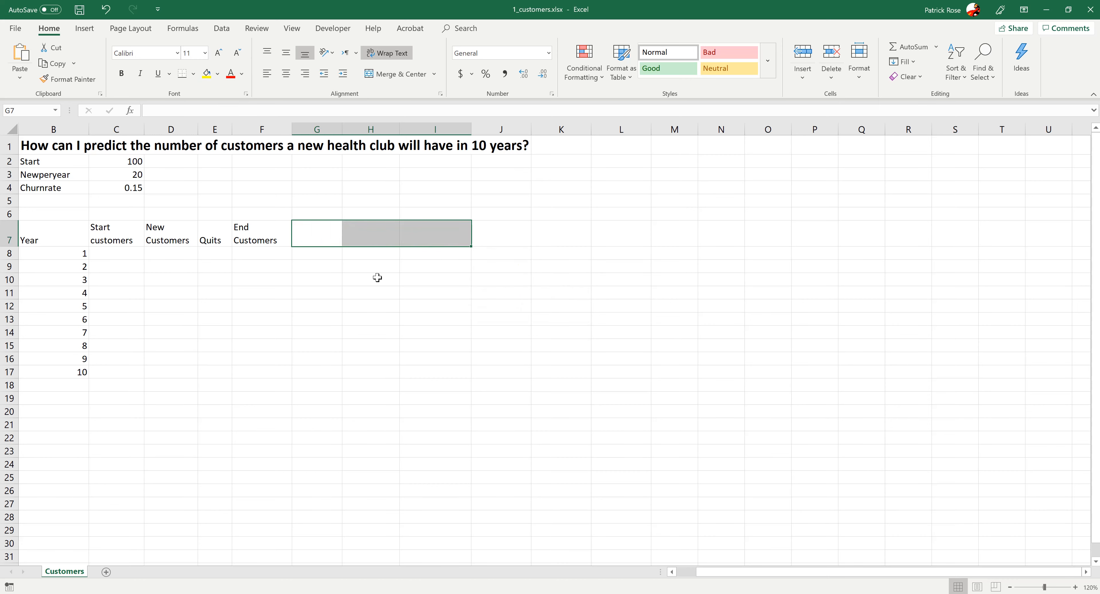
{"action": "left_click", "coordinate": [303, 286]}
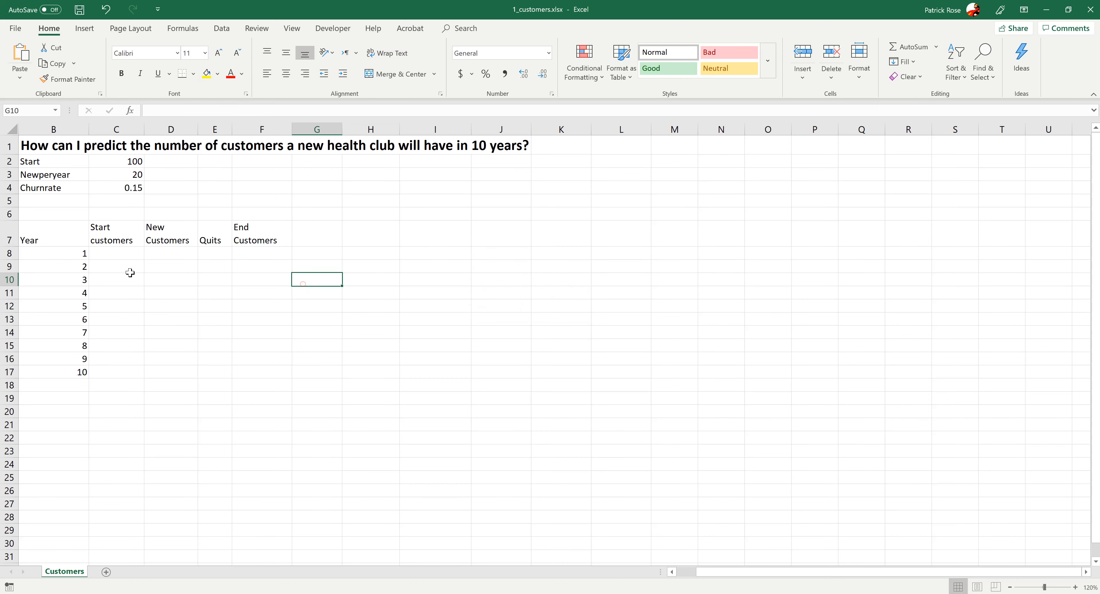
- Enter =C2 in C8 so year 1 starts with the Start value
{"action": "left_click", "coordinate": [108, 254]}
{"action": "type", "text": "="}
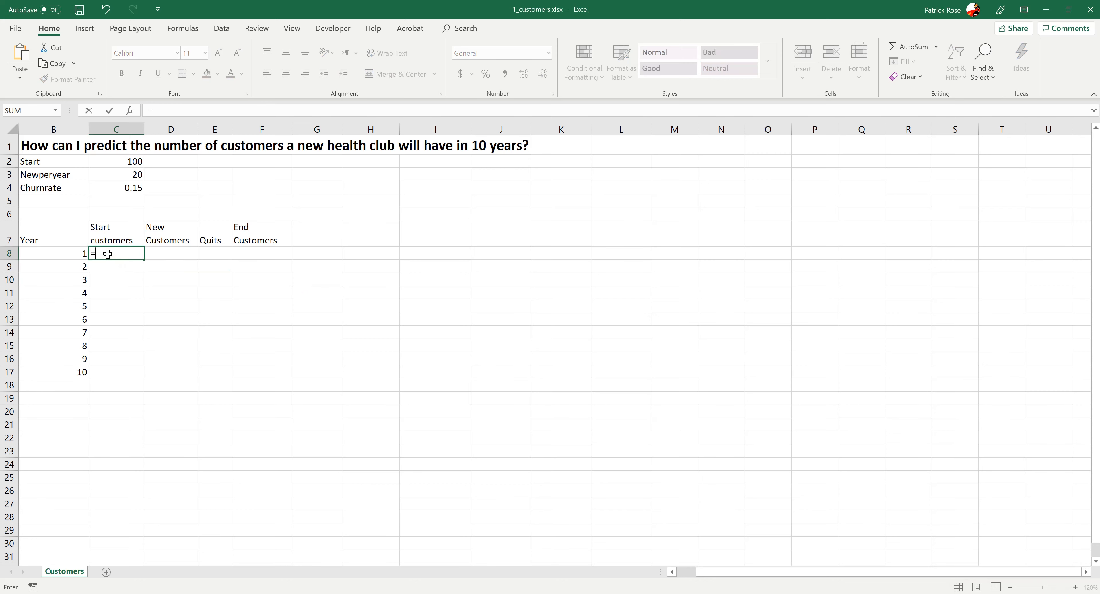
{"action": "left_click", "coordinate": [100, 166]}
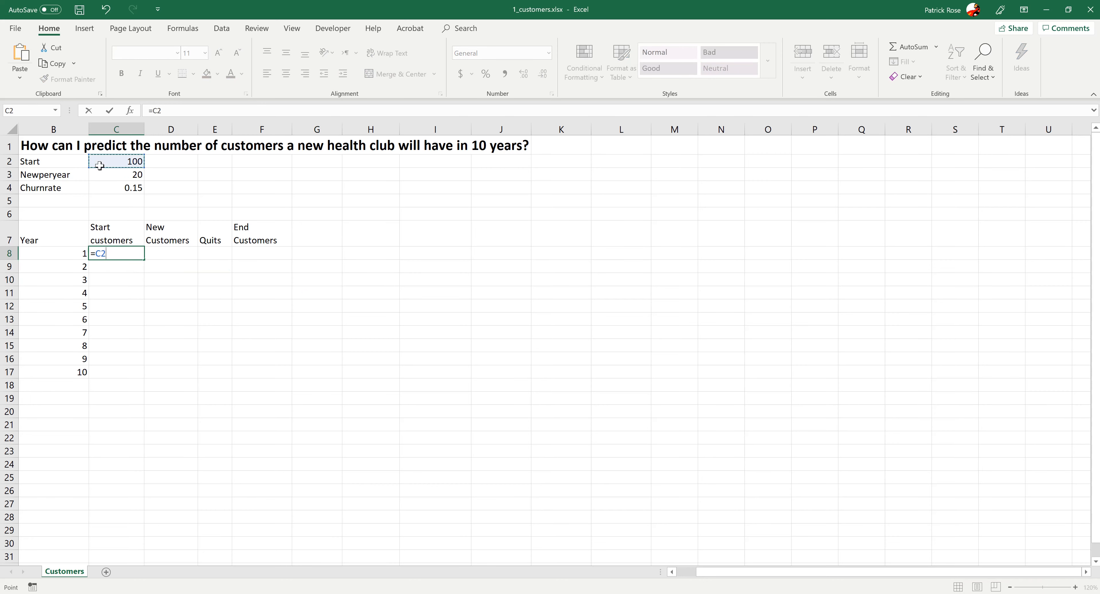
{"action": "key", "text": "Return"}
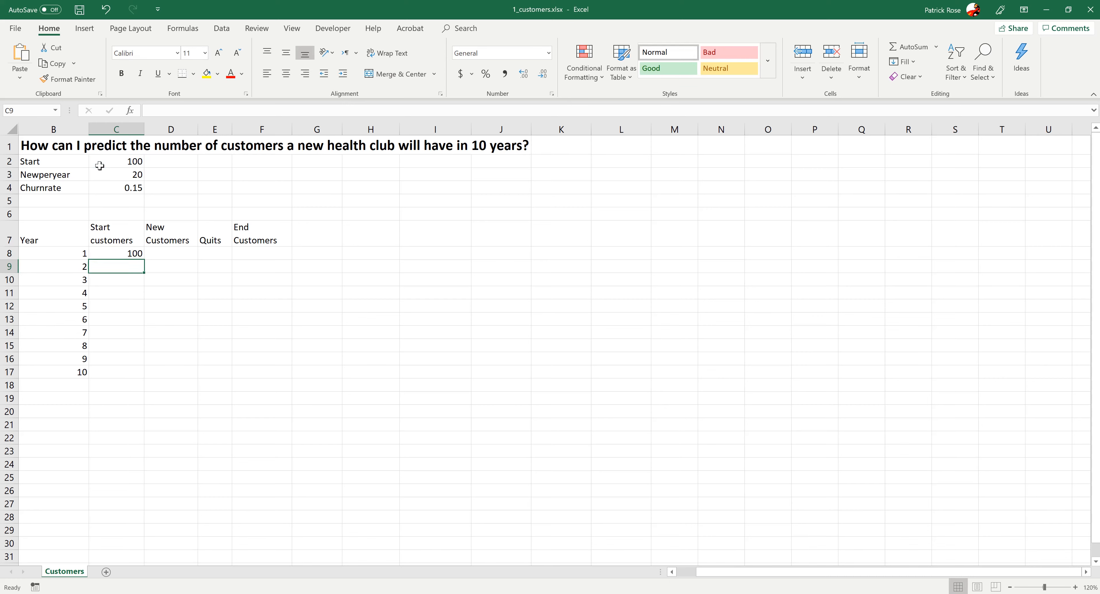
- Enter =C3 in D8 so year 1's new customers reference Newperyear
{"action": "key", "text": "Up"}
{"action": "key", "text": "Right"}
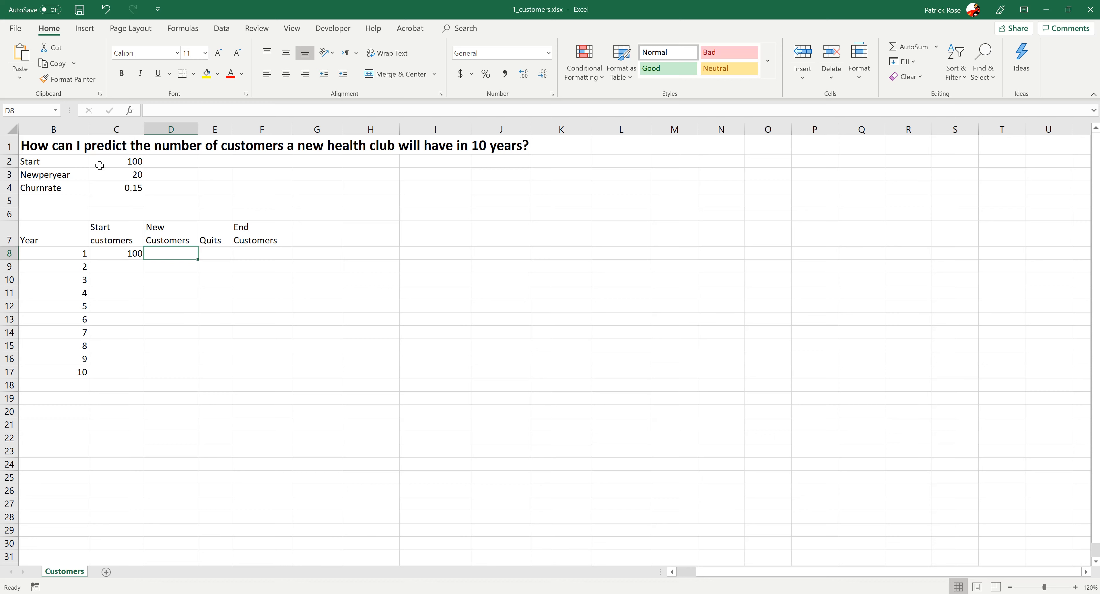
{"action": "type", "text": "="}
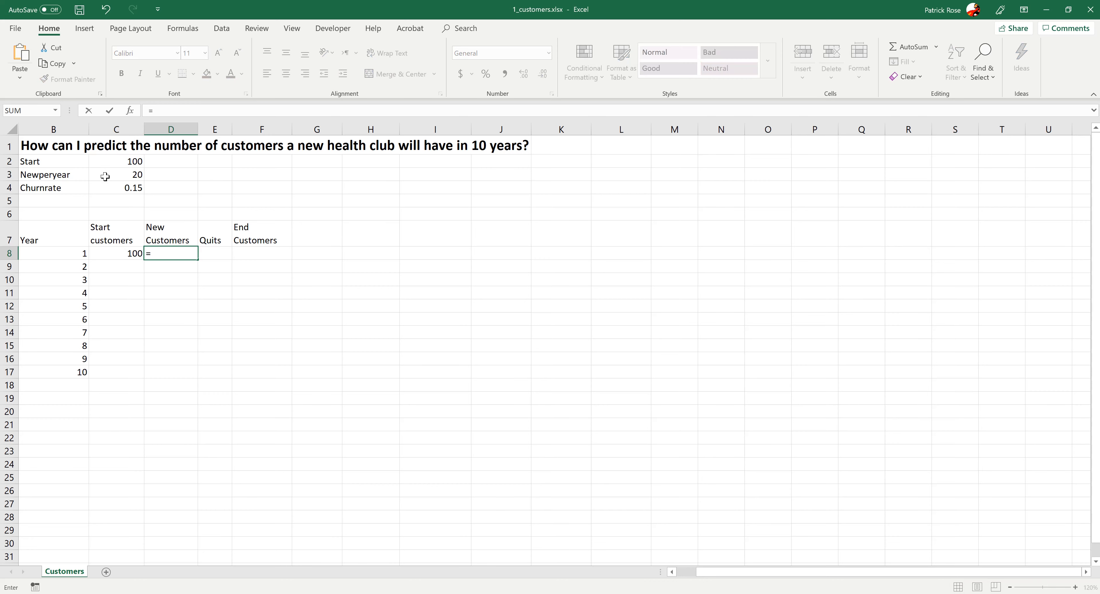
{"action": "left_click", "coordinate": [105, 176]}
{"action": "key", "text": "Return"}
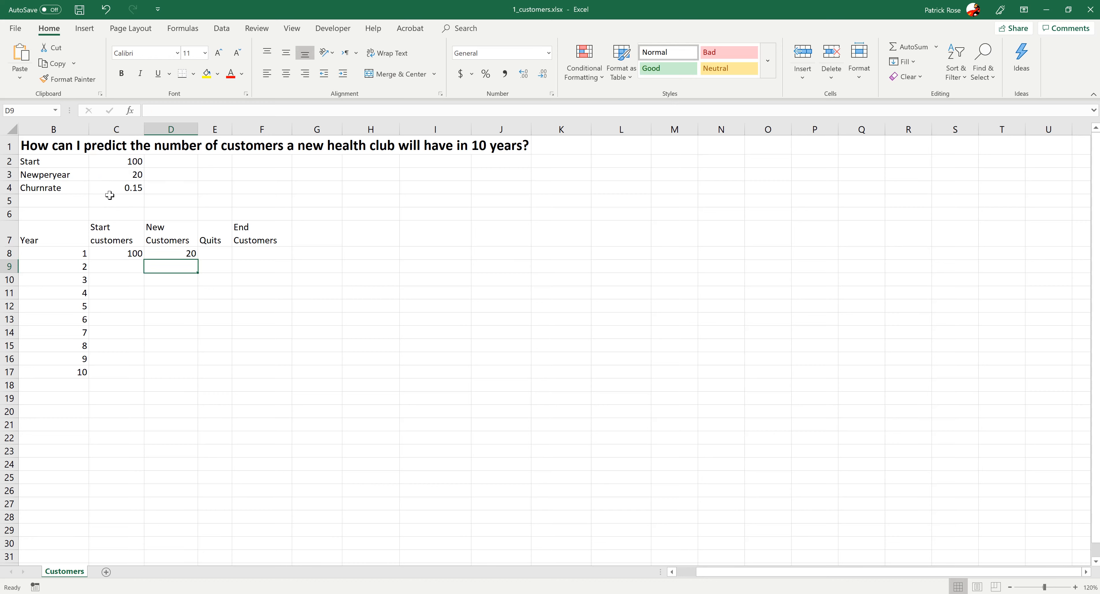
- Enter the quits formula =C8*C4 in E8, multiplying start customers by the churn rate
{"action": "left_click", "coordinate": [214, 253]}
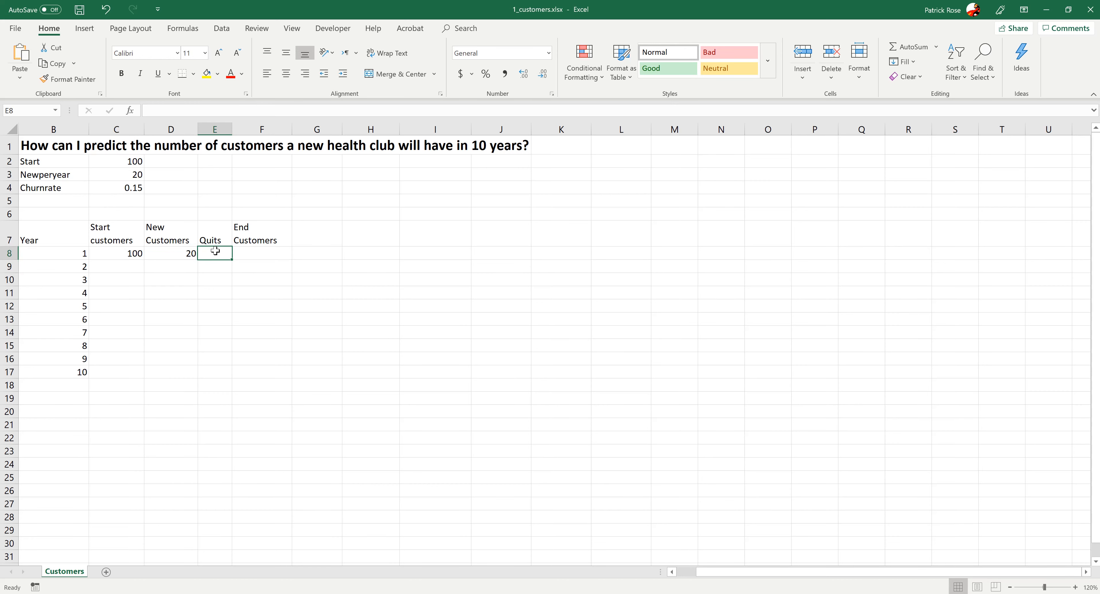
{"action": "type", "text": "="}
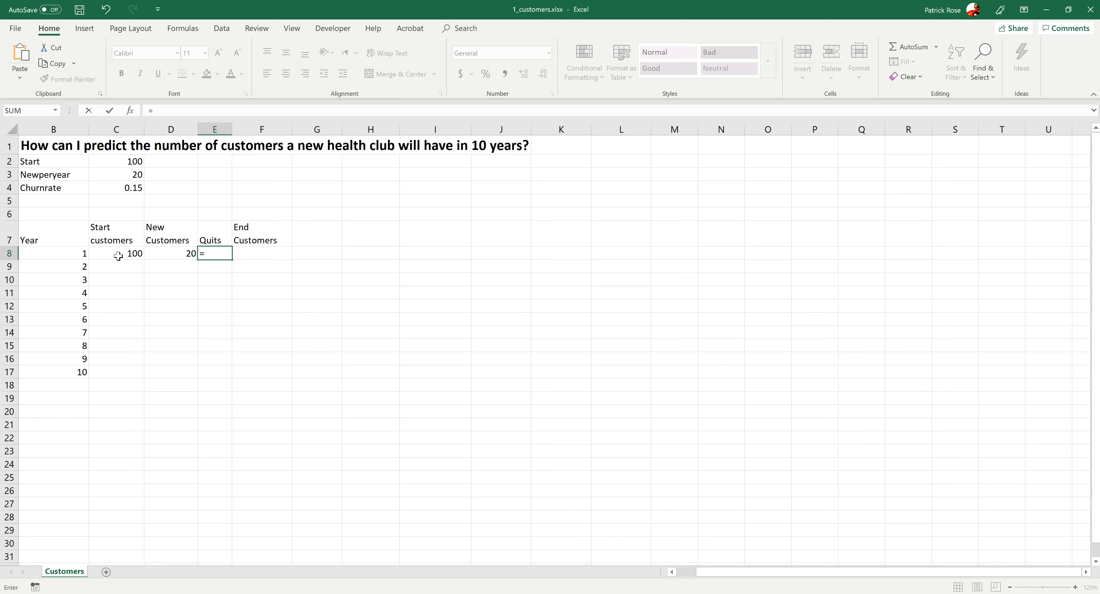
{"action": "left_click", "coordinate": [128, 253]}
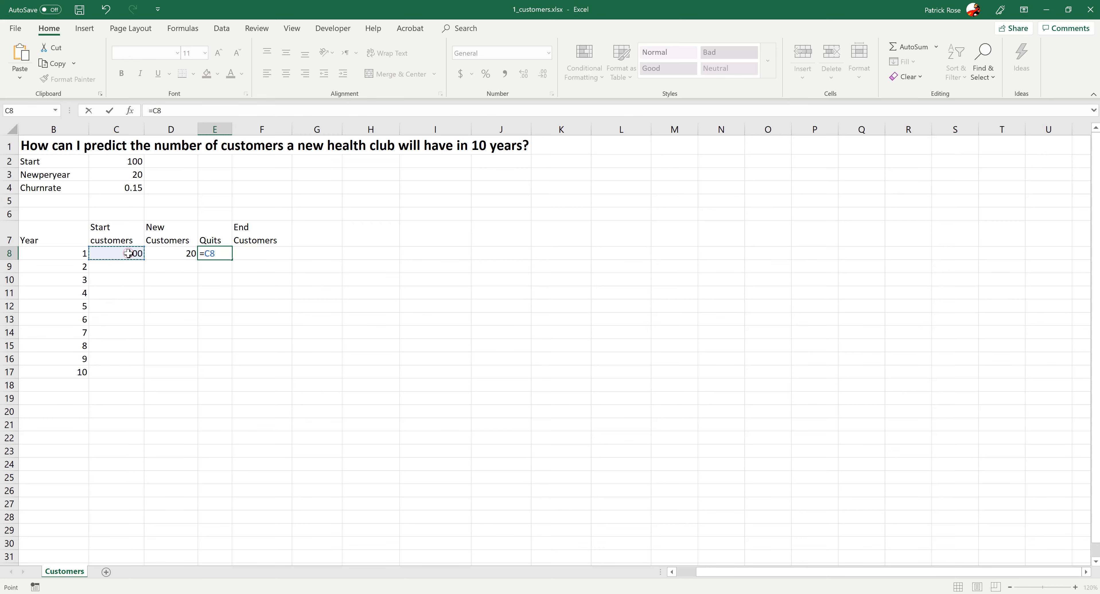
{"action": "type", "text": "+"}
{"action": "left_click", "coordinate": [165, 254]}
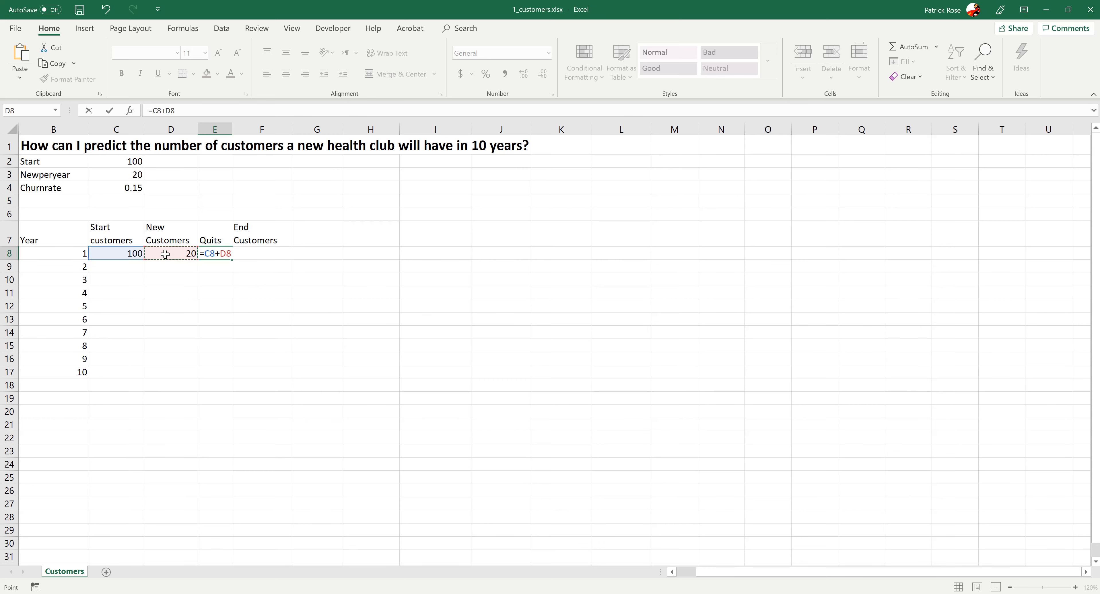
{"action": "type", "text": "8"}
{"action": "key", "text": "BackSpace"}
{"action": "type", "text": "*"}
{"action": "left_click", "coordinate": [130, 187]}
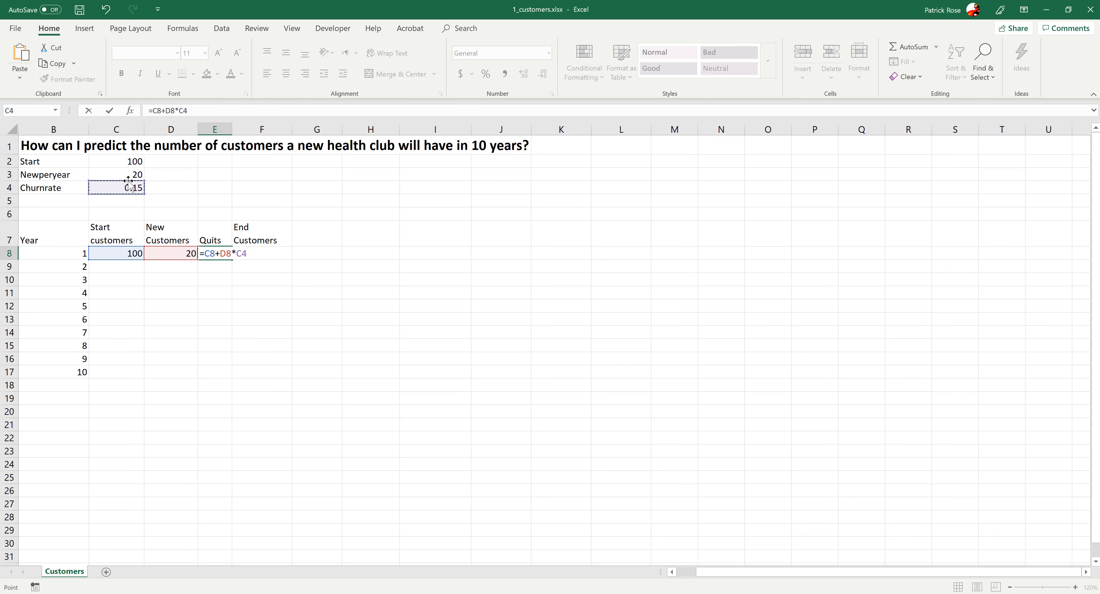
{"action": "key", "text": "BackSpace"}
{"action": "key", "text": "BackSpace"}
{"action": "key", "text": "BackSpace"}
{"action": "key", "text": "BackSpace"}
{"action": "key", "text": "BackSpace"}
{"action": "key", "text": "BackSpace"}
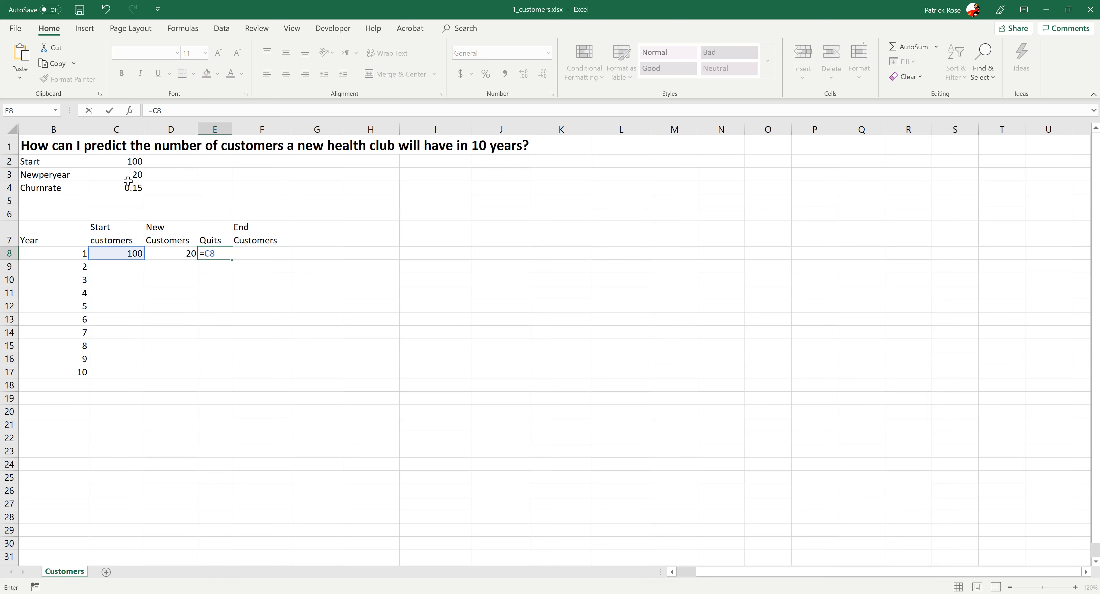
{"action": "type", "text": "*"}
{"action": "left_click", "coordinate": [127, 183]}
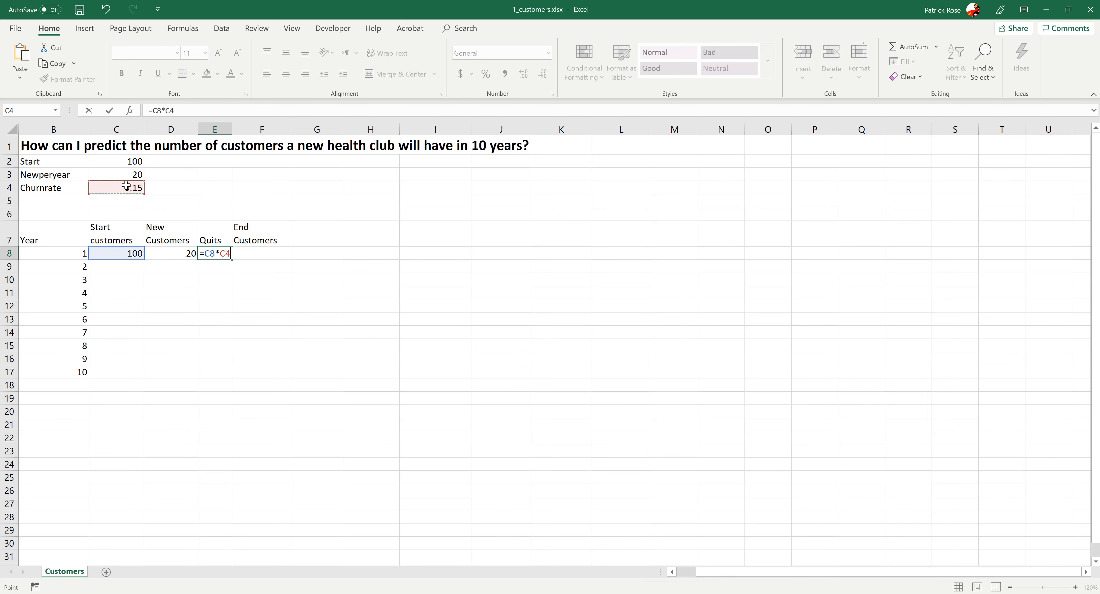
{"action": "key", "text": "Return"}
{"action": "left_click", "coordinate": [210, 254]}
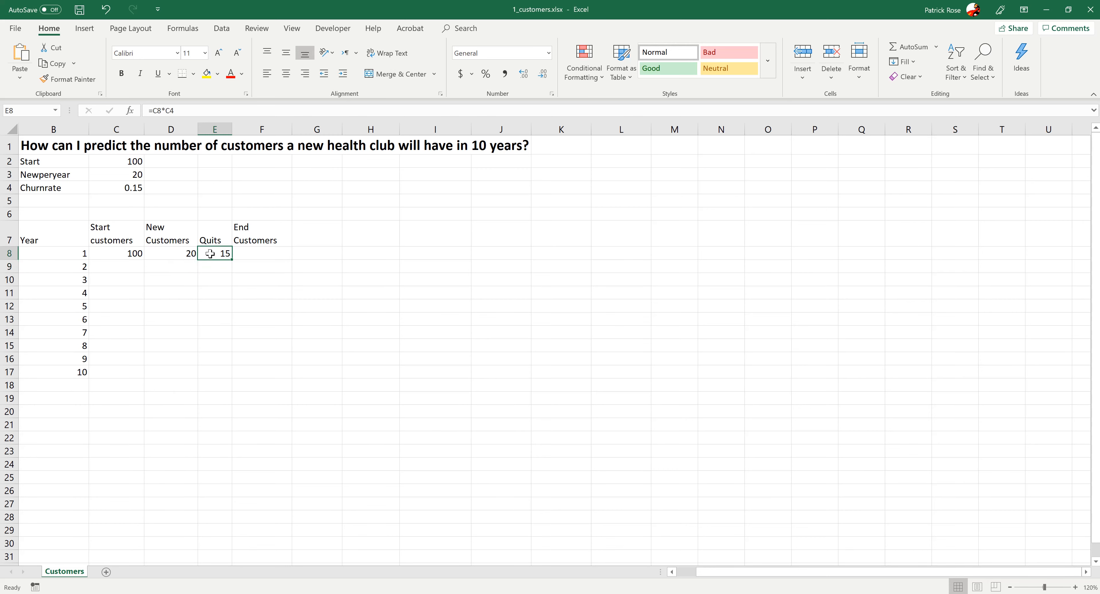
- Enter =C8+D8-E8 in F8 to compute year 1's end customers
{"action": "key", "text": "Tab"}
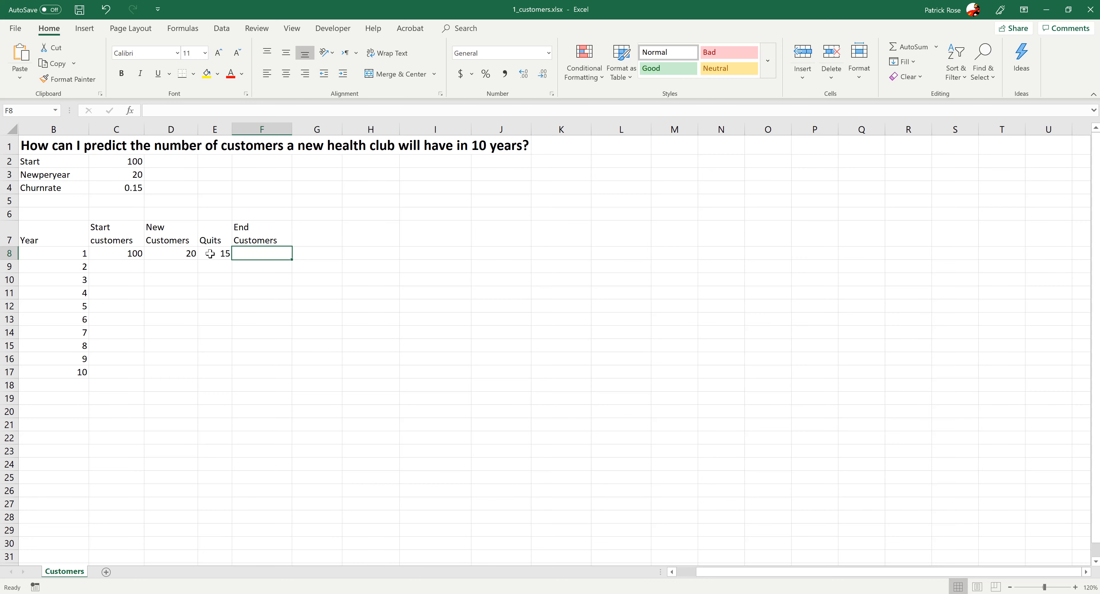
{"action": "type", "text": "="}
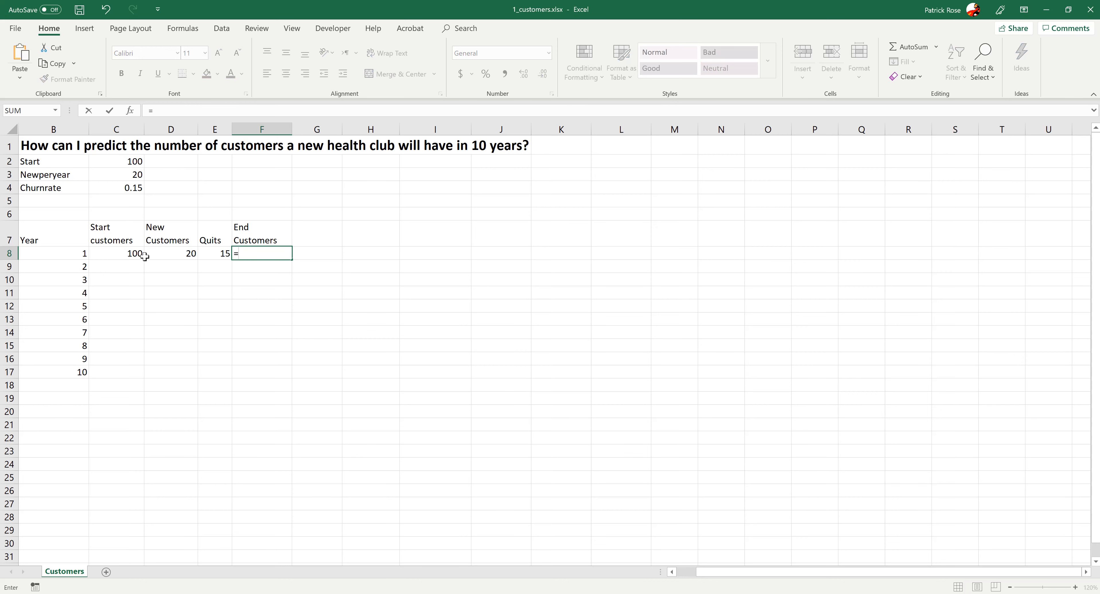
{"action": "left_click", "coordinate": [133, 254]}
{"action": "type", "text": "+"}
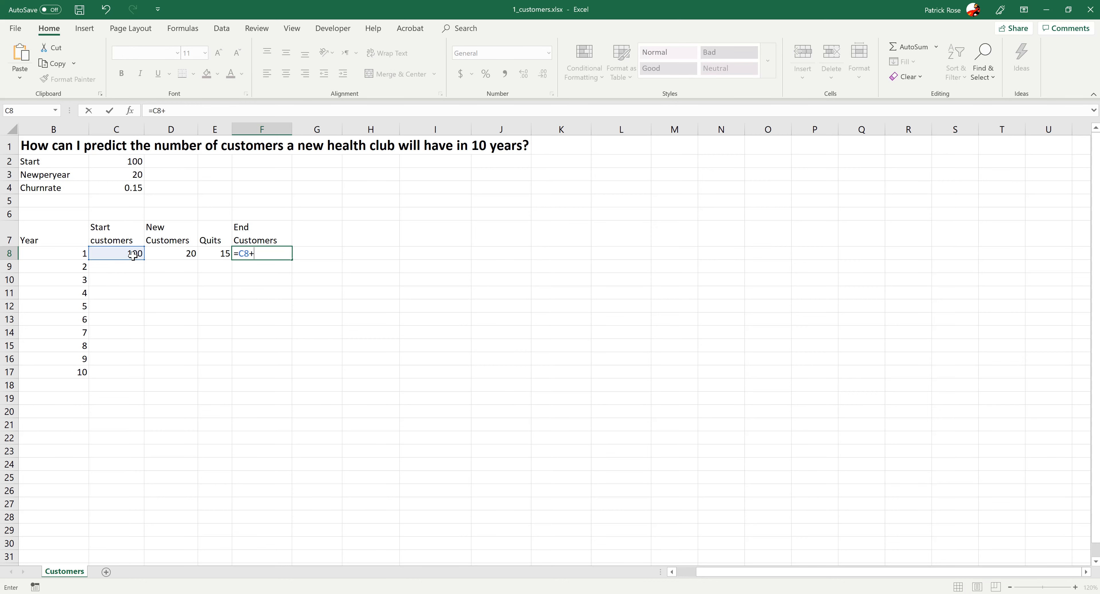
{"action": "left_click", "coordinate": [170, 257]}
{"action": "type", "text": "-"}
{"action": "left_click", "coordinate": [221, 256]}
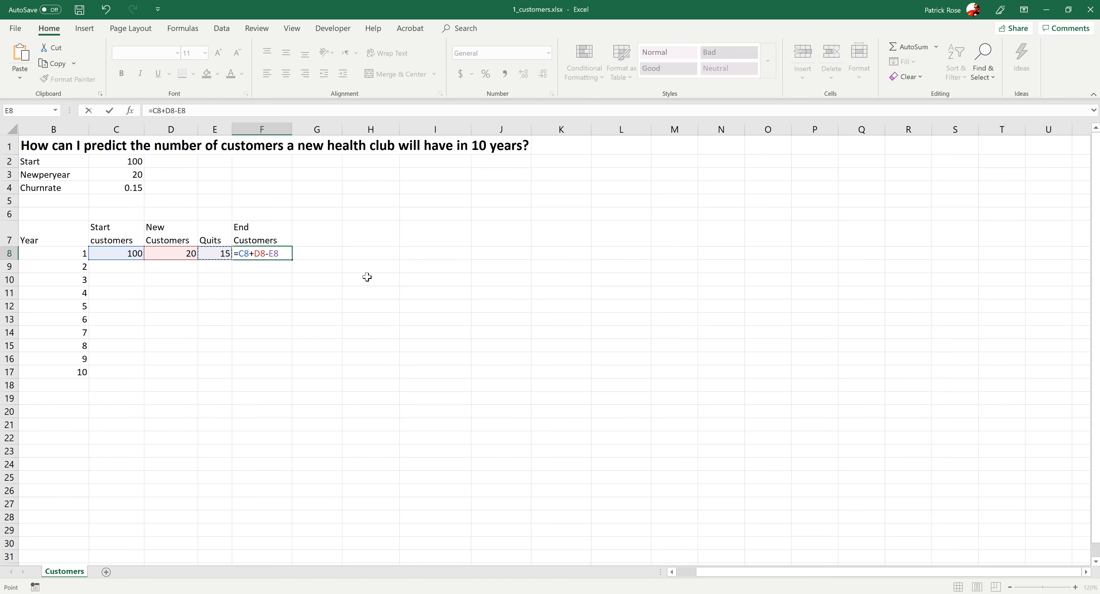
{"action": "key", "text": "Return"}
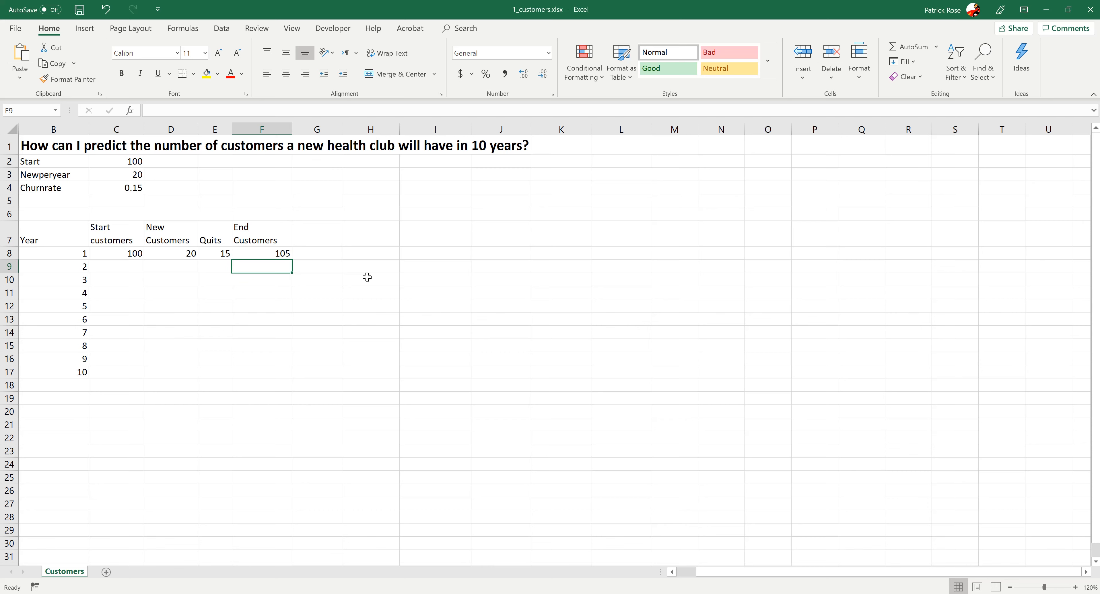
- Enter =F8 in C9 so year 2 starts with year 1's end customers
{"action": "key", "text": "Left"}
{"action": "key", "text": "Left"}
{"action": "key", "text": "Left"}
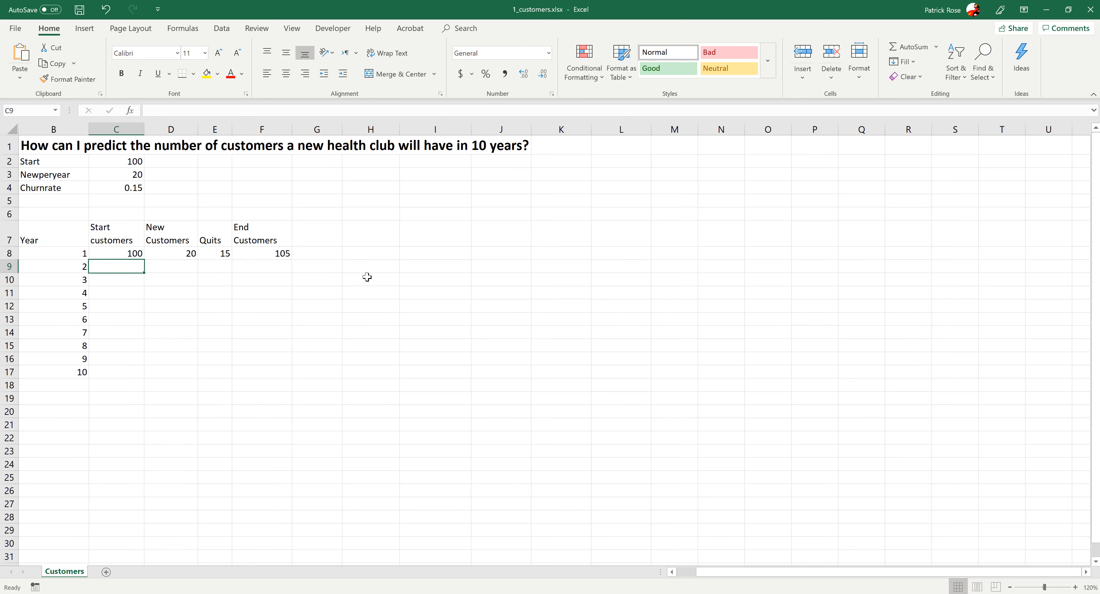
{"action": "type", "text": "="}
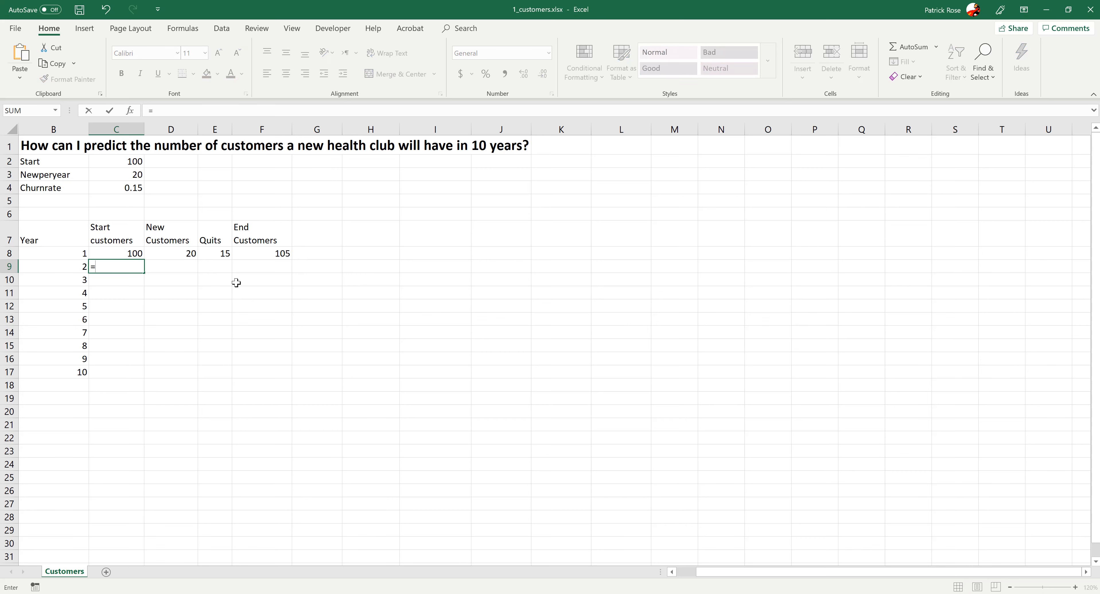
{"action": "left_click", "coordinate": [247, 252]}
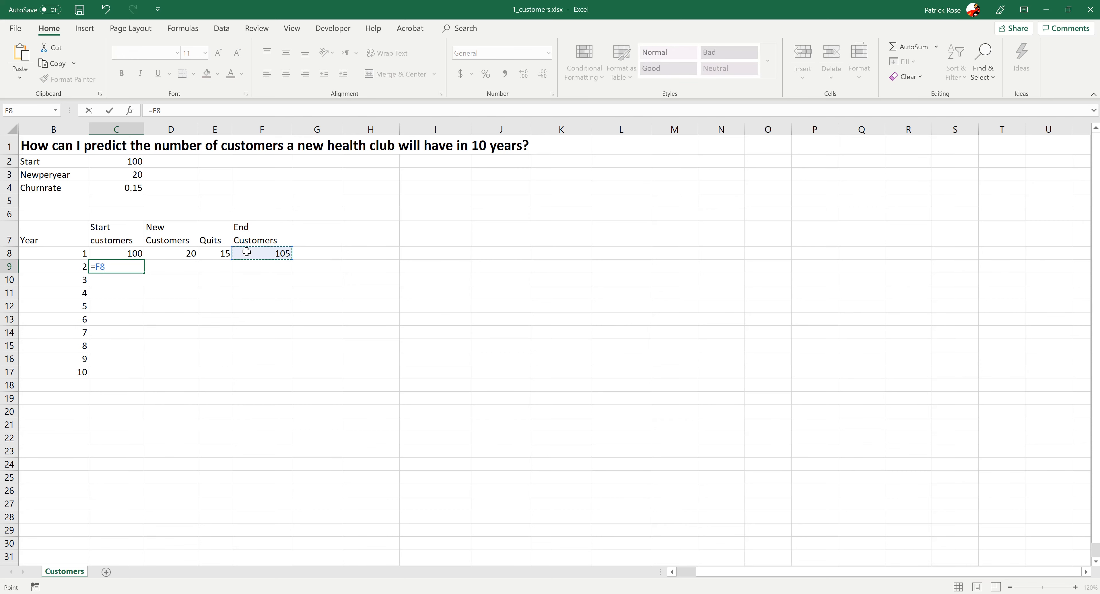
{"action": "key", "text": "Return"}
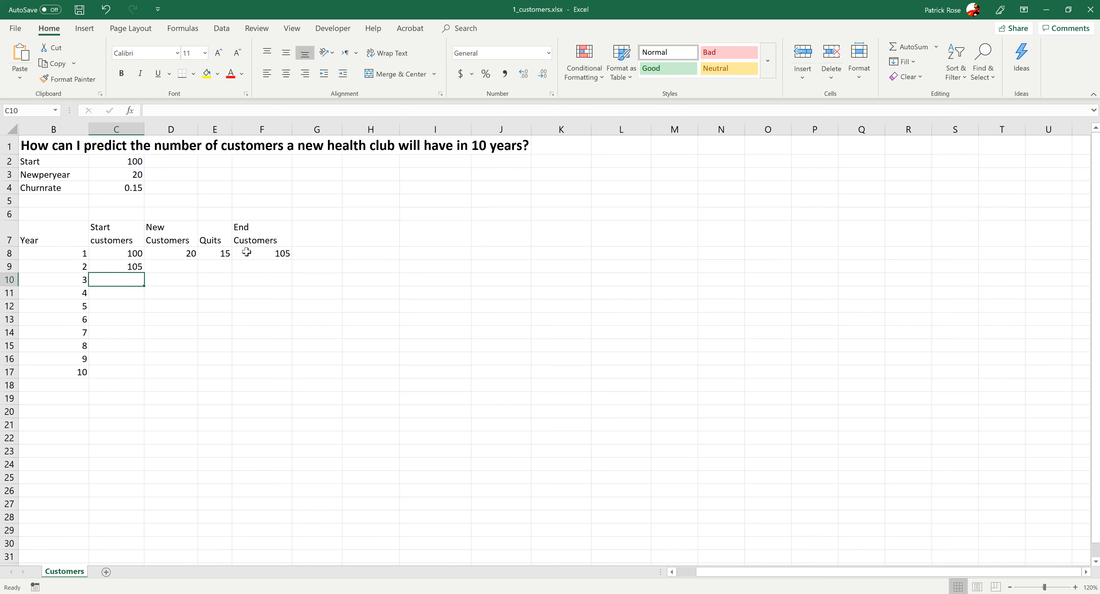
- Try filling the new-customers formula from D8 down into D9
{"action": "left_click", "coordinate": [170, 266]}
{"action": "left_click", "coordinate": [172, 254]}
{"action": "left_click", "coordinate": [171, 265]}
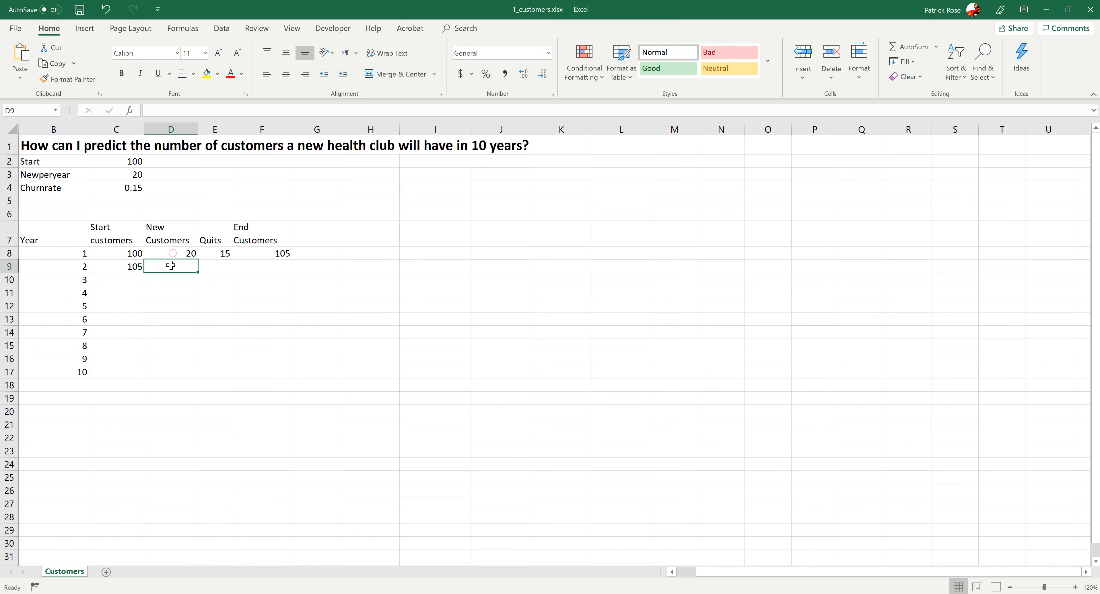
{"action": "left_click", "coordinate": [171, 254]}
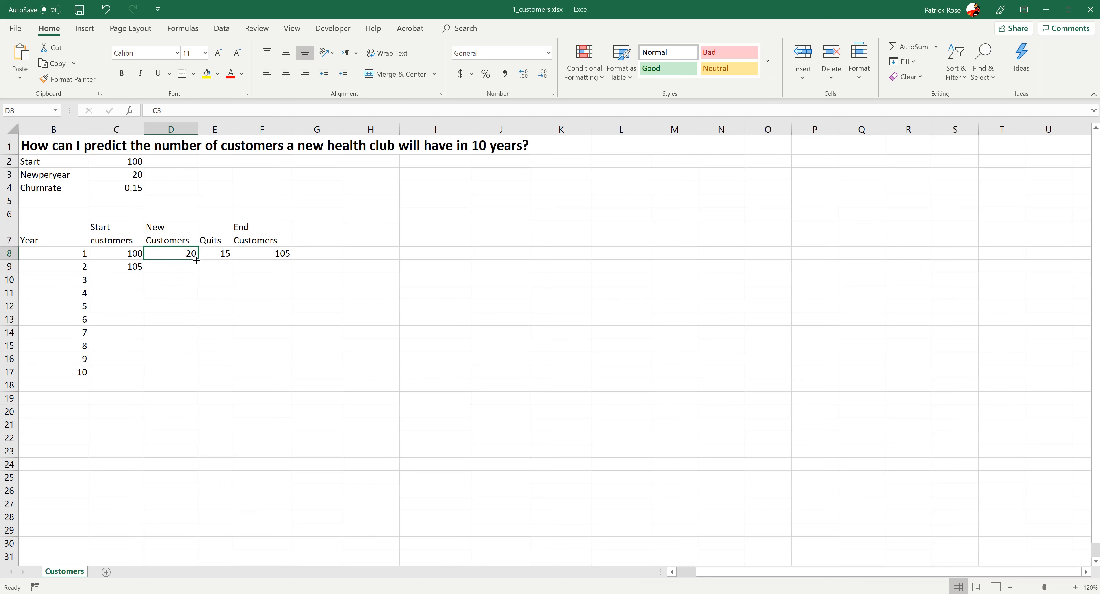
{"action": "left_click_drag", "start_coordinate": [199, 260], "coordinate": [195, 268]}
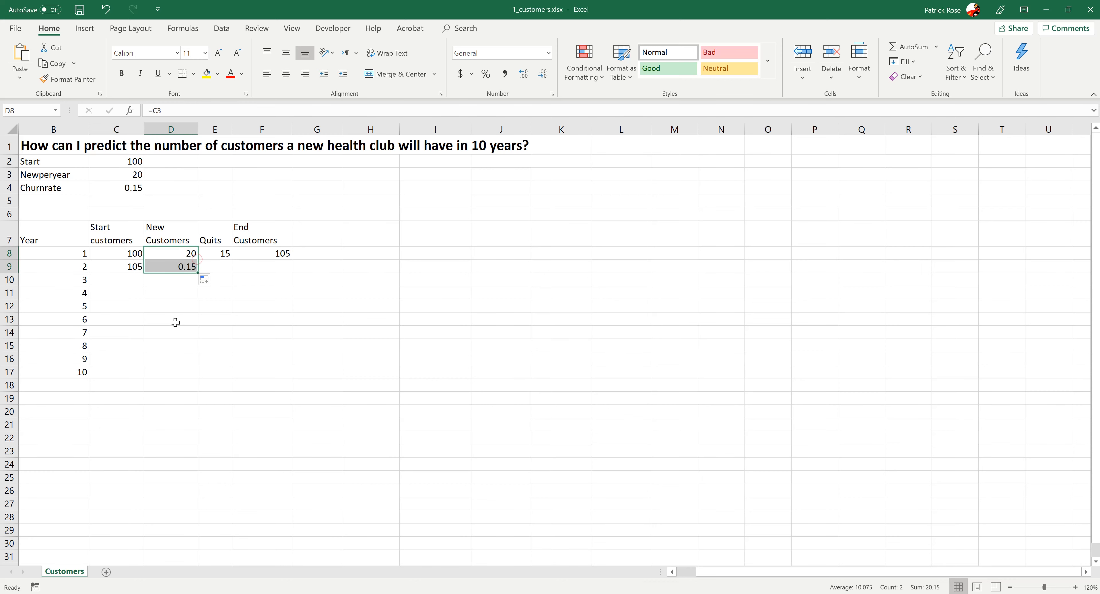
{"action": "left_click", "coordinate": [175, 324]}
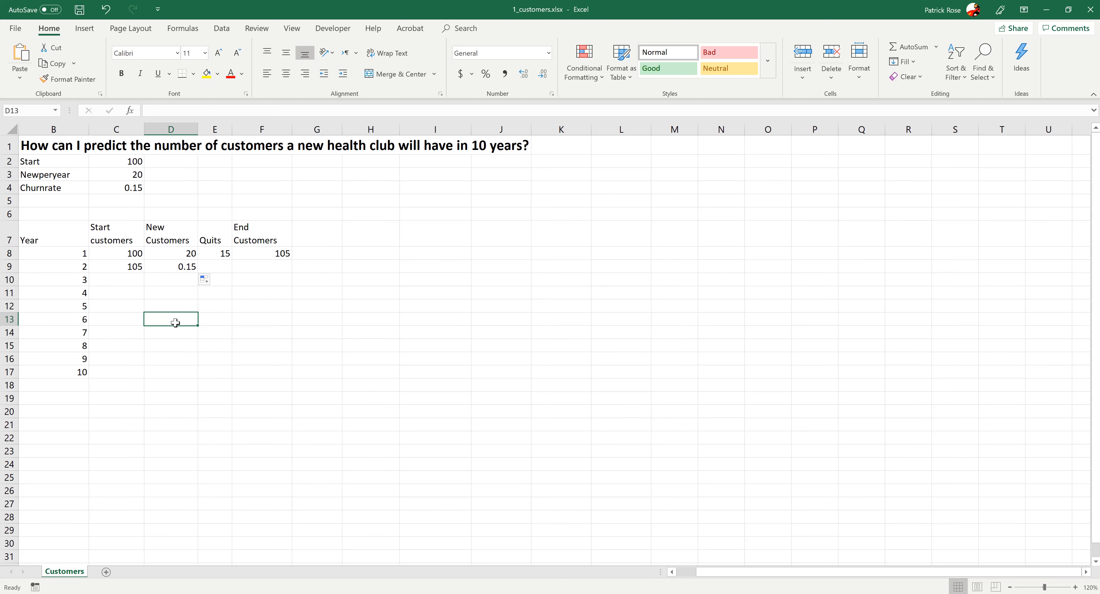
- Review D8's formula reference and clear the copied formula from D9
{"action": "left_click", "coordinate": [179, 252]}
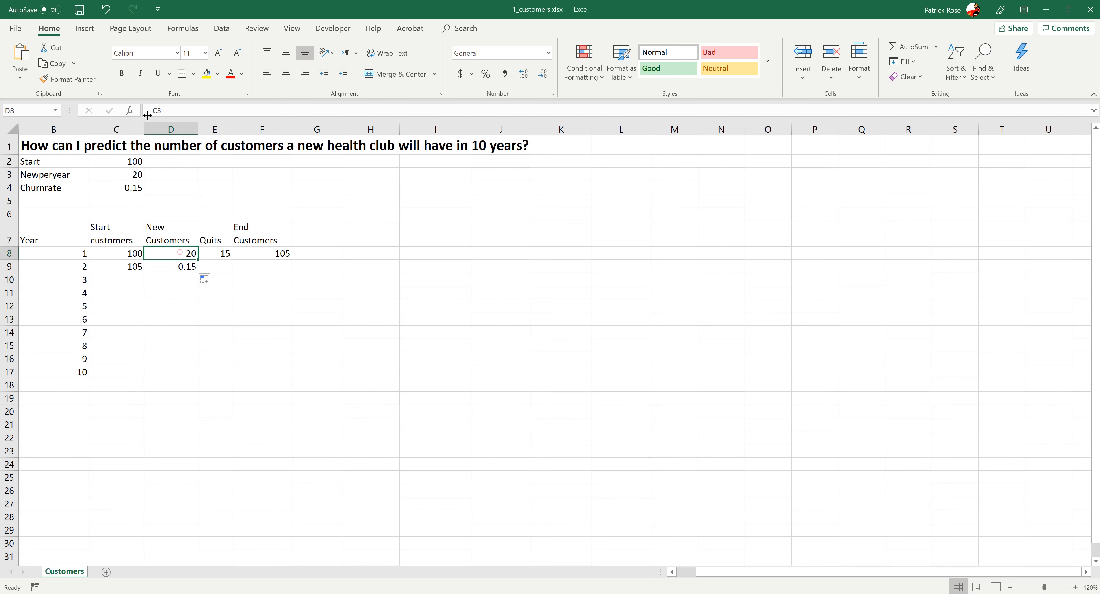
{"action": "left_click", "coordinate": [157, 112]}
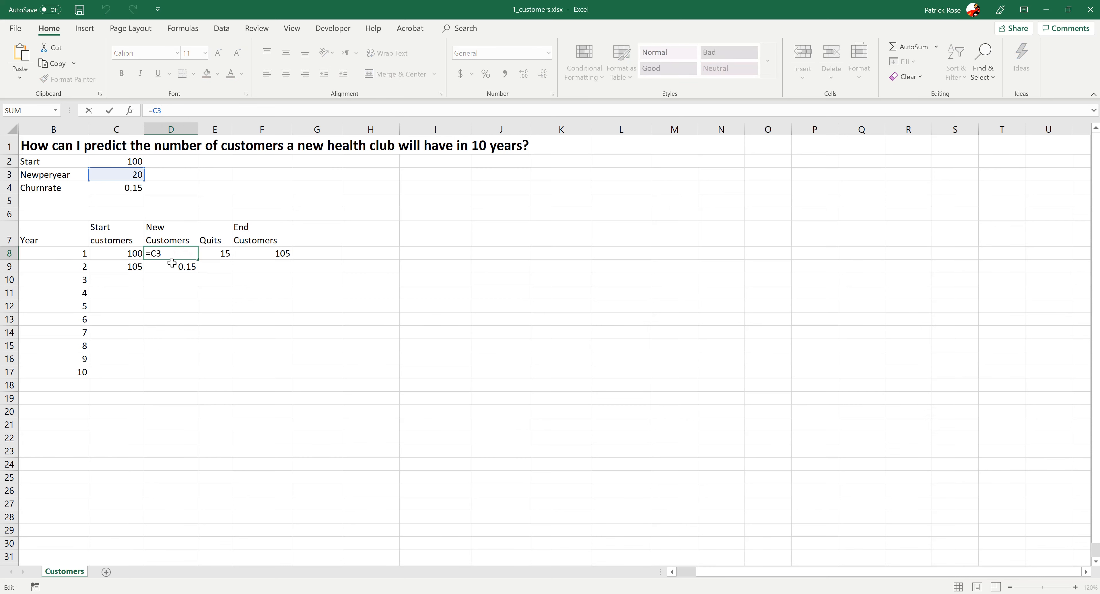
{"action": "key", "text": "Tab"}
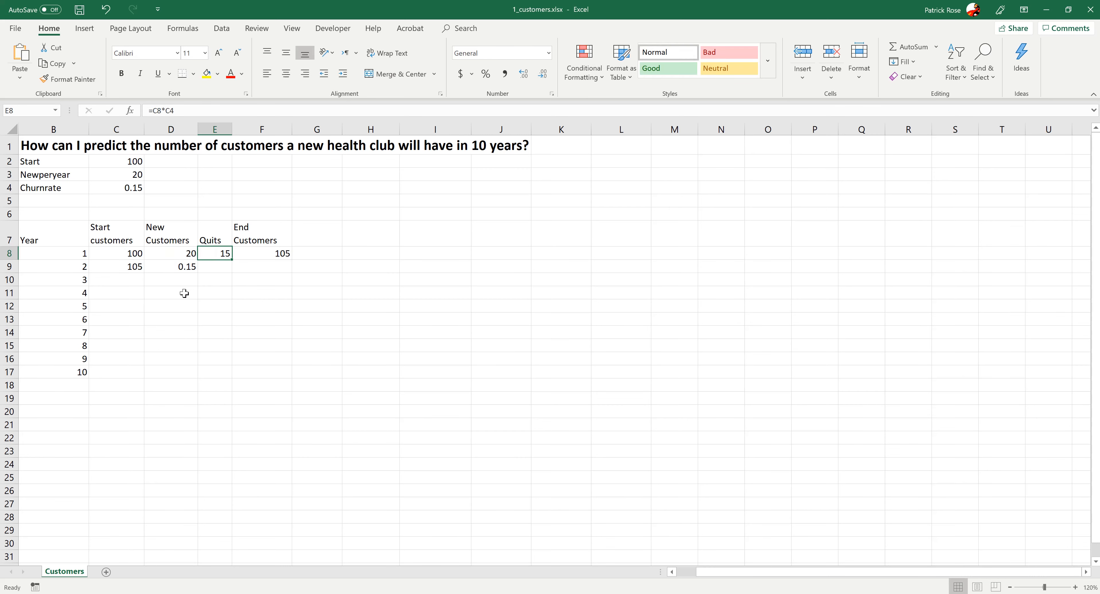
{"action": "left_click", "coordinate": [167, 267]}
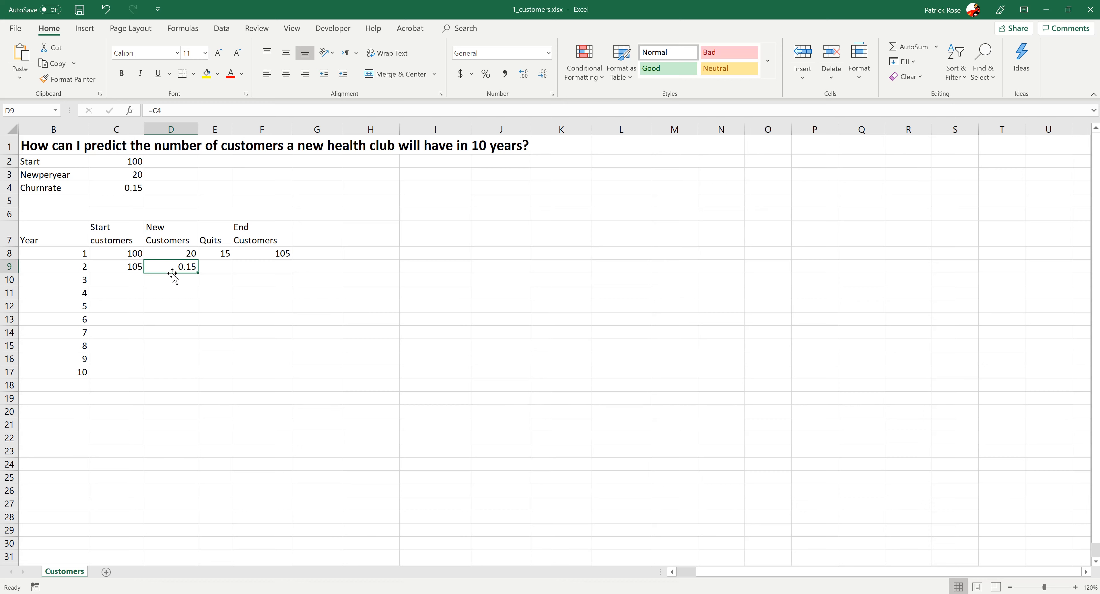
{"action": "key", "text": "BackSpace"}
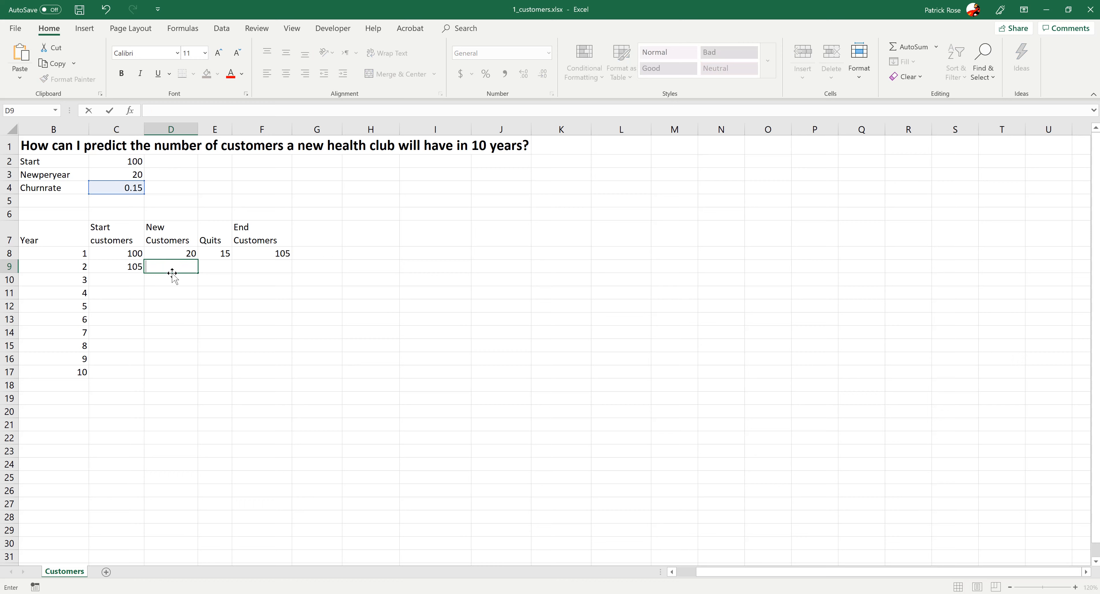
- Try entering =C3 in D9, then clear D9 again
{"action": "left_click", "coordinate": [160, 305]}
{"action": "left_click", "coordinate": [159, 266]}
{"action": "type", "text": "=C#"}
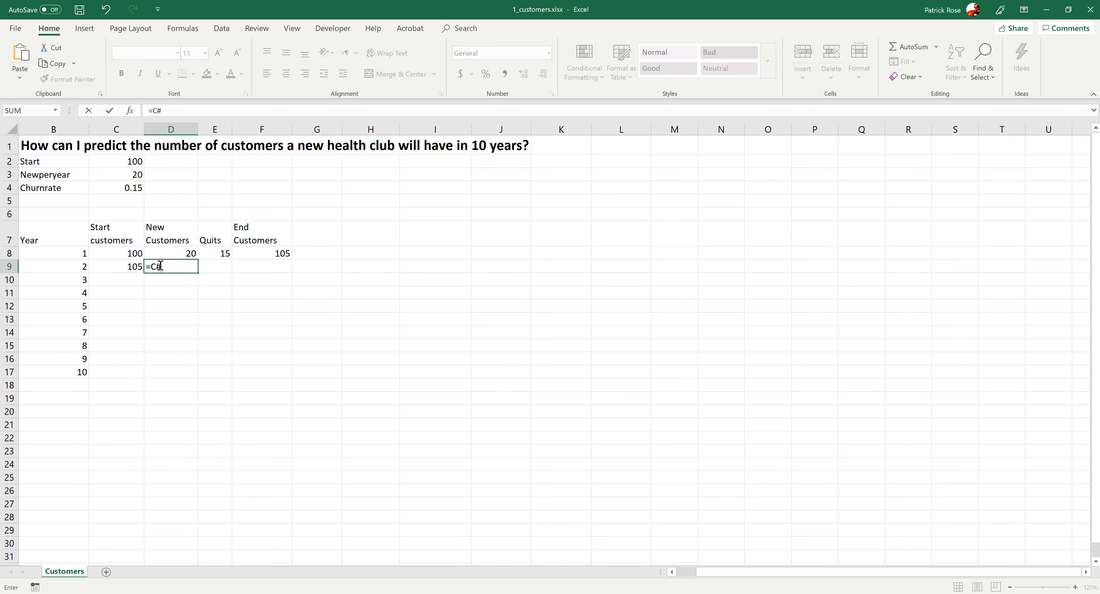
{"action": "type", "text": "3"}
{"action": "key", "text": "Tab"}
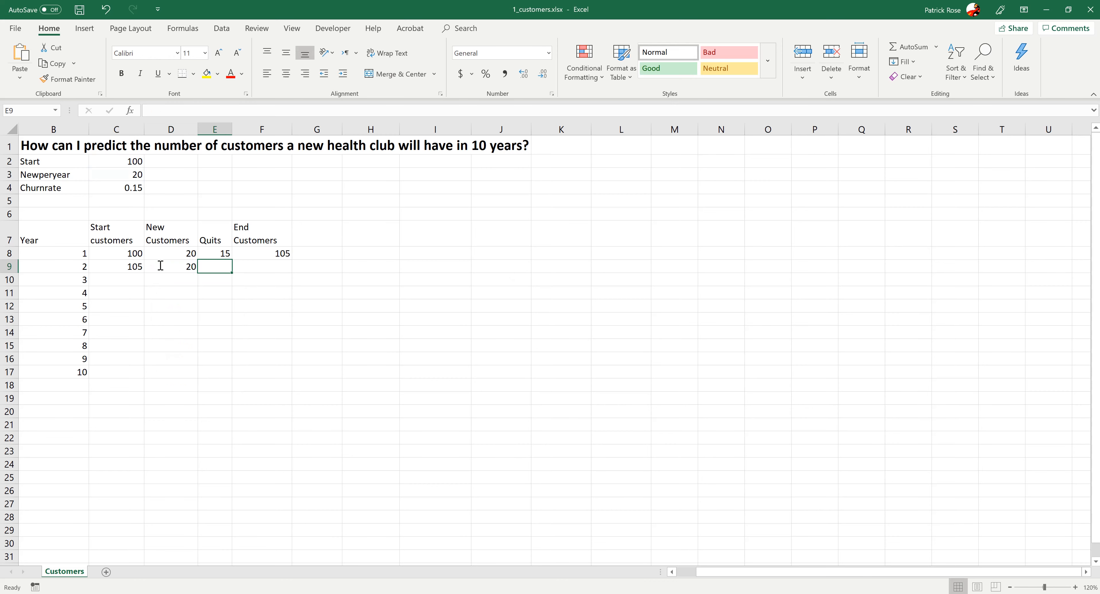
{"action": "left_click", "coordinate": [160, 266]}
{"action": "key", "text": "BackSpace"}
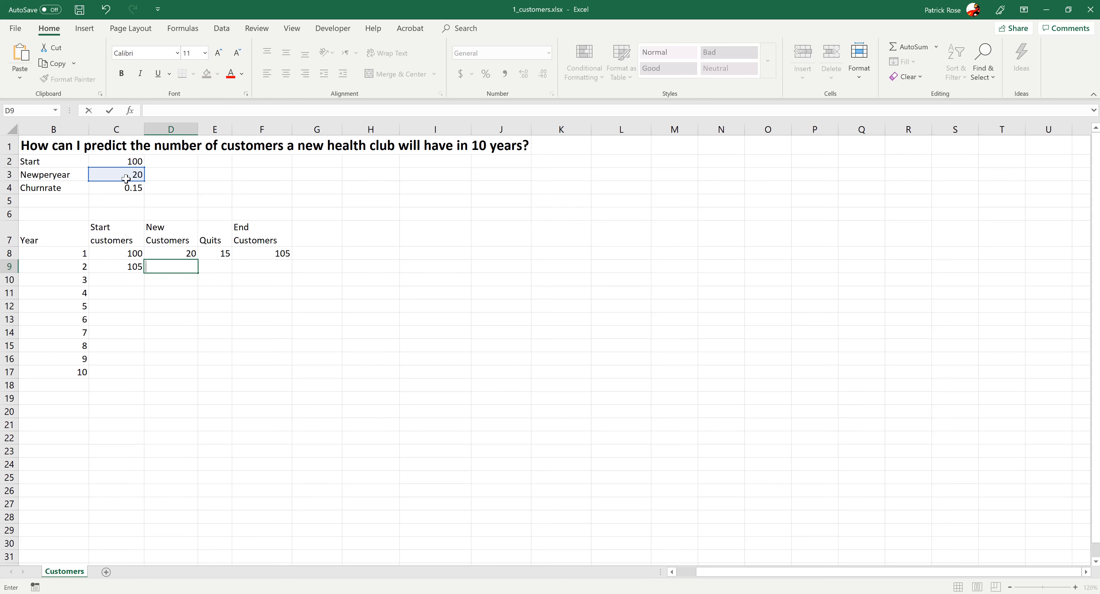
- Change D8's new-customers formula to =C$3 and fill it down through D17
{"action": "left_click", "coordinate": [165, 252]}
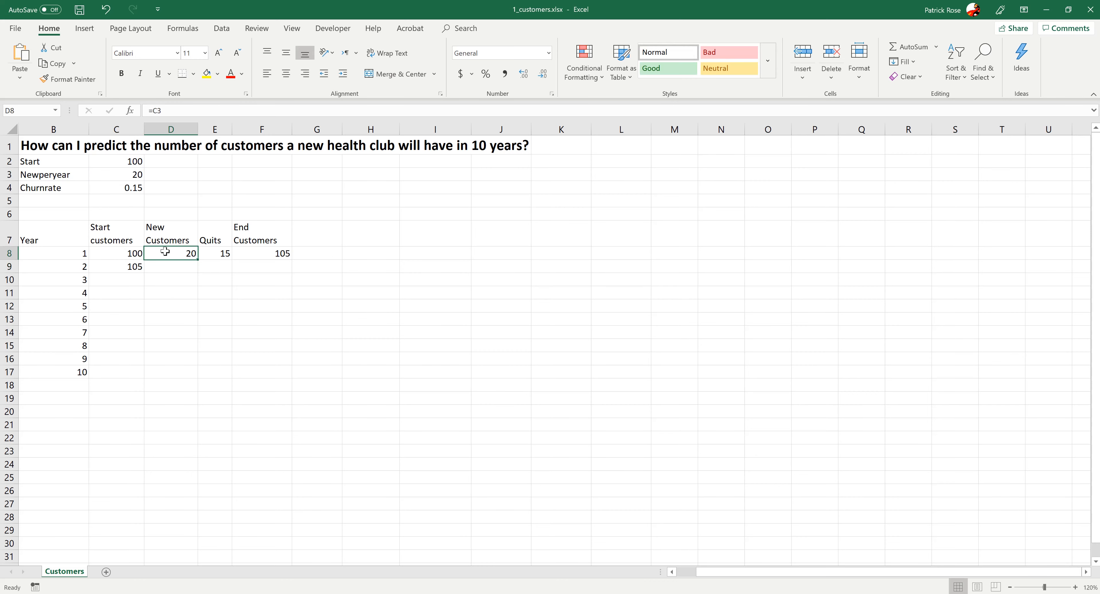
{"action": "left_click", "coordinate": [158, 110]}
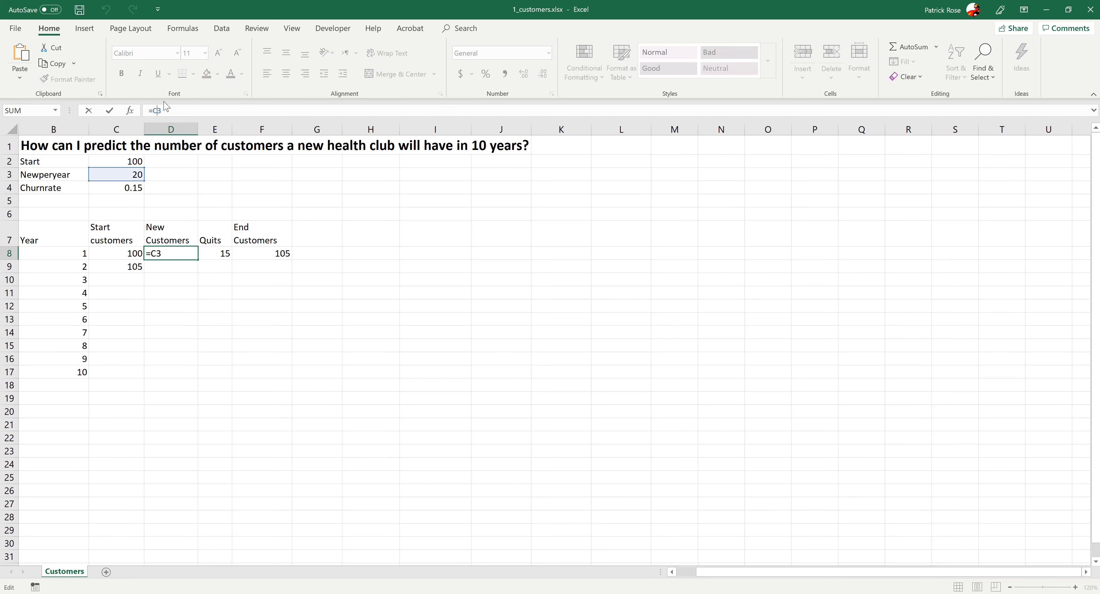
{"action": "type", "text": "$"}
{"action": "key", "text": "Tab"}
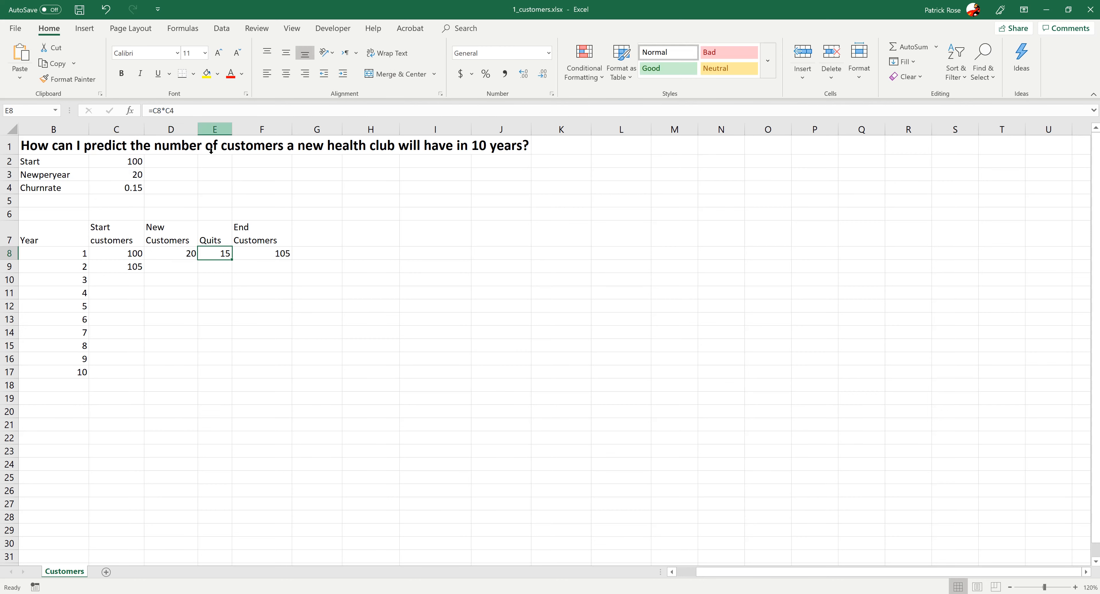
{"action": "left_click", "coordinate": [185, 255]}
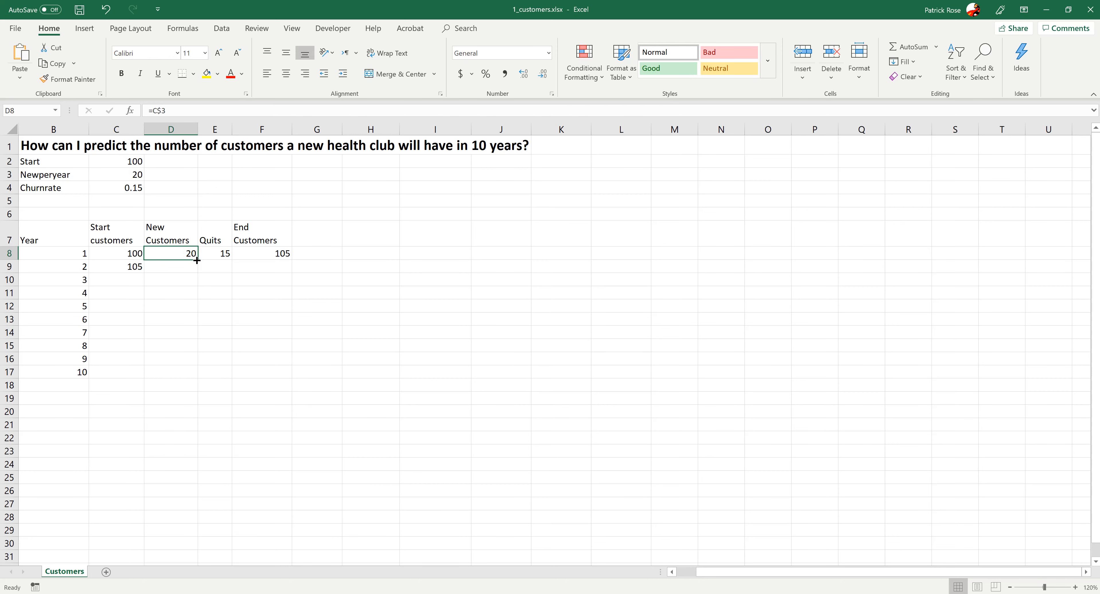
{"action": "left_click_drag", "start_coordinate": [201, 260], "coordinate": [201, 370]}
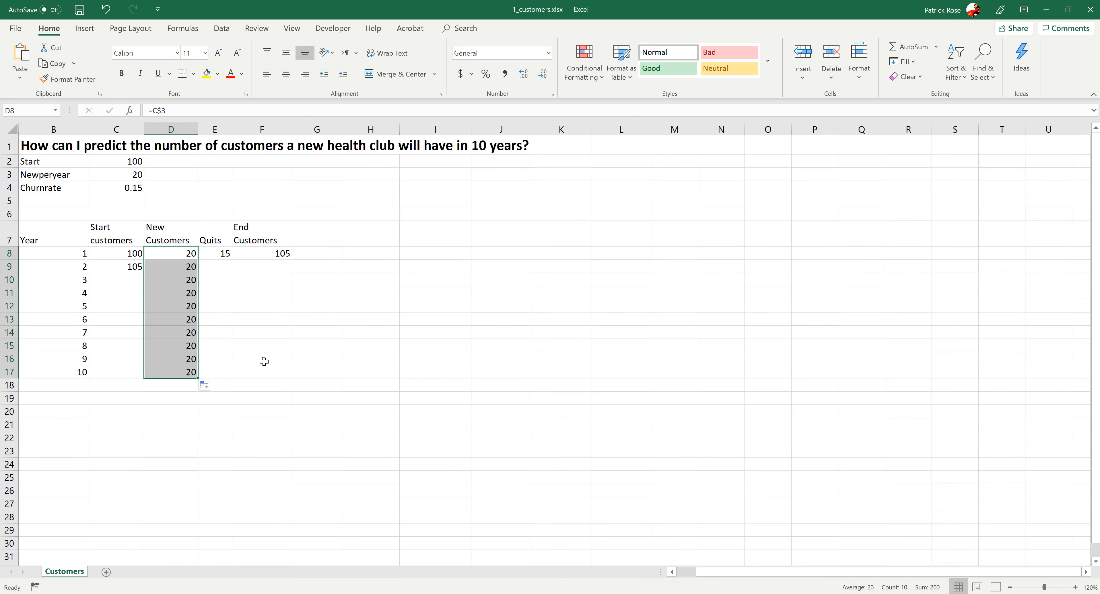
{"action": "left_click", "coordinate": [122, 174]}
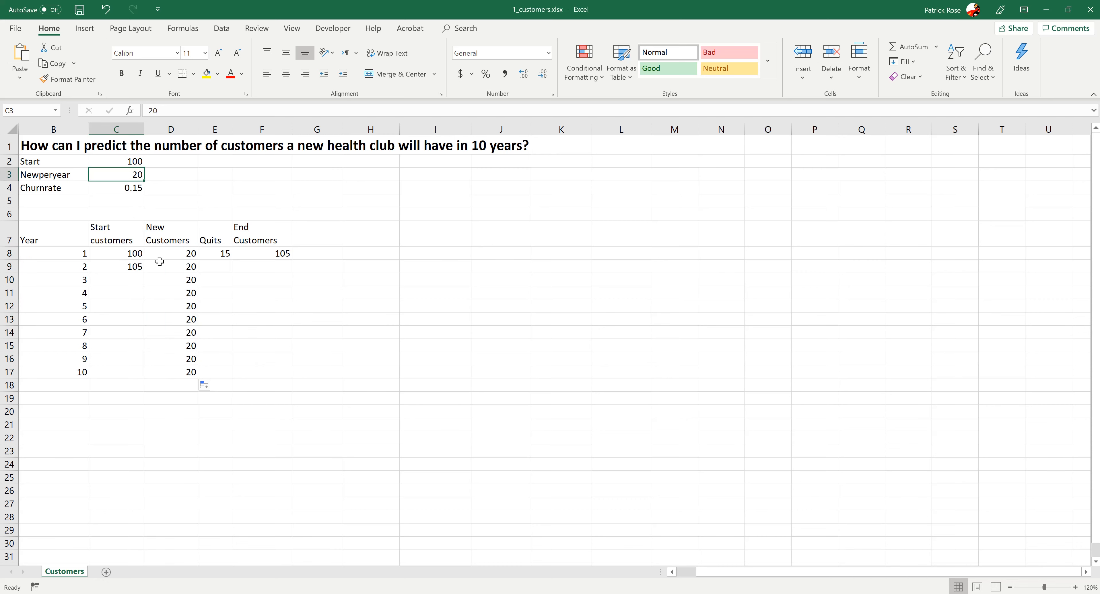
{"action": "left_click", "coordinate": [212, 253]}
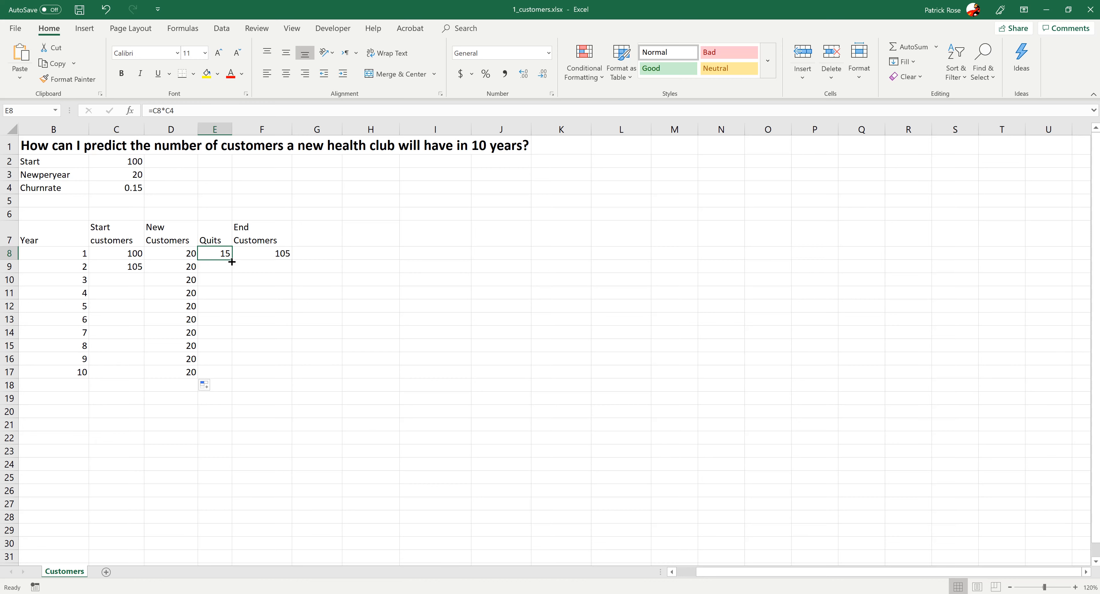
{"action": "left_click_drag", "start_coordinate": [231, 262], "coordinate": [231, 284]}
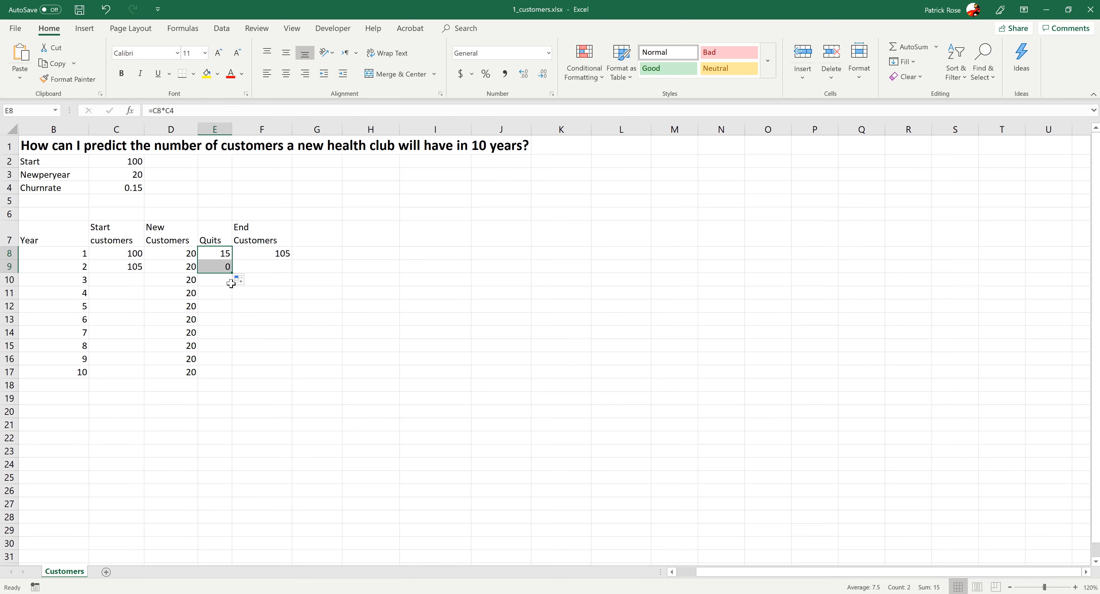
{"action": "left_click", "coordinate": [209, 305]}
{"action": "left_click", "coordinate": [206, 269]}
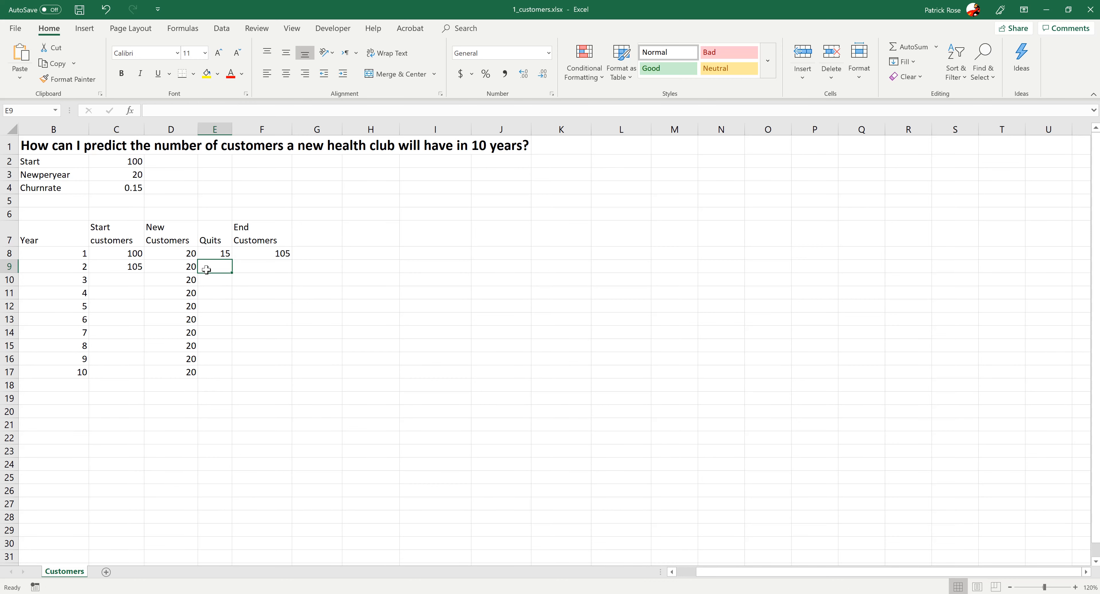
{"action": "key", "text": "Delete"}
- Make E8's quits formula use an absolute churn-rate reference, =C8*$C$4
{"action": "left_click", "coordinate": [225, 256]}
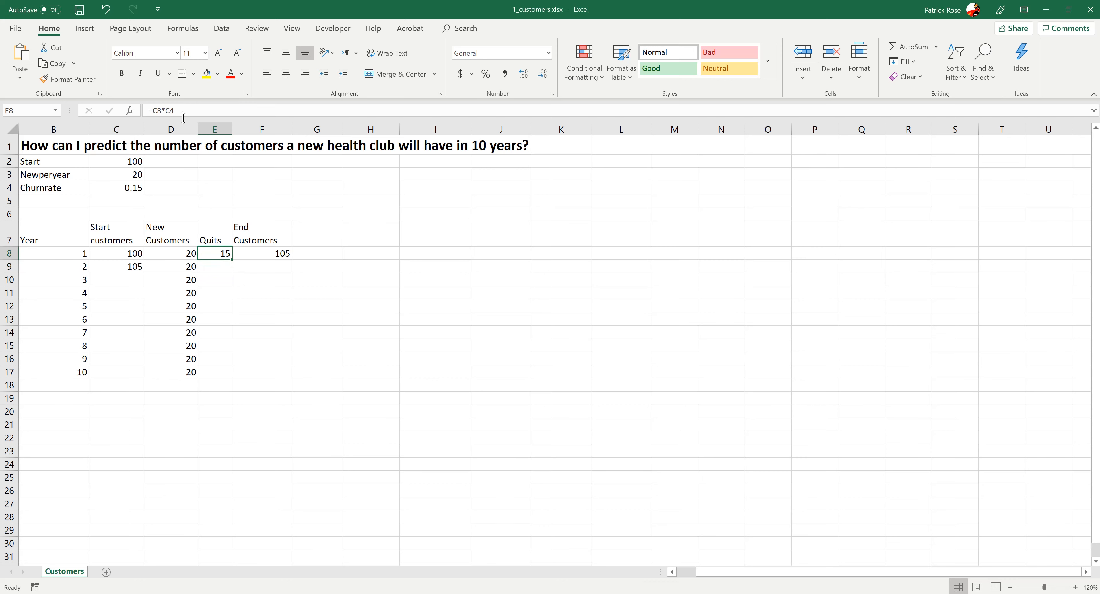
{"action": "left_click", "coordinate": [171, 110]}
{"action": "type", "text": "$"}
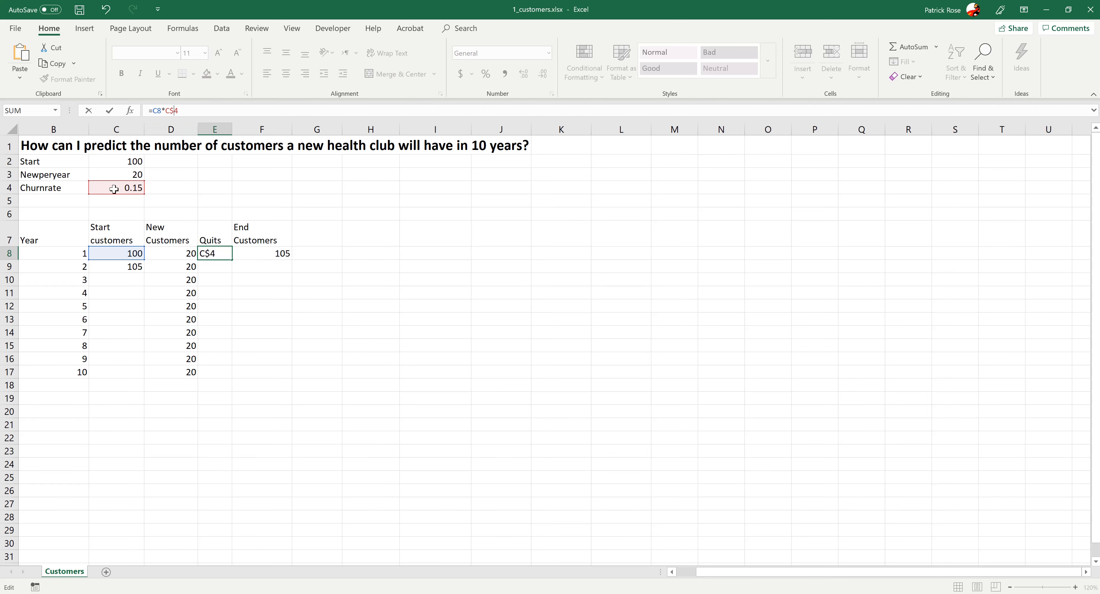
{"action": "key", "text": "Tab"}
{"action": "left_click", "coordinate": [213, 256]}
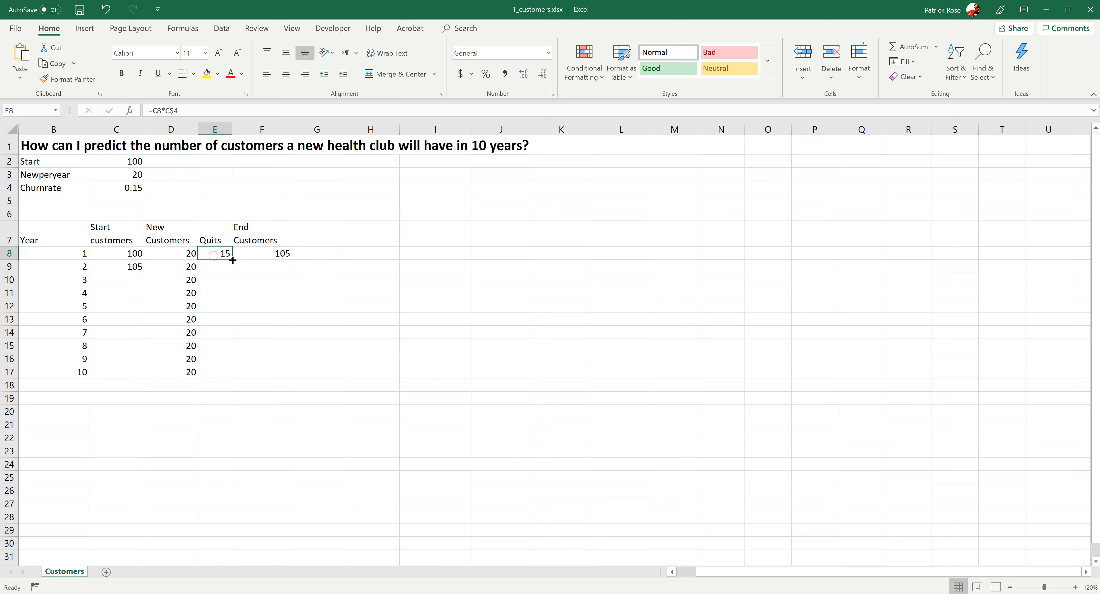
{"action": "left_click", "coordinate": [166, 110]}
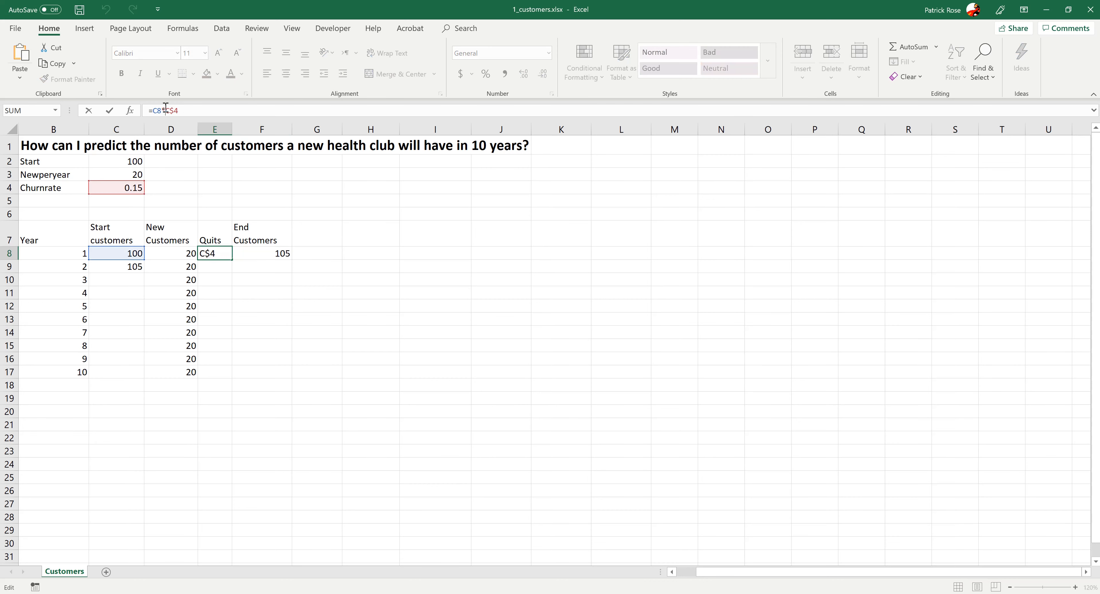
{"action": "type", "text": "$"}
{"action": "key", "text": "Tab"}
- Fill E8's quits formula down through E17
{"action": "left_click", "coordinate": [220, 256]}
{"action": "left_click_drag", "start_coordinate": [232, 259], "coordinate": [227, 377]}
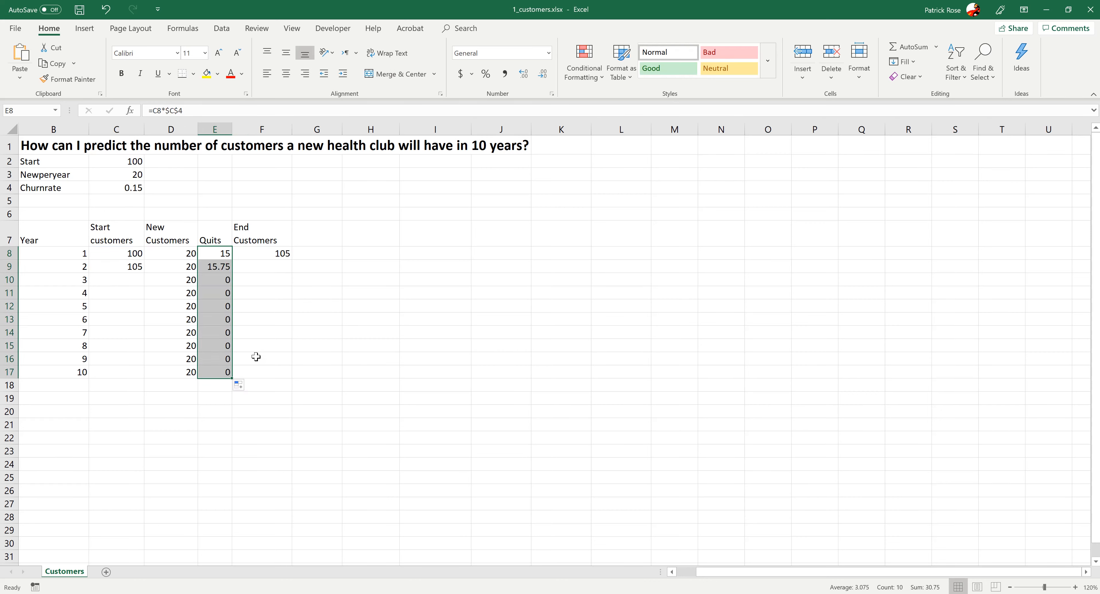
{"action": "left_click", "coordinate": [221, 279]}
{"action": "left_click", "coordinate": [219, 267]}
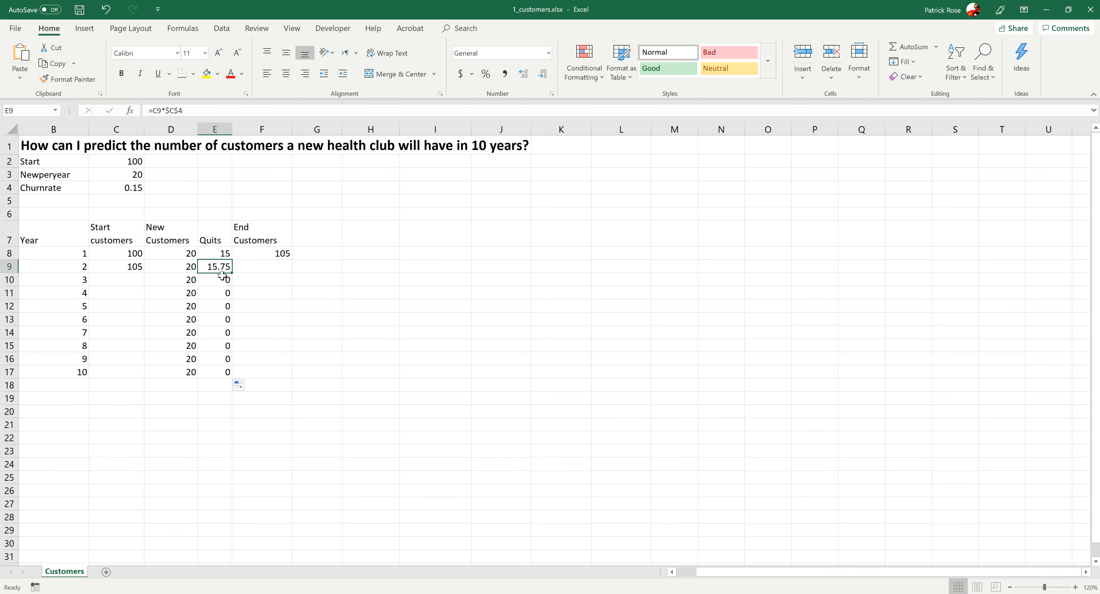
- Fill F8's end-customers formula down through F17
{"action": "left_click_drag", "start_coordinate": [214, 280], "coordinate": [218, 373]}
{"action": "left_click_drag", "start_coordinate": [119, 282], "coordinate": [113, 375]}
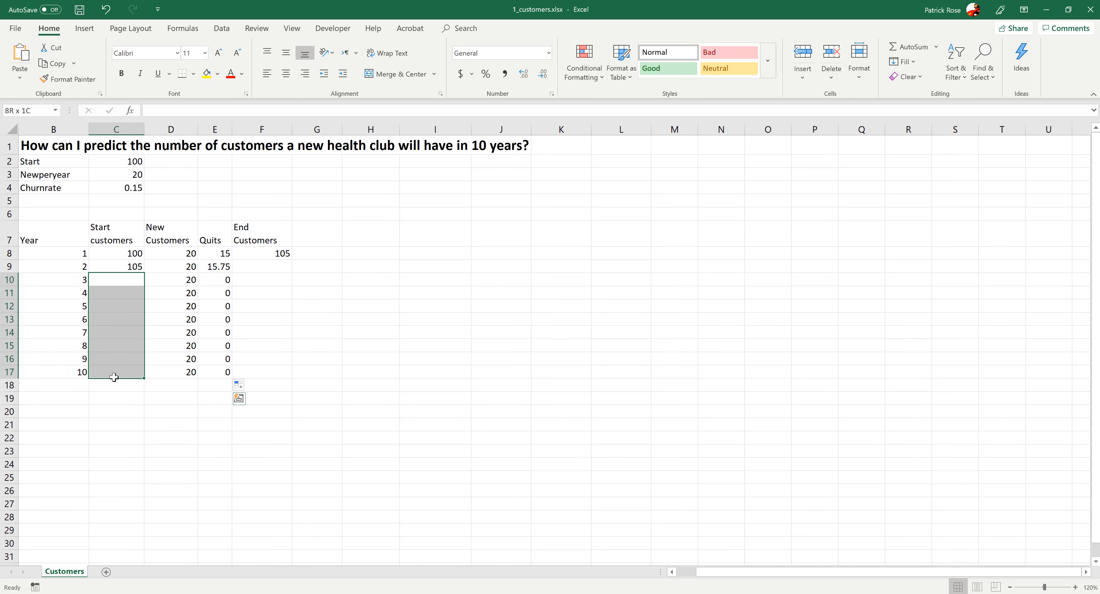
{"action": "left_click", "coordinate": [251, 268]}
{"action": "left_click", "coordinate": [254, 252]}
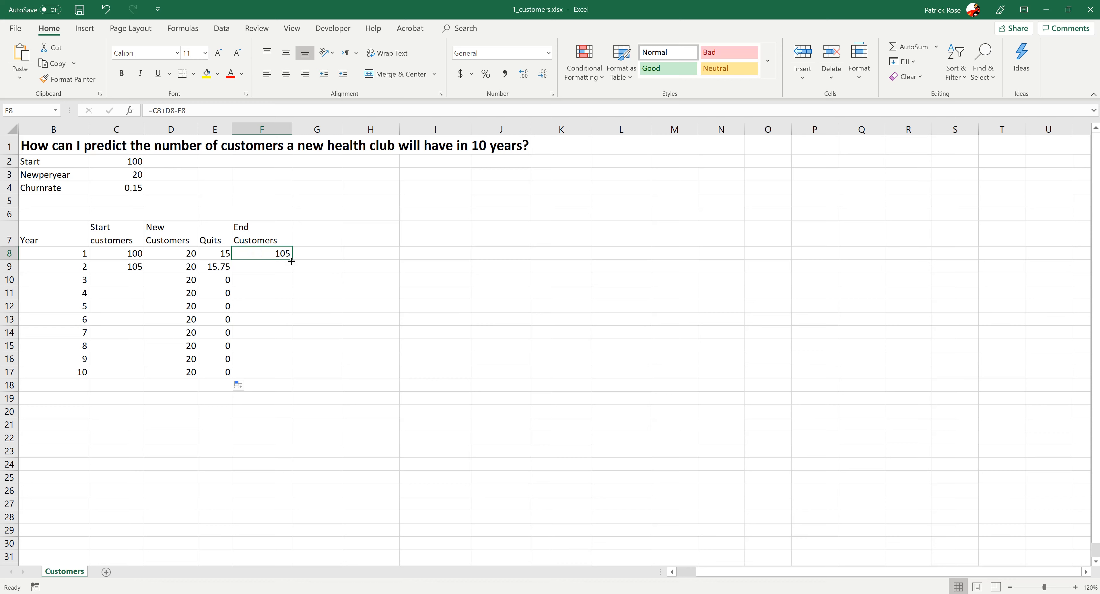
{"action": "left_click_drag", "start_coordinate": [292, 260], "coordinate": [277, 375]}
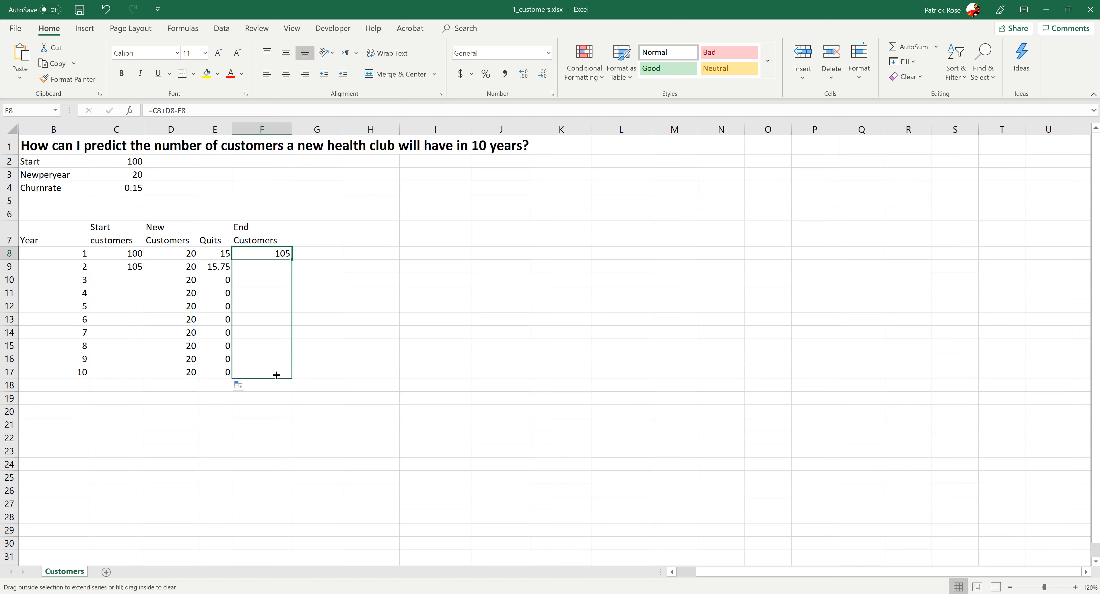
{"action": "left_click_drag", "start_coordinate": [276, 375], "coordinate": [276, 375]}
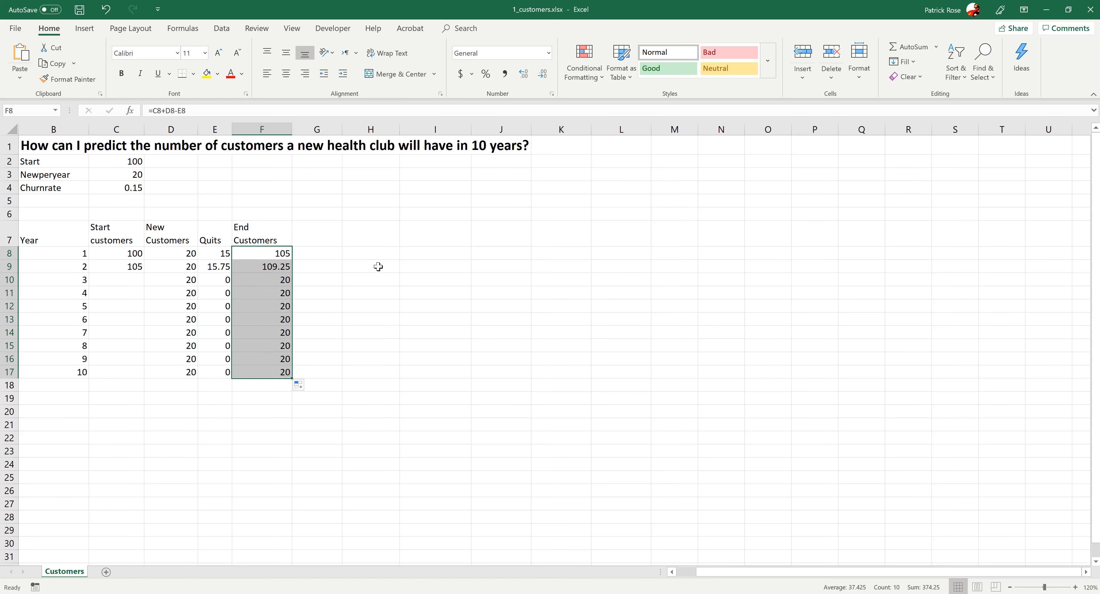
- Inspect the end-customers formulas in F8 and F11 without changing them
{"action": "left_click", "coordinate": [276, 253]}
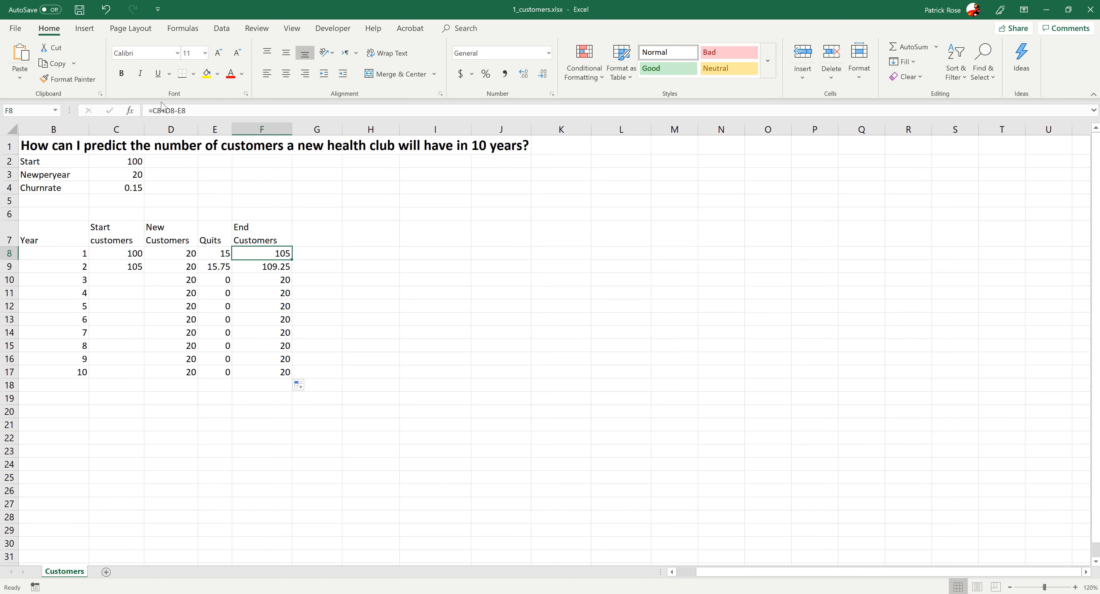
{"action": "left_click", "coordinate": [164, 110]}
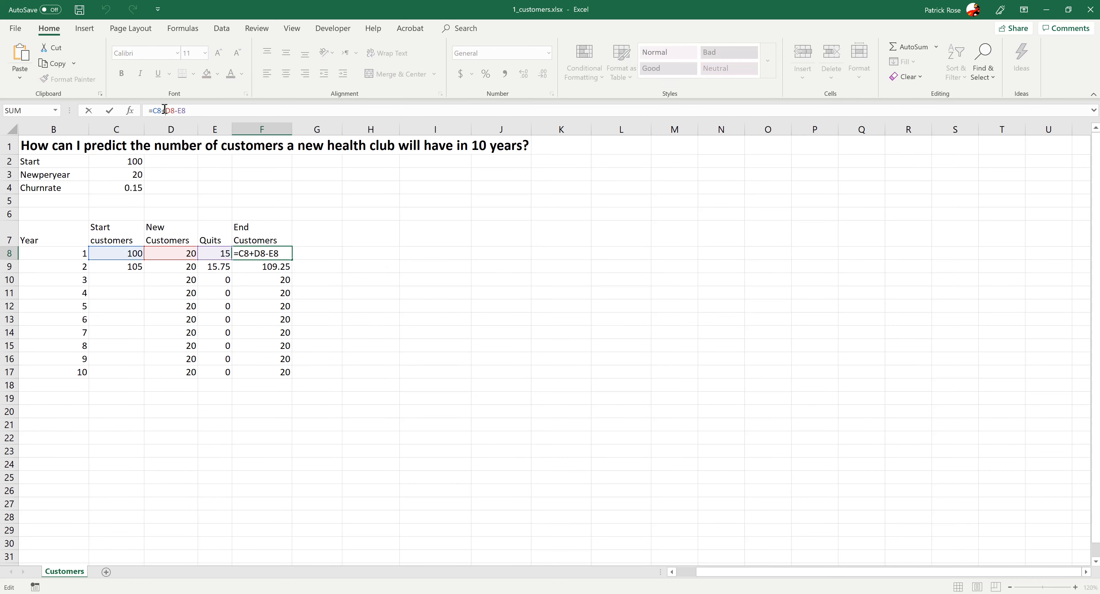
{"action": "left_click", "coordinate": [264, 389]}
{"action": "left_click", "coordinate": [175, 310]}
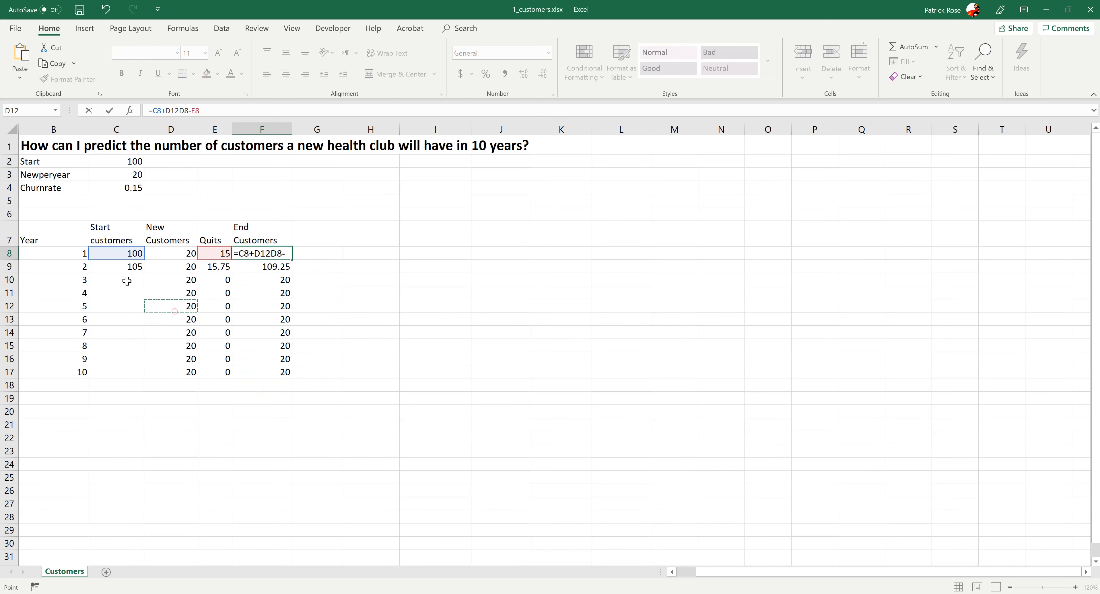
{"action": "key", "text": "Escape"}
{"action": "left_click", "coordinate": [261, 294]}
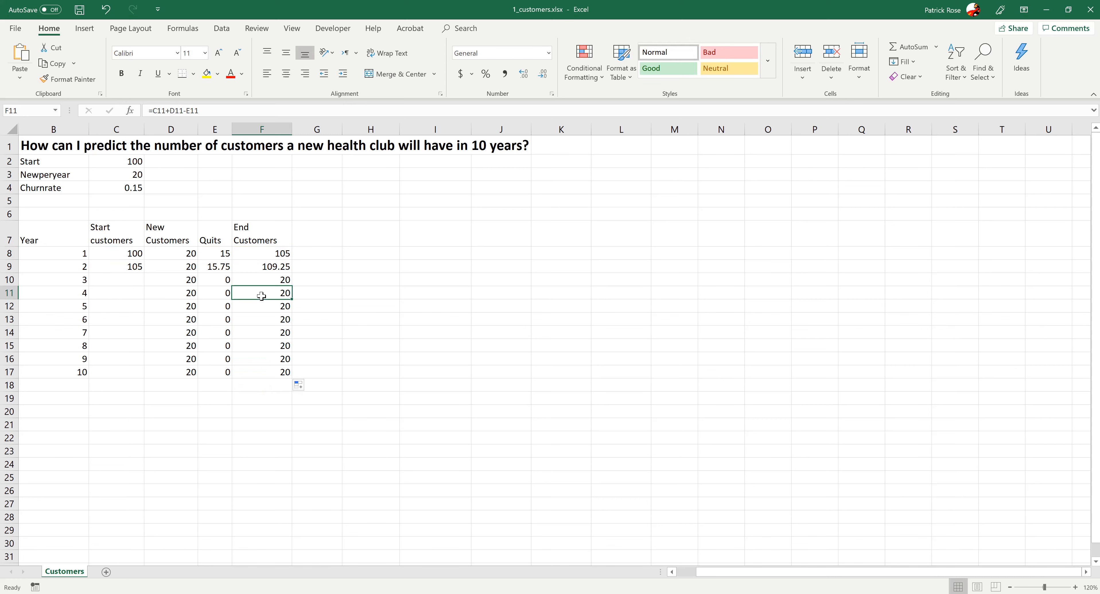
- Fill C9's start-customers formula down through C17
{"action": "left_click", "coordinate": [119, 267]}
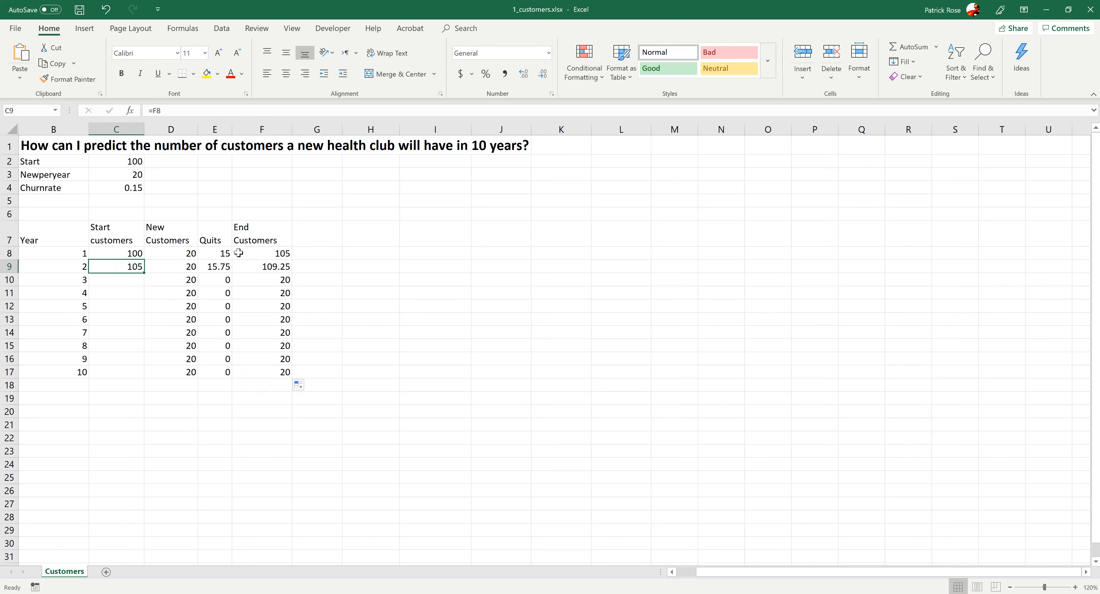
{"action": "left_click_drag", "start_coordinate": [144, 272], "coordinate": [143, 375]}
{"action": "left_click", "coordinate": [254, 426]}
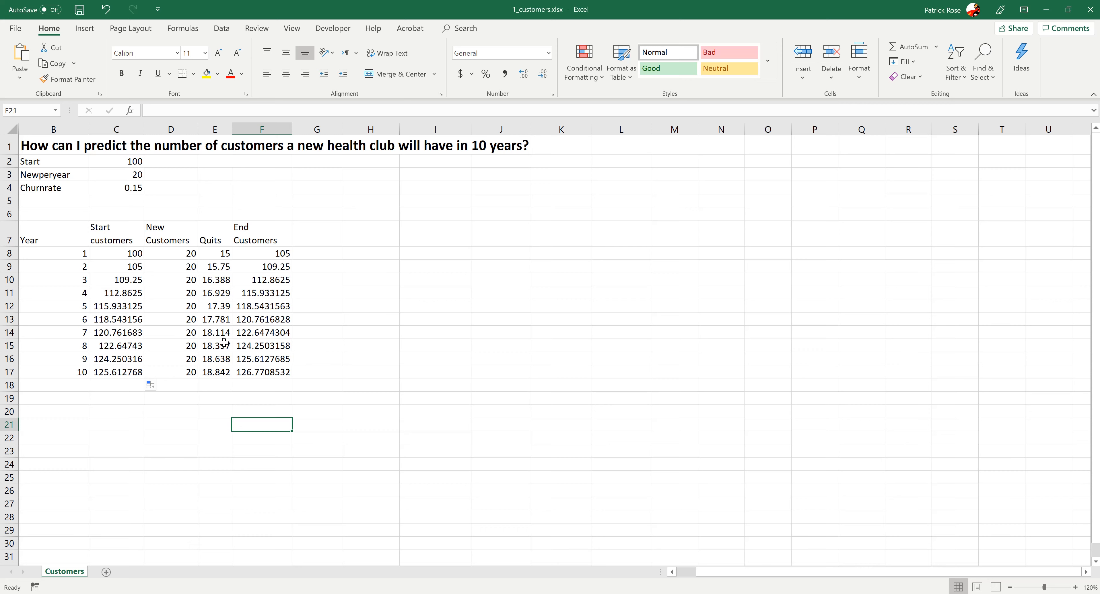
- Format the forecast values in C8:F17 to show no decimal places
{"action": "left_click_drag", "start_coordinate": [130, 255], "coordinate": [279, 371]}
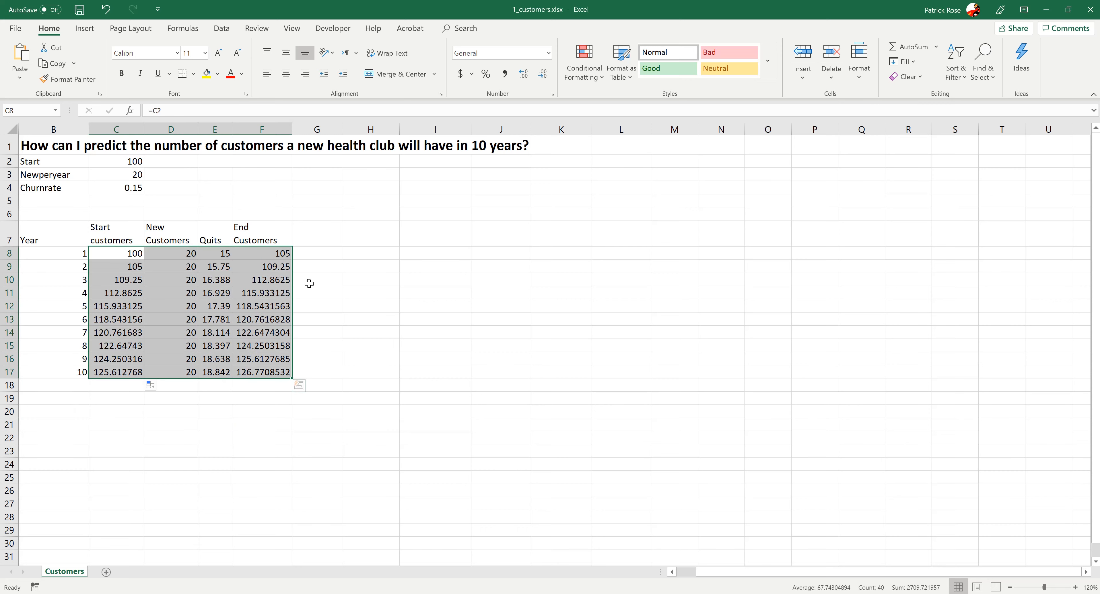
{"action": "left_click", "coordinate": [522, 74]}
{"action": "left_click", "coordinate": [522, 74]}
{"action": "left_click", "coordinate": [521, 73]}
{"action": "left_click", "coordinate": [519, 72]}
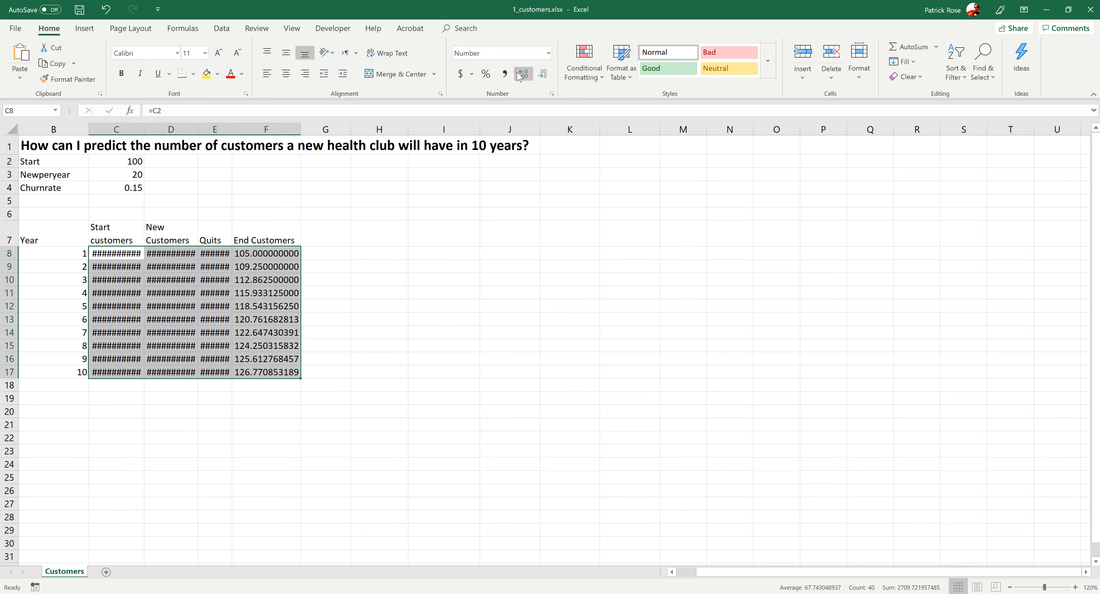
{"action": "left_click", "coordinate": [547, 78]}
{"action": "left_click", "coordinate": [546, 77]}
{"action": "left_click", "coordinate": [546, 78]}
{"action": "left_click", "coordinate": [546, 78]}
{"action": "left_click", "coordinate": [547, 78]}
{"action": "left_click", "coordinate": [547, 78]}
{"action": "left_click", "coordinate": [547, 78]}
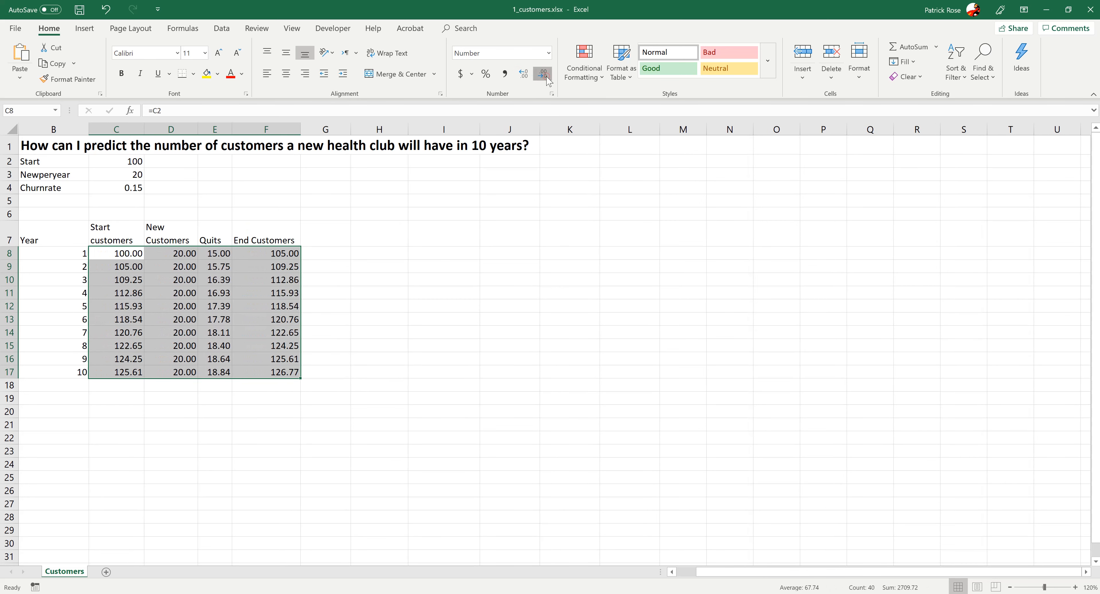
{"action": "left_click", "coordinate": [547, 78]}
{"action": "left_click", "coordinate": [546, 78]}
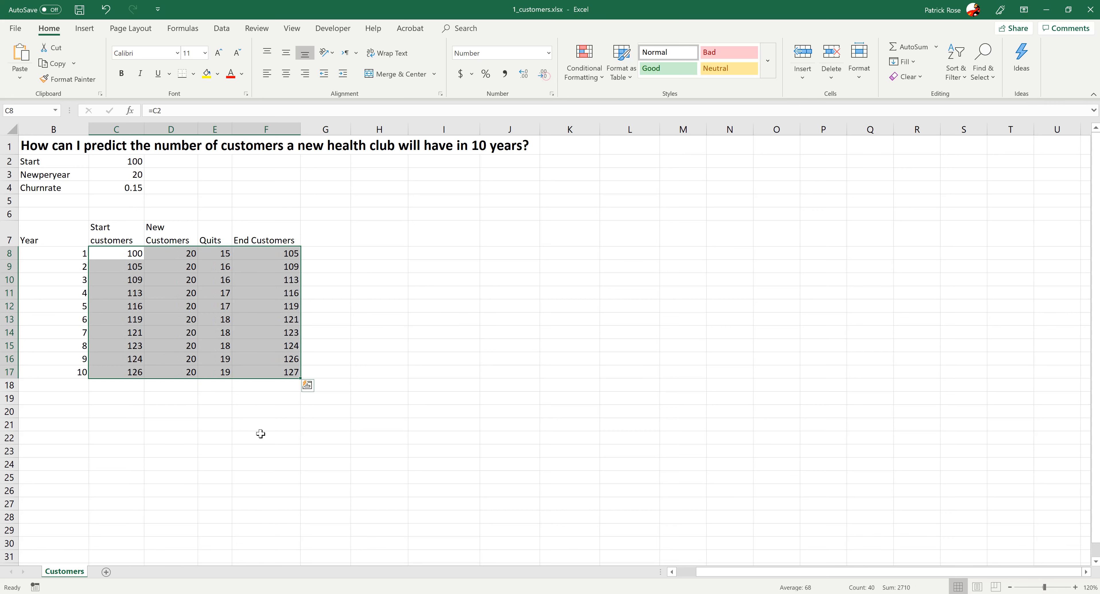
- Set the width of columns C through F to 25
{"action": "left_click", "coordinate": [223, 435]}
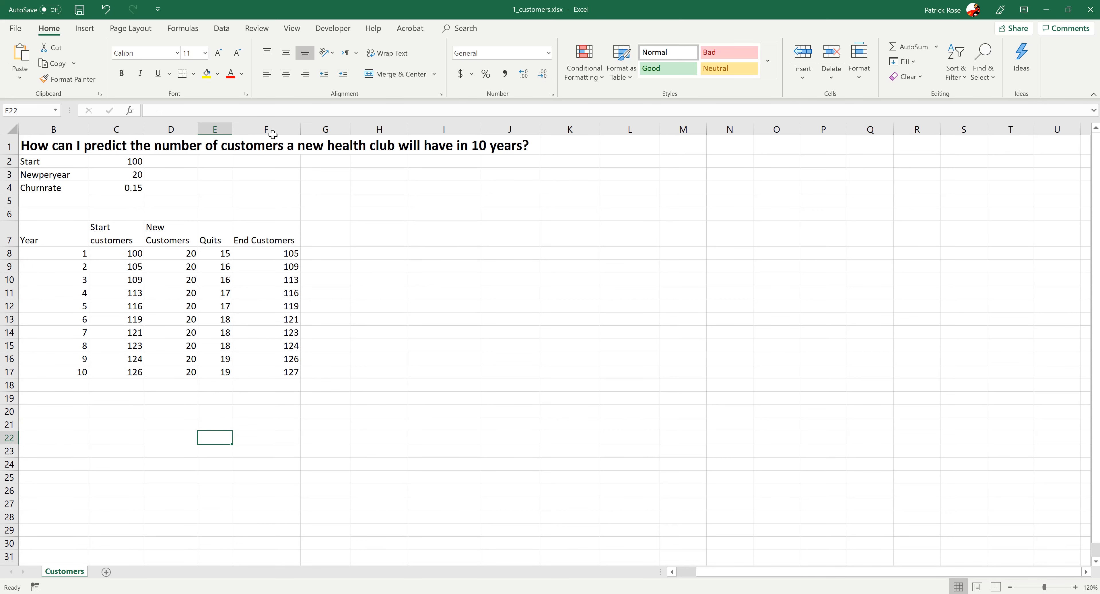
{"action": "left_click_drag", "start_coordinate": [273, 131], "coordinate": [127, 131]}
{"action": "right_click", "coordinate": [128, 130]}
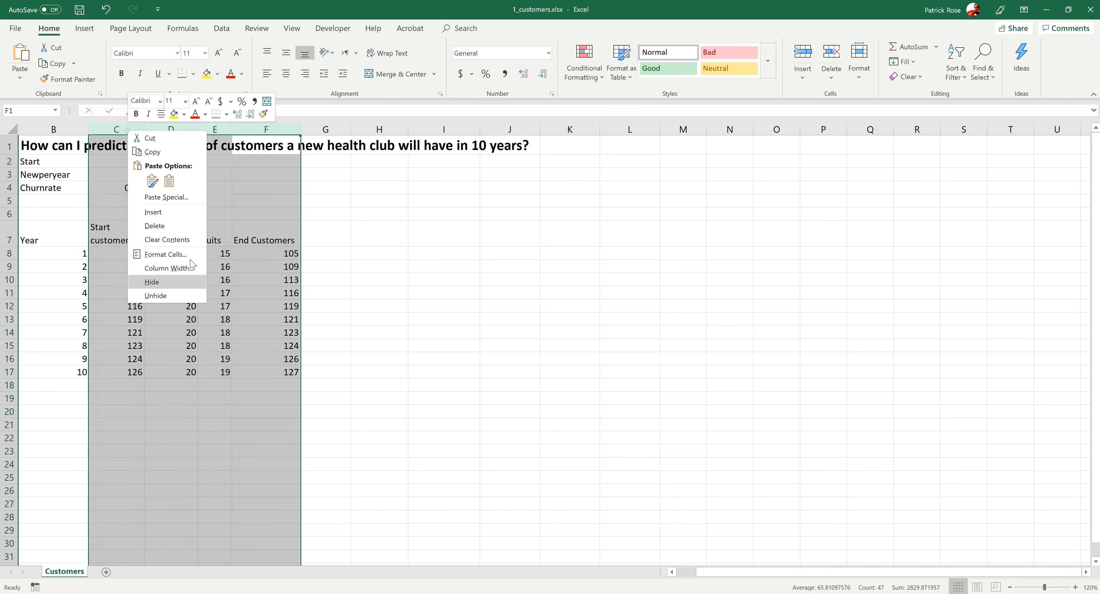
{"action": "left_click", "coordinate": [190, 273]}
{"action": "type", "text": "25"}
{"action": "key", "text": "Return"}
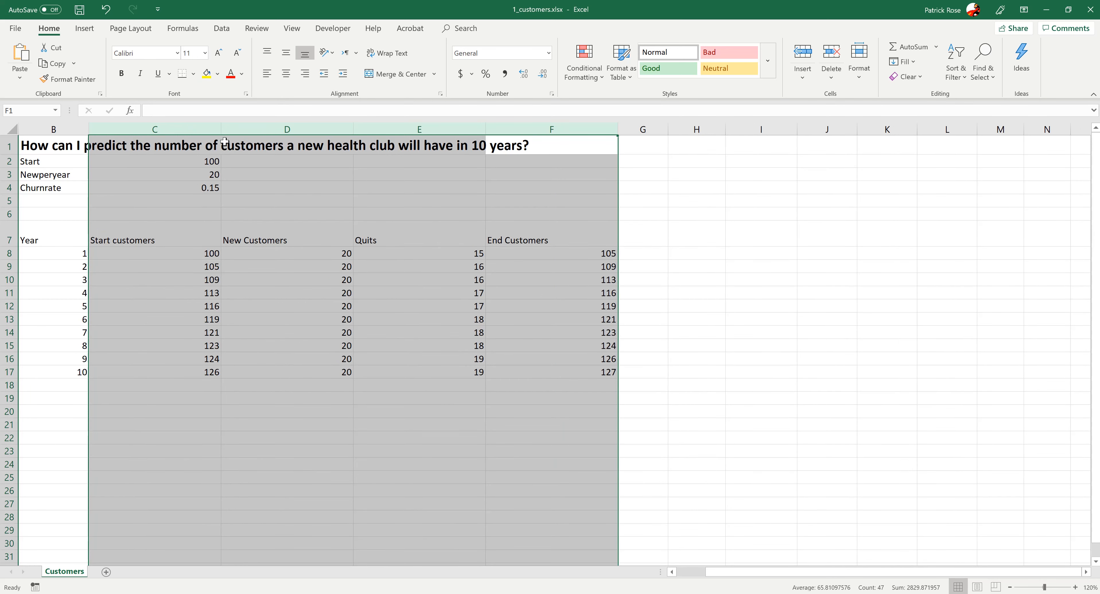
- Change the width of columns C through F back to a narrower setting
{"action": "right_click", "coordinate": [198, 130]}
{"action": "left_click", "coordinate": [239, 268]}
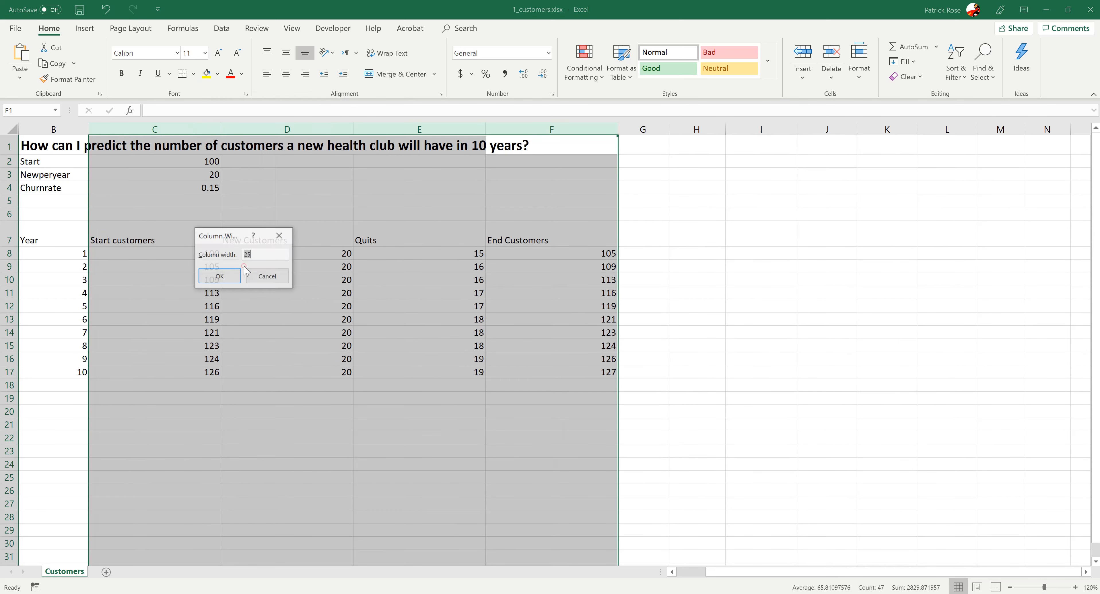
{"action": "key", "text": "Return"}
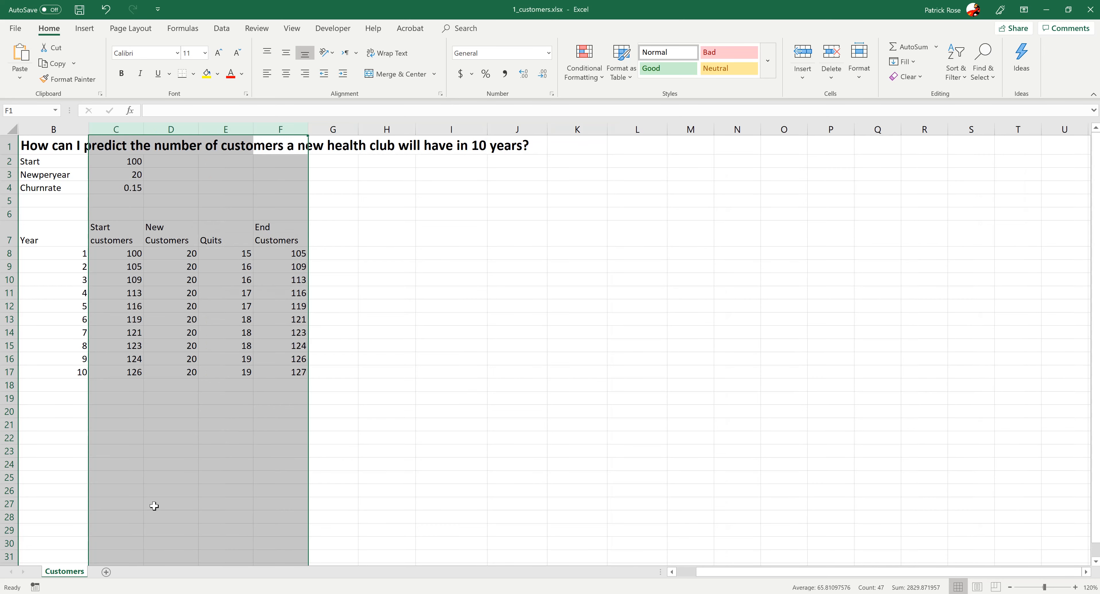
{"action": "left_click", "coordinate": [167, 441]}
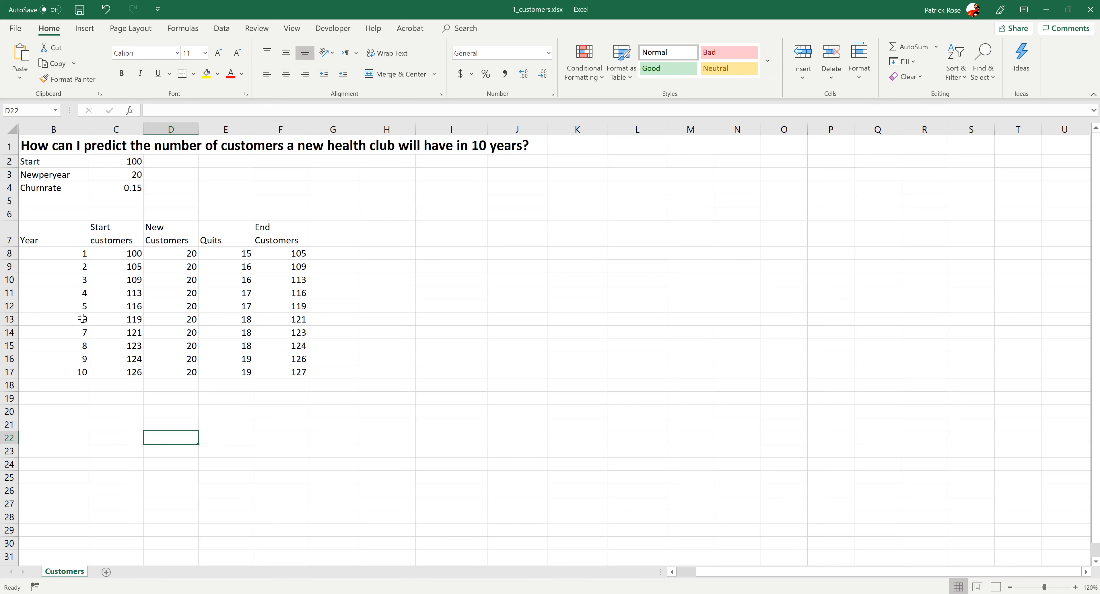
- Inspect the start-customers formula in C8 and the end-customers formula in F17
{"action": "left_click", "coordinate": [258, 386]}
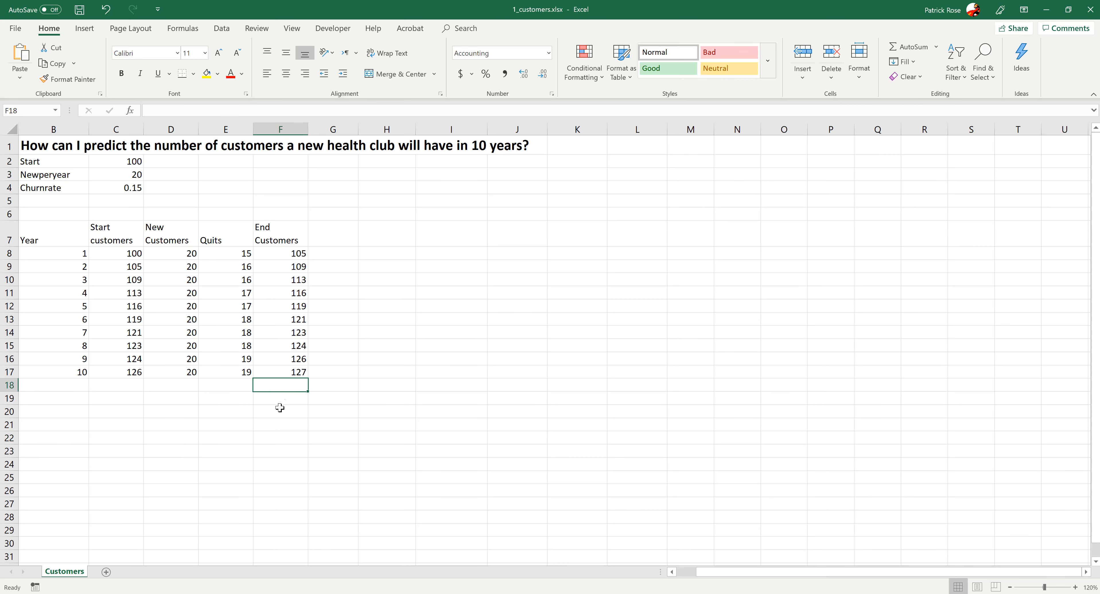
{"action": "left_click", "coordinate": [276, 374]}
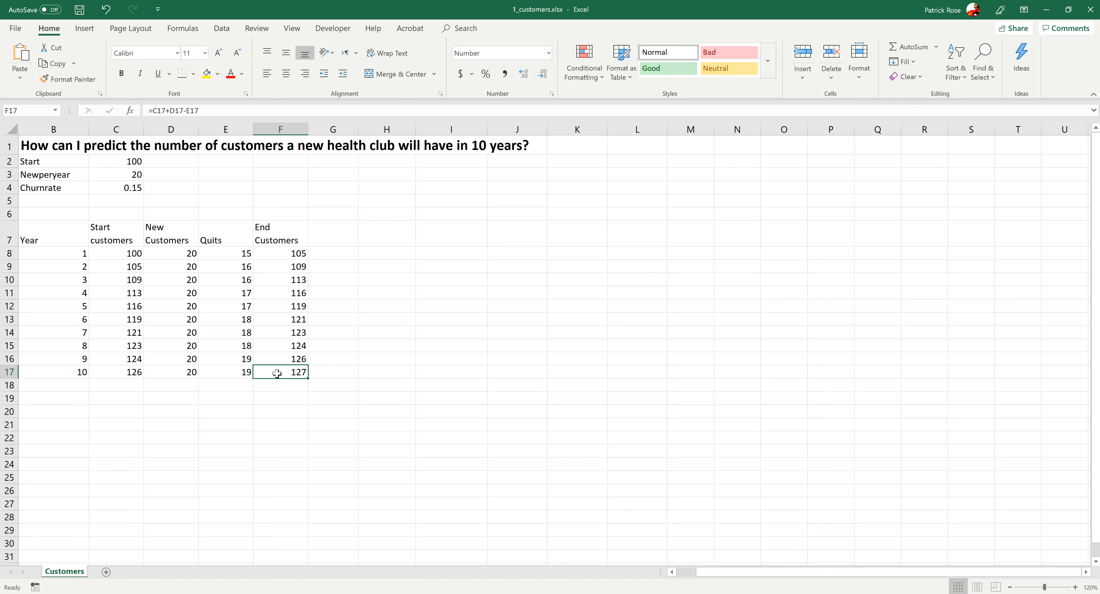
{"action": "left_click", "coordinate": [121, 255]}
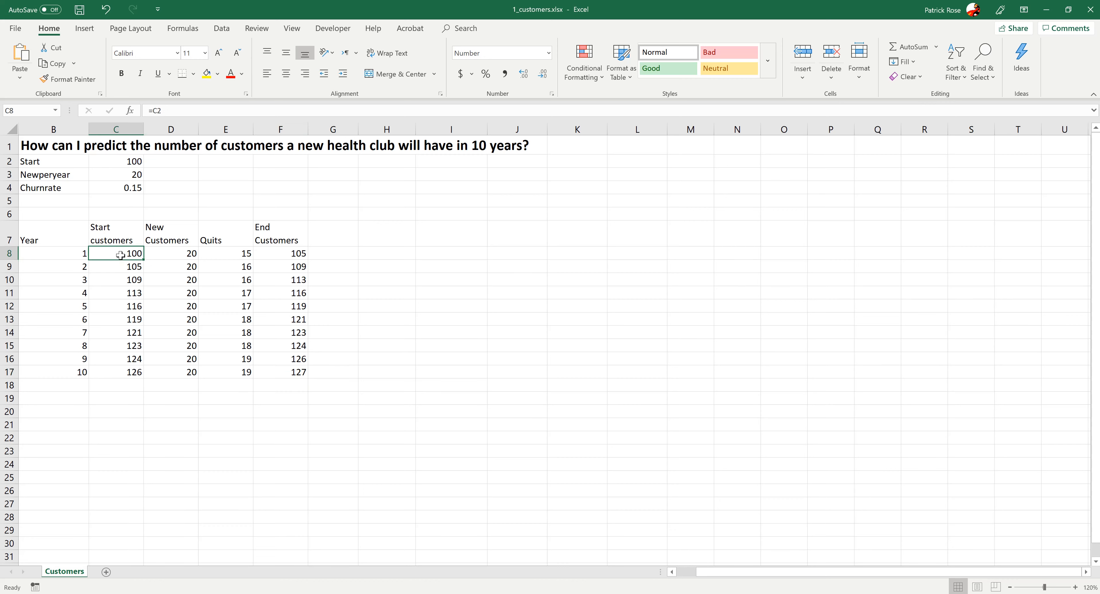
{"action": "left_click", "coordinate": [286, 375]}
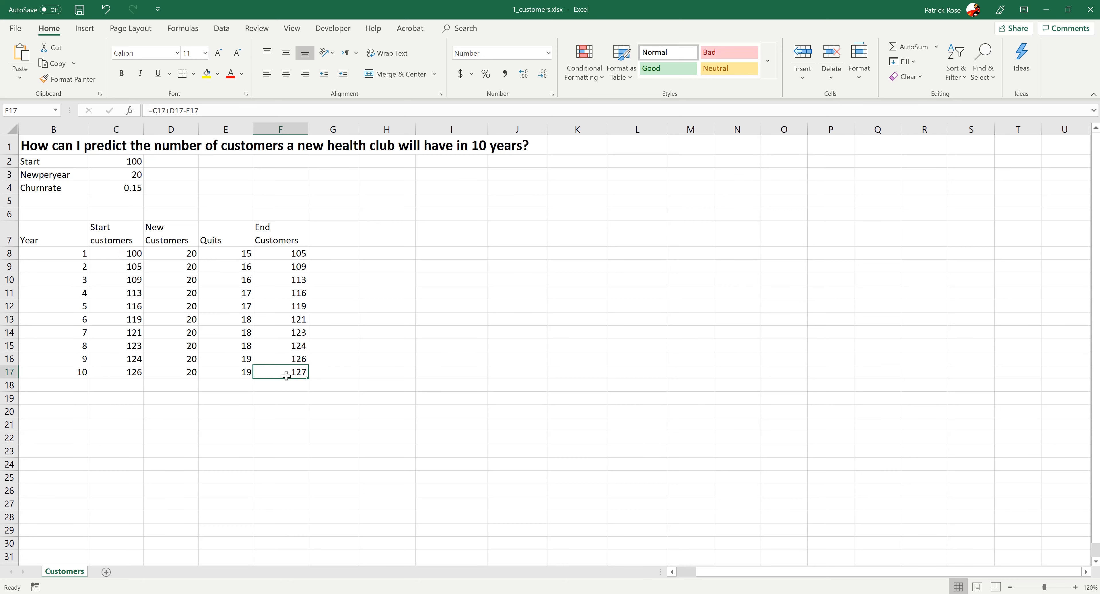
{"action": "left_click", "coordinate": [133, 252]}
{"action": "left_click", "coordinate": [282, 372]}
{"action": "left_click", "coordinate": [82, 436]}
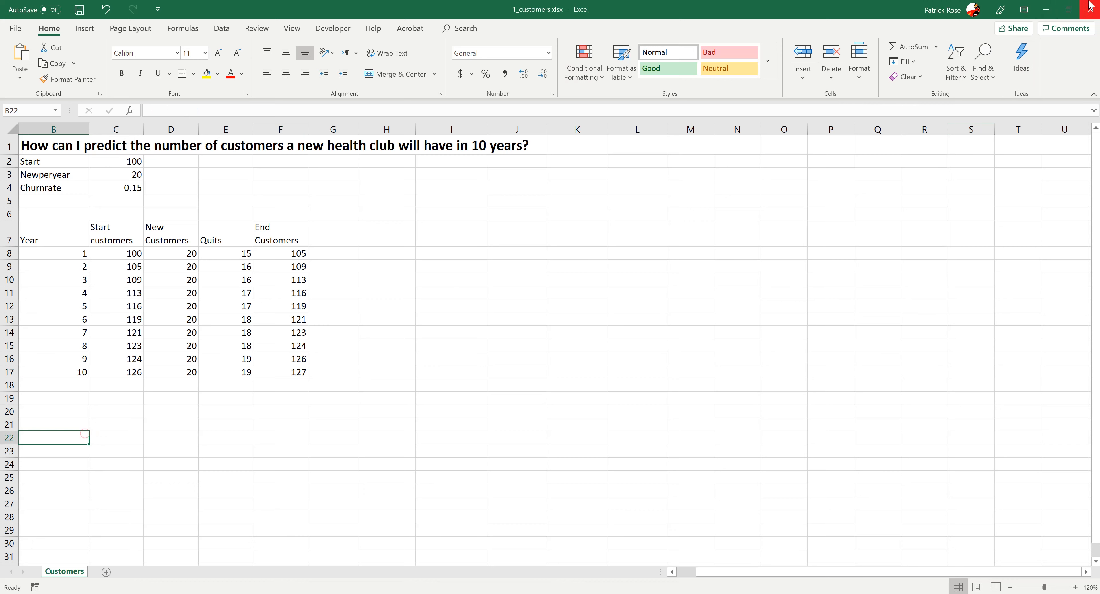
- Clear the forecast formulas from C8:F17 and save the workbook
{"action": "left_click", "coordinate": [1091, 10]}
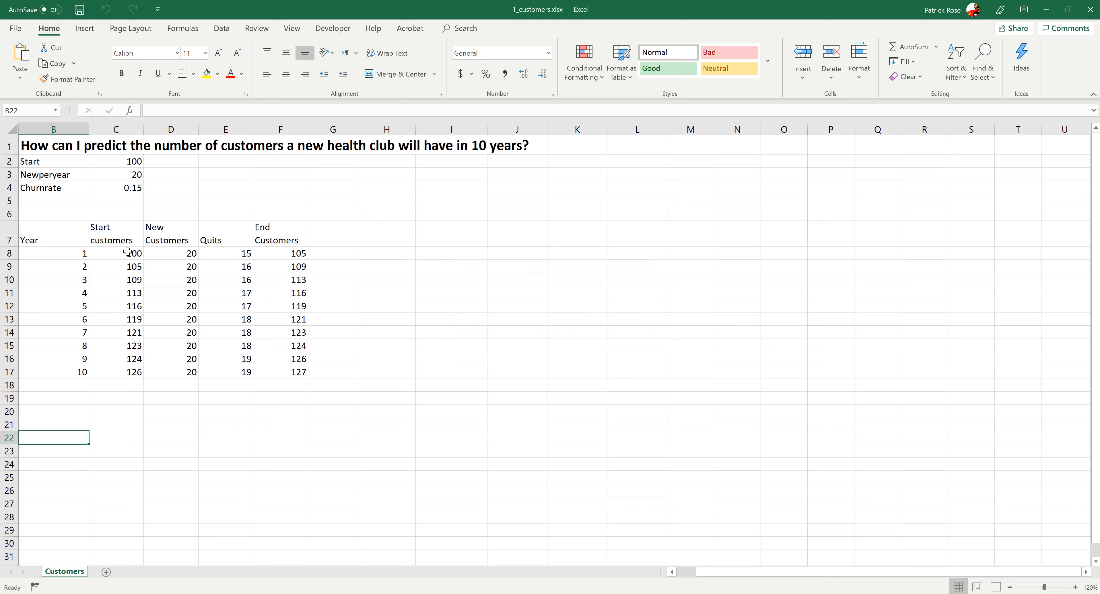
{"action": "left_click_drag", "start_coordinate": [128, 251], "coordinate": [267, 374]}
{"action": "key", "text": "Delete"}
{"action": "left_click", "coordinate": [290, 448]}
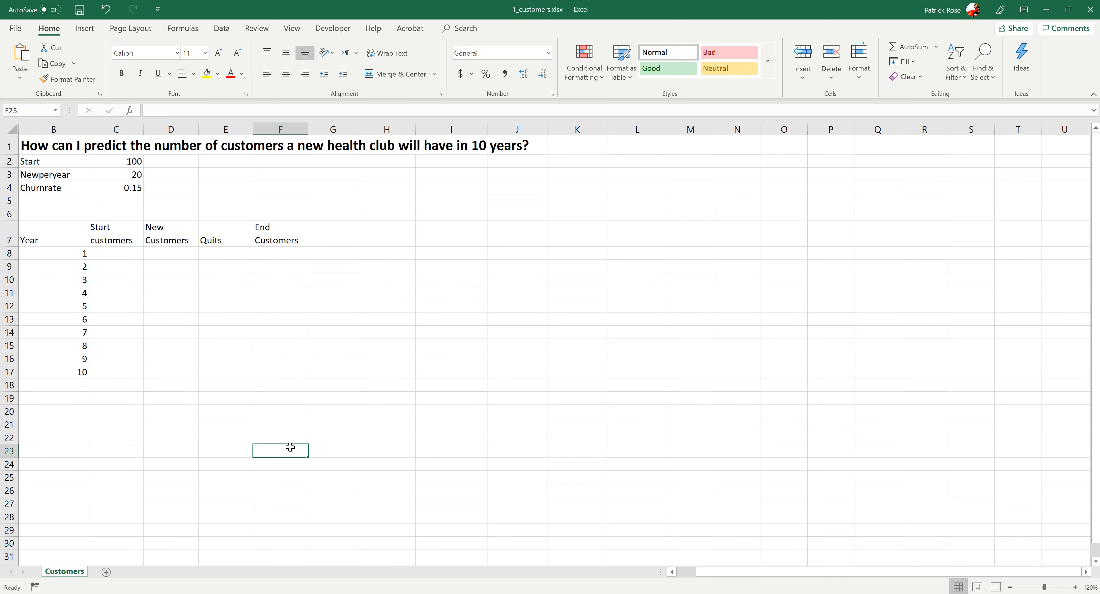
{"action": "key", "text": "ctrl+s"}
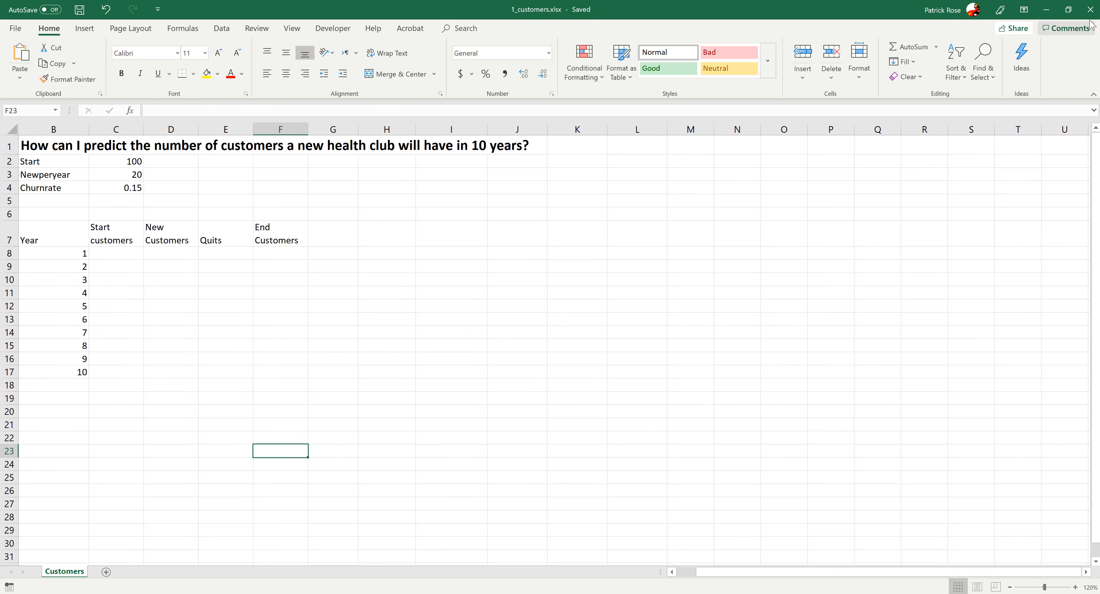
- Close the customers workbook and open 1_coffee.xlsx from the excel files folder
{"action": "left_click", "coordinate": [1090, 10]}
{"action": "left_click", "coordinate": [156, 237]}
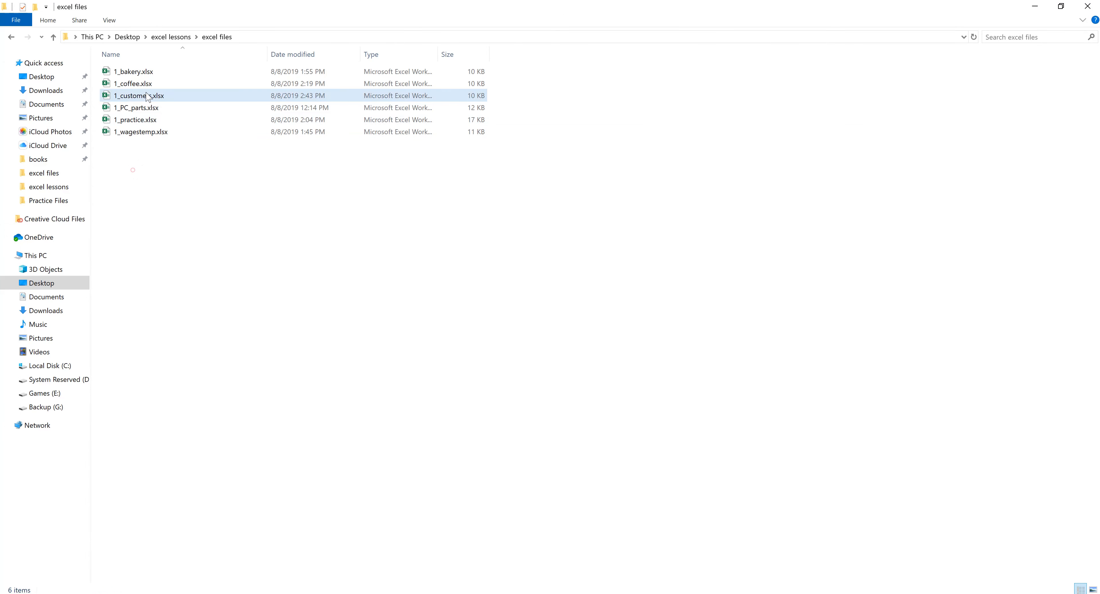
{"action": "double_click", "coordinate": [138, 84]}
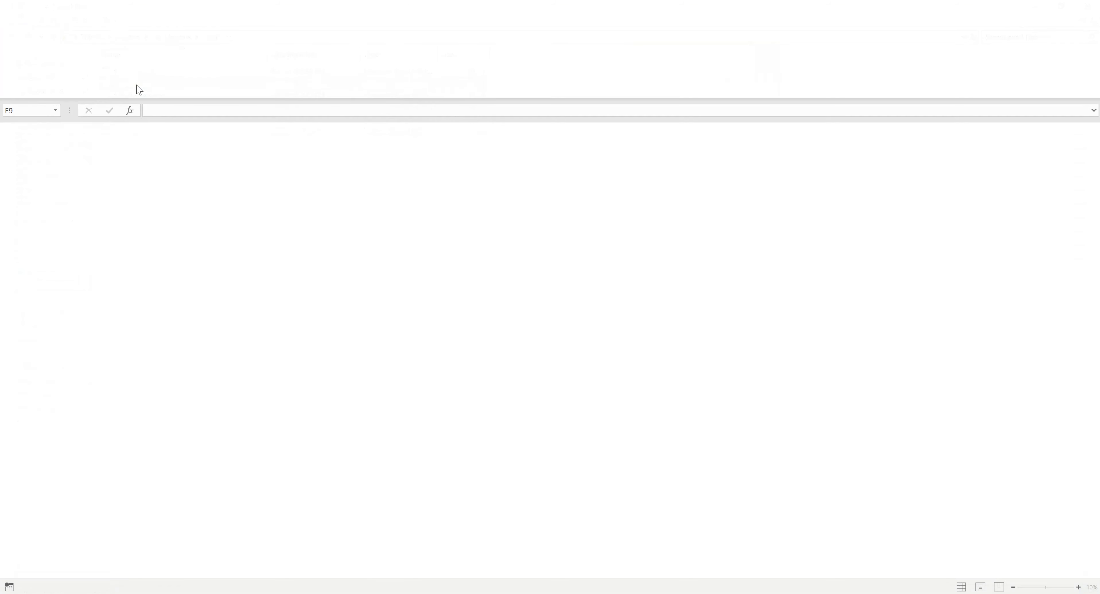
{"action": "left_click", "coordinate": [171, 246]}
{"action": "left_click", "coordinate": [170, 297]}
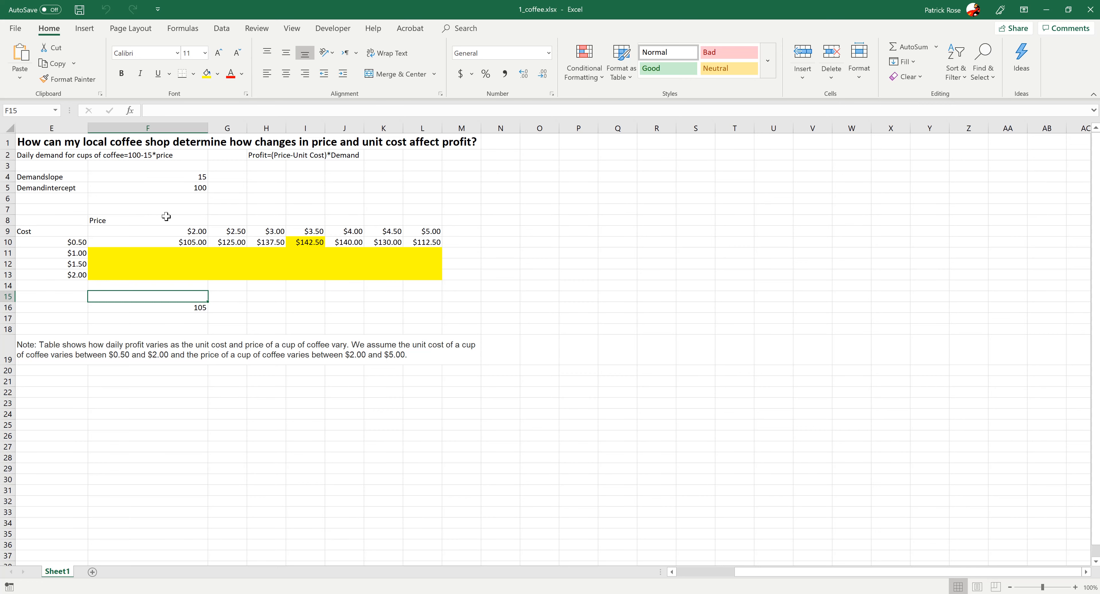
- Examine the demand part of F10's profit formula in the formula bar
{"action": "left_click", "coordinate": [148, 241]}
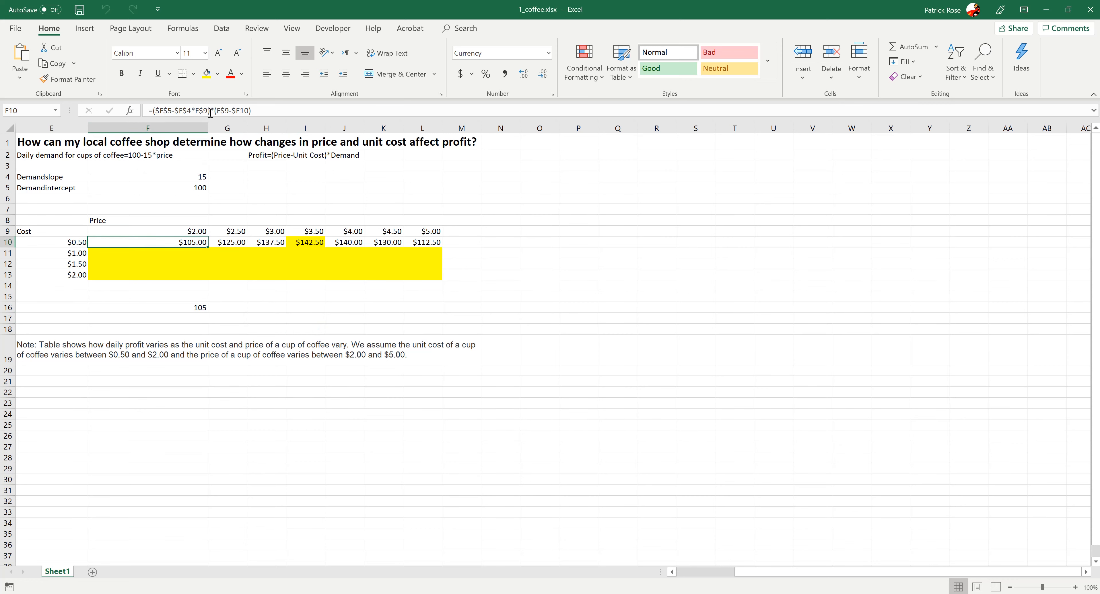
{"action": "left_click", "coordinate": [162, 110]}
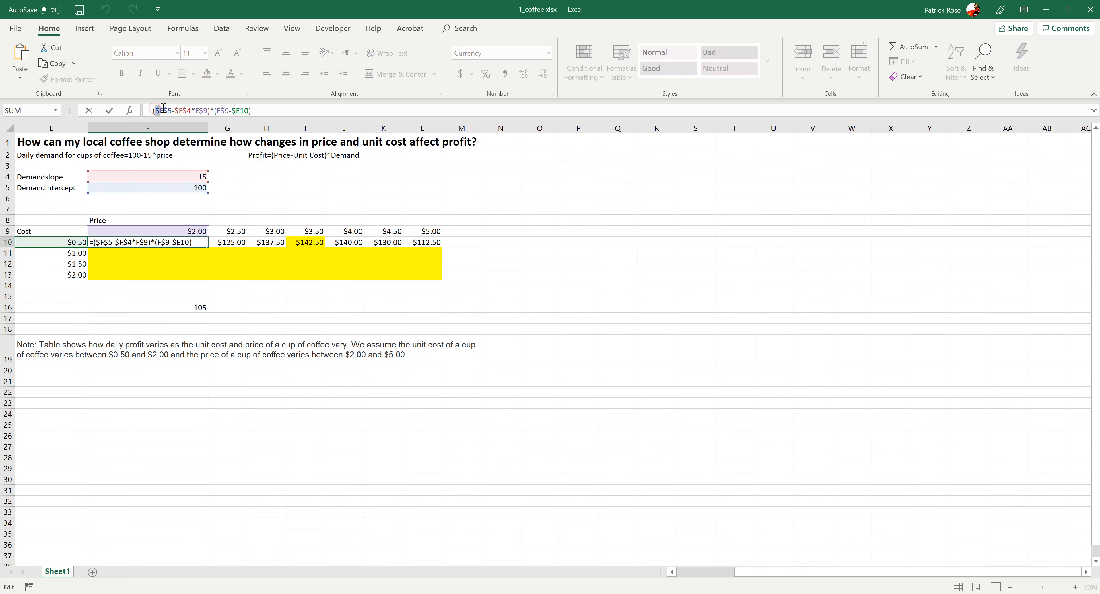
{"action": "mouse_move", "coordinate": [167, 109]}
{"action": "left_mouse_down"}
{"action": "mouse_move", "coordinate": [187, 110]}
{"action": "mouse_move", "coordinate": [170, 111]}
{"action": "left_mouse_up"}
{"action": "left_click_drag", "start_coordinate": [208, 111], "coordinate": [152, 111]}
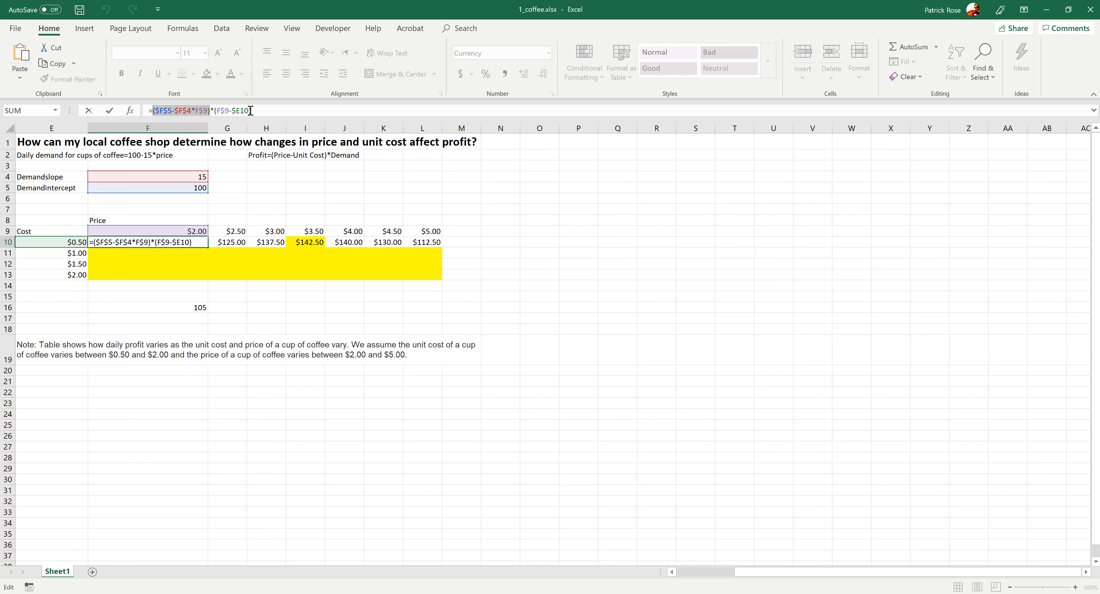
{"action": "left_click_drag", "start_coordinate": [254, 110], "coordinate": [214, 111]}
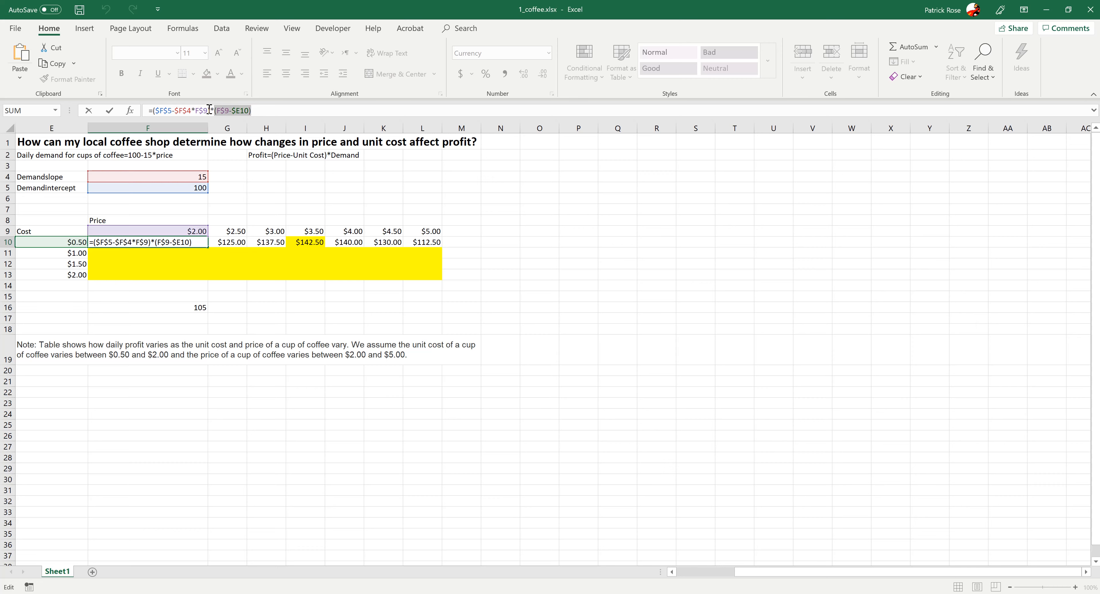
{"action": "left_click", "coordinate": [208, 111]}
{"action": "key", "text": "Delete"}
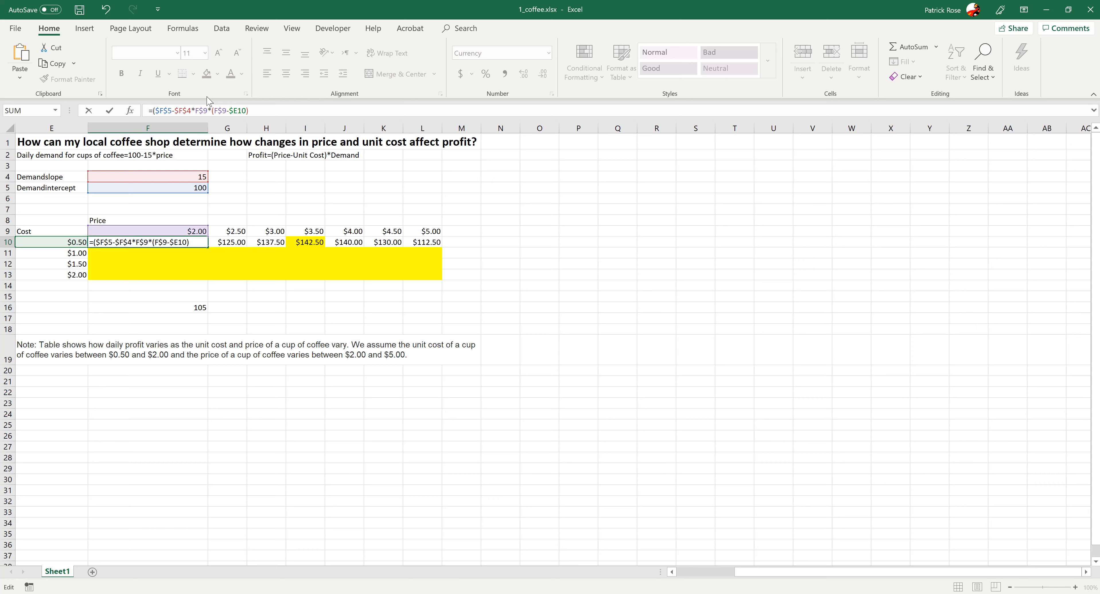
{"action": "type", "text": ")"}
- Examine the price-minus-cost part of F10's profit formula and leave the formula as it was
{"action": "left_click_drag", "start_coordinate": [208, 111], "coordinate": [156, 109]}
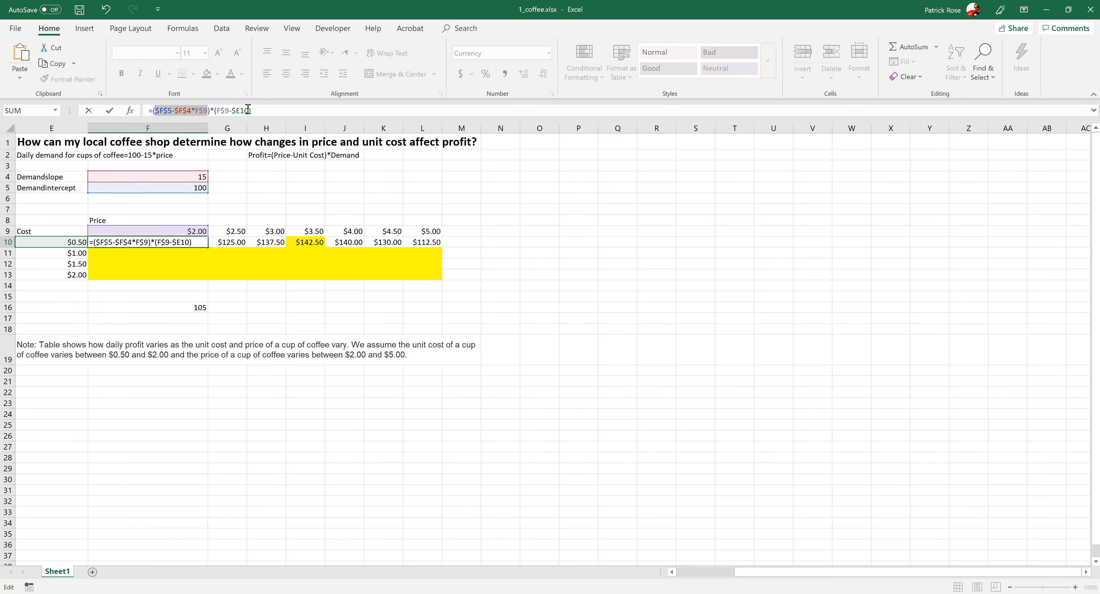
{"action": "left_click_drag", "start_coordinate": [249, 110], "coordinate": [217, 110]}
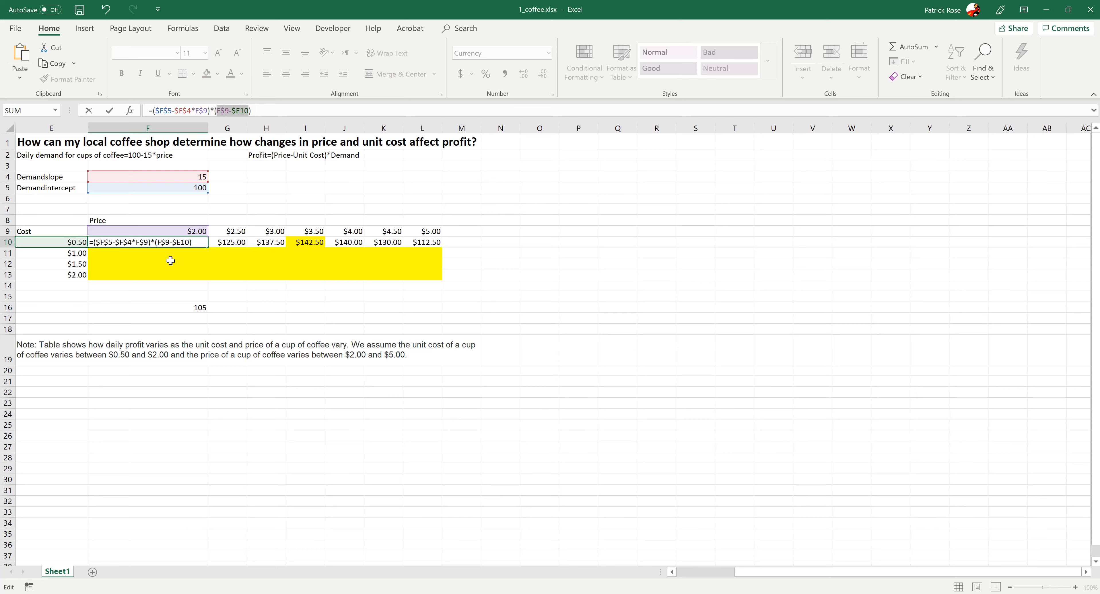
{"action": "left_click", "coordinate": [168, 110]}
{"action": "left_click", "coordinate": [184, 110]}
{"action": "left_click", "coordinate": [243, 110]}
{"action": "left_click_drag", "start_coordinate": [259, 111], "coordinate": [215, 109]}
{"action": "key", "text": "ctrl+Return"}
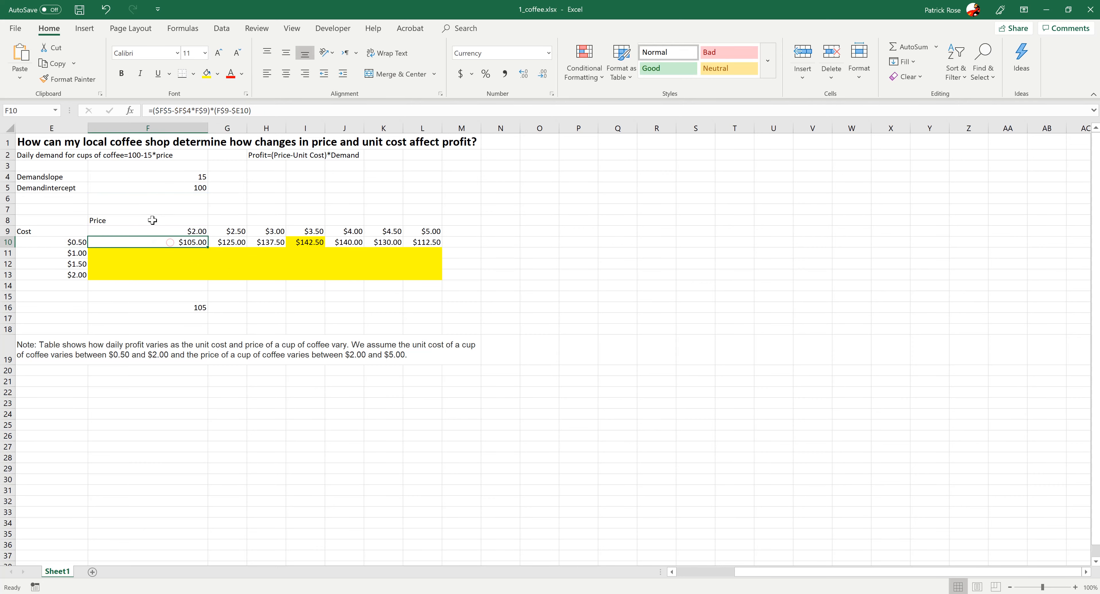
- Inspect the price cells in row 9, the cost in E10 and the profit formulas in F10 and I10
{"action": "left_click", "coordinate": [132, 230]}
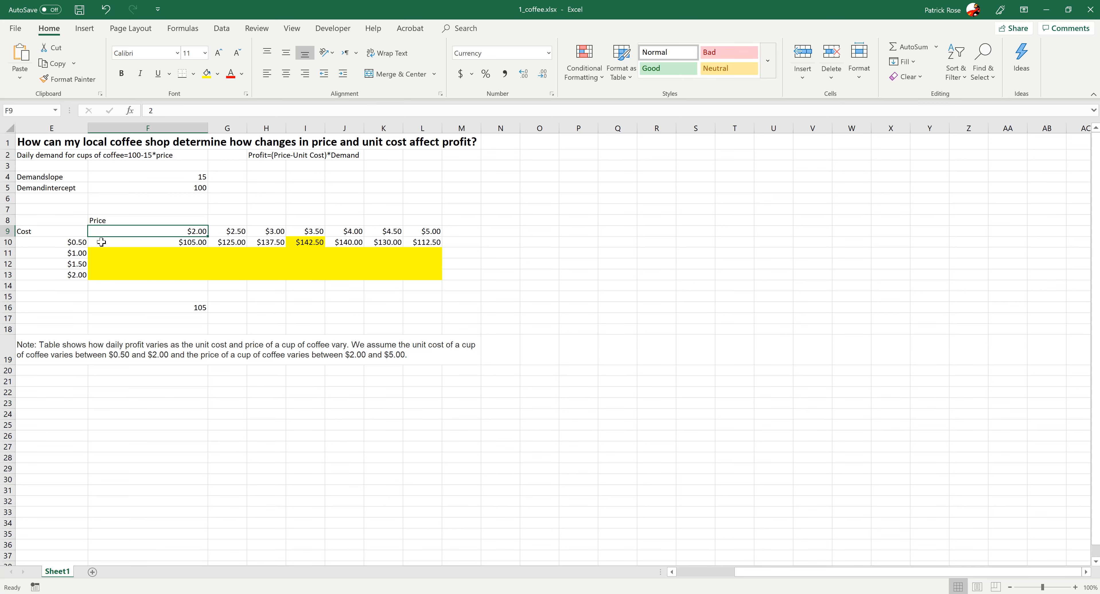
{"action": "left_click", "coordinate": [82, 243]}
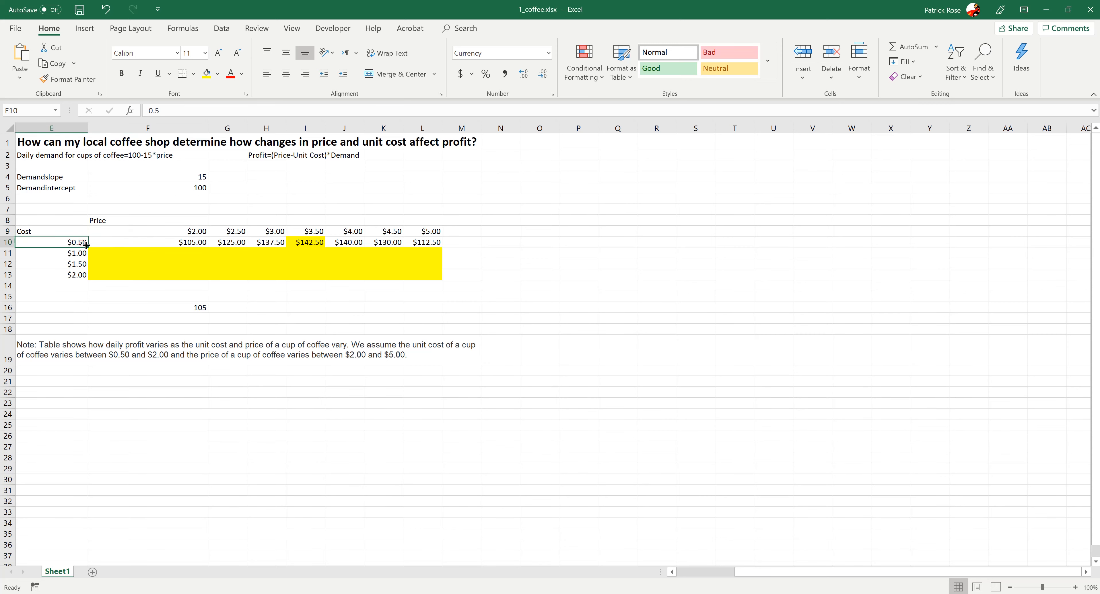
{"action": "left_click", "coordinate": [120, 243]}
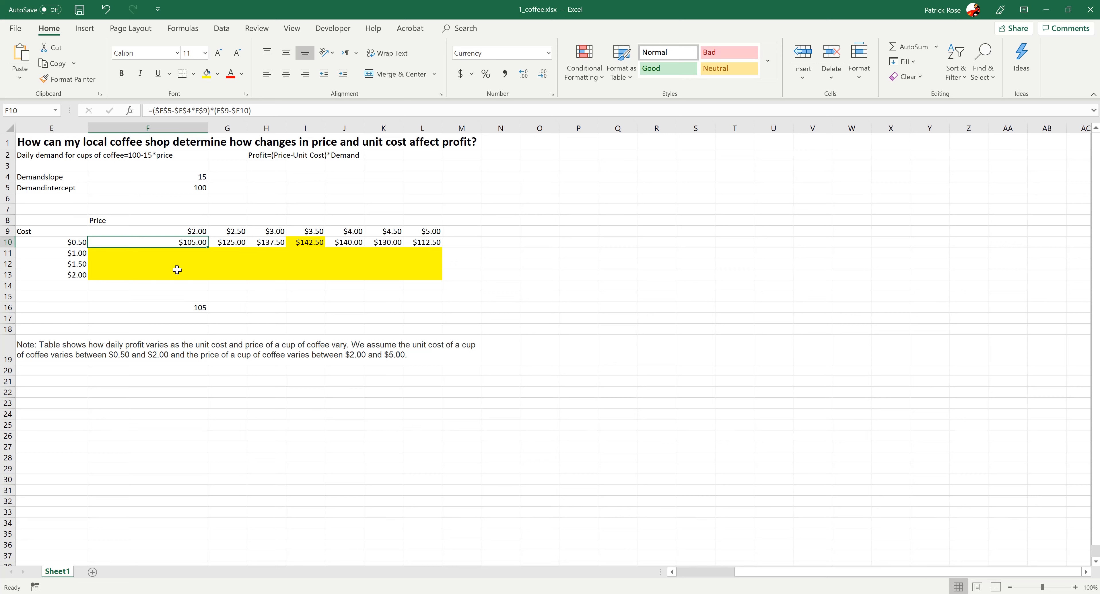
{"action": "left_click", "coordinate": [74, 241]}
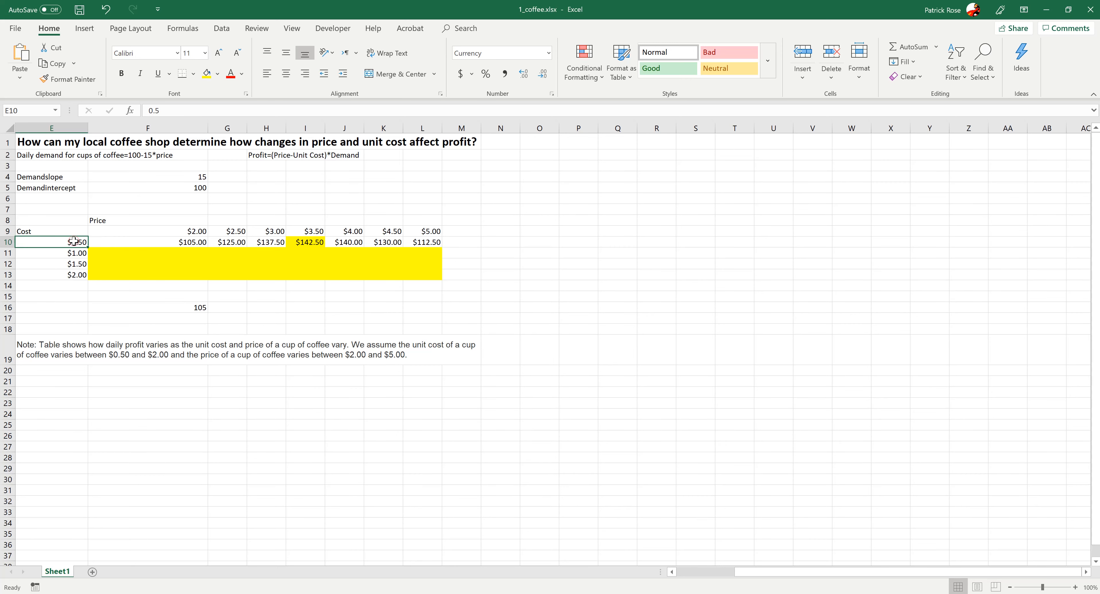
{"action": "left_click", "coordinate": [304, 243]}
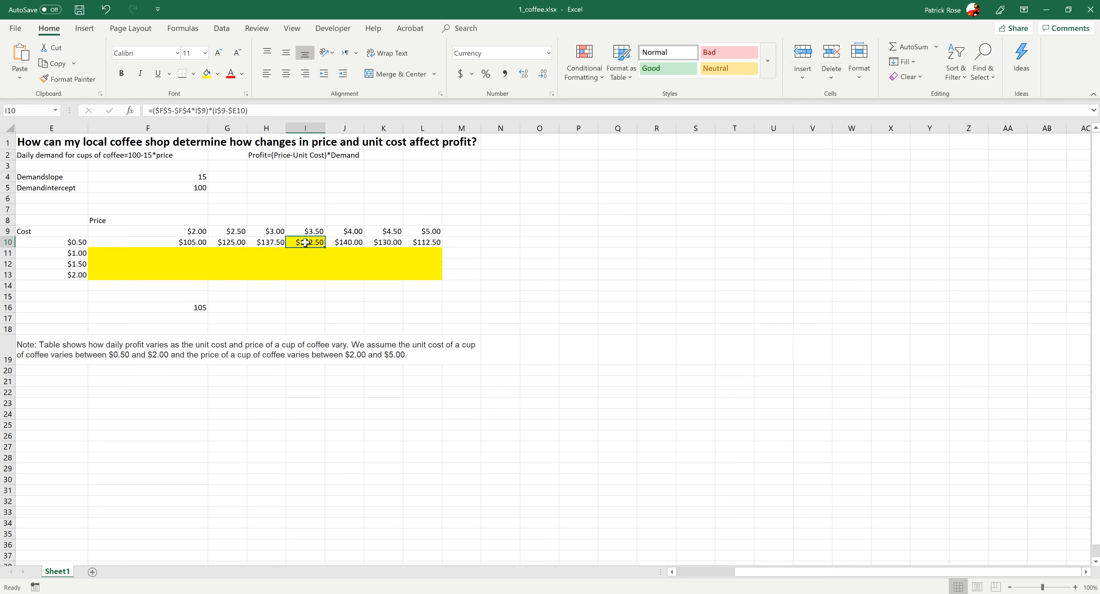
{"action": "left_click", "coordinate": [305, 231]}
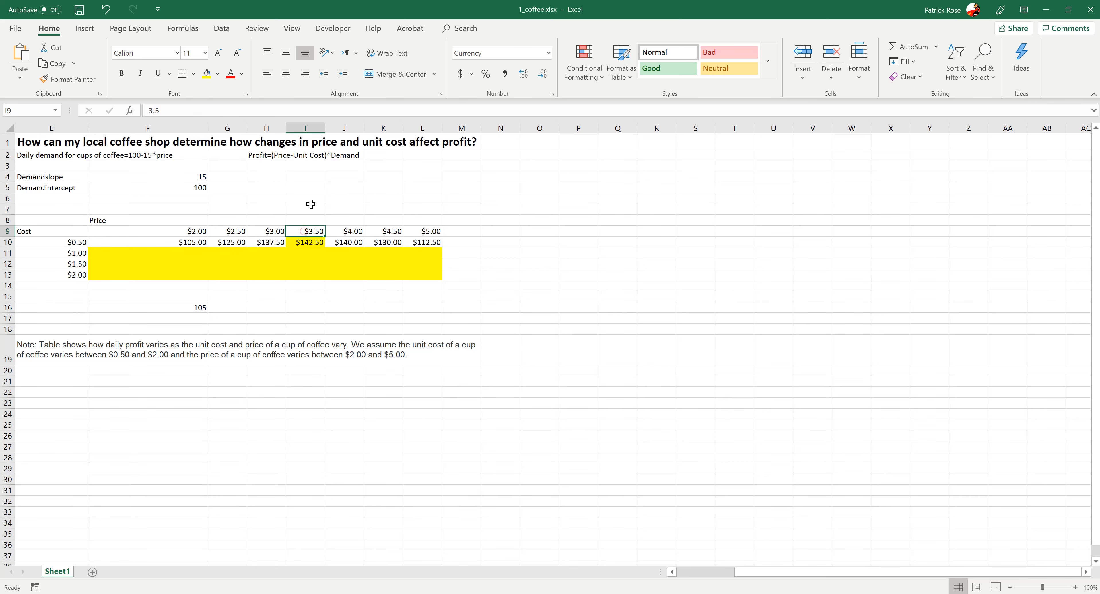
{"action": "left_click", "coordinate": [303, 243]}
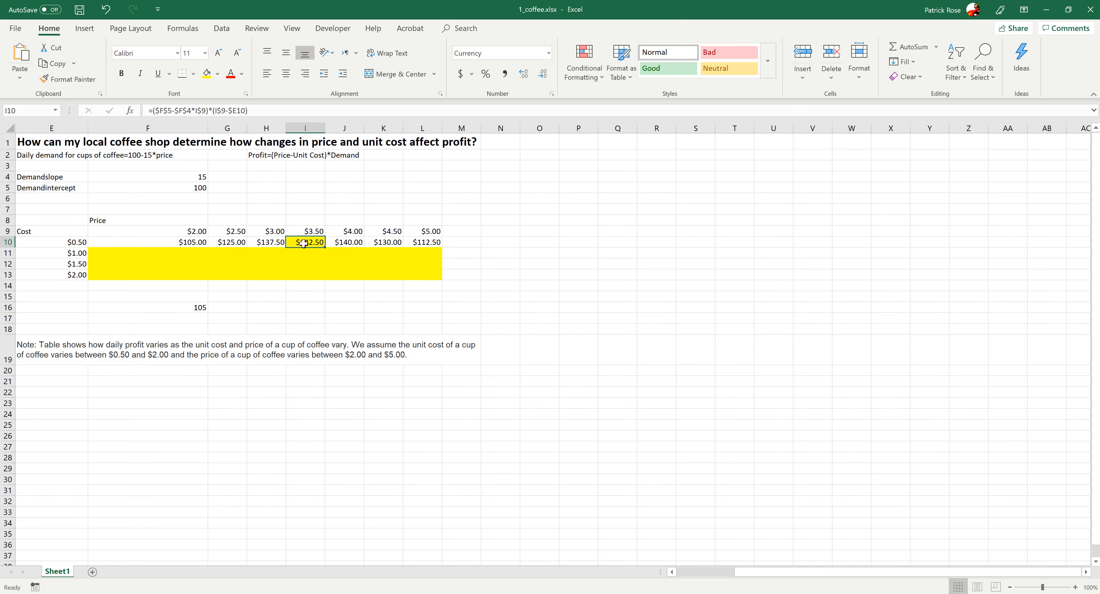
{"action": "left_click", "coordinate": [303, 230]}
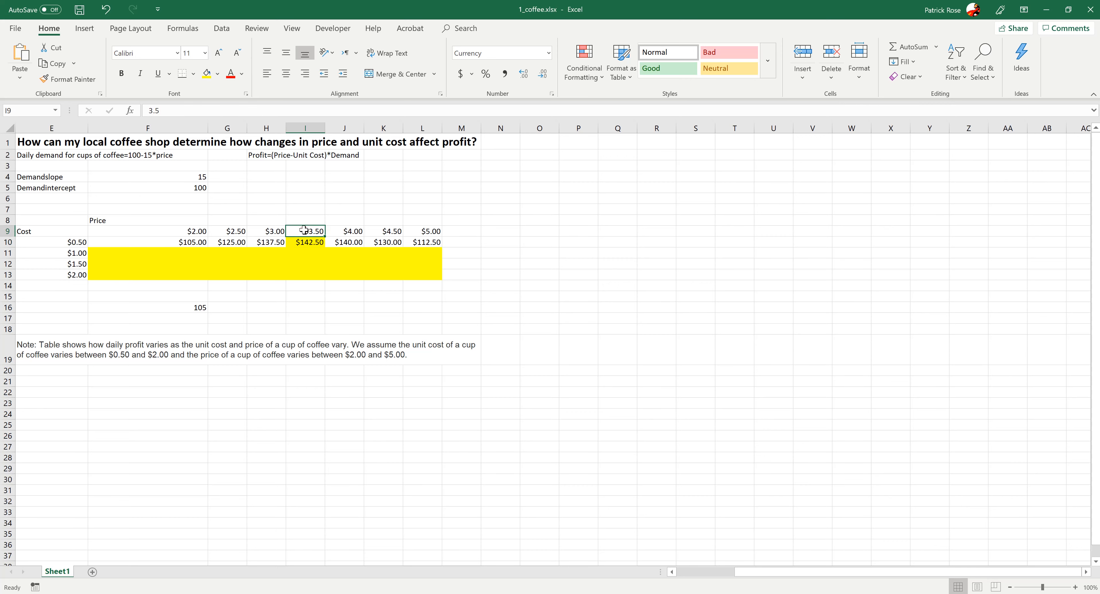
{"action": "left_click", "coordinate": [193, 242]}
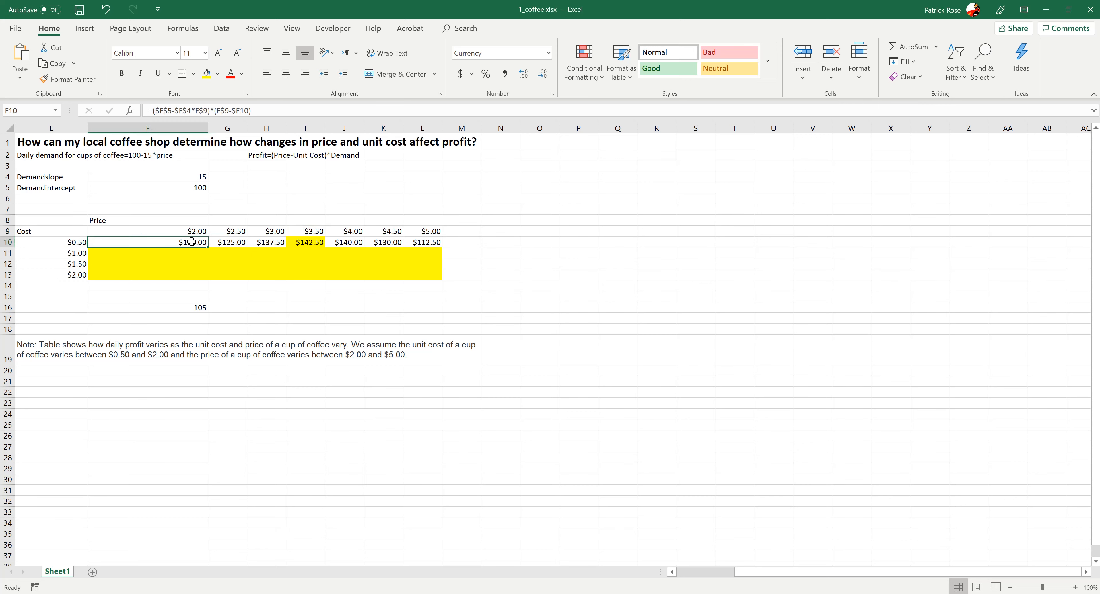
- Fill F10's profit formula right across through L10
{"action": "left_click_drag", "start_coordinate": [207, 247], "coordinate": [429, 243]}
{"action": "left_click", "coordinate": [235, 244]}
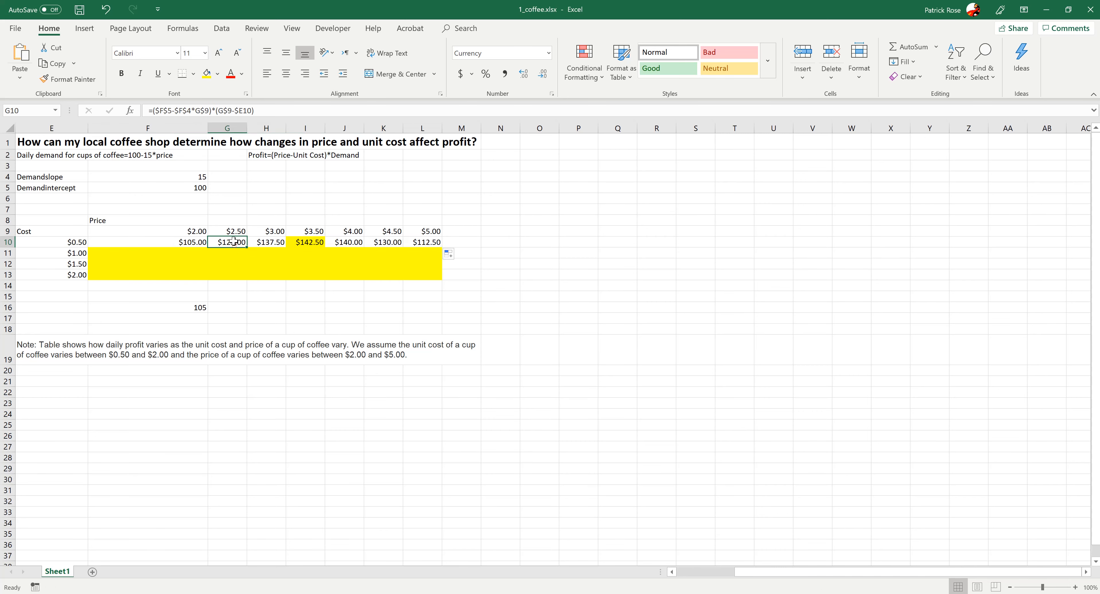
- Examine G10's profit formula and its cell references, leaving the formula unchanged
{"action": "left_click", "coordinate": [232, 232]}
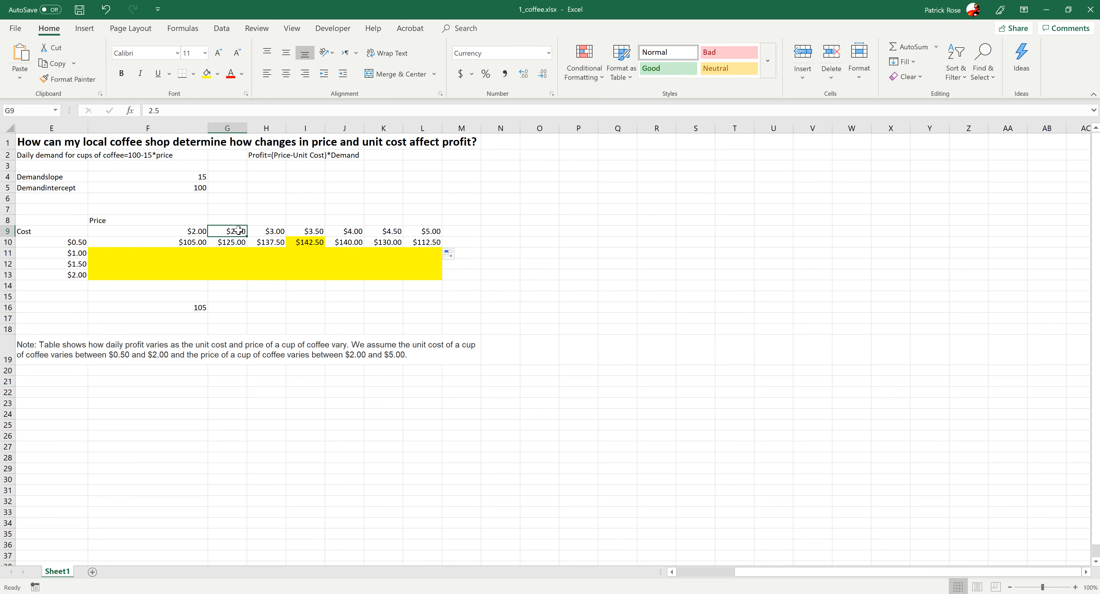
{"action": "left_click", "coordinate": [235, 243]}
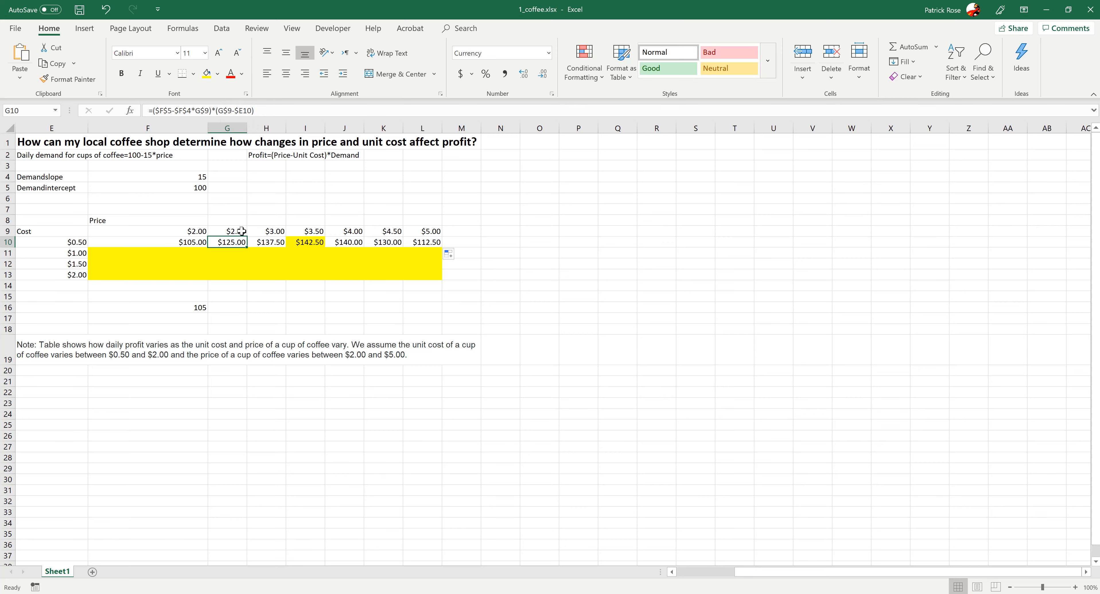
{"action": "left_click", "coordinate": [246, 111]}
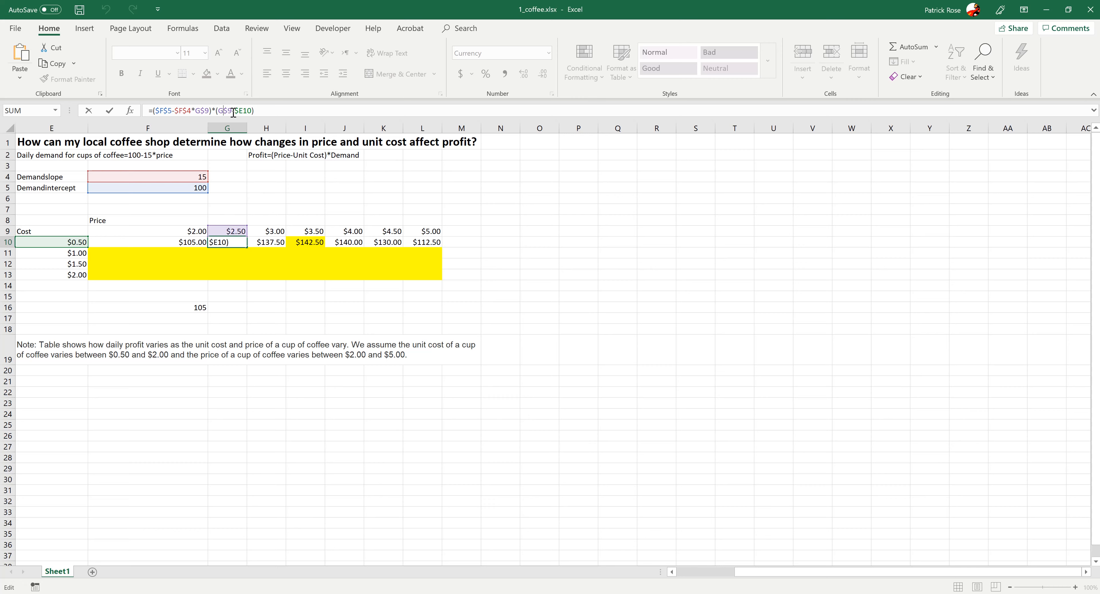
{"action": "left_click_drag", "start_coordinate": [234, 111], "coordinate": [223, 111]}
{"action": "key", "text": "Escape"}
- Fill F10's profit formula down into F11 for the $1.00 unit cost
{"action": "left_click", "coordinate": [164, 233]}
{"action": "left_click", "coordinate": [198, 242]}
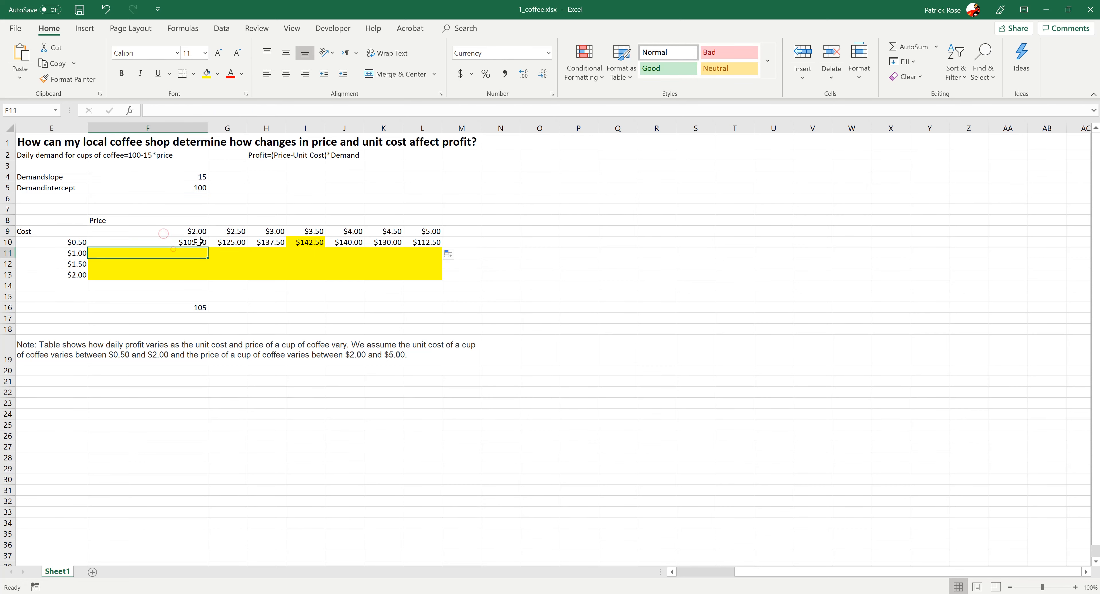
{"action": "left_click_drag", "start_coordinate": [208, 248], "coordinate": [205, 262]}
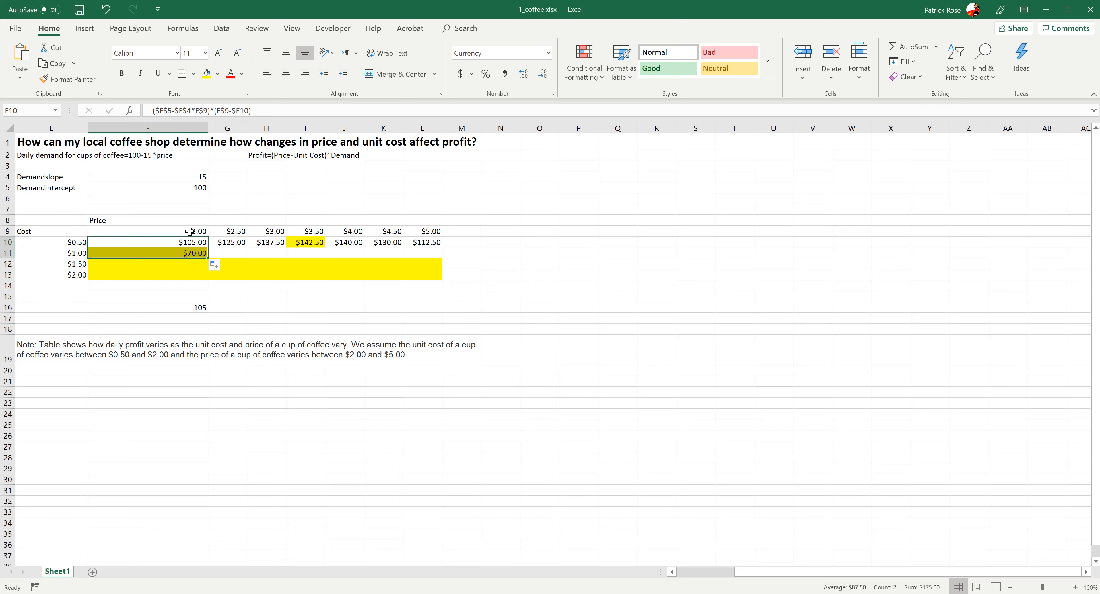
- Fill F11's profit formula right across through L11
{"action": "left_click", "coordinate": [249, 255]}
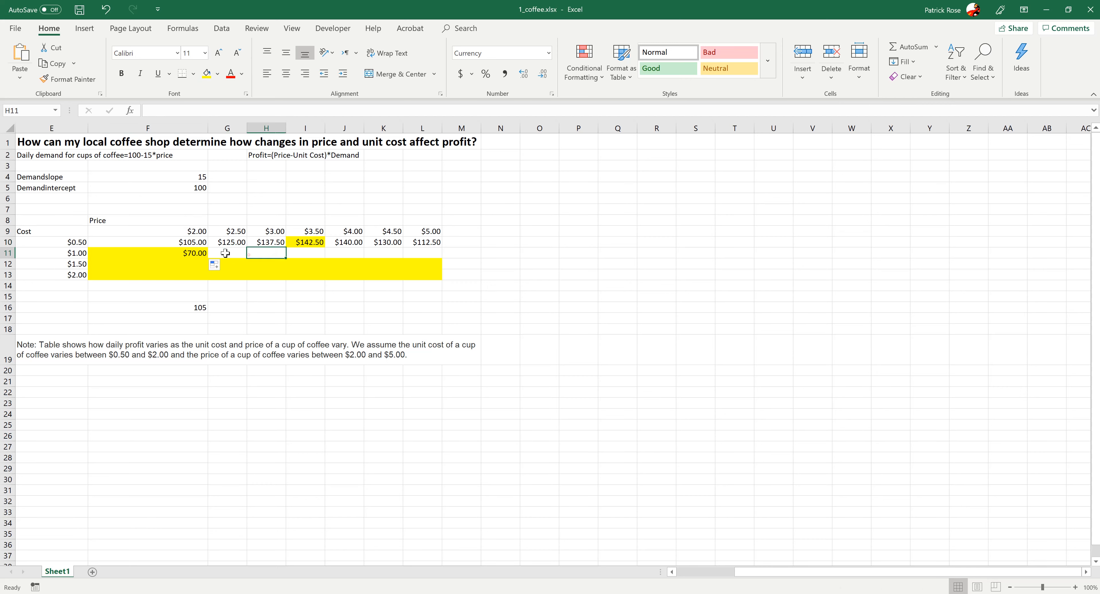
{"action": "left_click", "coordinate": [198, 254]}
{"action": "left_click_drag", "start_coordinate": [209, 255], "coordinate": [426, 260]}
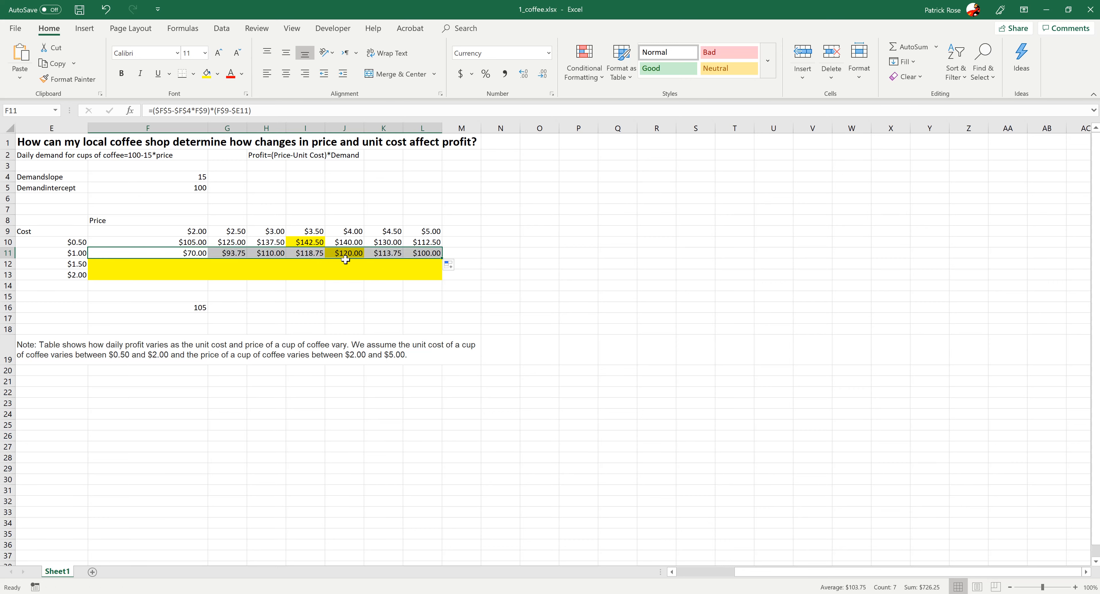
- Inspect the copied profit formulas in row 11 and the unit cost in E11
{"action": "left_click", "coordinate": [395, 251]}
{"action": "left_click_drag", "start_coordinate": [426, 253], "coordinate": [193, 253]}
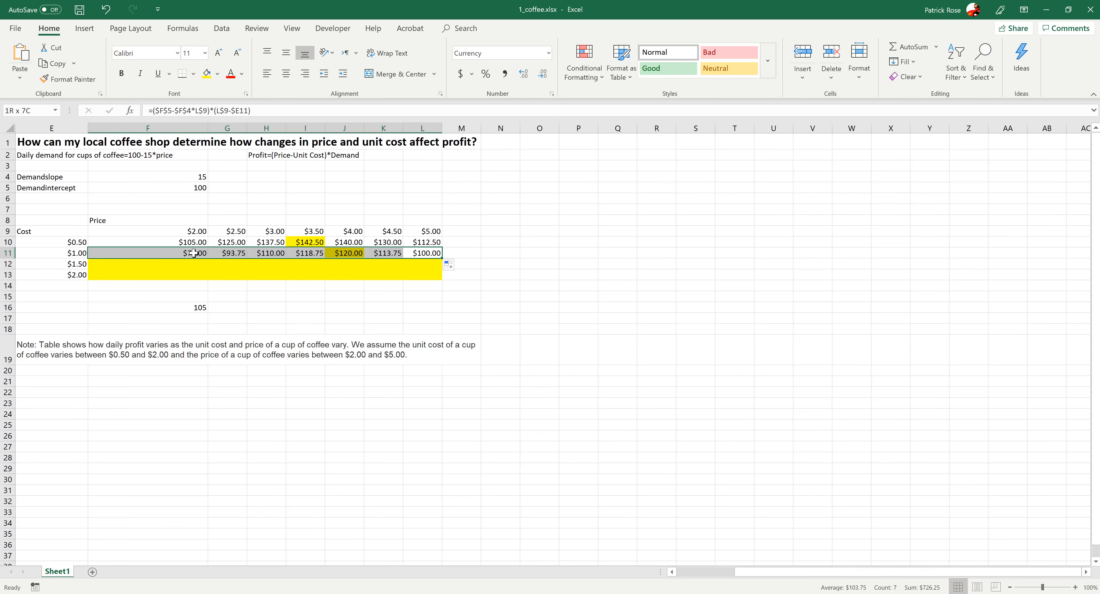
{"action": "left_click", "coordinate": [307, 251]}
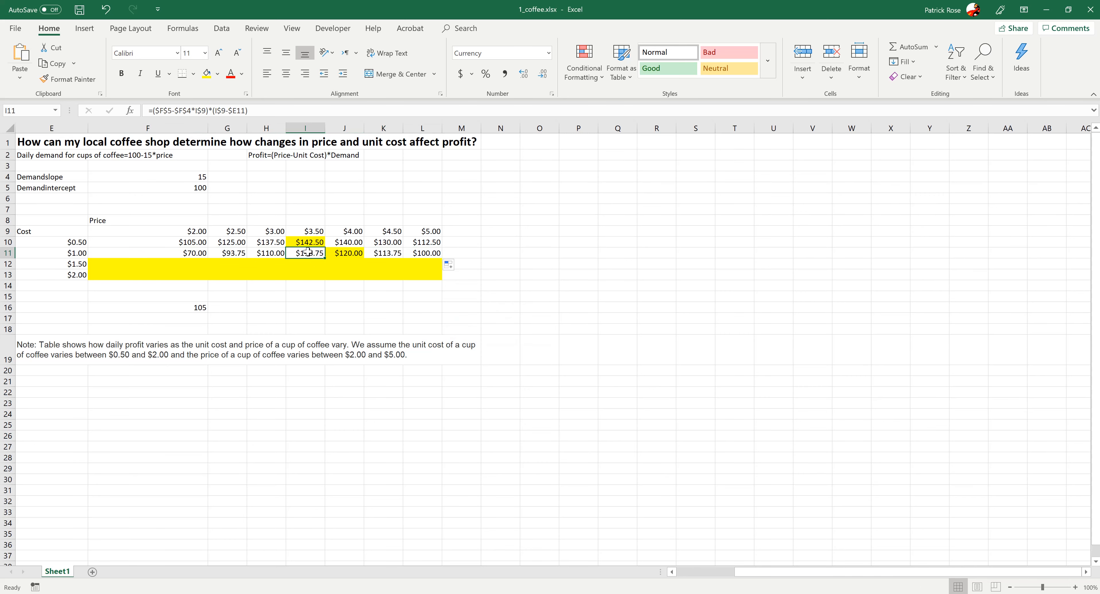
{"action": "left_click", "coordinate": [61, 252]}
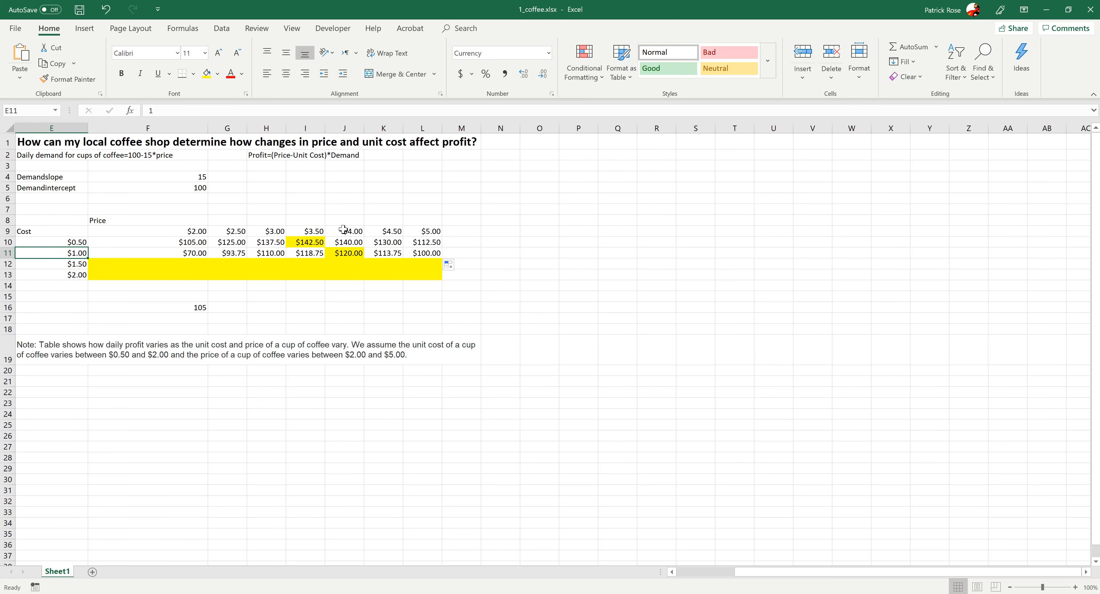
{"action": "left_click", "coordinate": [341, 252]}
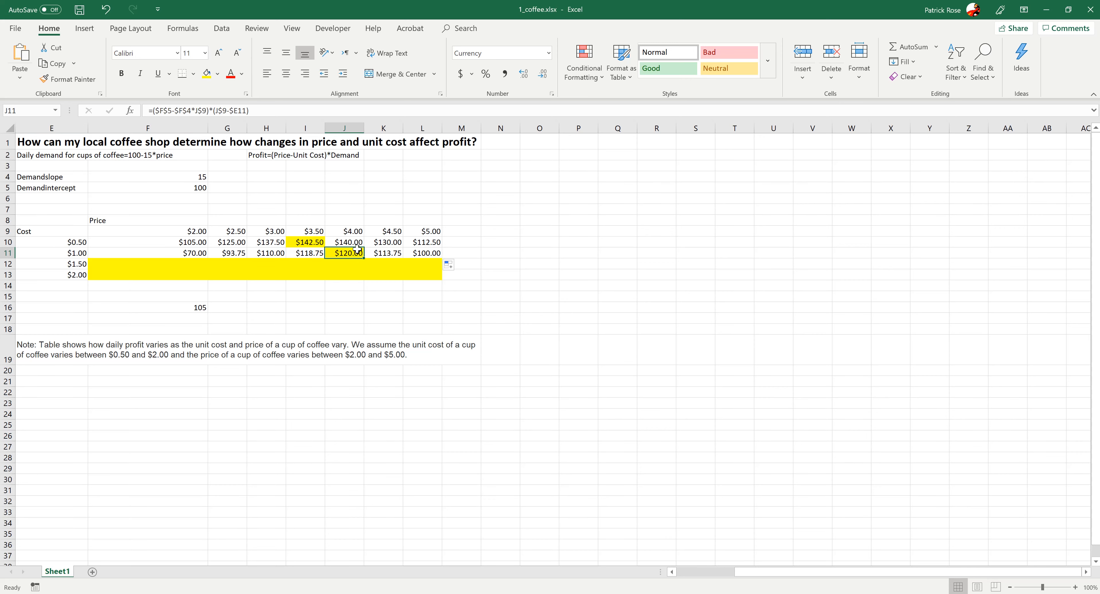
- Fill the row 11 profit formulas down through row 13 to complete the profit table
{"action": "left_click_drag", "start_coordinate": [183, 252], "coordinate": [430, 282]}
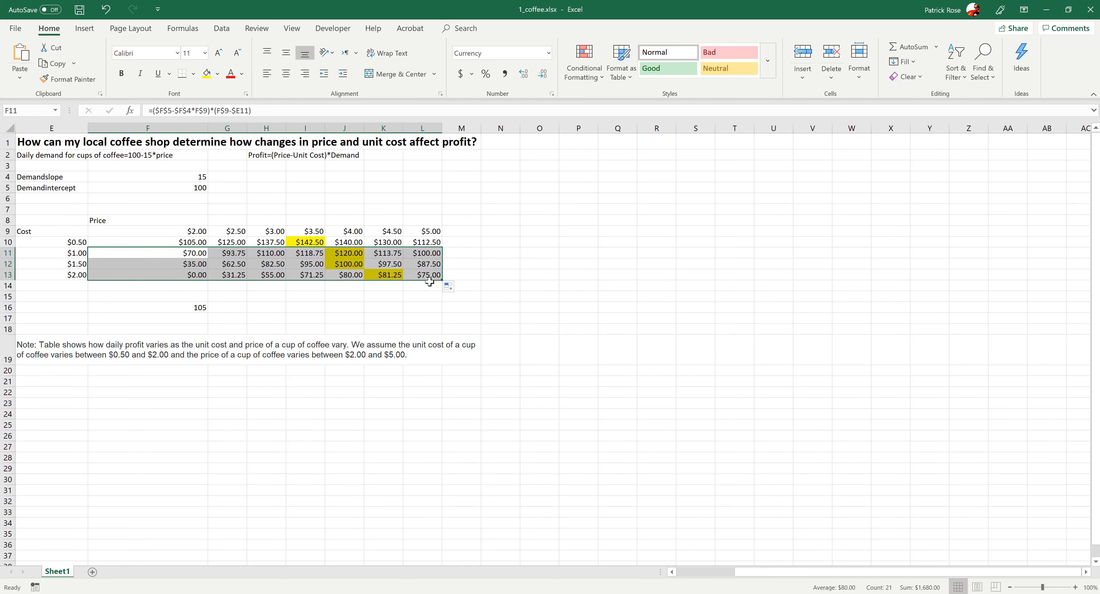
{"action": "left_click", "coordinate": [356, 310]}
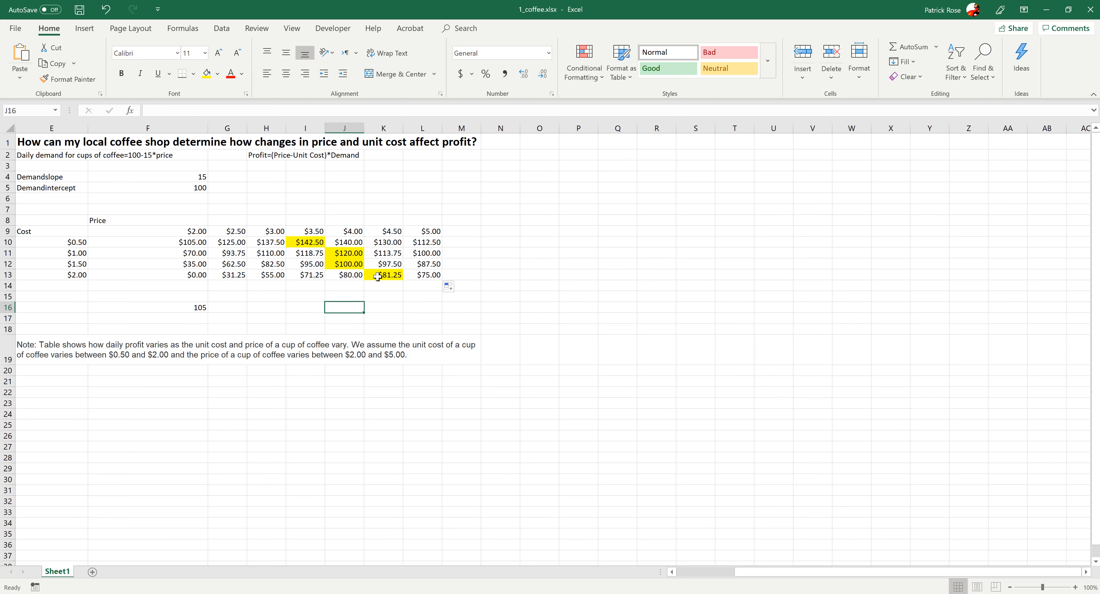
- Examine the highlighted highest-profit cells in each cost row against their prices and unit costs
{"action": "left_click", "coordinate": [304, 242]}
{"action": "left_click", "coordinate": [338, 255]}
{"action": "left_click", "coordinate": [344, 268]}
{"action": "left_click", "coordinate": [380, 276]}
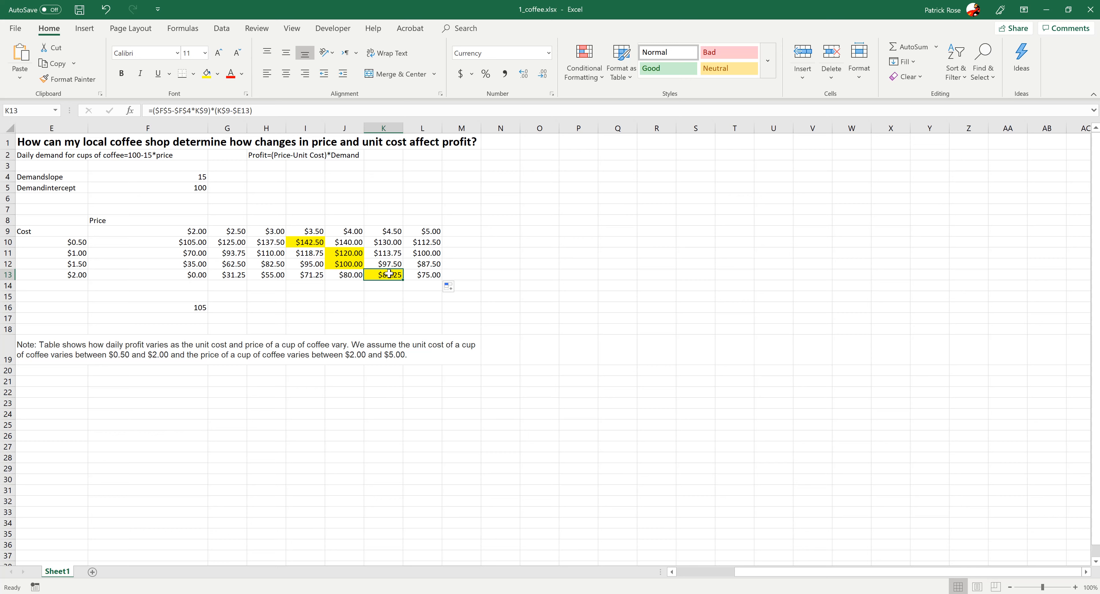
{"action": "left_click", "coordinate": [319, 242]}
{"action": "left_click", "coordinate": [344, 252]}
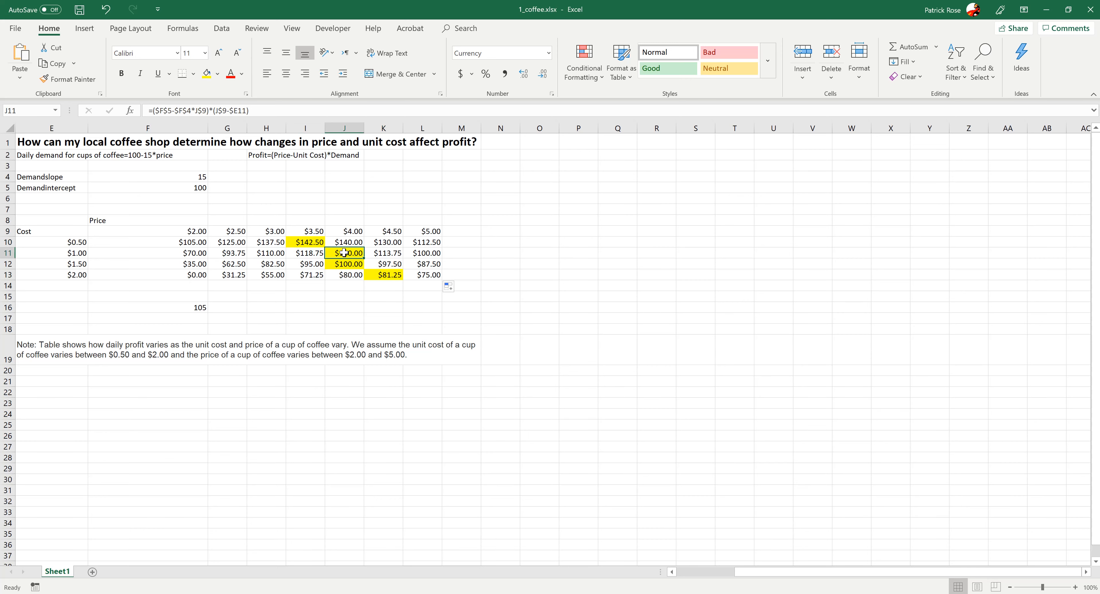
{"action": "left_click", "coordinate": [306, 230]}
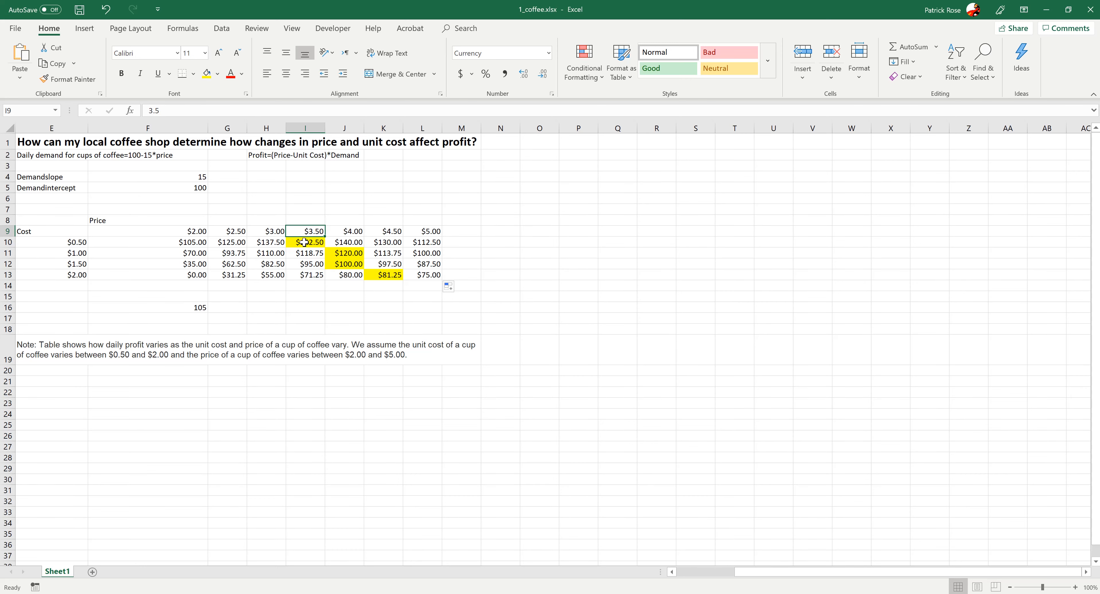
{"action": "left_click", "coordinate": [304, 242]}
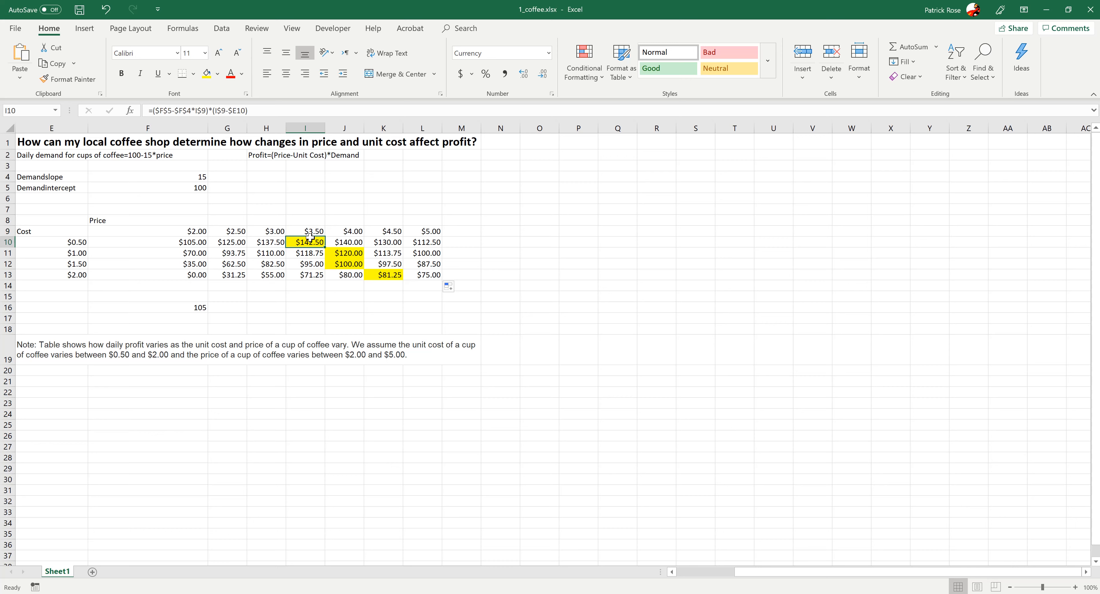
{"action": "left_click", "coordinate": [81, 240]}
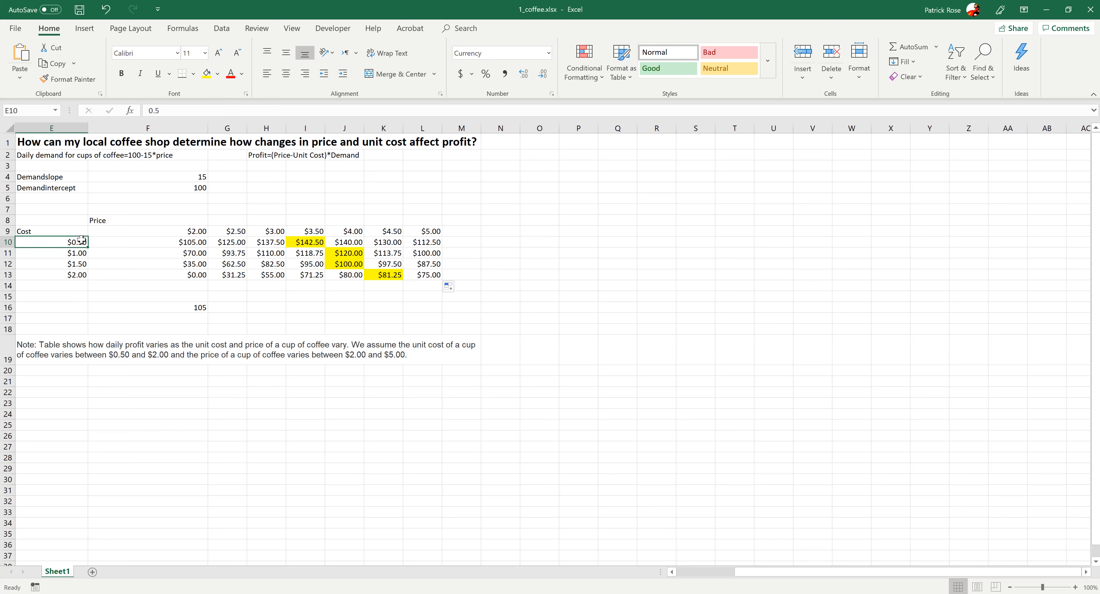
{"action": "left_click", "coordinate": [304, 239]}
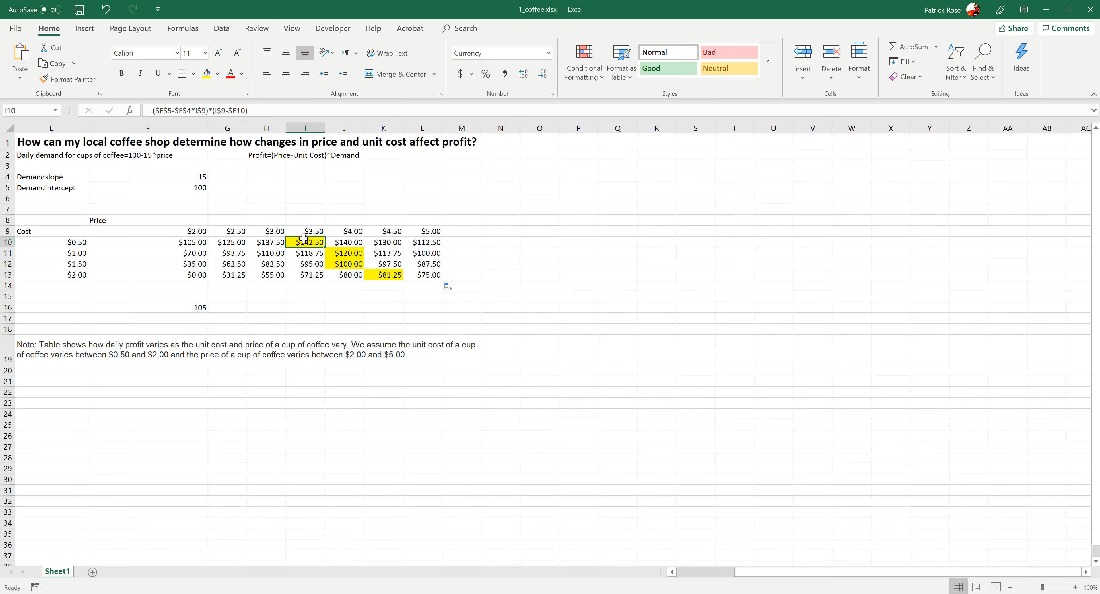
{"action": "left_click", "coordinate": [353, 230]}
{"action": "left_click", "coordinate": [348, 262]}
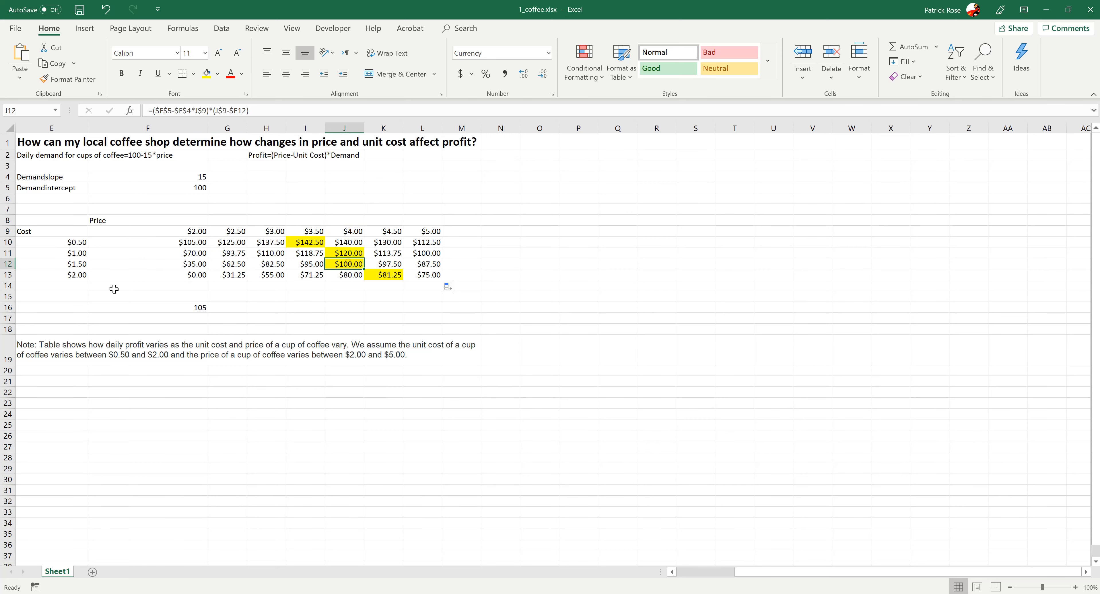
{"action": "left_click", "coordinate": [74, 275]}
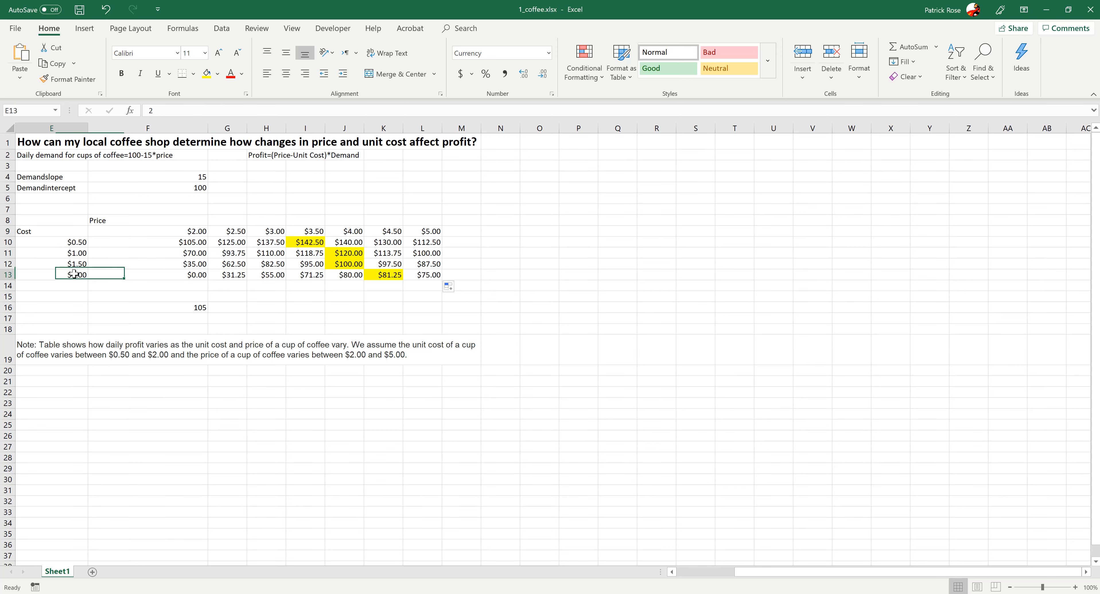
{"action": "left_click", "coordinate": [378, 277]}
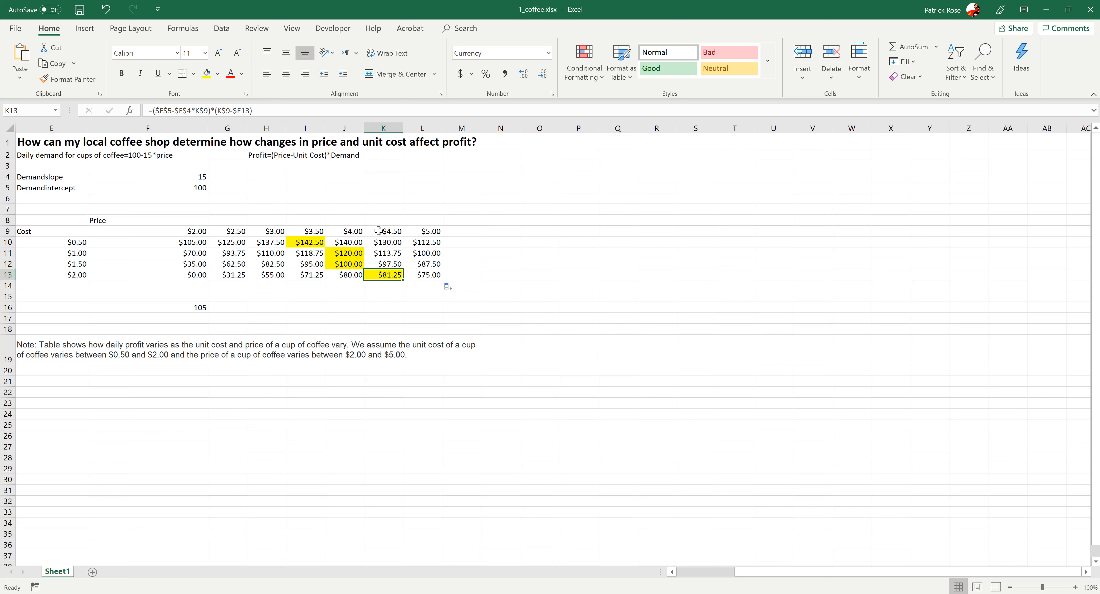
{"action": "left_click", "coordinate": [347, 231]}
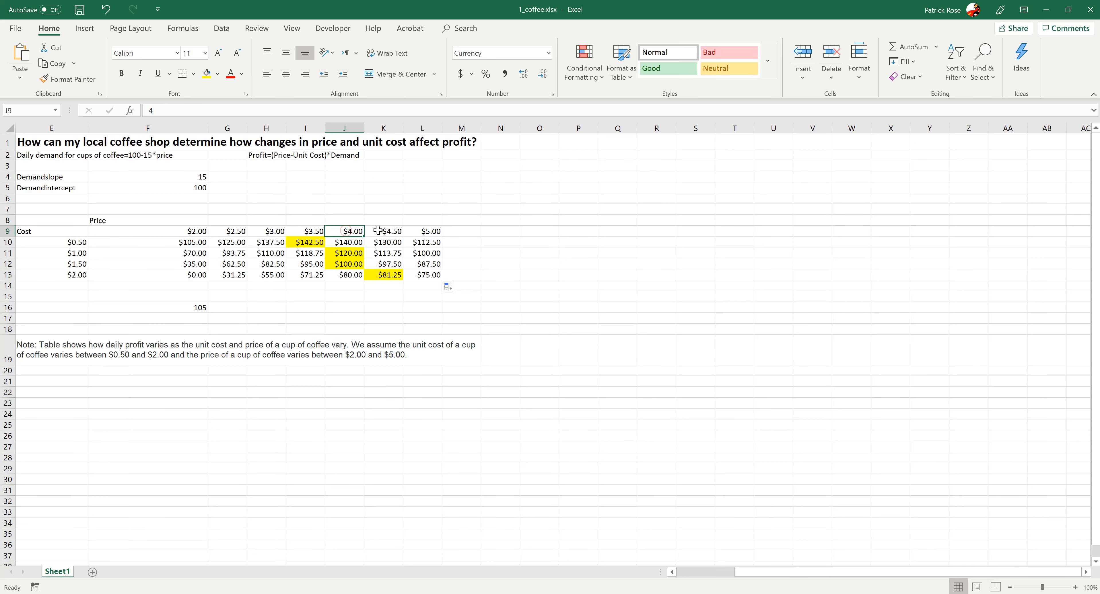
{"action": "left_click_drag", "start_coordinate": [71, 264], "coordinate": [72, 274]}
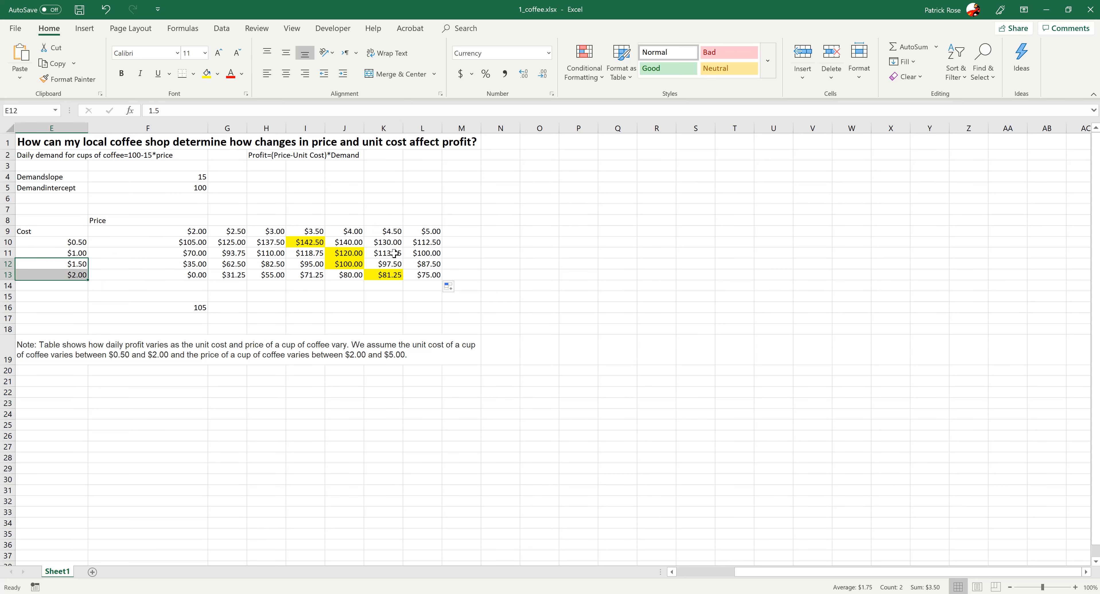
{"action": "left_click", "coordinate": [379, 274]}
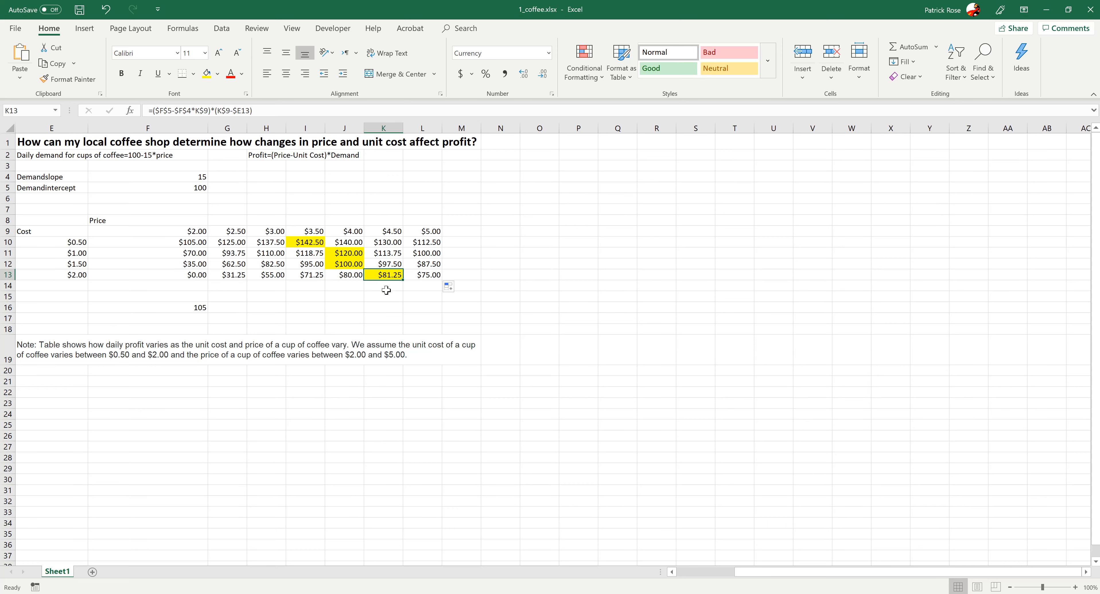
{"action": "left_click", "coordinate": [379, 275]}
{"action": "left_click", "coordinate": [366, 306]}
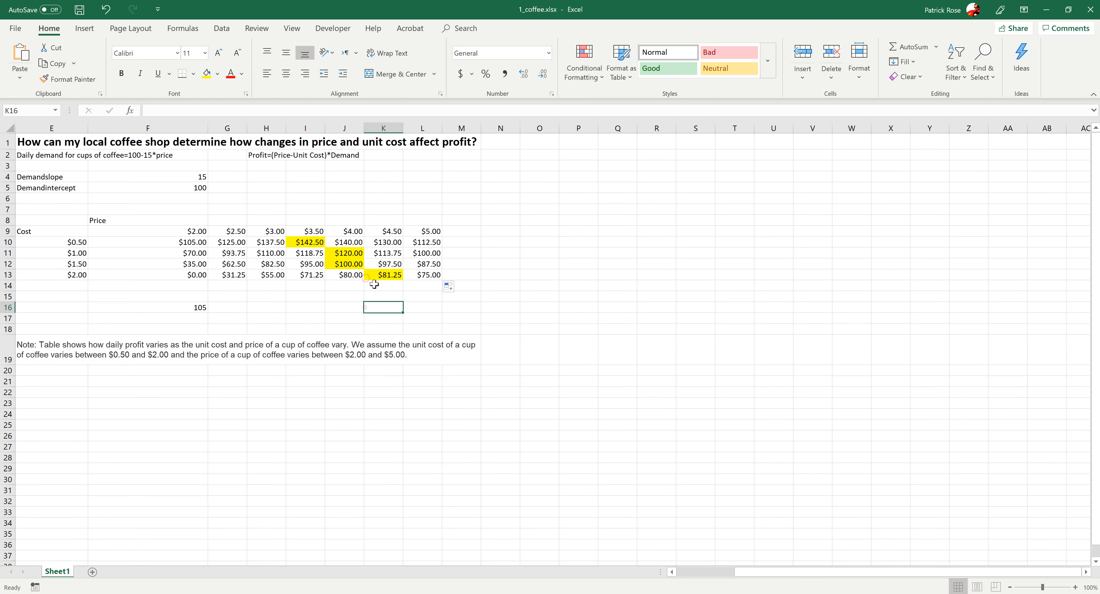
{"action": "left_click", "coordinate": [374, 276]}
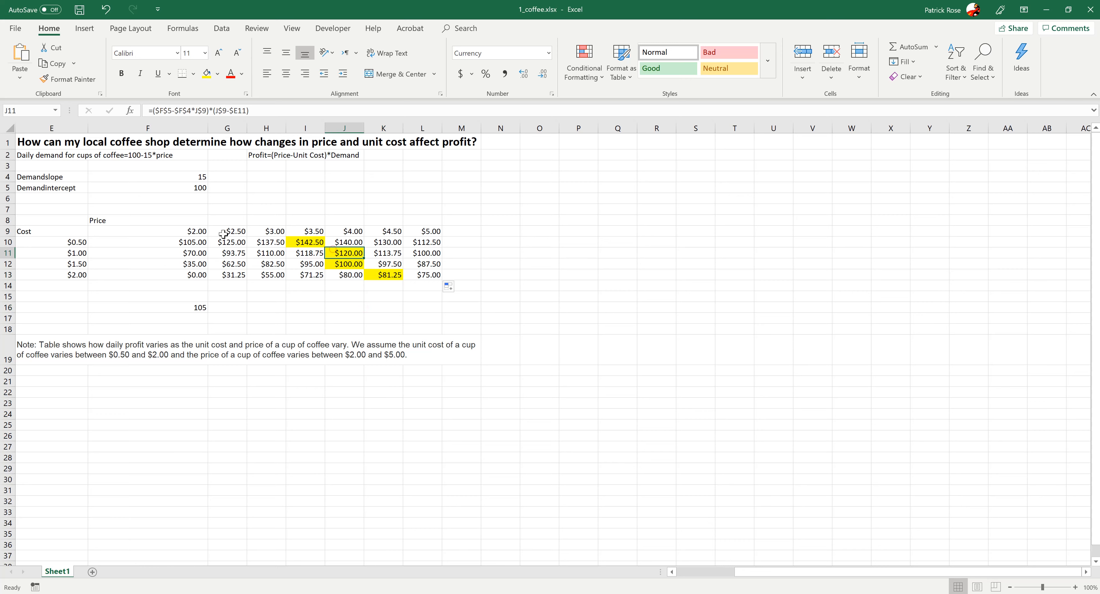
{"action": "left_click_drag", "start_coordinate": [167, 230], "coordinate": [413, 288]}
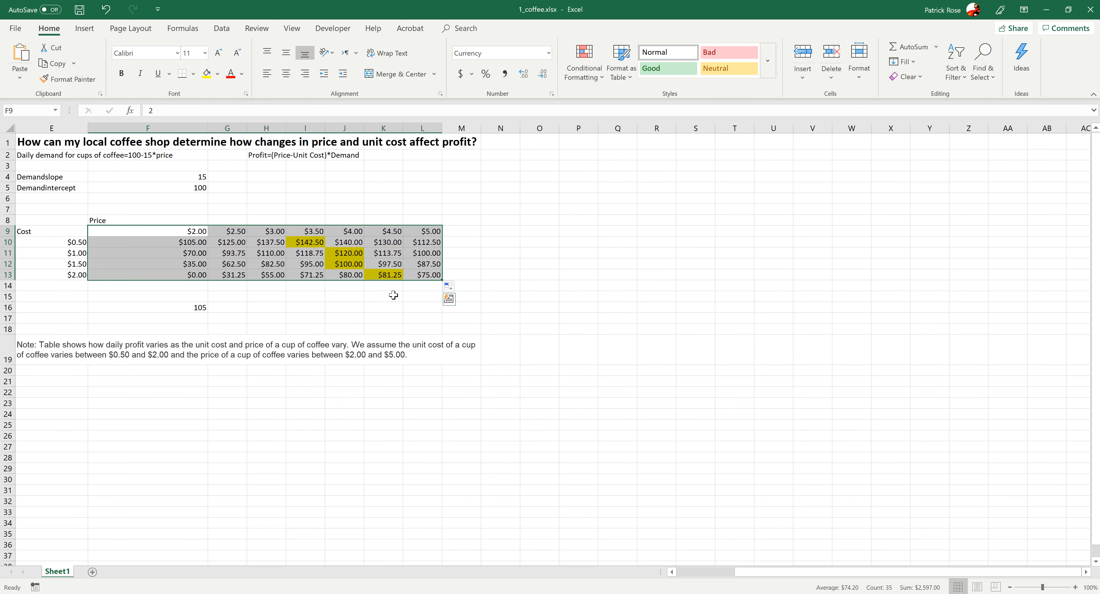
{"action": "left_click", "coordinate": [368, 320]}
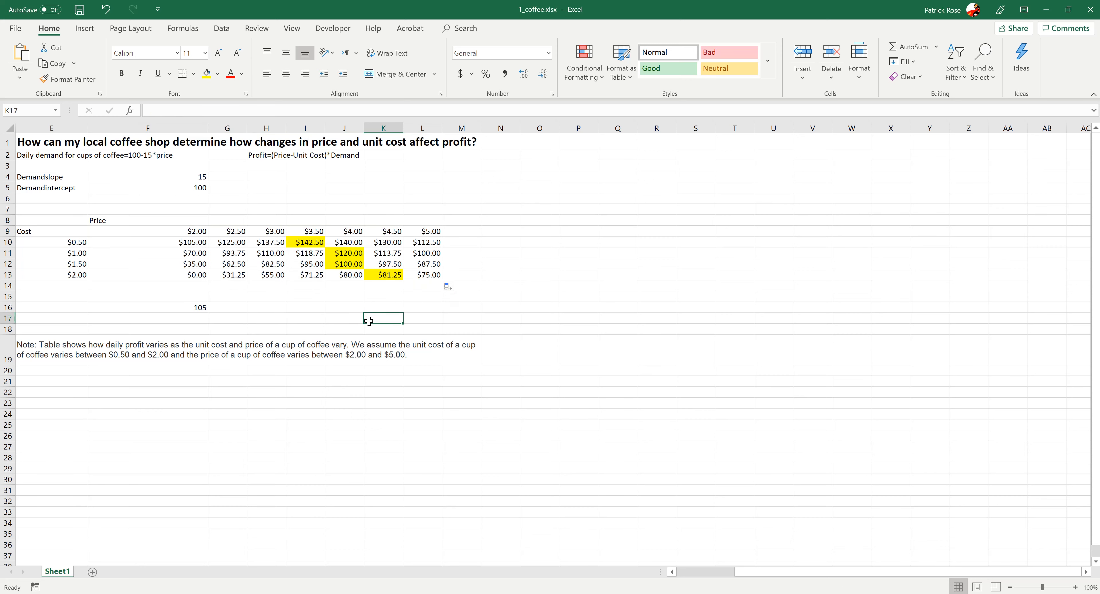
{"action": "left_click", "coordinate": [296, 392]}
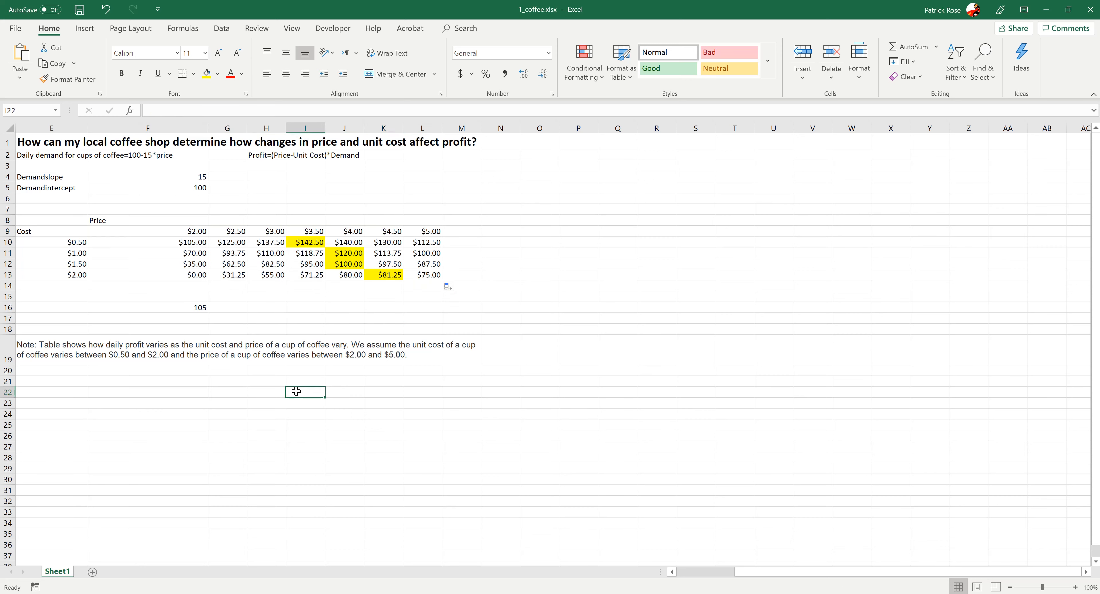
- Review the profits for prices $3.50 to $4.50 across all unit costs
{"action": "left_click", "coordinate": [128, 181]}
{"action": "left_click", "coordinate": [127, 188]}
{"action": "left_click", "coordinate": [108, 226]}
{"action": "left_click", "coordinate": [118, 264]}
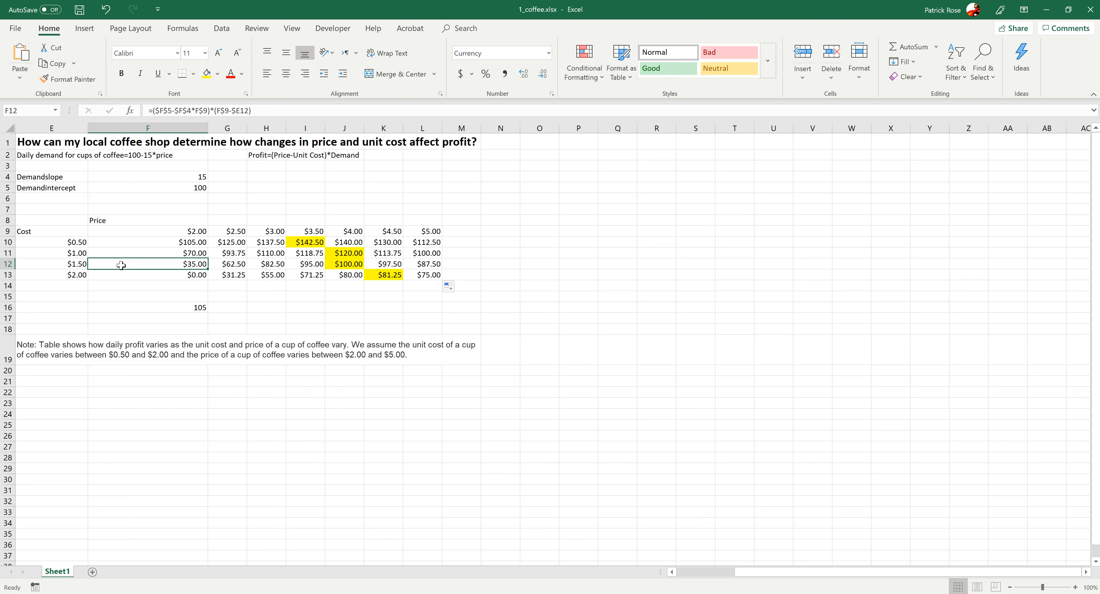
{"action": "left_click_drag", "start_coordinate": [295, 241], "coordinate": [368, 274]}
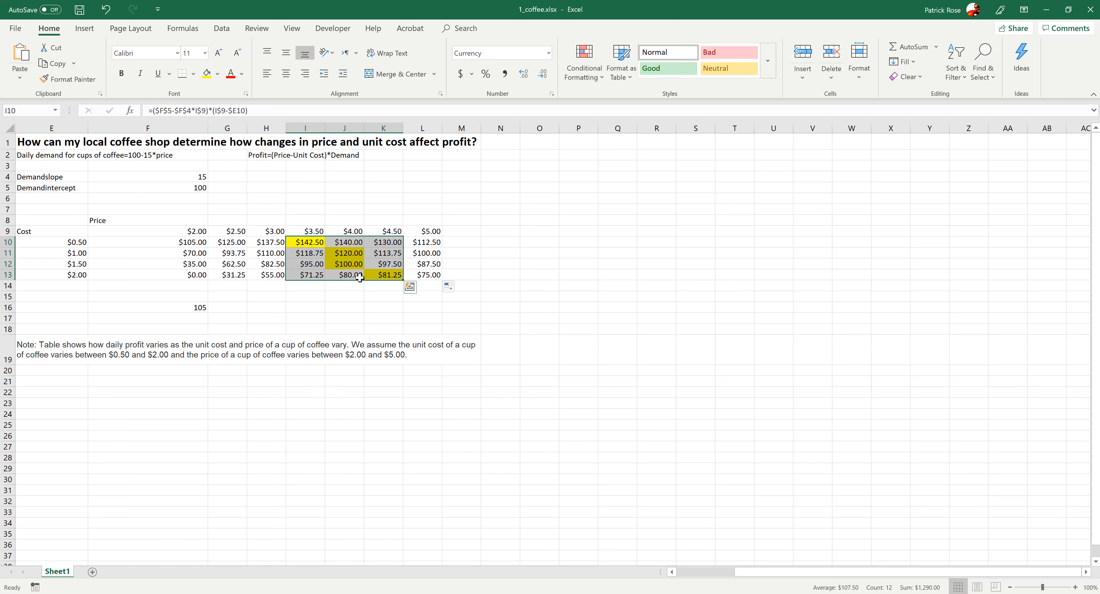
{"action": "left_click", "coordinate": [345, 271]}
{"action": "left_click", "coordinate": [314, 245]}
{"action": "left_click", "coordinate": [391, 278]}
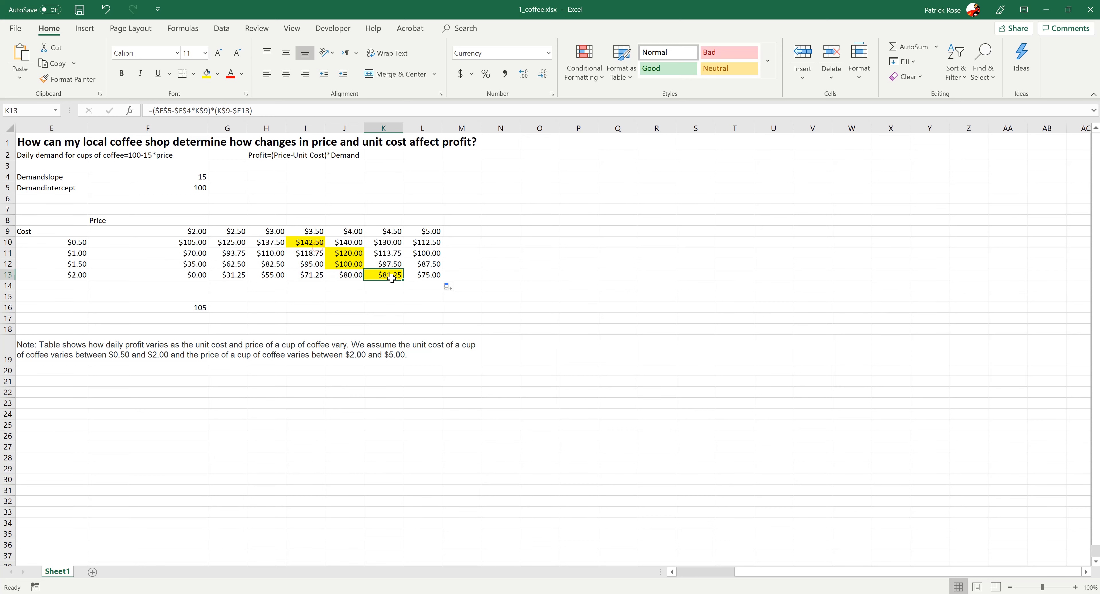
{"action": "left_click_drag", "start_coordinate": [304, 244], "coordinate": [370, 272]}
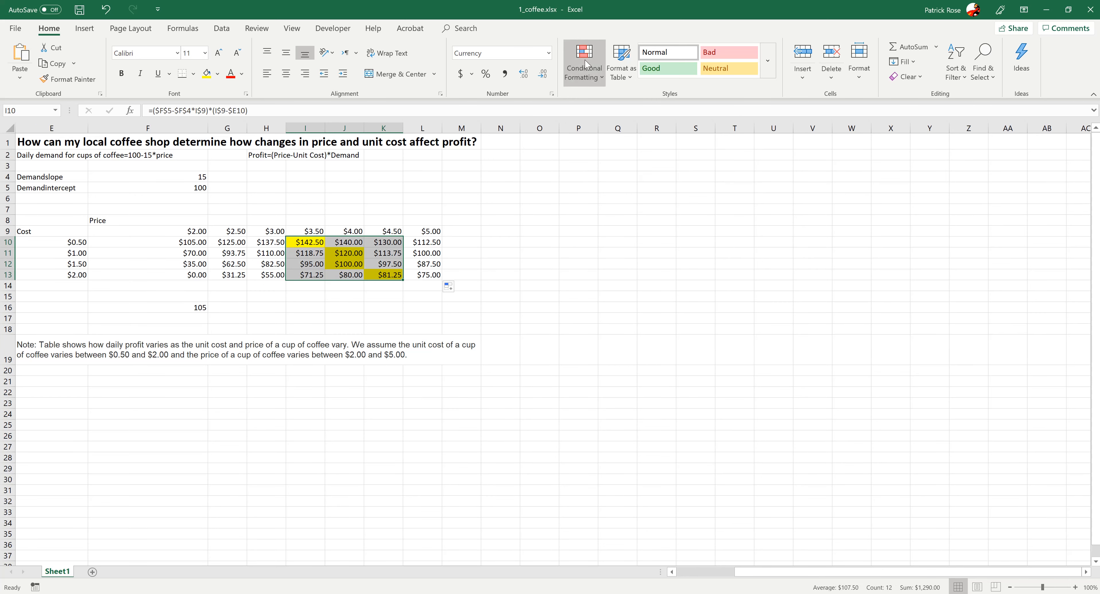
{"action": "left_click", "coordinate": [312, 299]}
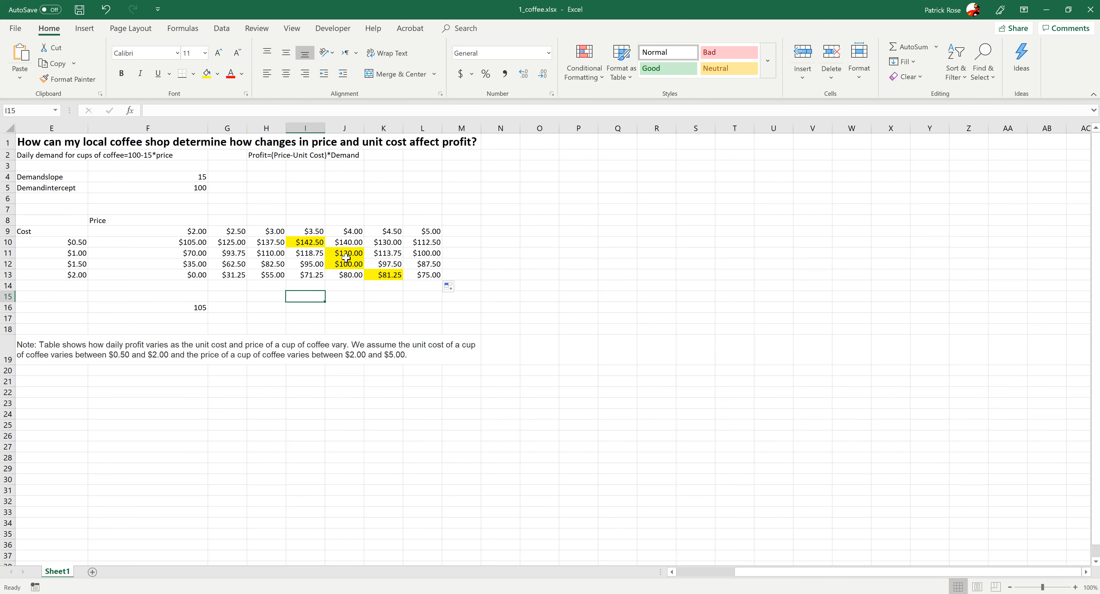
- Review the row 10 profit formulas, then close the coffee workbook without saving changes
{"action": "left_click_drag", "start_coordinate": [194, 243], "coordinate": [421, 246]}
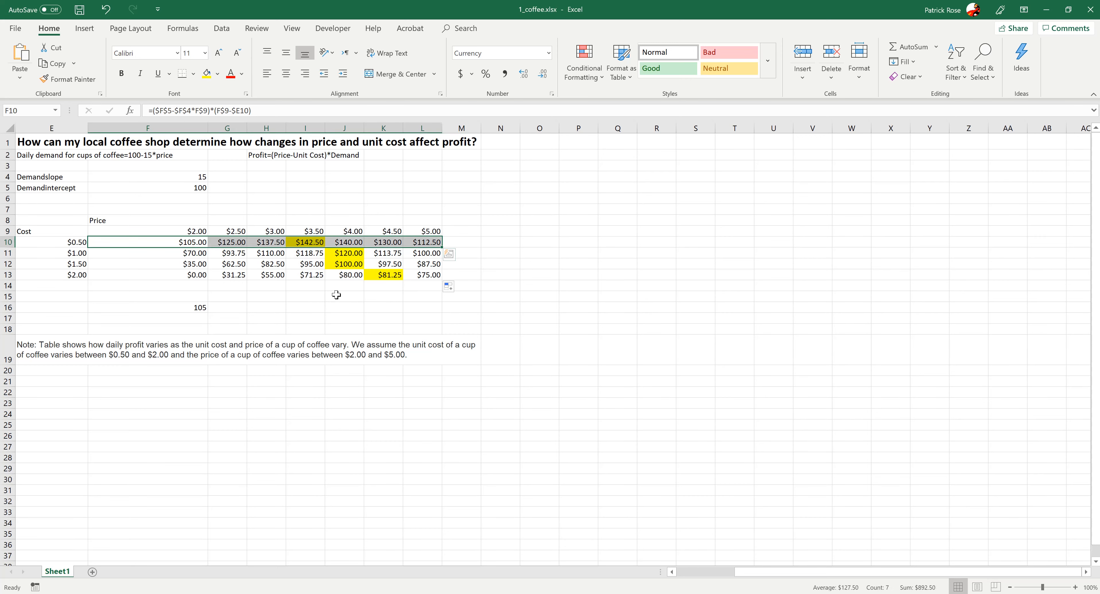
{"action": "left_click", "coordinate": [336, 296]}
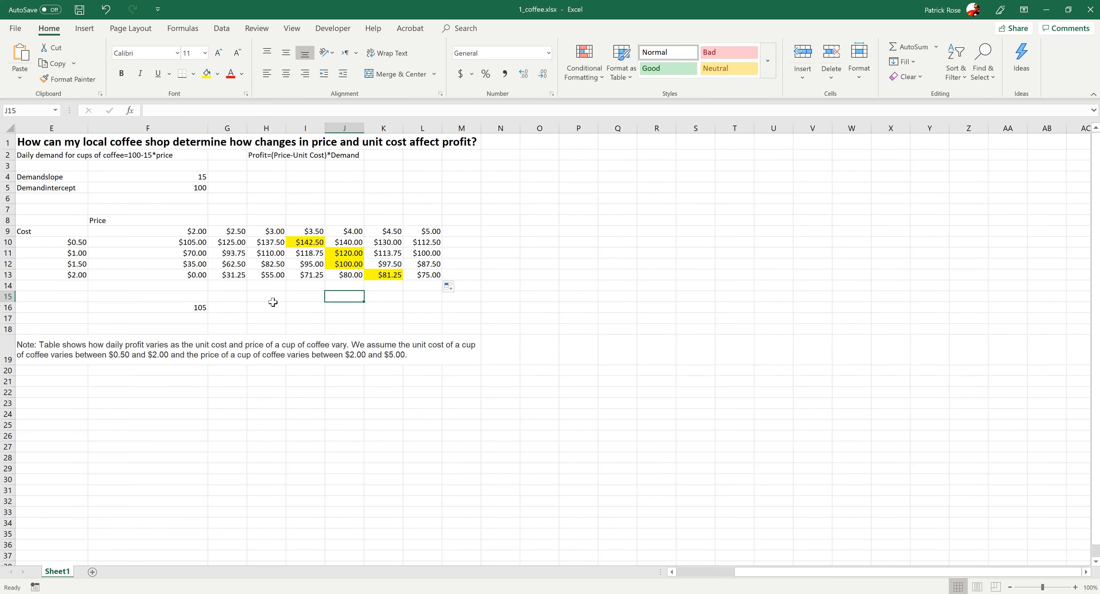
{"action": "left_click", "coordinate": [227, 317]}
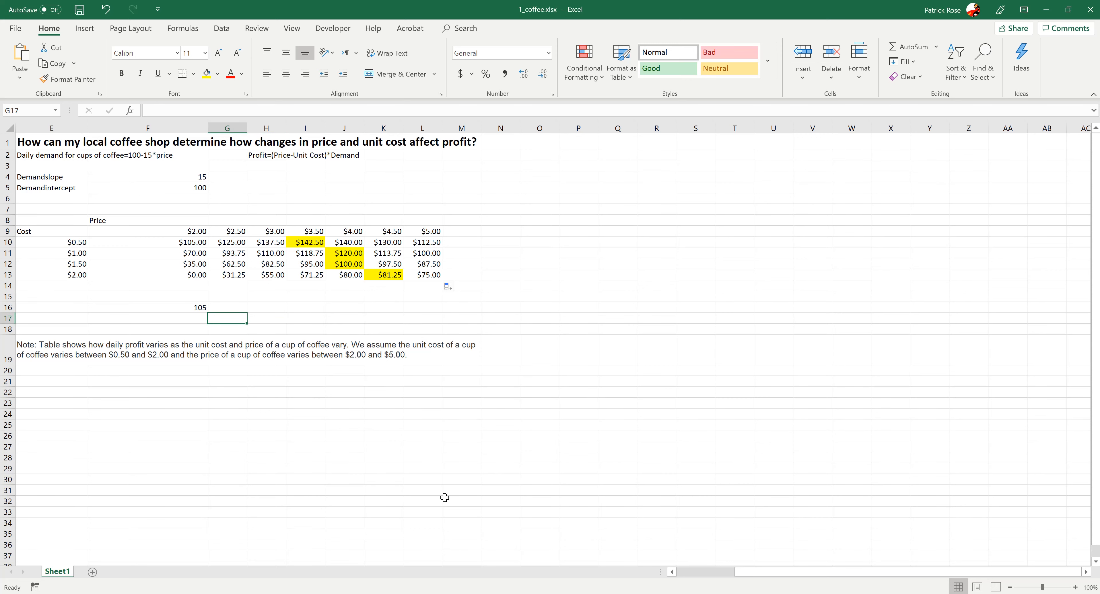
{"action": "mouse_move", "coordinate": [240, 593]}
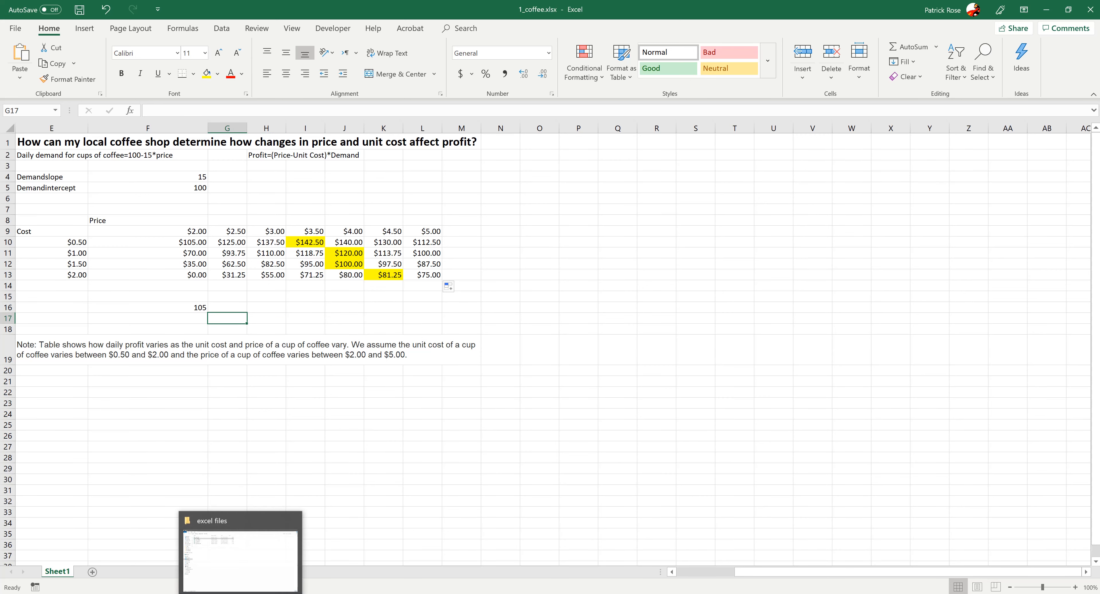
{"action": "left_click", "coordinate": [1091, 11]}
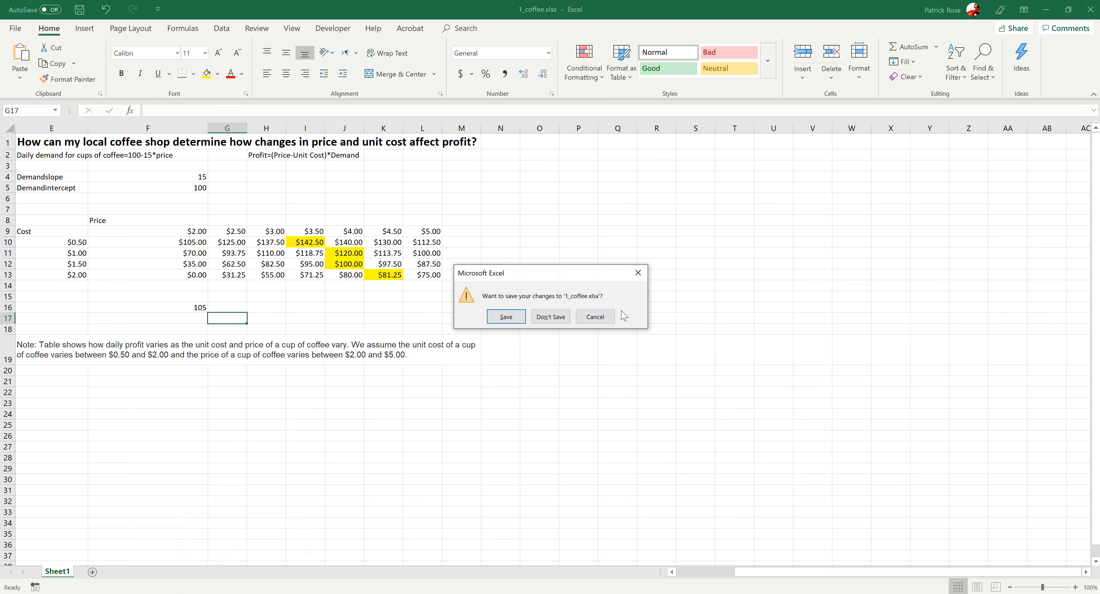
{"action": "left_click", "coordinate": [545, 320]}
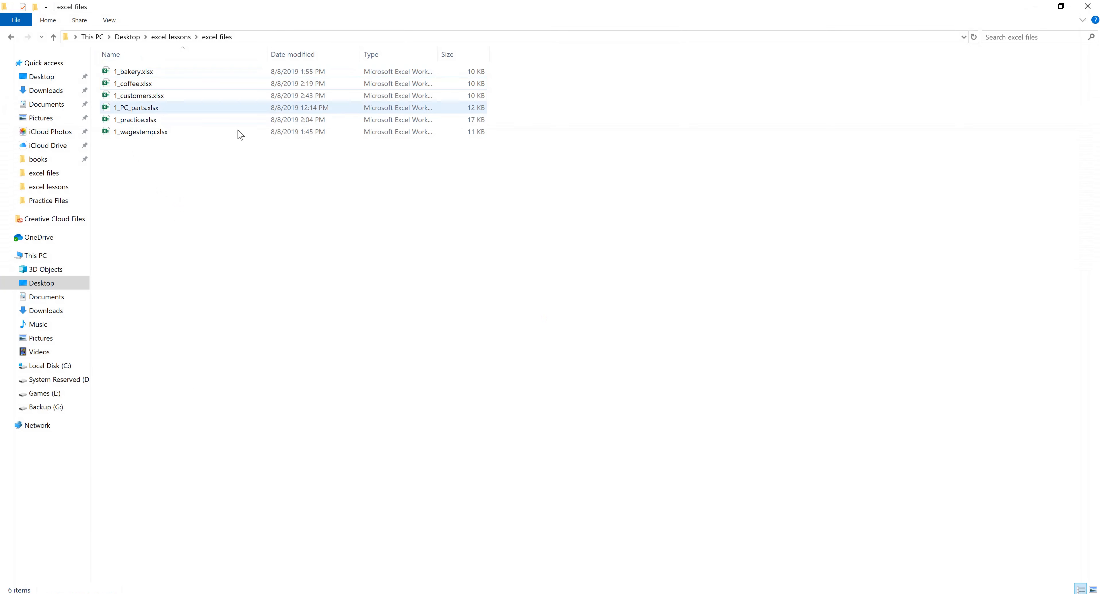
- Open 1_practice.xlsx from the excel files folder and enable editing
{"action": "left_click", "coordinate": [140, 123]}
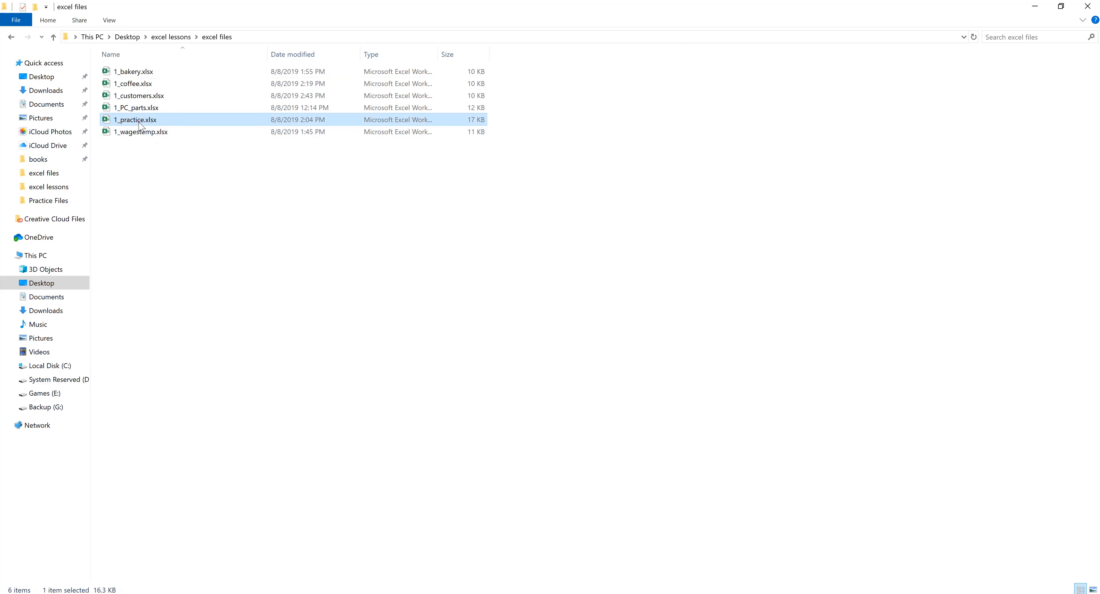
{"action": "double_click", "coordinate": [138, 122]}
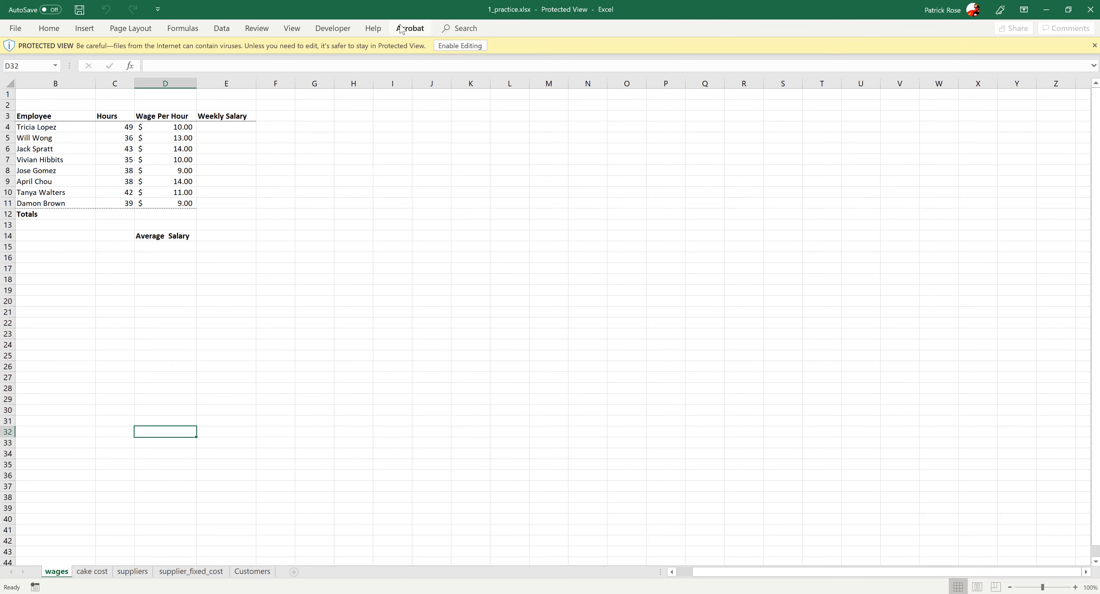
{"action": "left_click", "coordinate": [460, 46]}
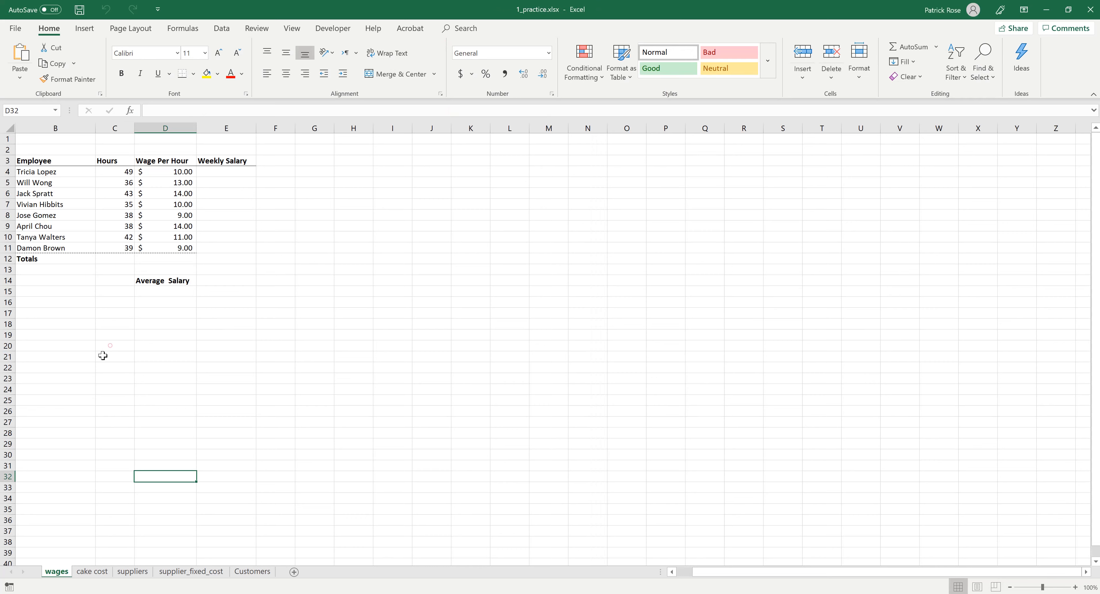
{"action": "left_click", "coordinate": [113, 346]}
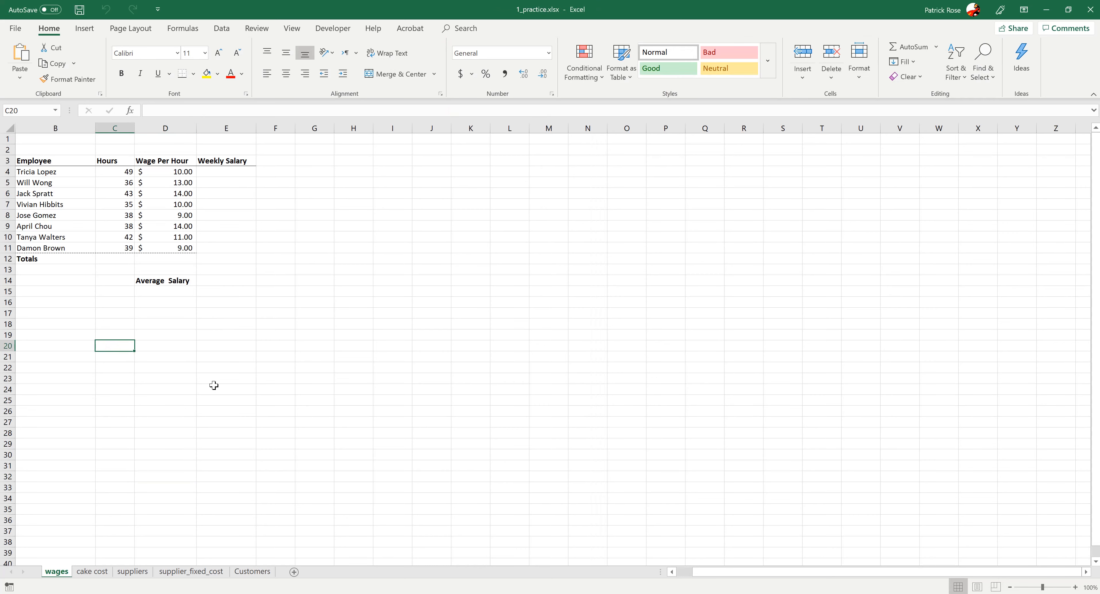
- Examine the hours and wage-per-hour data on the wages sheet
{"action": "left_click", "coordinate": [115, 281]}
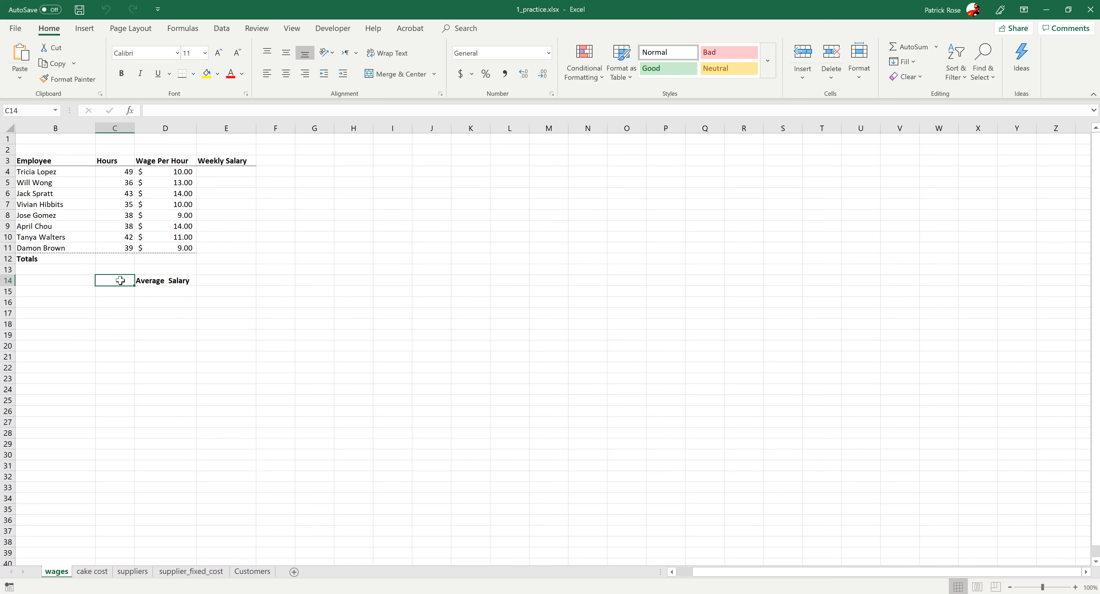
{"action": "left_click", "coordinate": [166, 346]}
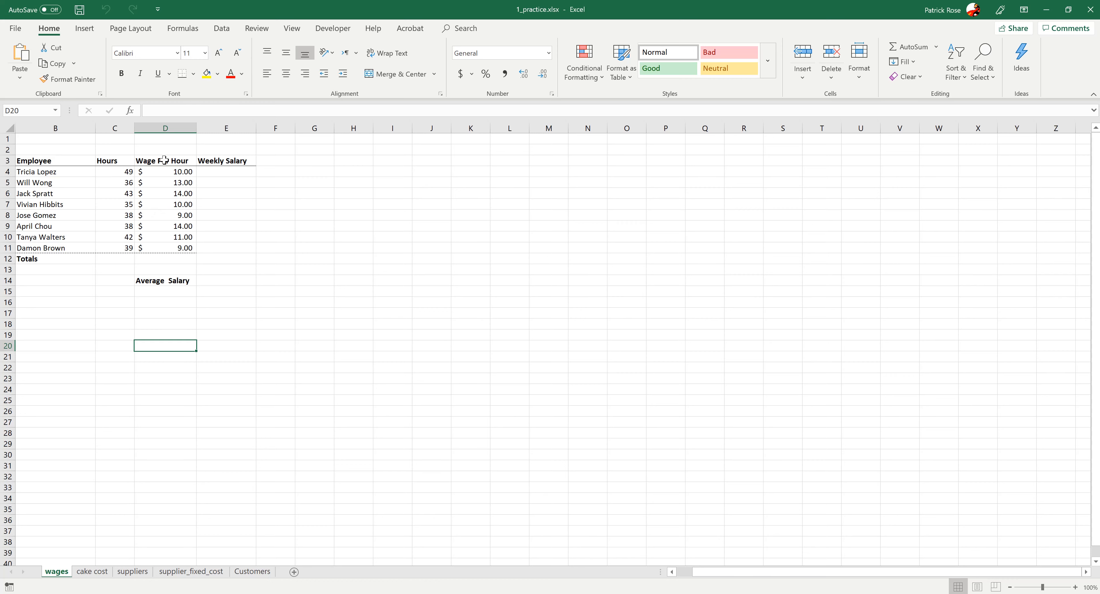
{"action": "left_click_drag", "start_coordinate": [173, 173], "coordinate": [170, 237]}
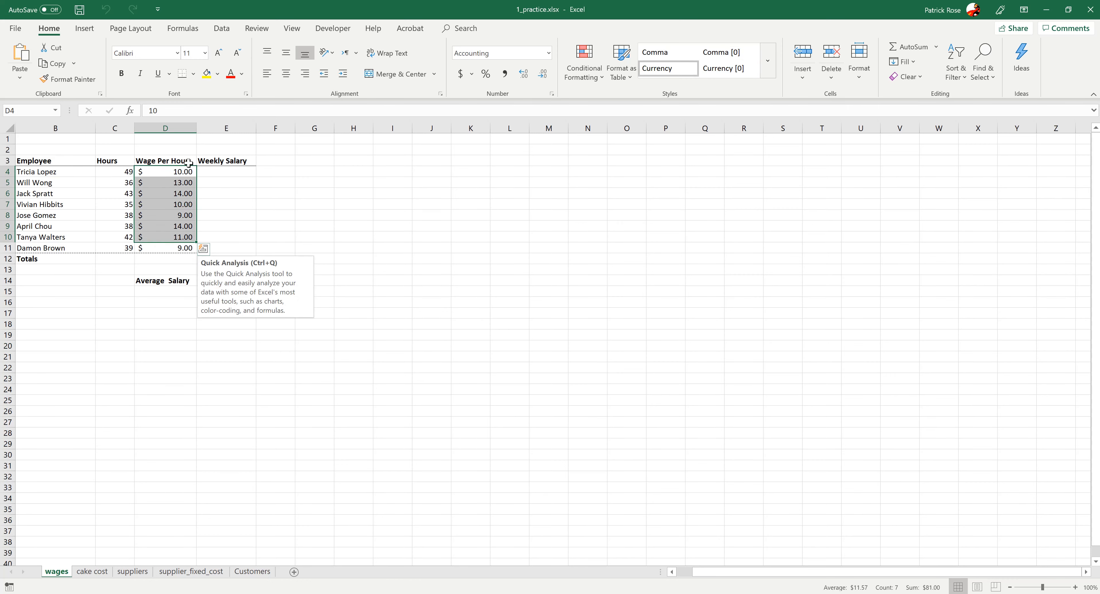
{"action": "left_click", "coordinate": [181, 216]}
{"action": "left_click", "coordinate": [204, 281]}
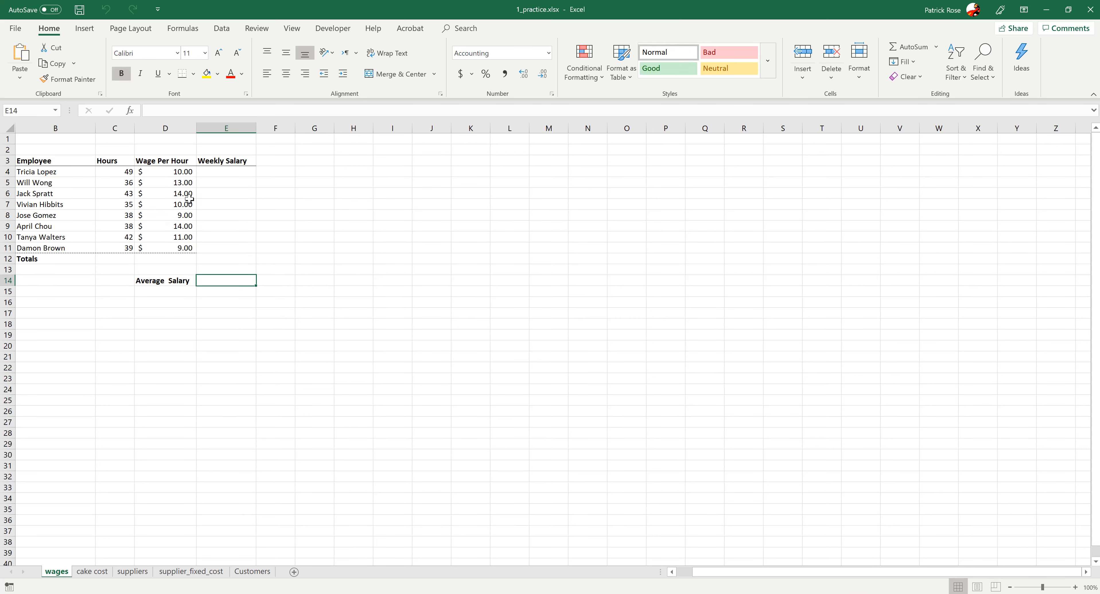
- Browse the cake cost, suppliers, supplier_fixed_cost and Customers sheets of the workbook
{"action": "left_click", "coordinate": [92, 571]}
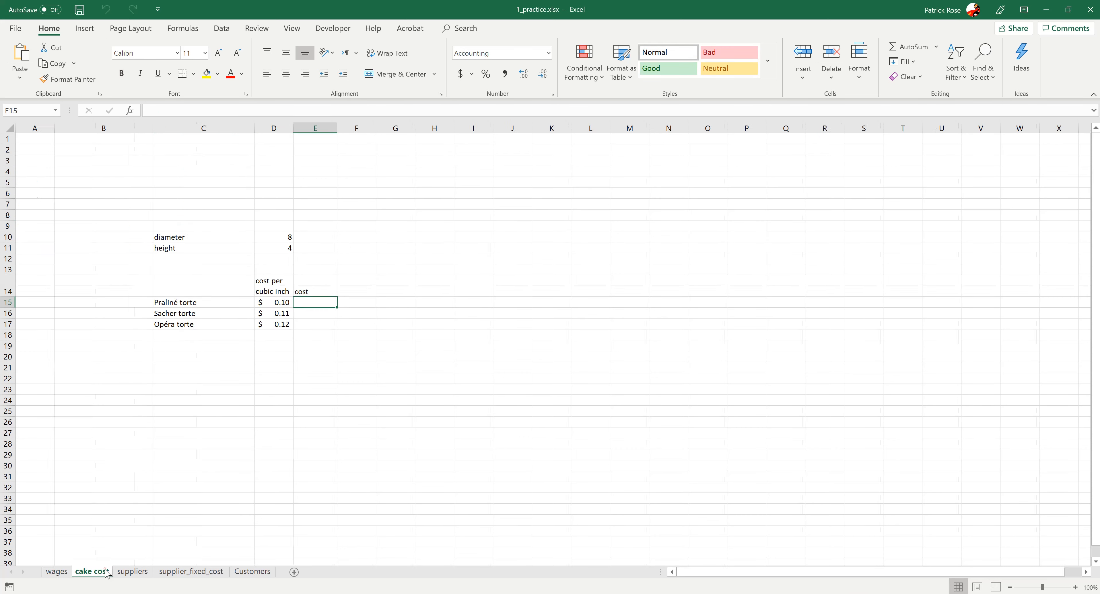
{"action": "left_click", "coordinate": [226, 398]}
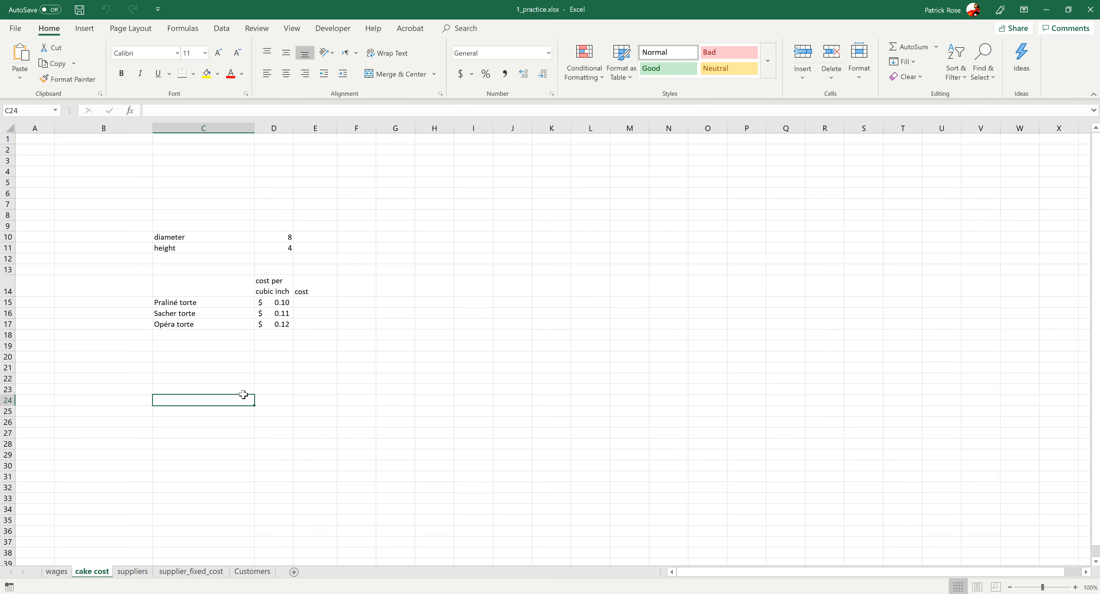
{"action": "left_click", "coordinate": [130, 573]}
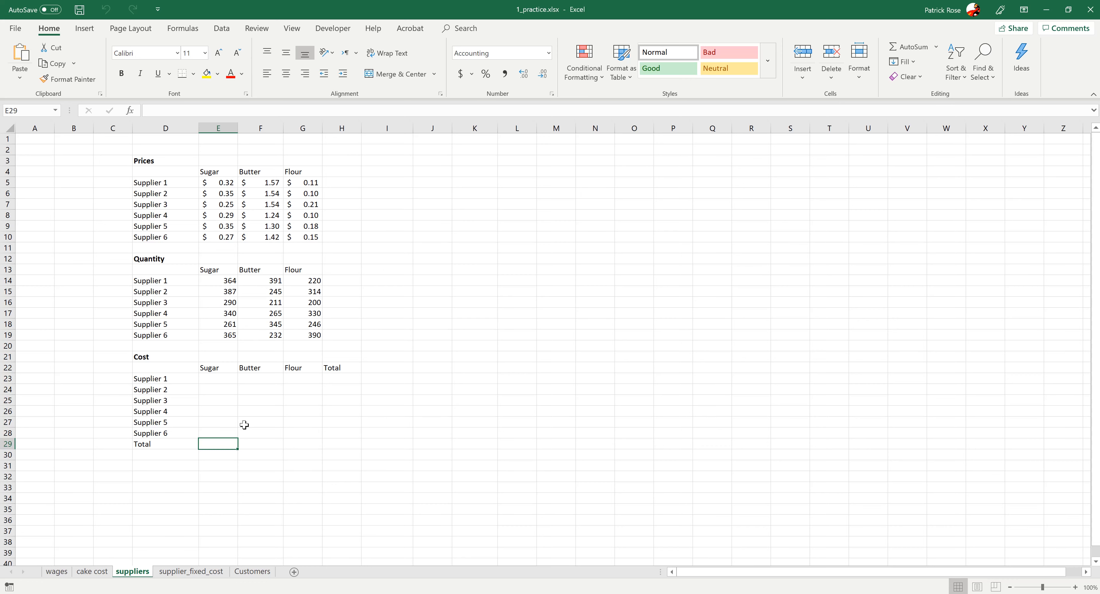
{"action": "left_click", "coordinate": [187, 574]}
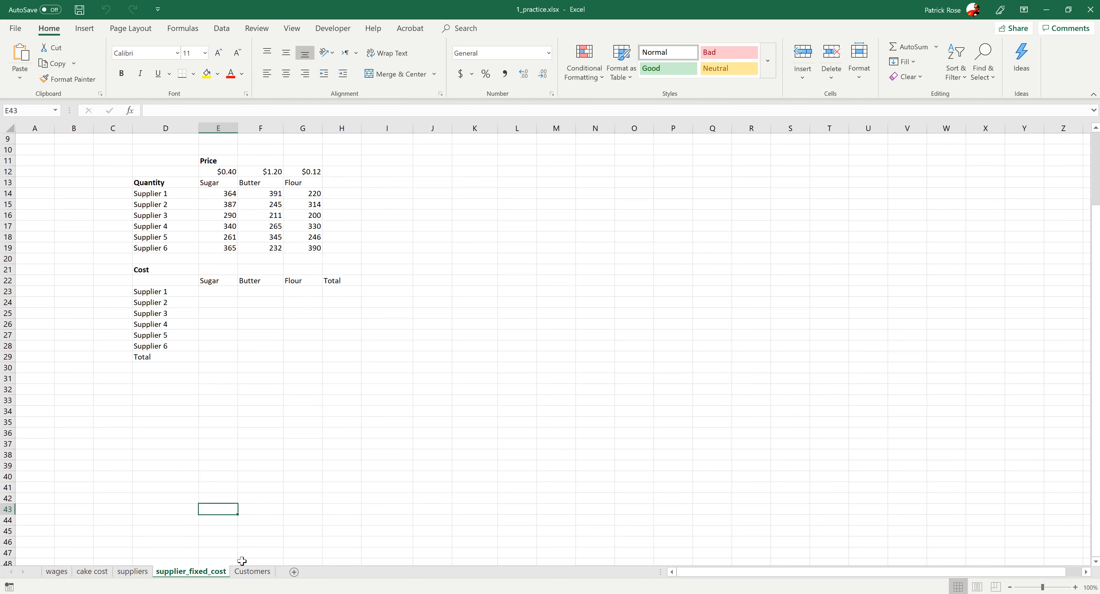
{"action": "left_click", "coordinate": [248, 572]}
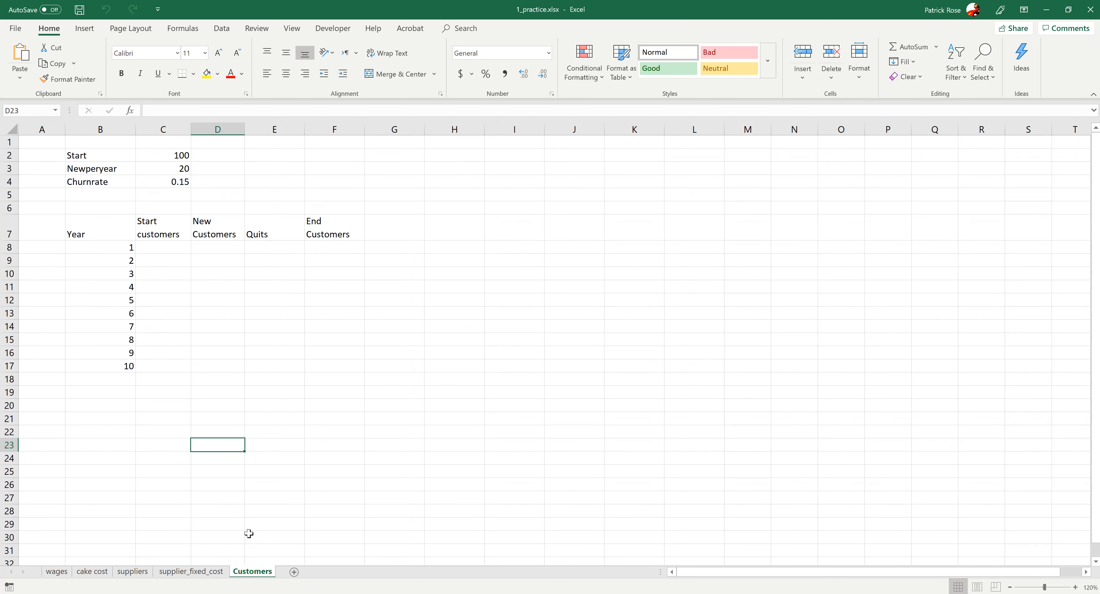
{"action": "left_click", "coordinate": [181, 311]}
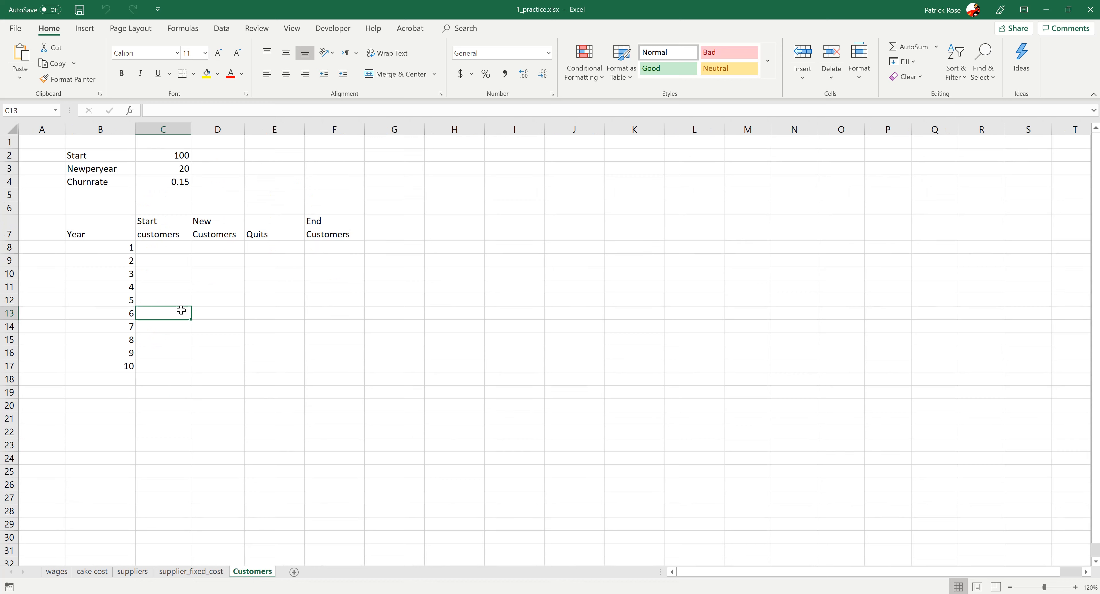
{"action": "left_click", "coordinate": [228, 317]}
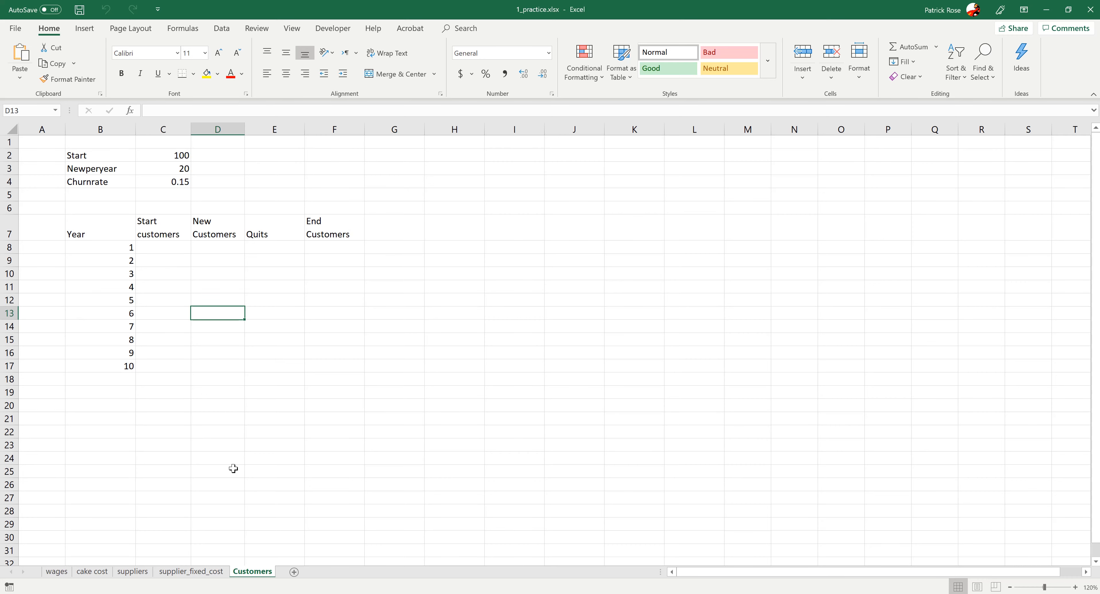
{"action": "left_click", "coordinate": [62, 573]}
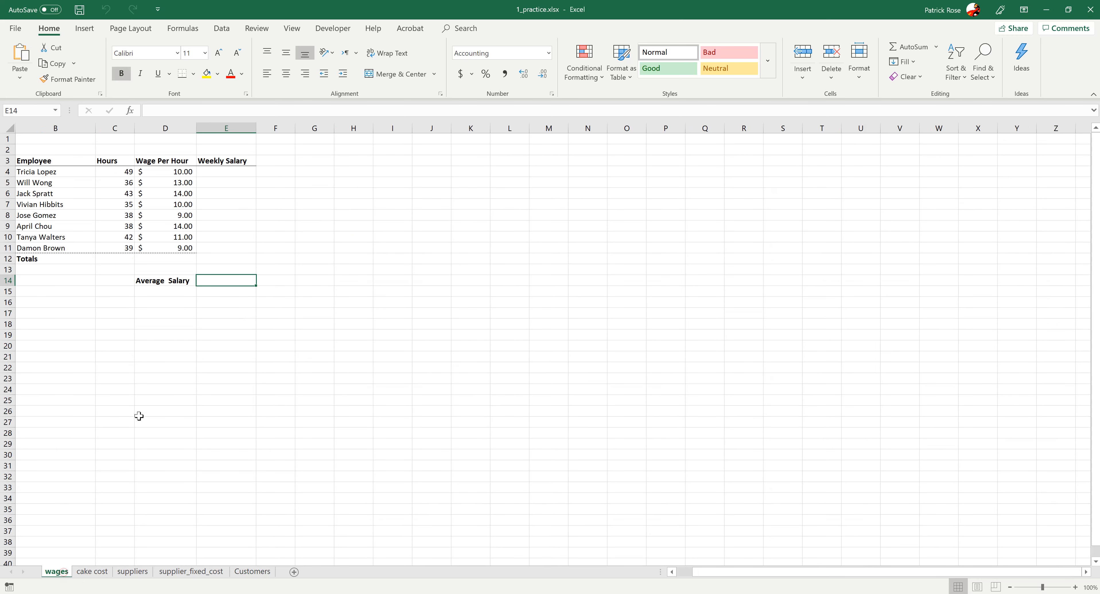
{"action": "left_click", "coordinate": [88, 575]}
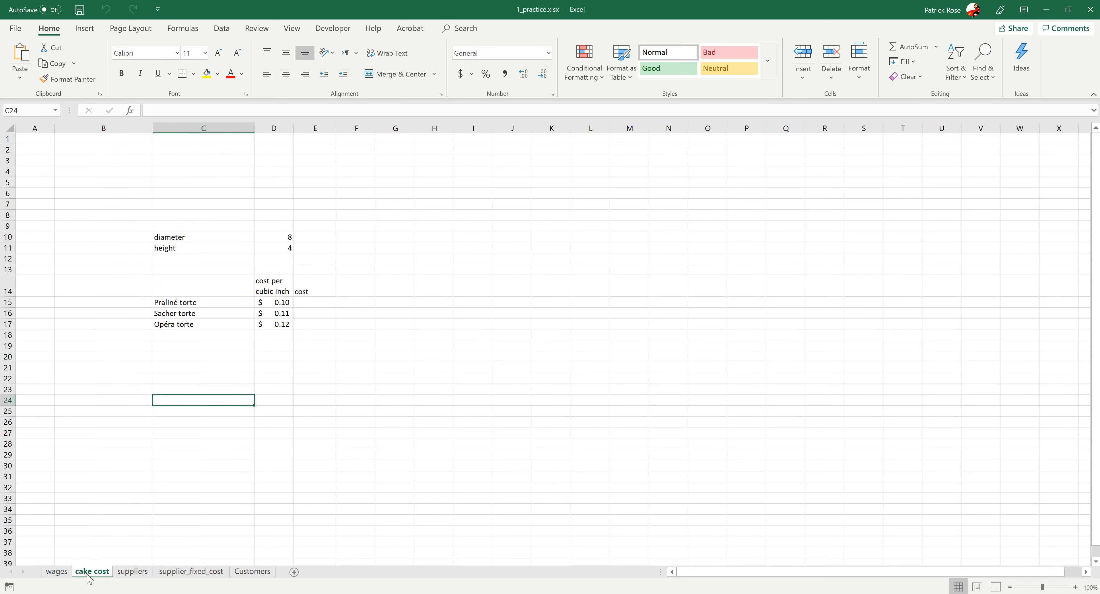
{"action": "left_click", "coordinate": [128, 576]}
{"action": "left_click", "coordinate": [182, 576]}
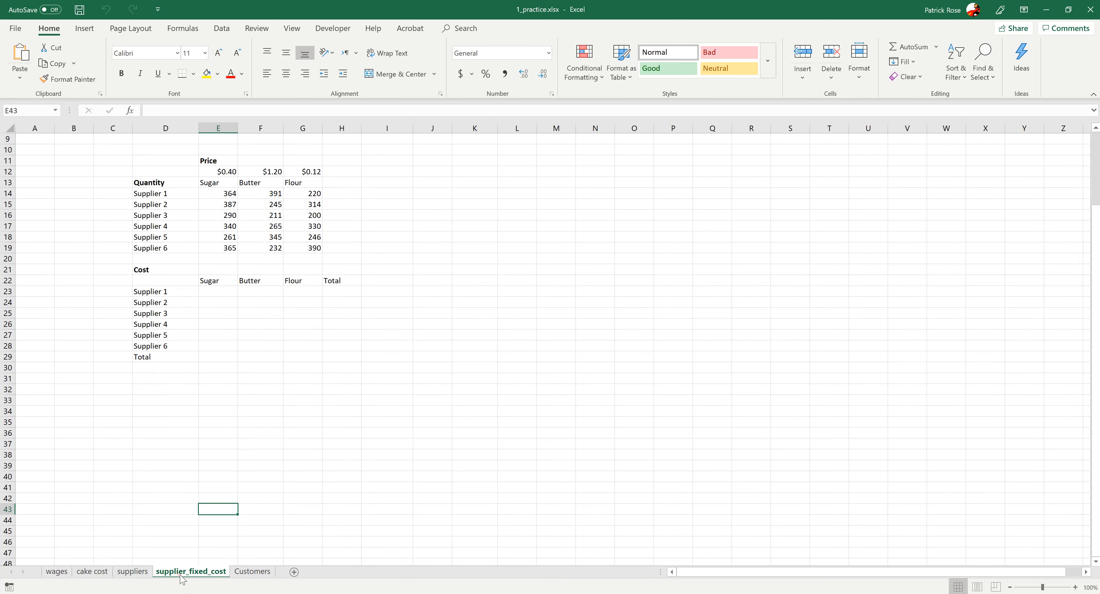
{"action": "left_click", "coordinate": [240, 576]}
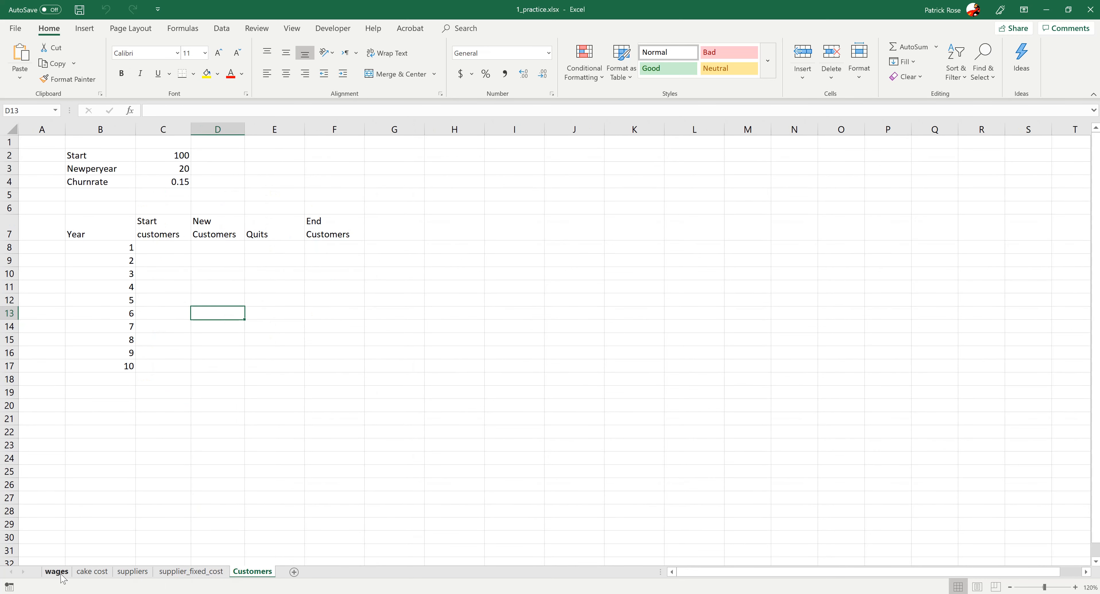
- Add a new worksheet after Customers and rename it name
{"action": "left_click", "coordinate": [295, 573]}
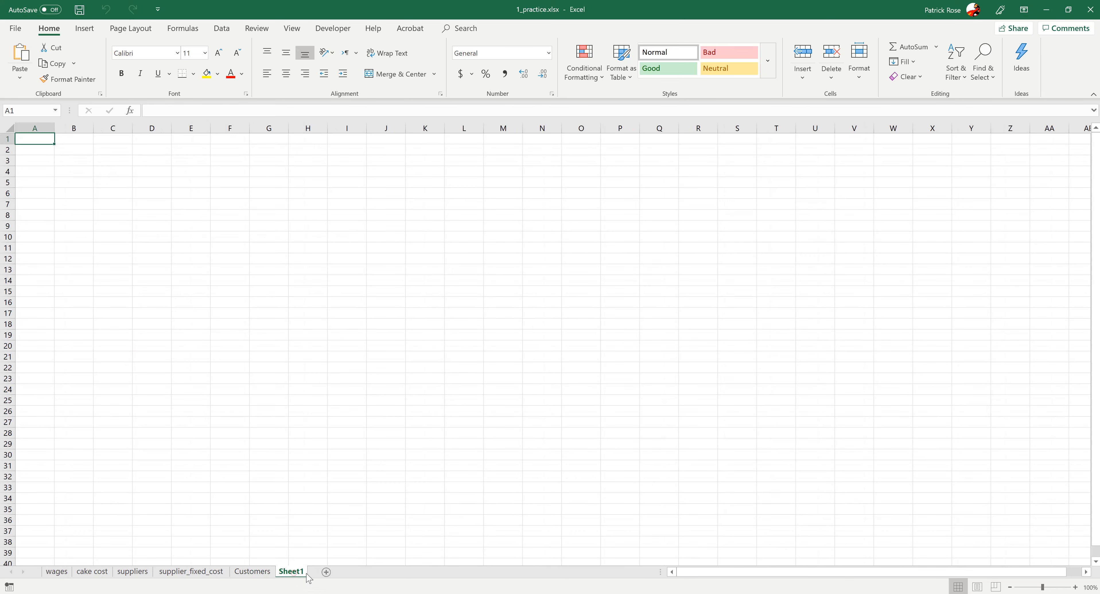
{"action": "double_click", "coordinate": [292, 572]}
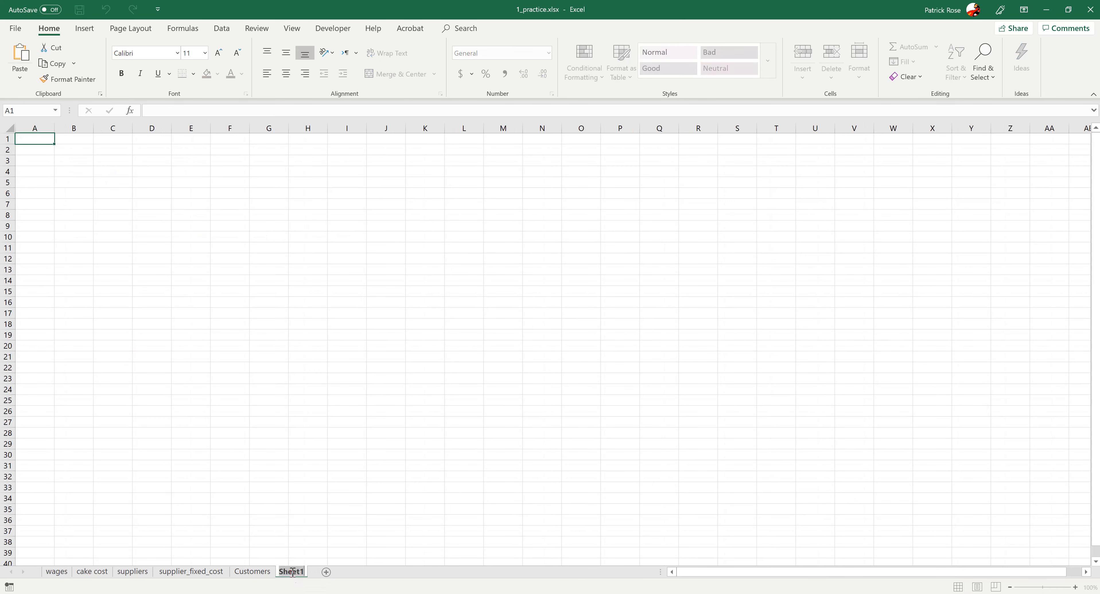
{"action": "type", "text": "name"}
{"action": "left_click", "coordinate": [256, 541]}
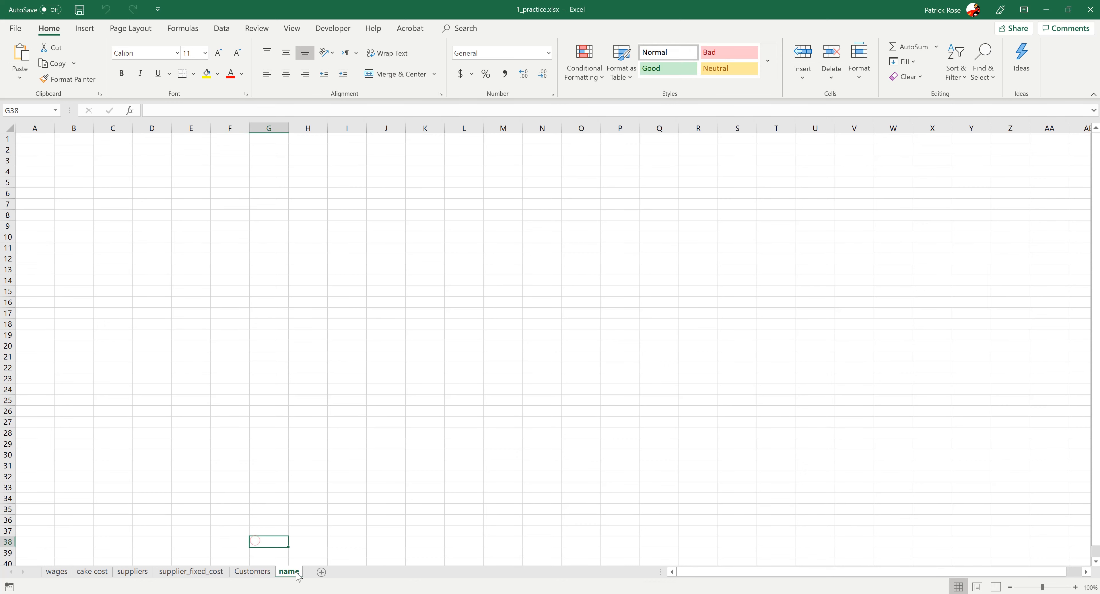
- Switch through every sheet tab in order, ending on the new name sheet
{"action": "mouse_move", "coordinate": [208, 574]}
{"action": "left_mouse_down"}
{"action": "mouse_move", "coordinate": [97, 574]}
{"action": "mouse_move", "coordinate": [311, 579]}
{"action": "left_mouse_up"}
{"action": "left_click", "coordinate": [52, 576]}
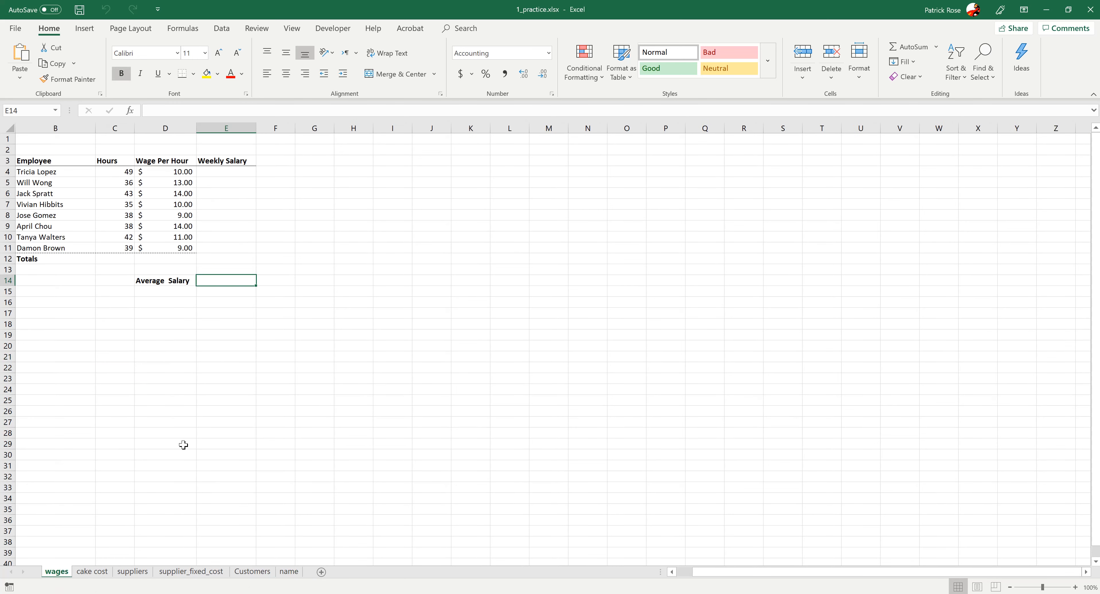
{"action": "left_click", "coordinate": [91, 572]}
{"action": "left_click", "coordinate": [133, 572]}
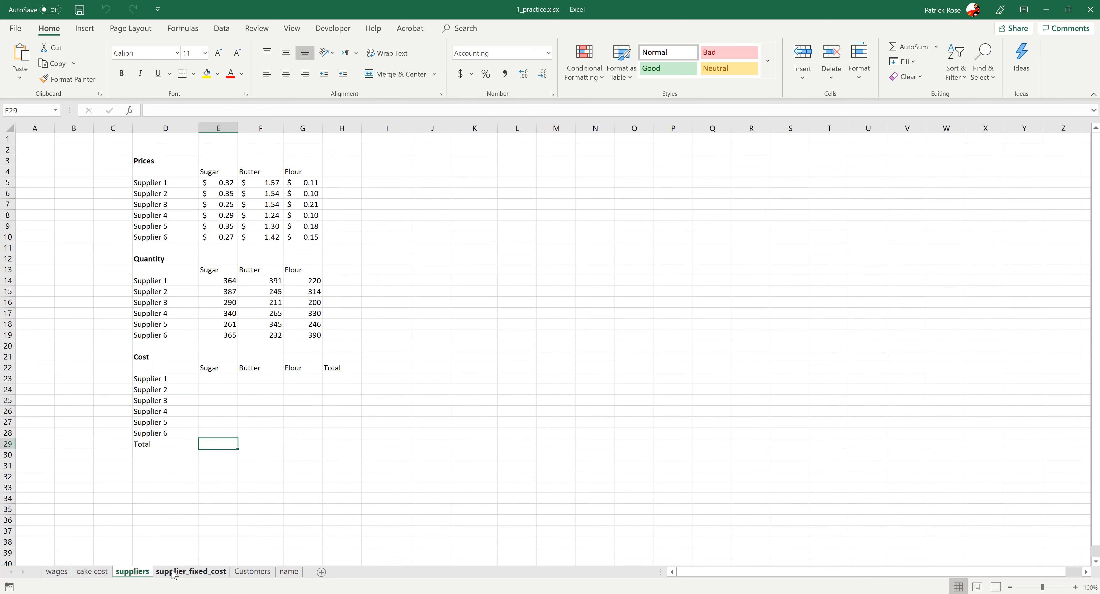
{"action": "left_click", "coordinate": [173, 574]}
{"action": "left_click", "coordinate": [253, 572]}
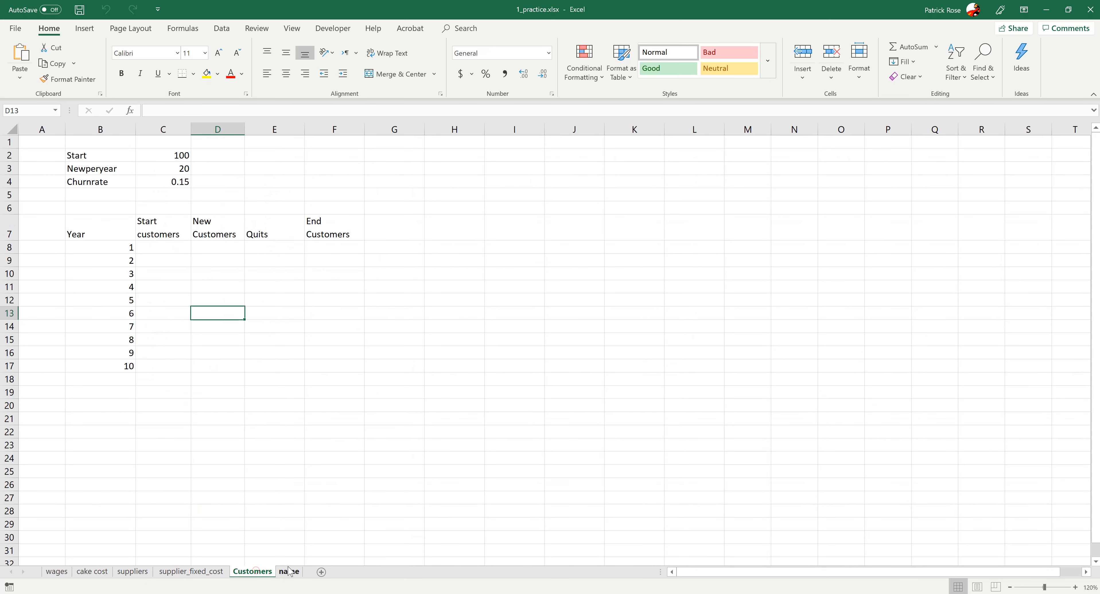
{"action": "left_click", "coordinate": [289, 573]}
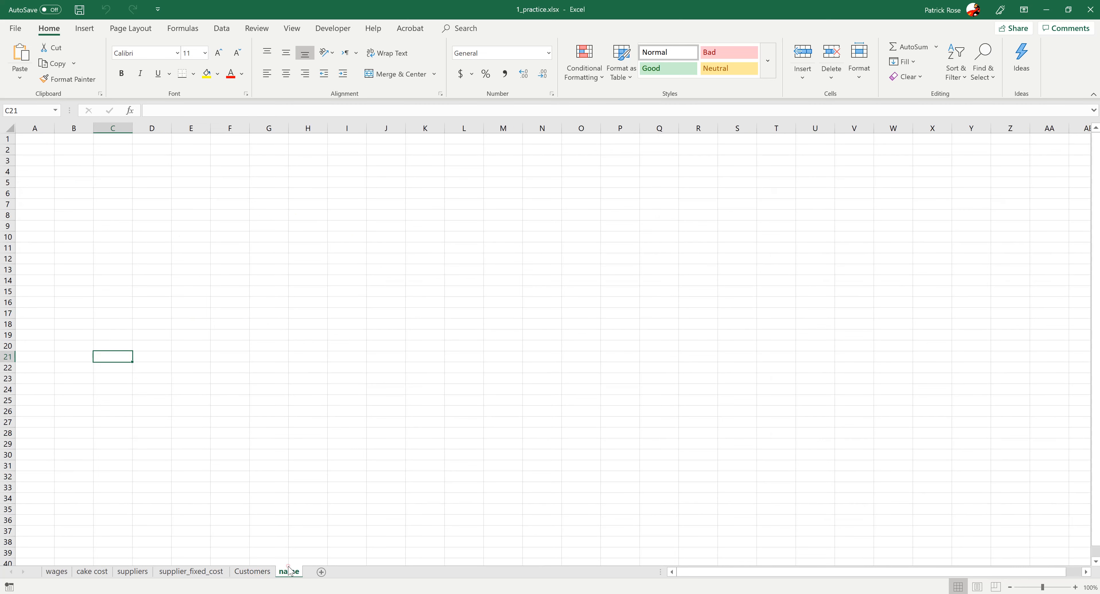
{"action": "left_click", "coordinate": [57, 572]}
{"action": "left_click", "coordinate": [97, 572]}
{"action": "left_click", "coordinate": [131, 573]}
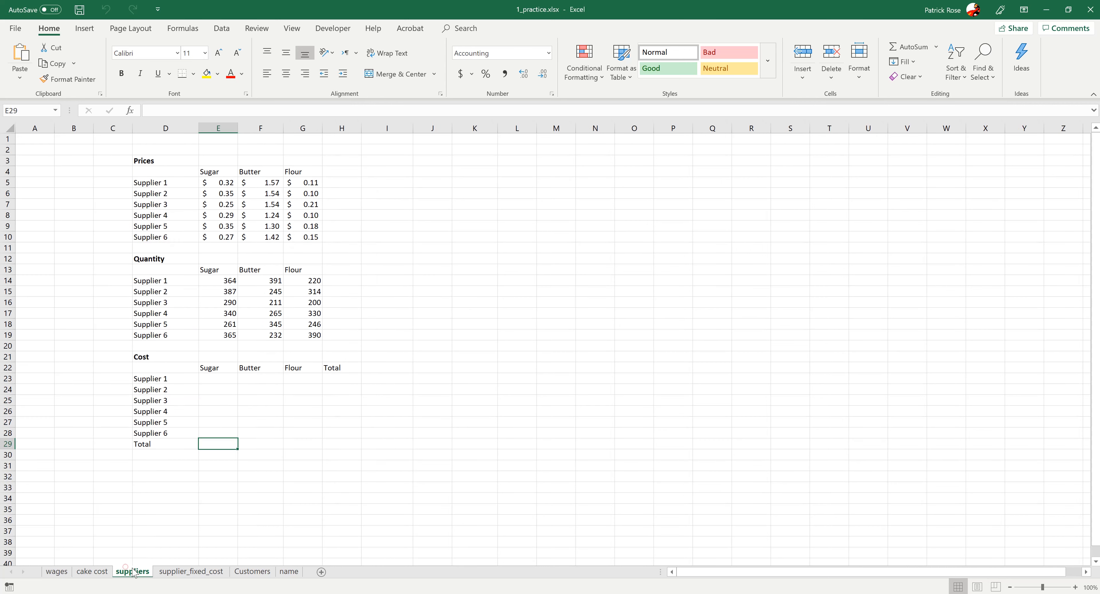
{"action": "left_click", "coordinate": [172, 575]}
{"action": "left_click", "coordinate": [252, 572]}
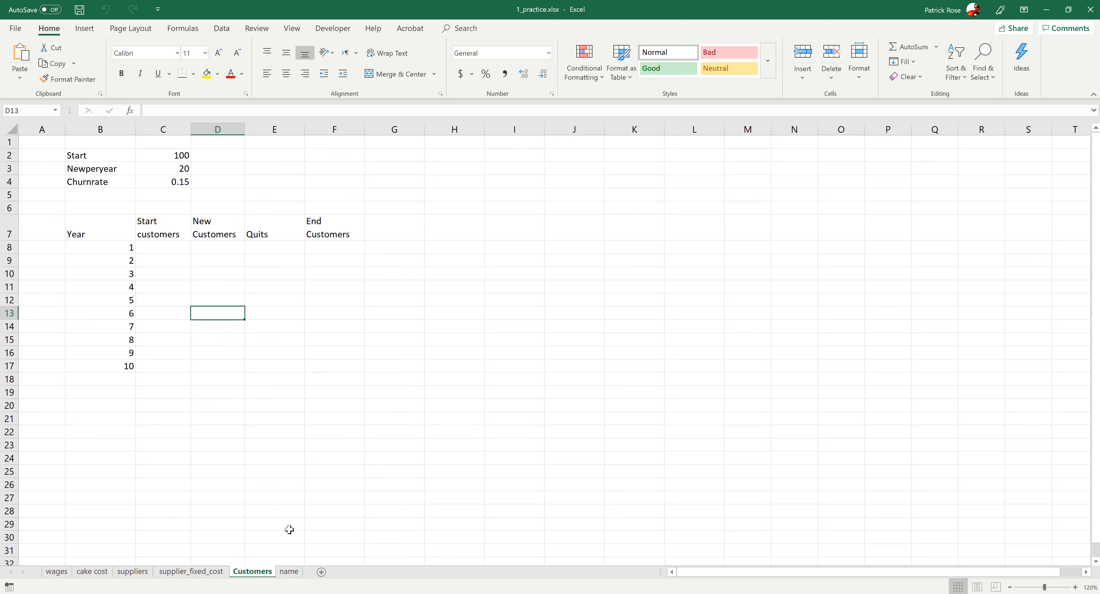
{"action": "left_click", "coordinate": [291, 573]}
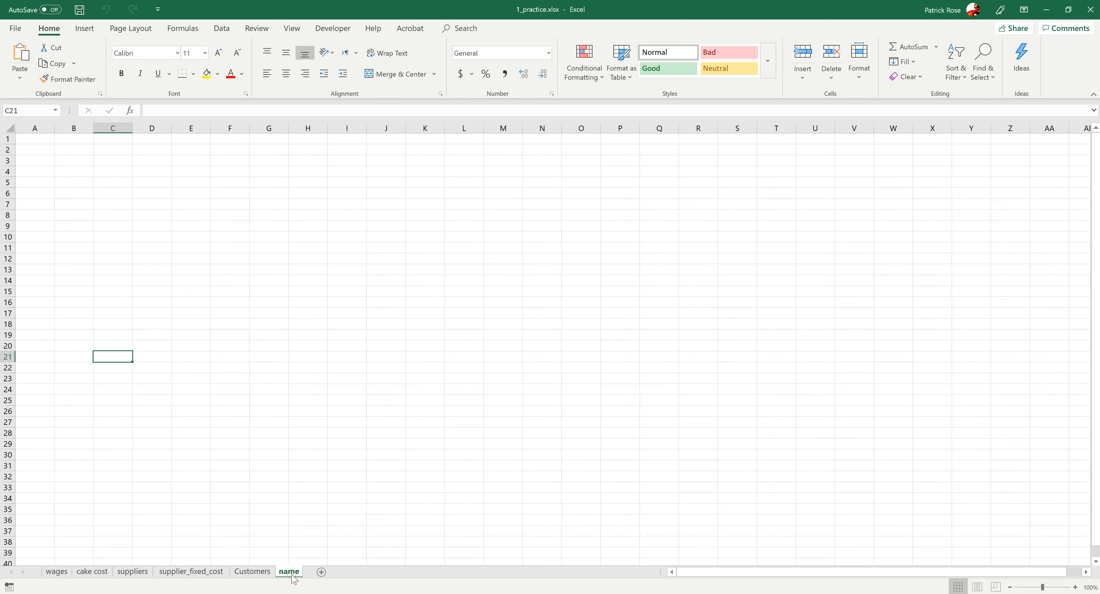